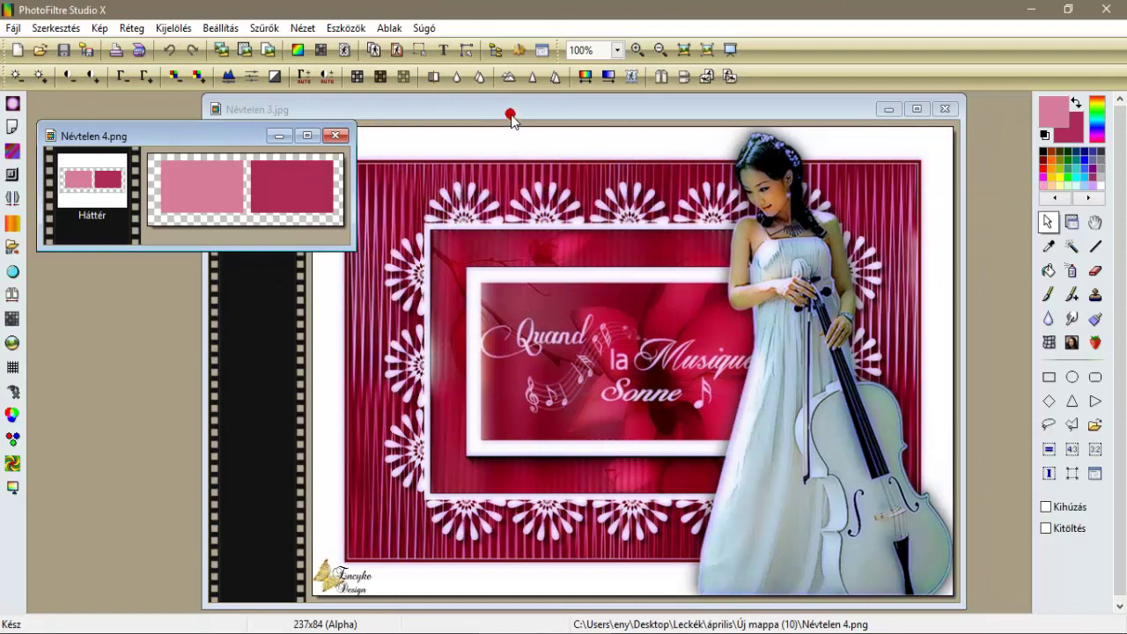
Bring each open image to the front for a look and close both Névtelen 4.png and Névtelen 3.jpg.
{"action": "left_click", "coordinate": [511, 112]}
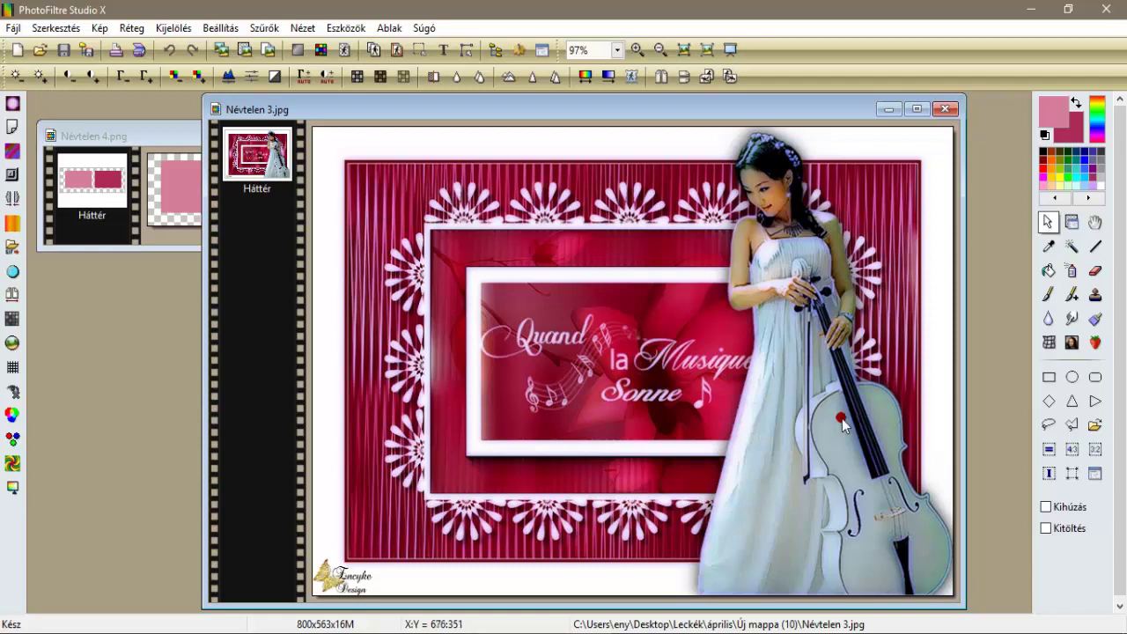
{"action": "left_click", "coordinate": [171, 132]}
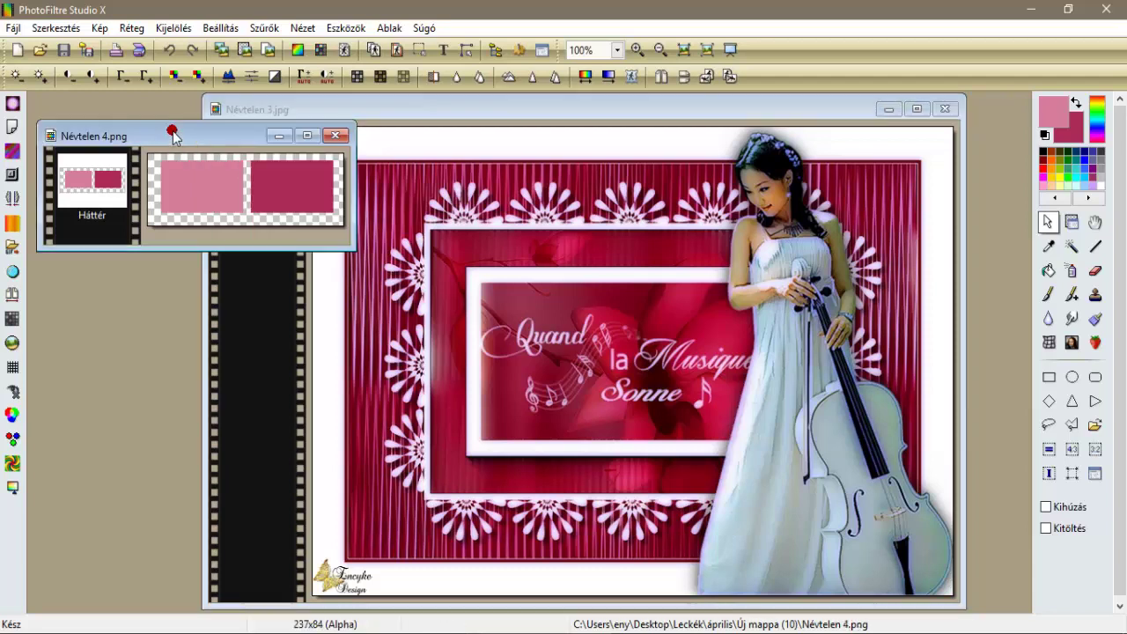
{"action": "left_click", "coordinate": [335, 136]}
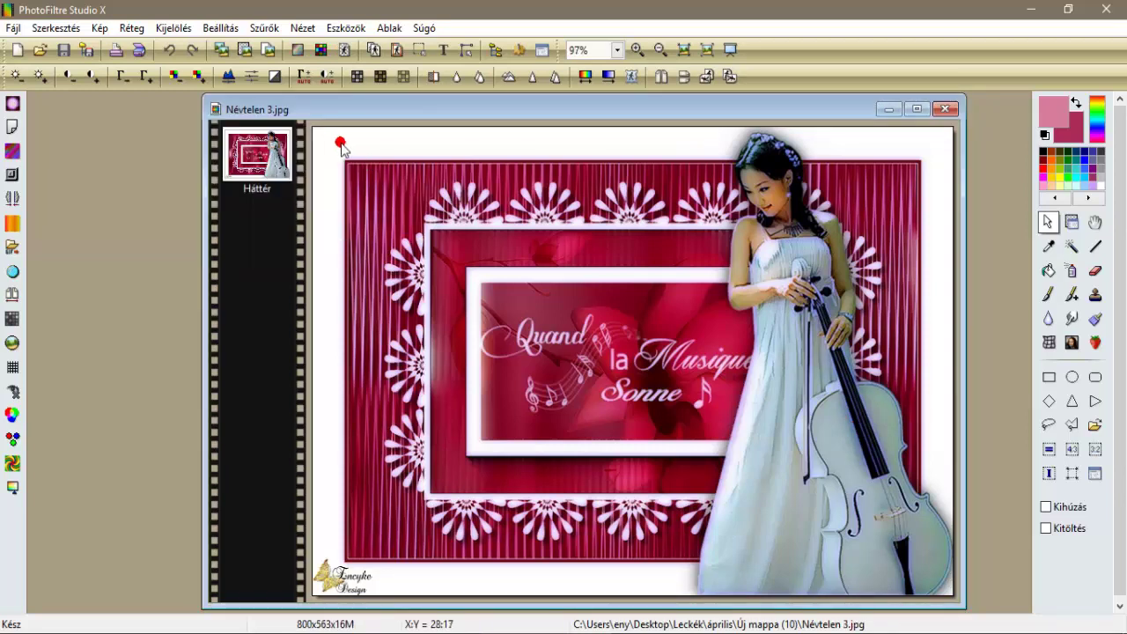
{"action": "left_click", "coordinate": [945, 108]}
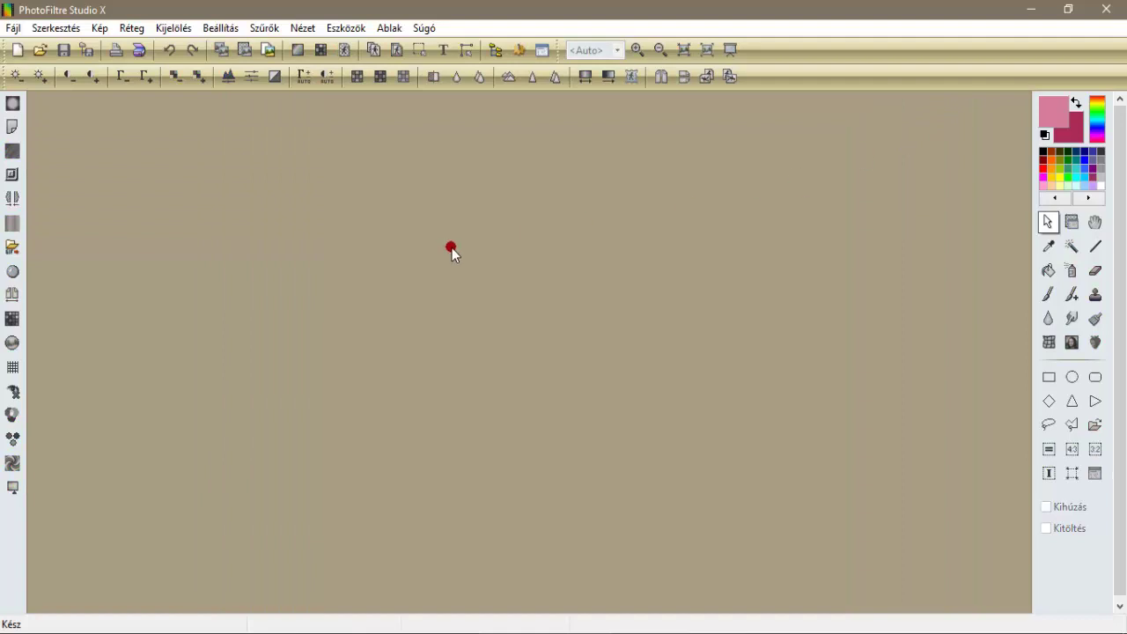
Create a new 900 x 600 pixel image with a white background and place its window in the middle of the workspace.
{"action": "left_click", "coordinate": [17, 49]}
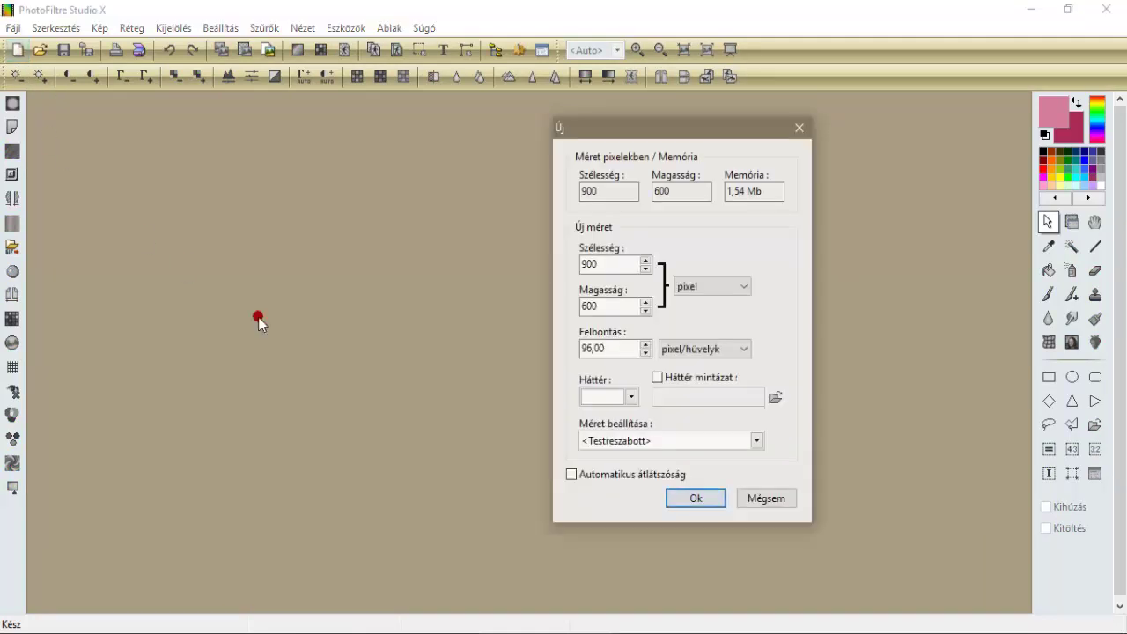
{"action": "left_click", "coordinate": [709, 497]}
{"action": "left_click_drag", "start_coordinate": [530, 108], "coordinate": [711, 105]}
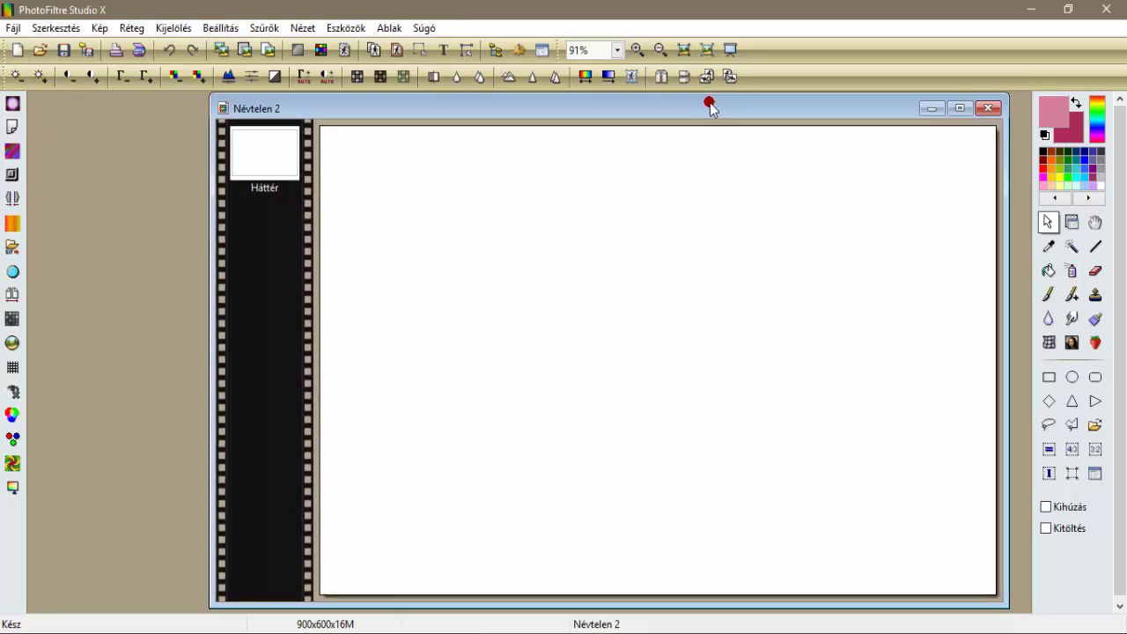
Start the MuRa's Meister Cloud filter on the blank image and set its foreground colour to the custom pink RGB 213, 125, 154.
{"action": "left_click", "coordinate": [264, 28]}
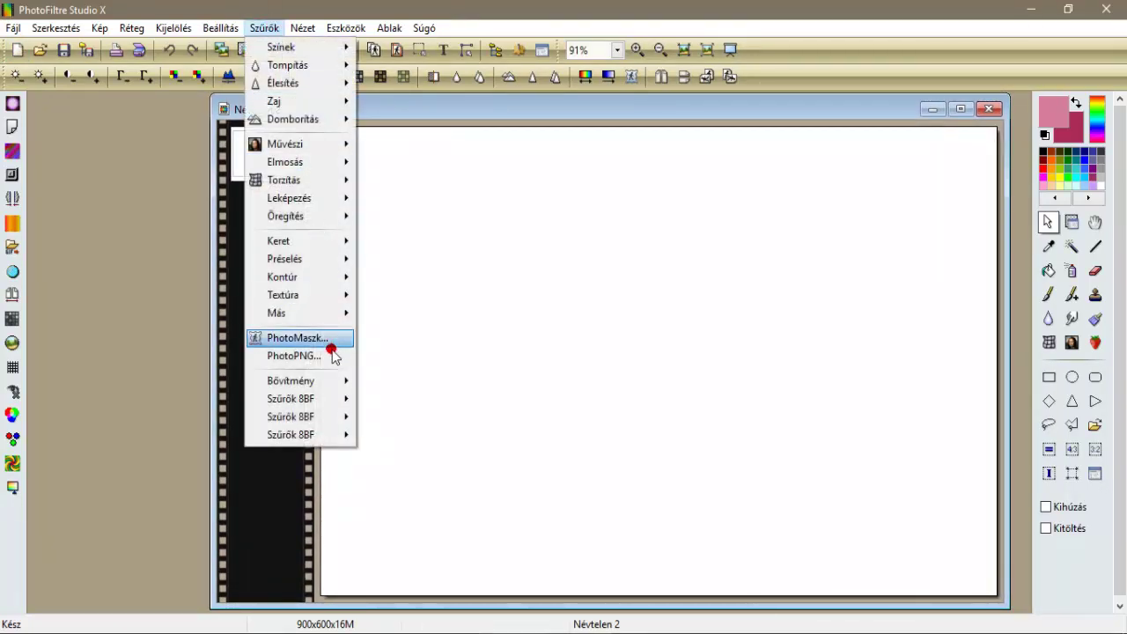
{"action": "mouse_move", "coordinate": [322, 417]}
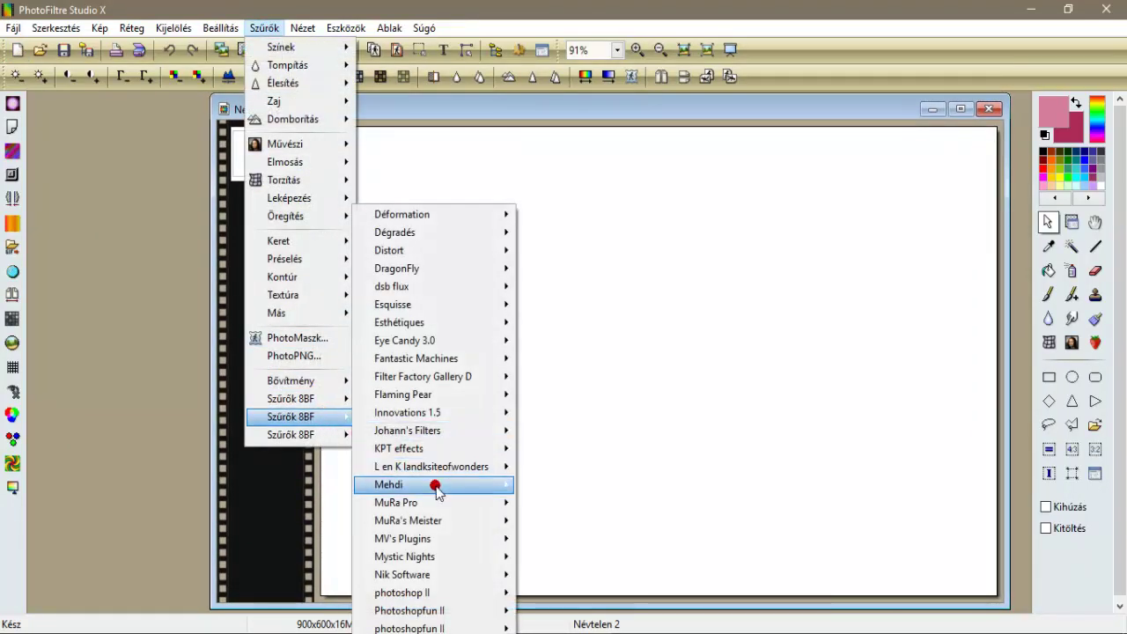
{"action": "mouse_move", "coordinate": [440, 519]}
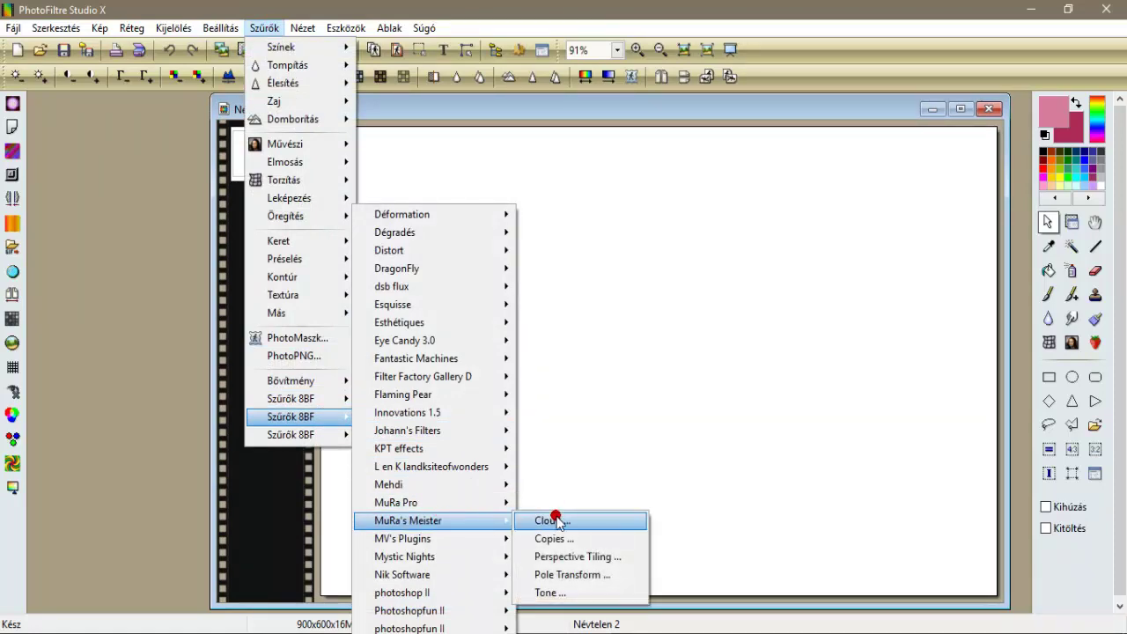
{"action": "left_click", "coordinate": [553, 519]}
{"action": "left_click_drag", "start_coordinate": [408, 62], "coordinate": [646, 205]}
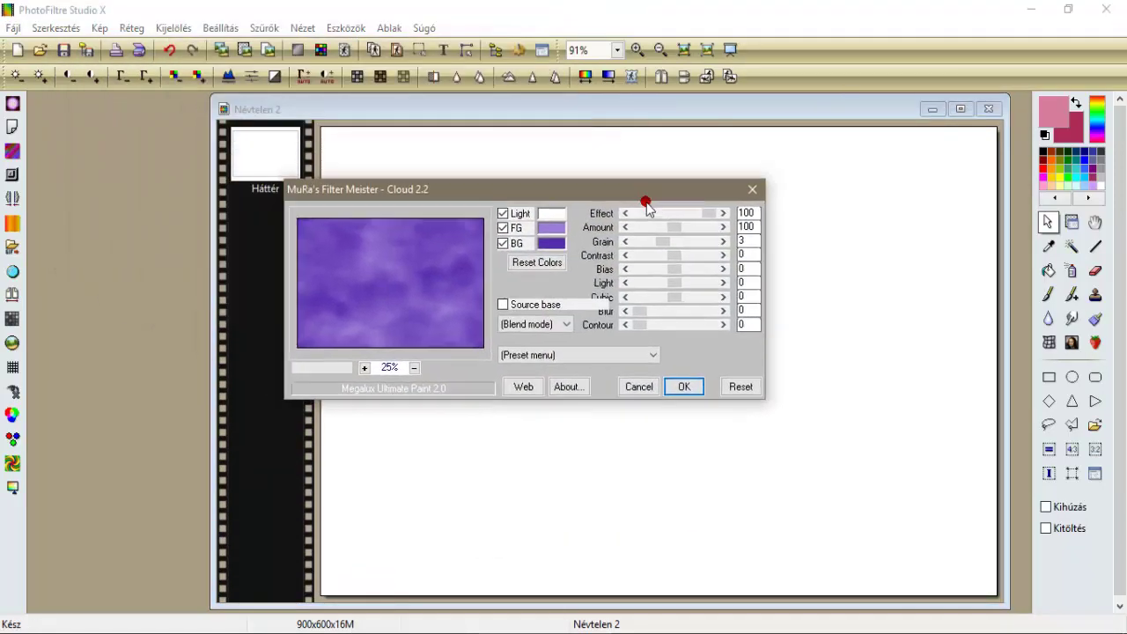
{"action": "left_click", "coordinate": [557, 230]}
{"action": "left_click", "coordinate": [394, 319]}
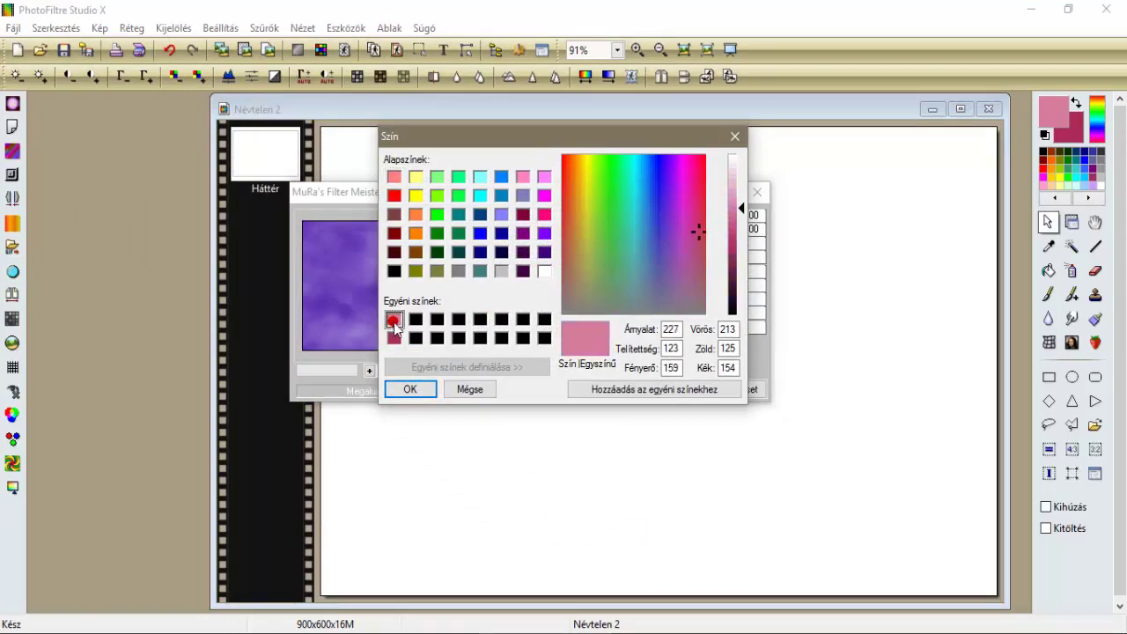
{"action": "left_click", "coordinate": [407, 389]}
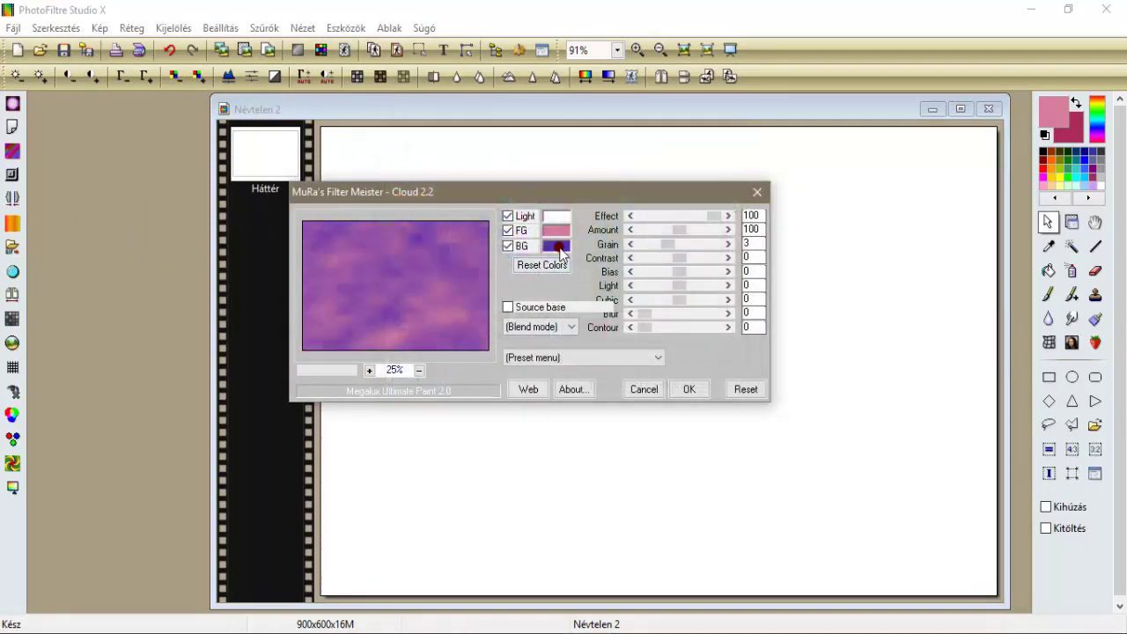
Set the cloud's background colour to the custom crimson RGB 173, 42, 87 and apply the Cloud filter.
{"action": "left_click", "coordinate": [556, 246]}
{"action": "left_click", "coordinate": [394, 338]}
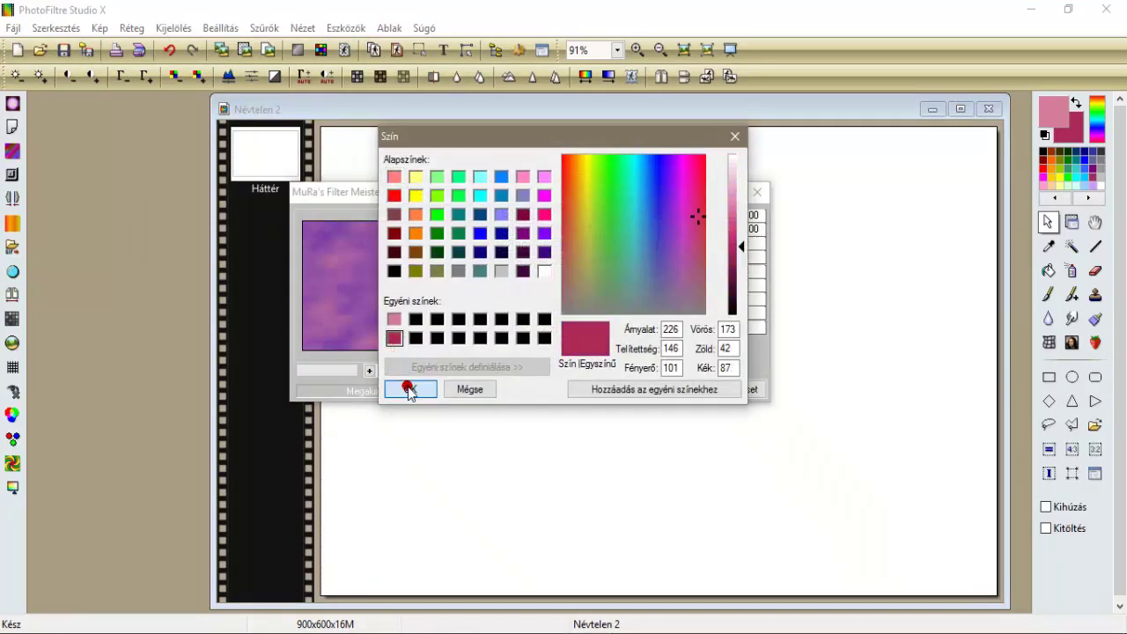
{"action": "left_click", "coordinate": [409, 388]}
{"action": "left_click", "coordinate": [687, 389]}
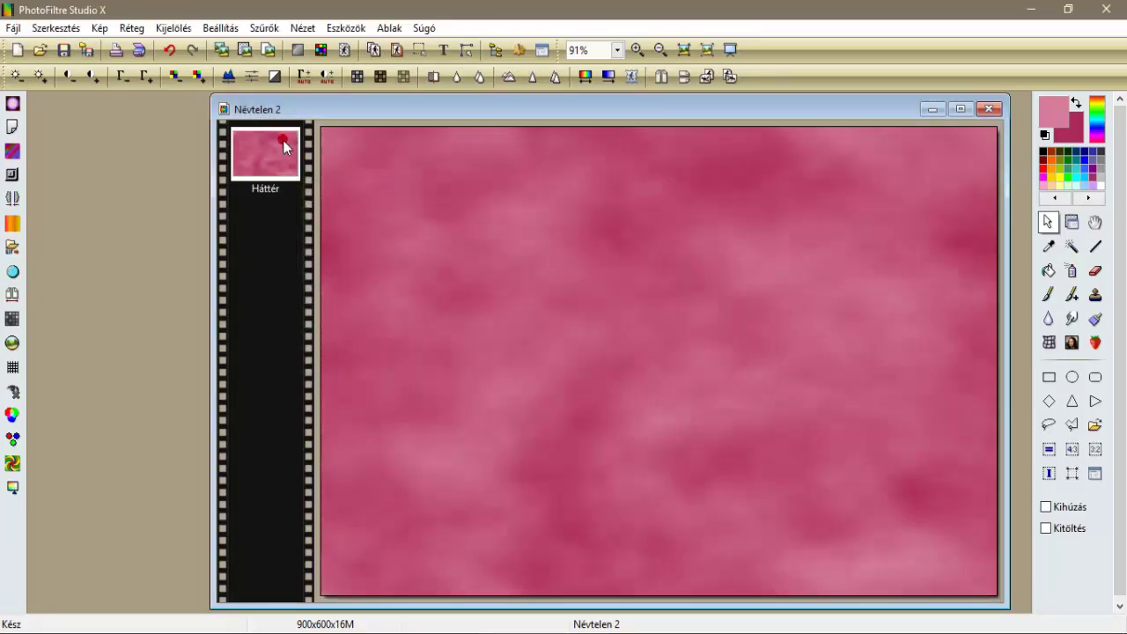
Soften the pink cloud background with a Gaussian blur (Gauss elmosás).
{"action": "left_click", "coordinate": [264, 28]}
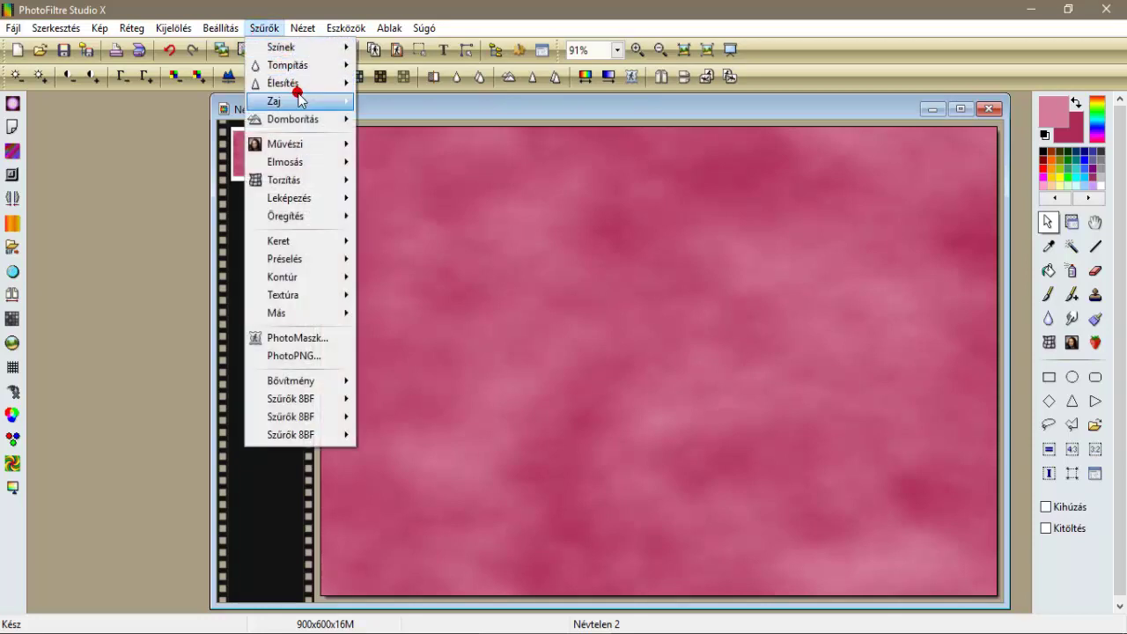
{"action": "mouse_move", "coordinate": [350, 168]}
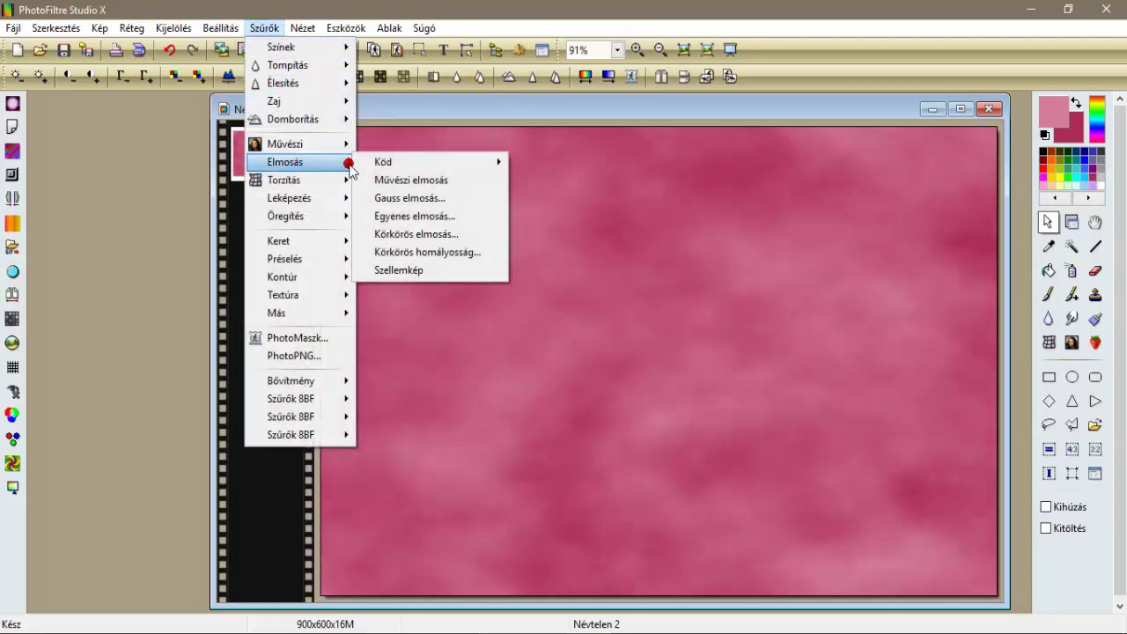
{"action": "left_click", "coordinate": [415, 197]}
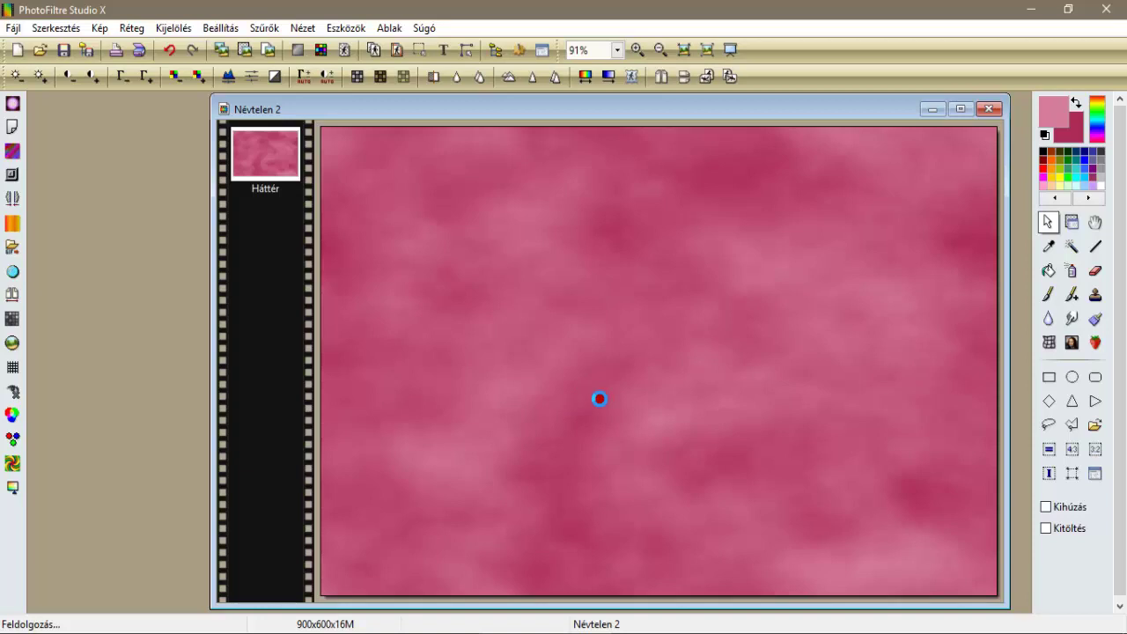
{"action": "left_click", "coordinate": [557, 317]}
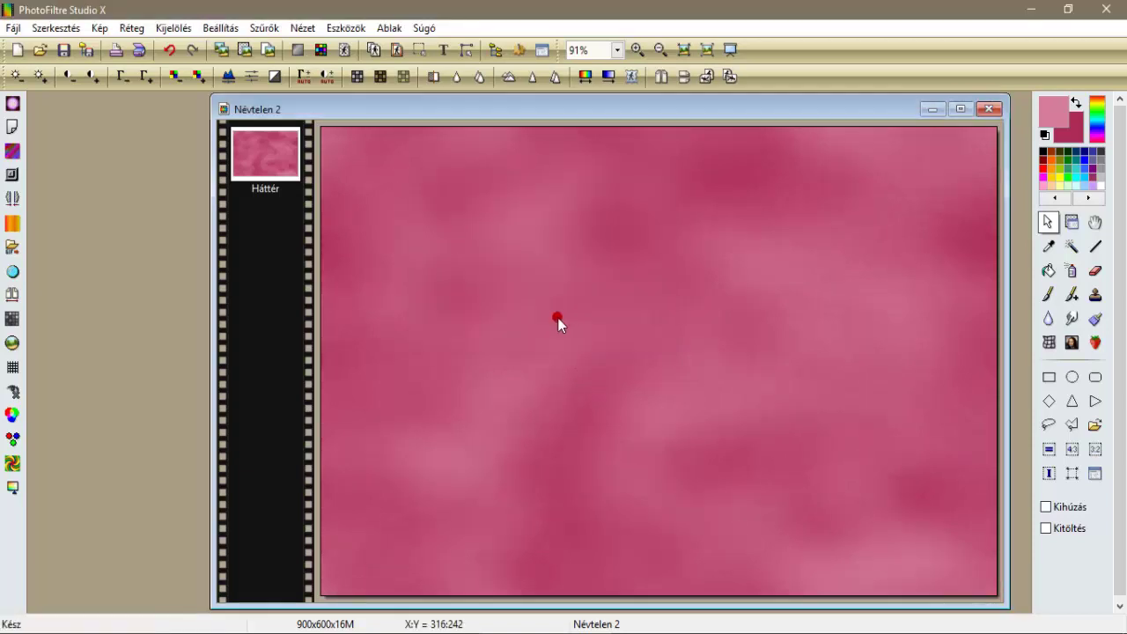
Apply the Deformáció wave effect with vertical value 64, horizontal value 64 and horizontal intensity 110.
{"action": "left_click", "coordinate": [11, 156]}
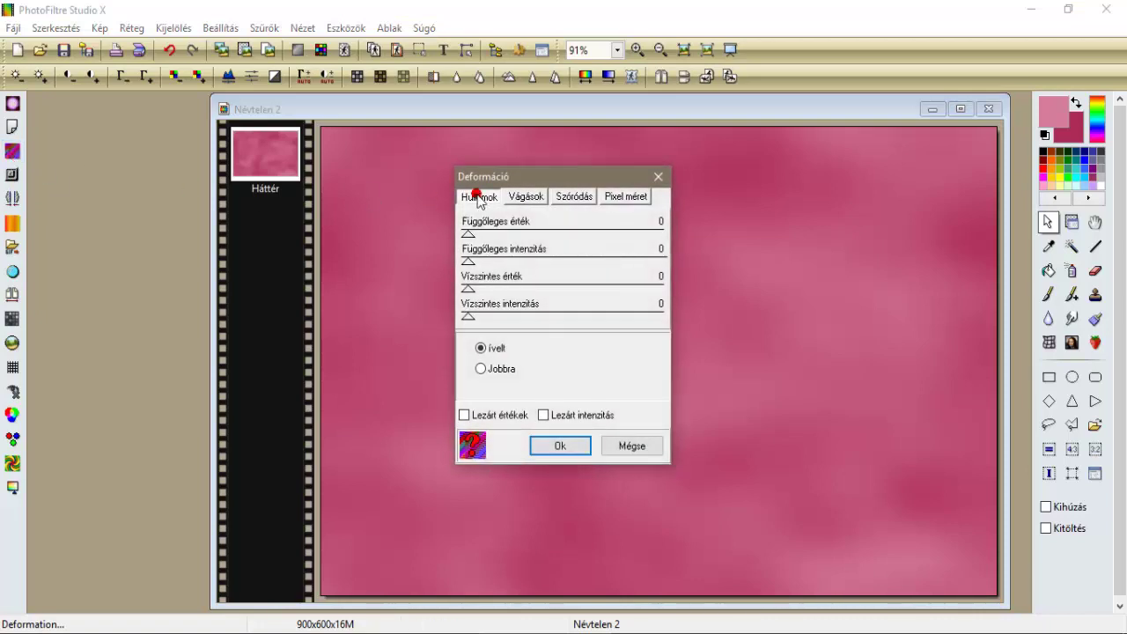
{"action": "left_click_drag", "start_coordinate": [467, 236], "coordinate": [677, 250]}
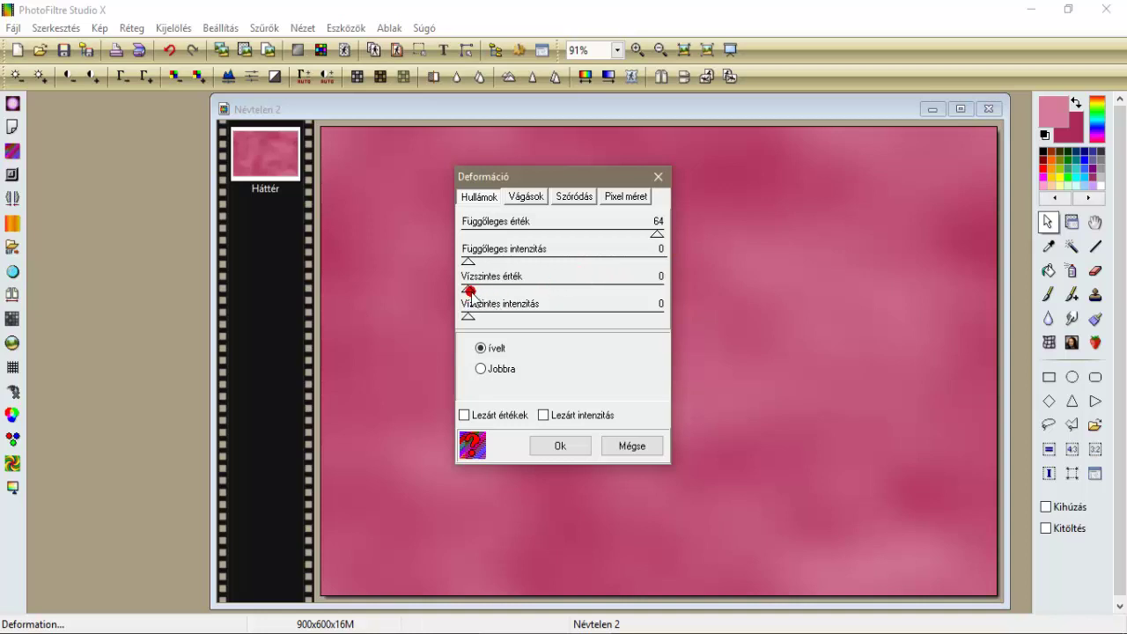
{"action": "left_click_drag", "start_coordinate": [471, 291], "coordinate": [679, 276]}
{"action": "left_click_drag", "start_coordinate": [472, 326], "coordinate": [562, 323]}
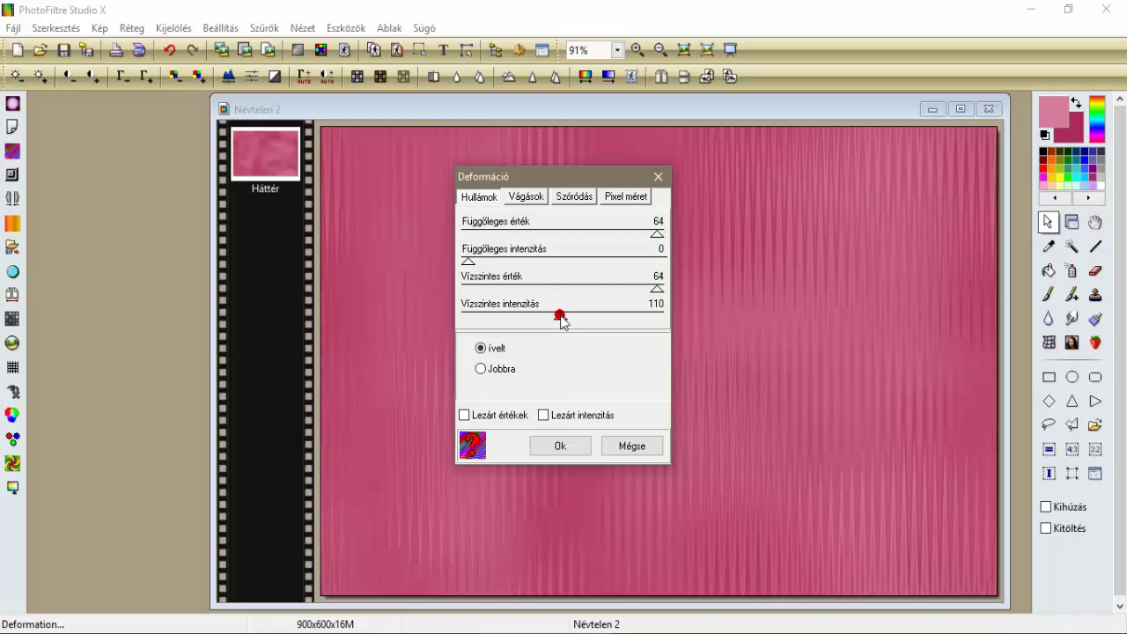
{"action": "left_click", "coordinate": [560, 444]}
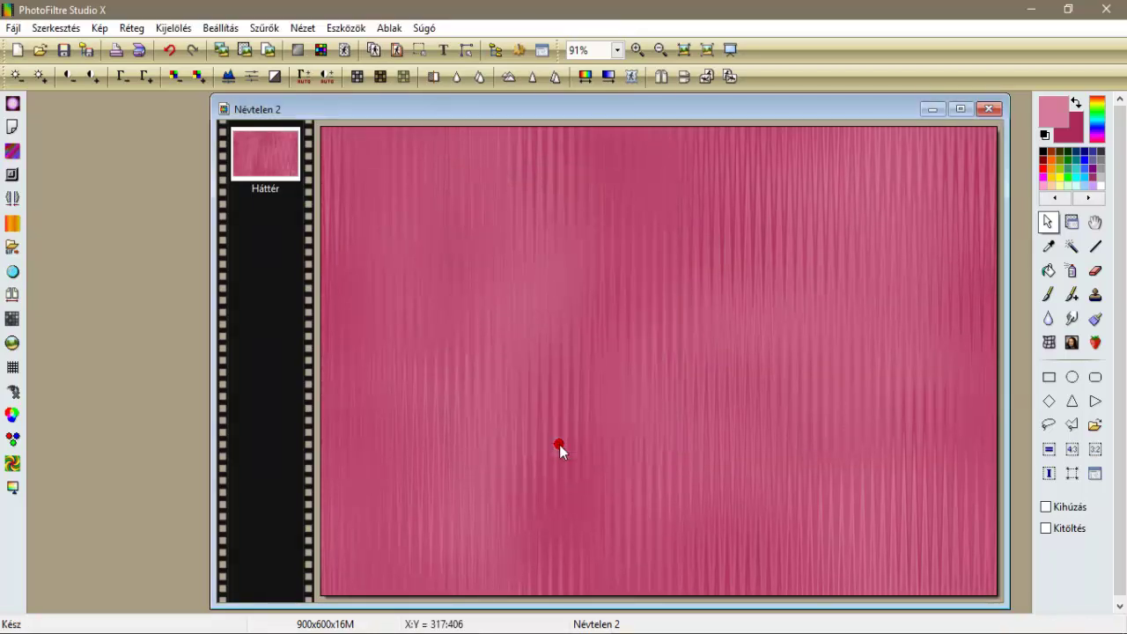
Sharpen the wavy background with Mikro kontraszt at 100% intensity and a 12 pixel radius.
{"action": "left_click", "coordinate": [264, 27]}
{"action": "mouse_move", "coordinate": [295, 84]}
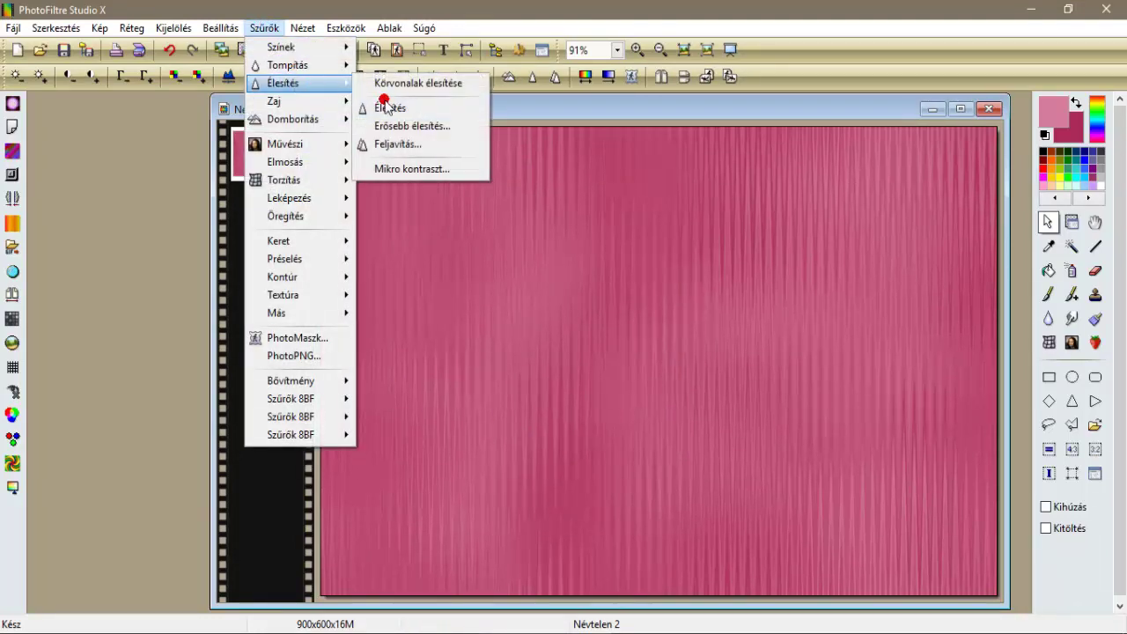
{"action": "left_click", "coordinate": [405, 169]}
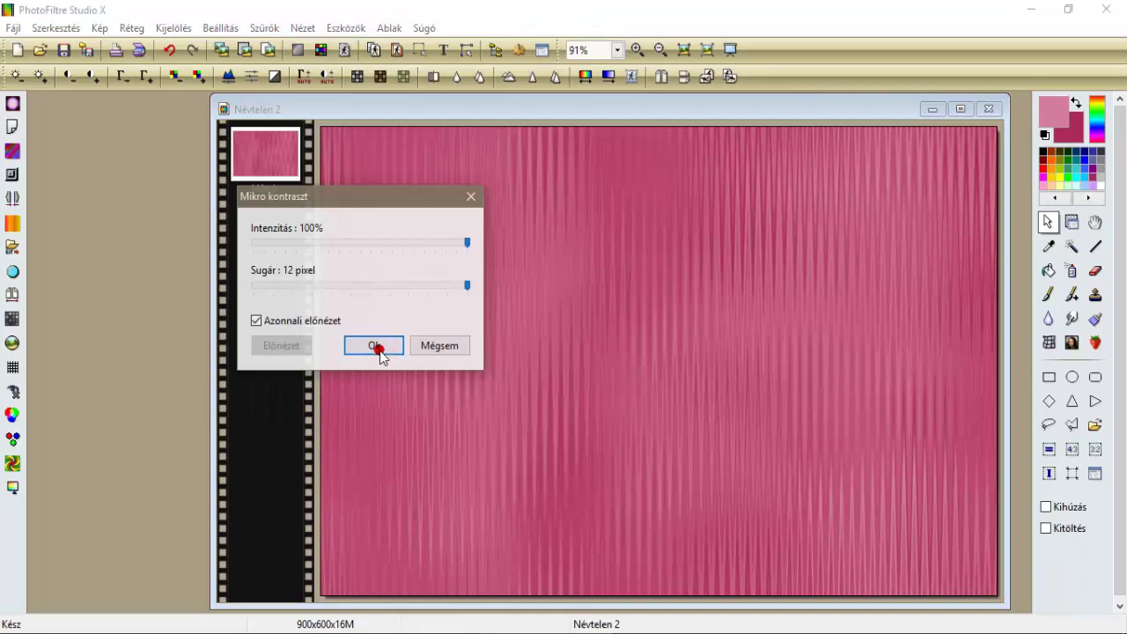
{"action": "left_click", "coordinate": [377, 346]}
Apply Mikro kontraszt a second time, again at 100% intensity and 12 pixel radius.
{"action": "left_click", "coordinate": [264, 27]}
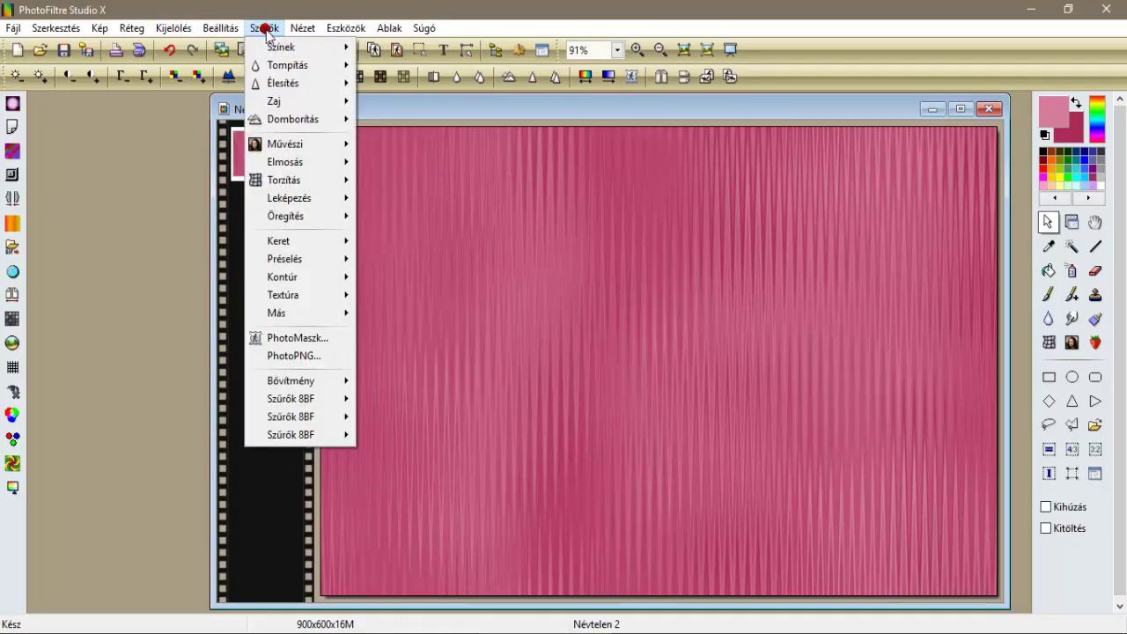
{"action": "mouse_move", "coordinate": [306, 91]}
{"action": "left_click", "coordinate": [431, 169]}
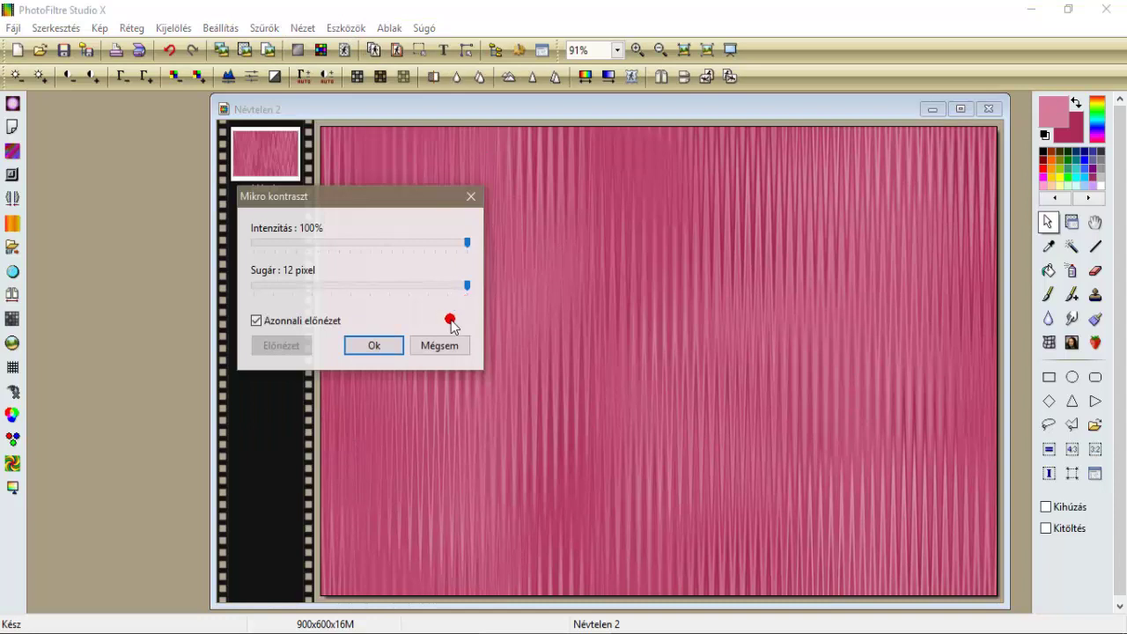
{"action": "left_click", "coordinate": [388, 347]}
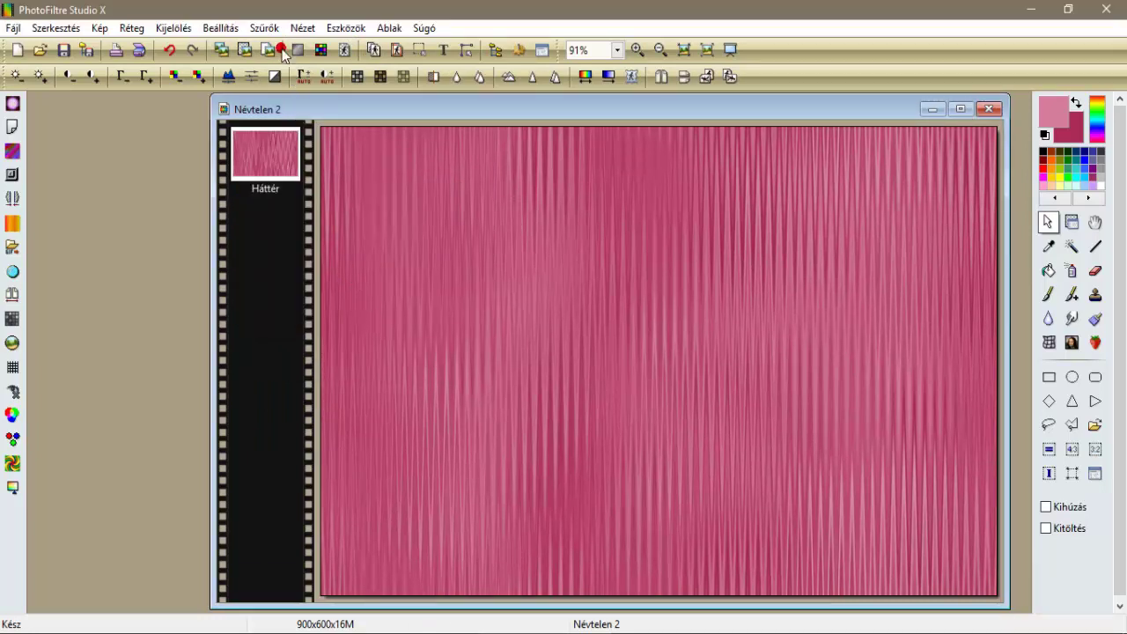
Apply a relief (Domborítás) filter to the striped background to accentuate its wave edges.
{"action": "left_click", "coordinate": [278, 28]}
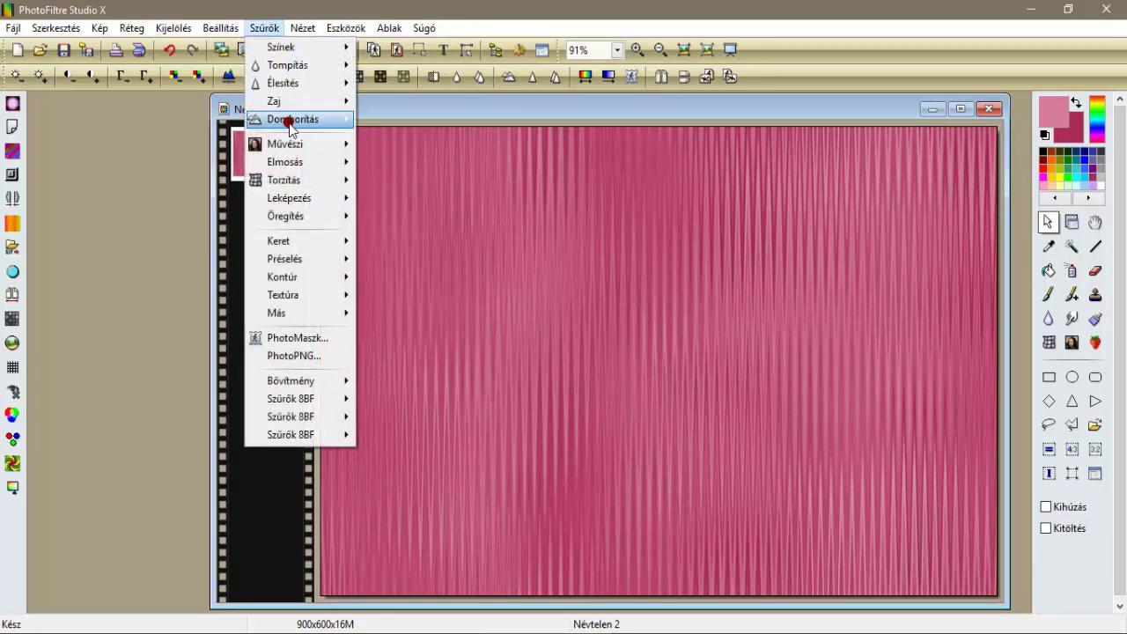
{"action": "mouse_move", "coordinate": [284, 115]}
{"action": "left_click", "coordinate": [372, 139]}
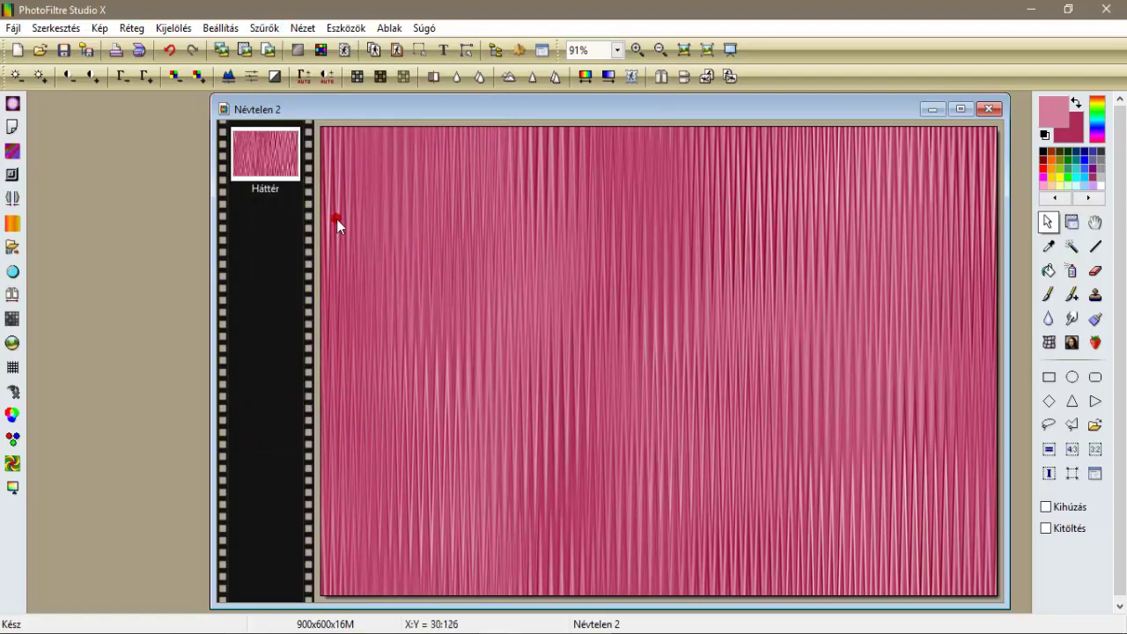
Apply the Redfield Fractalius filter to the striped background with the Glow100 preset and both Radius values at 100.
{"action": "left_click", "coordinate": [264, 28]}
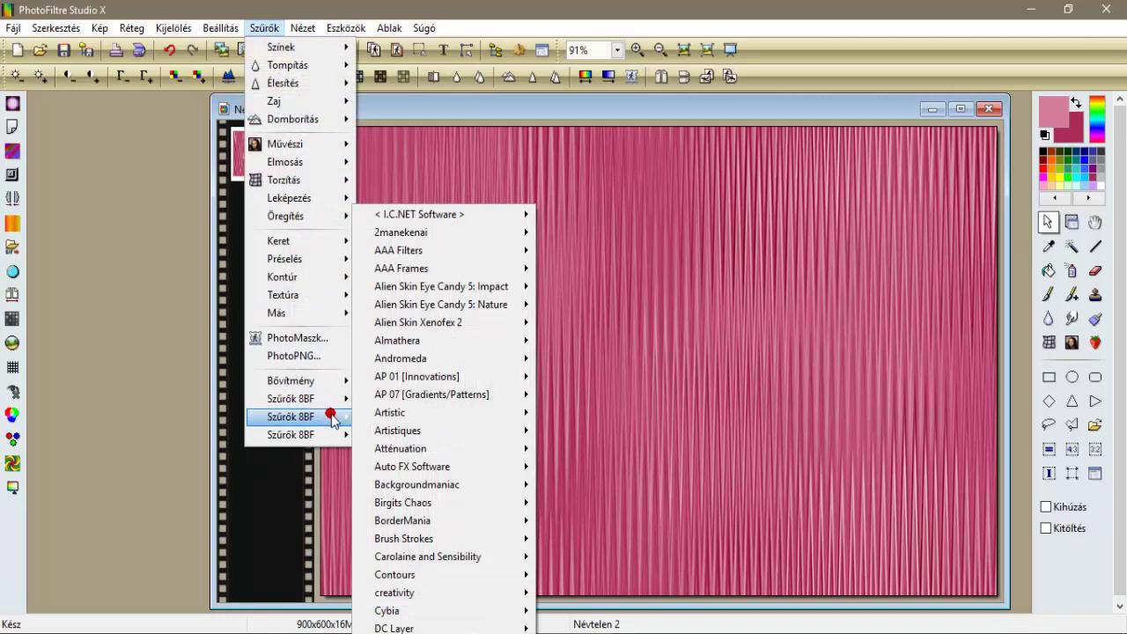
{"action": "mouse_move", "coordinate": [333, 434]}
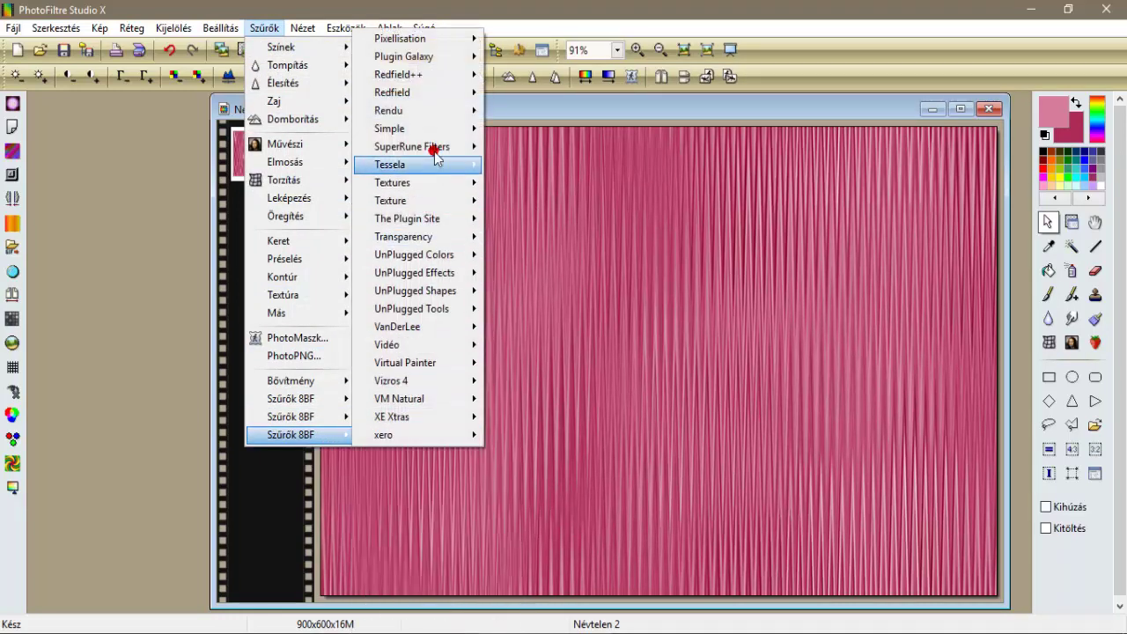
{"action": "mouse_move", "coordinate": [435, 94]}
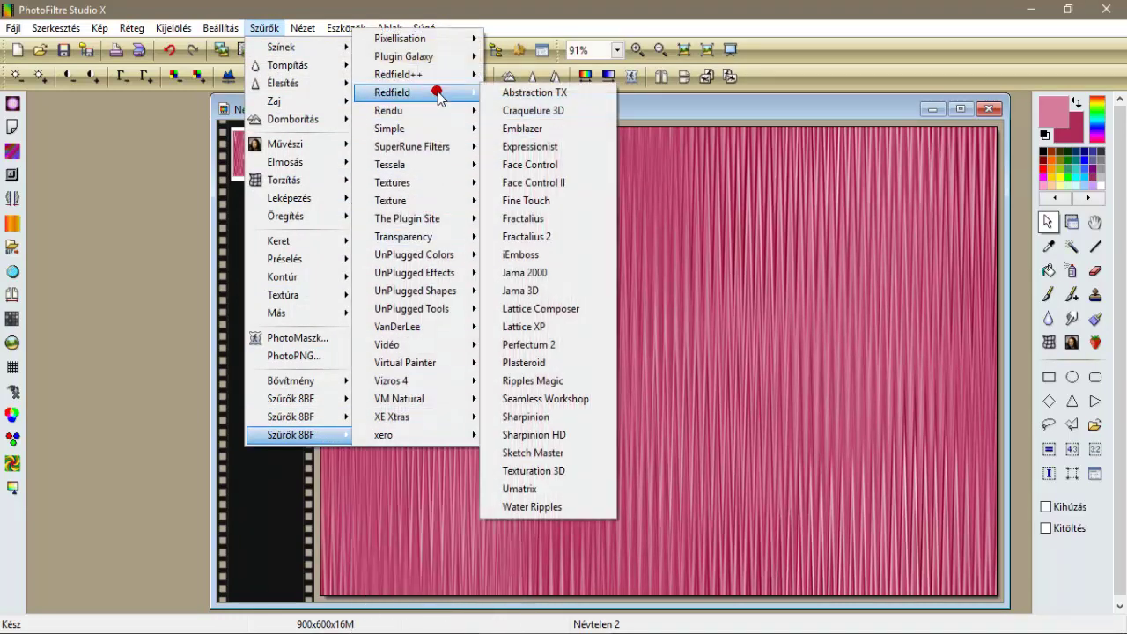
{"action": "left_click", "coordinate": [556, 229]}
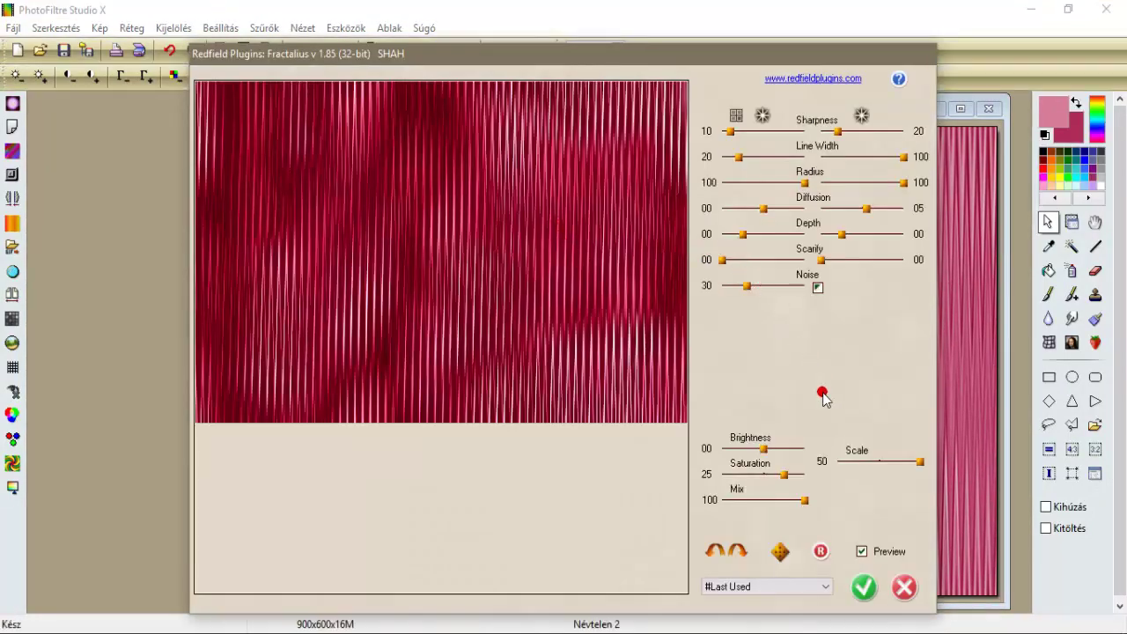
{"action": "left_click", "coordinate": [826, 587]}
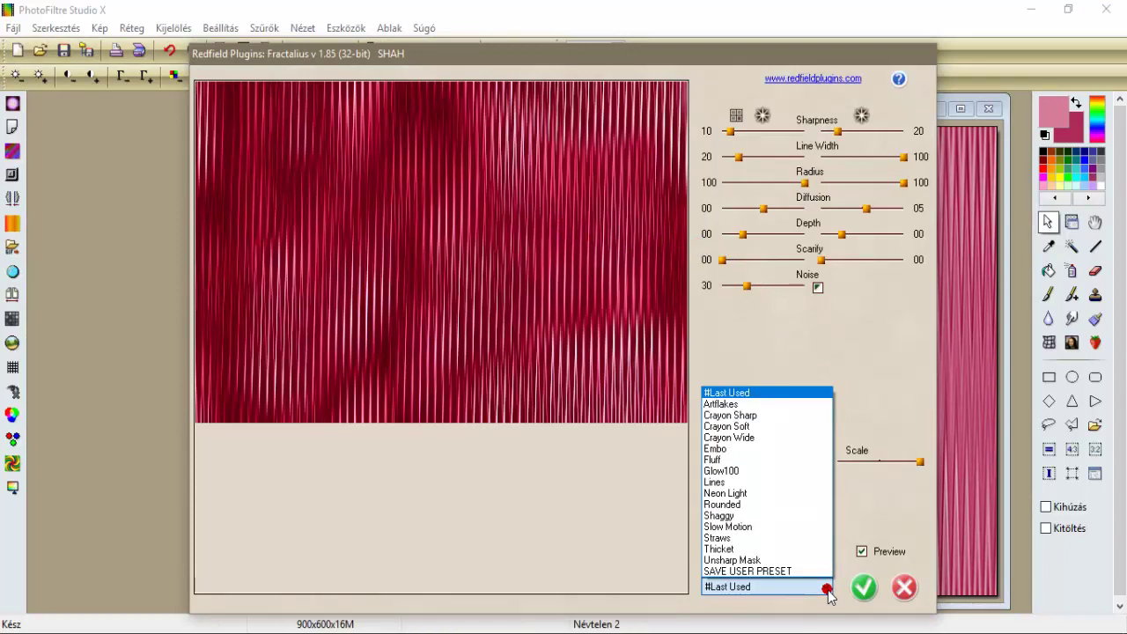
{"action": "left_click", "coordinate": [722, 471]}
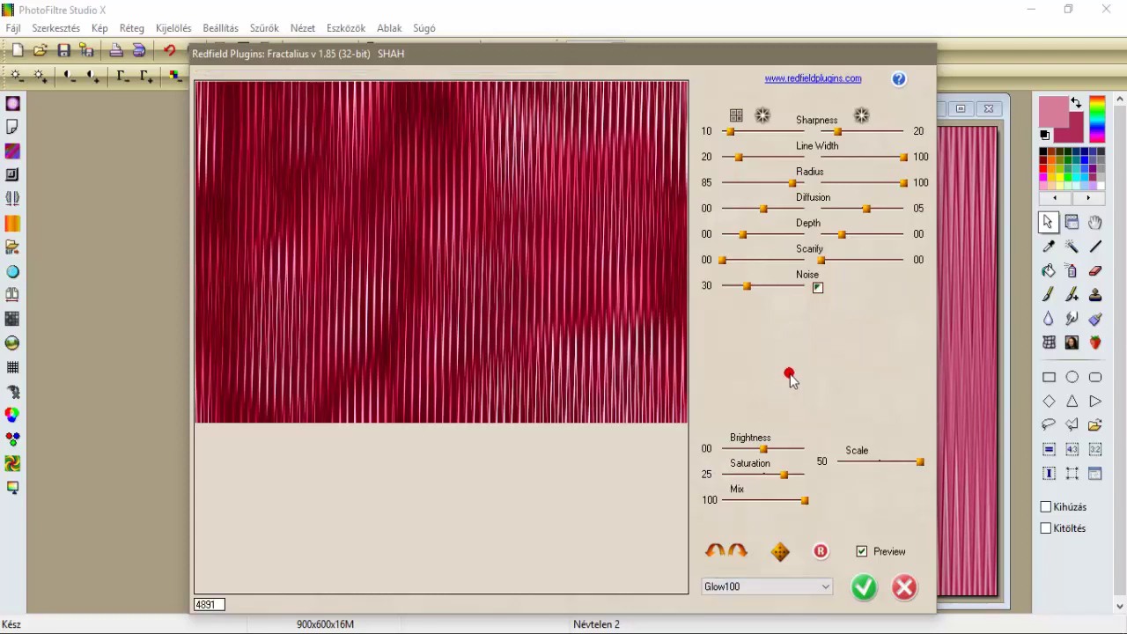
{"action": "left_click_drag", "start_coordinate": [790, 187], "coordinate": [911, 192]}
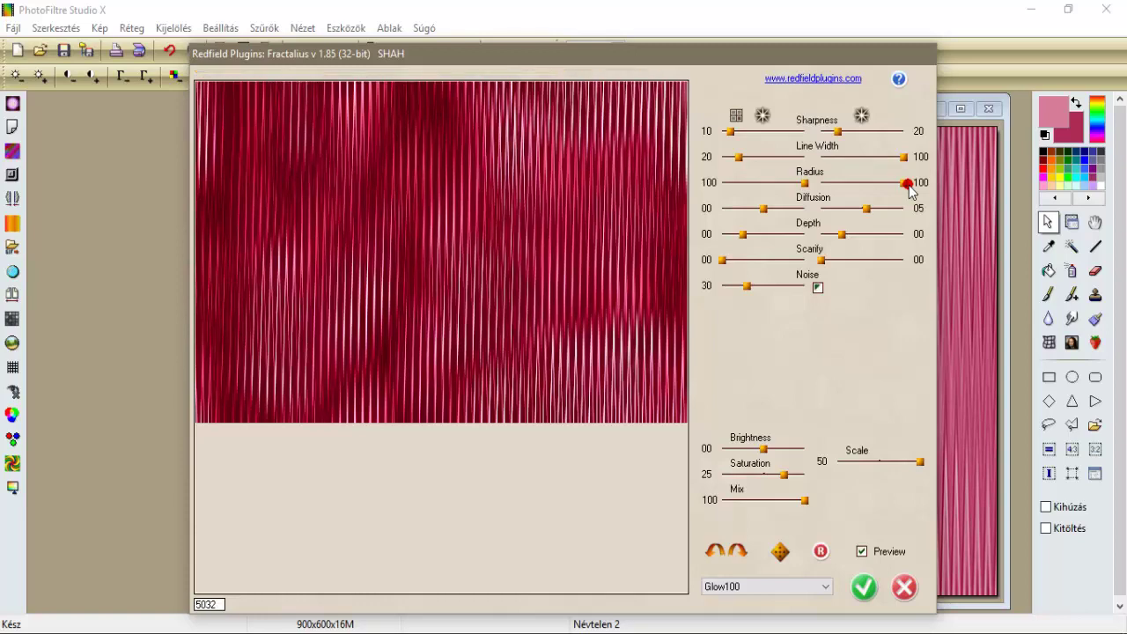
{"action": "left_click", "coordinate": [863, 588]}
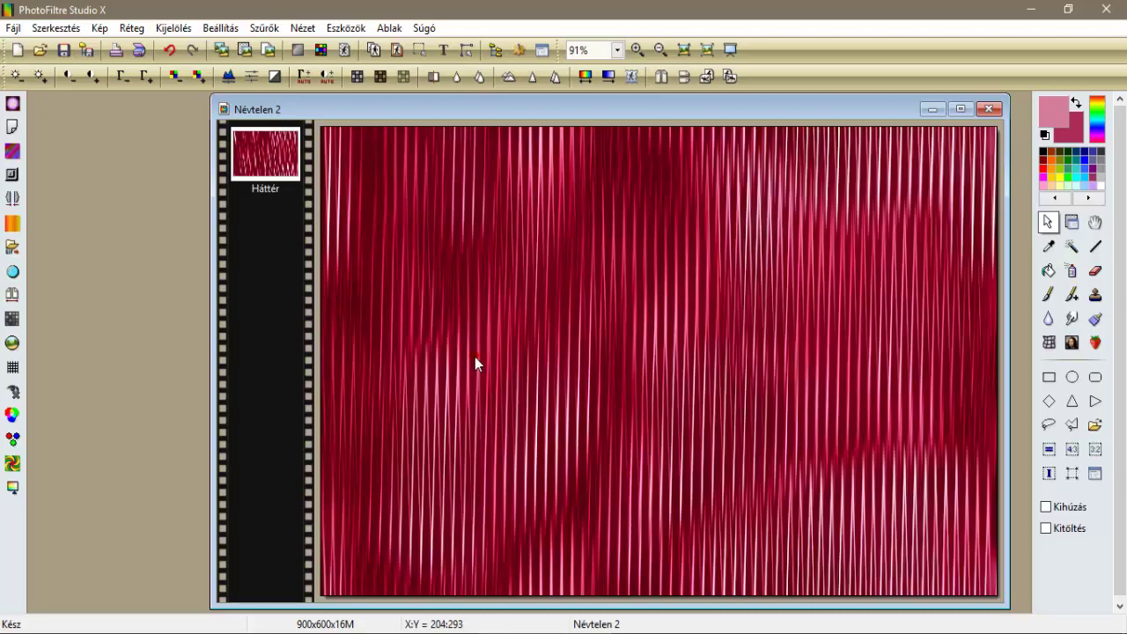
Contract a selection of the whole image by 50 pixels and duplicate the enclosed area as a new layer.
{"action": "left_click", "coordinate": [174, 28]}
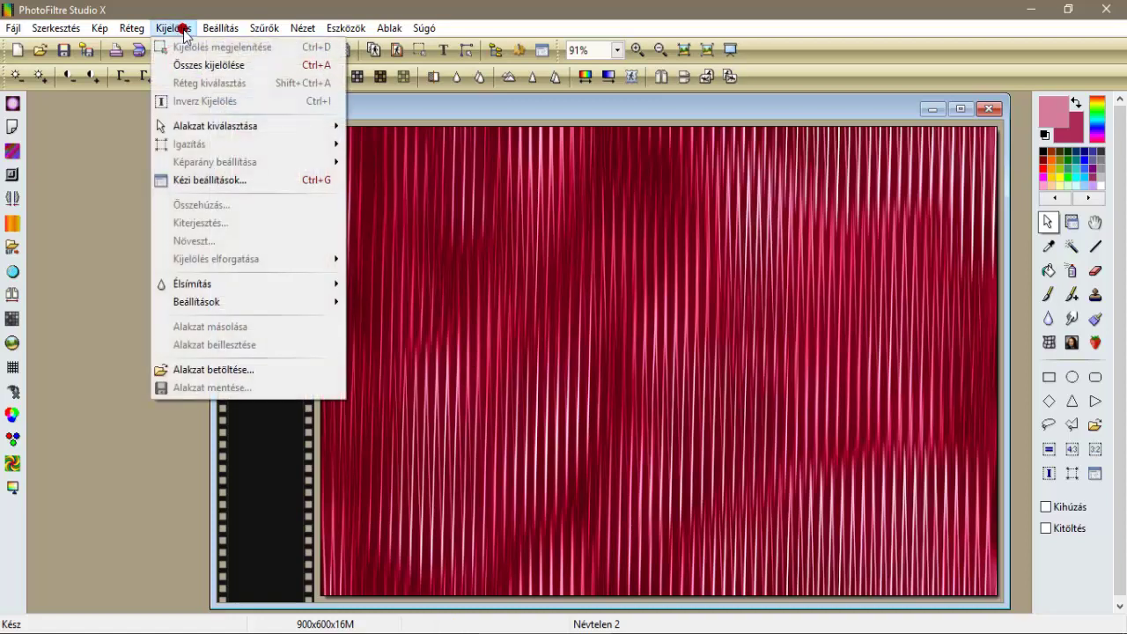
{"action": "left_click", "coordinate": [193, 67]}
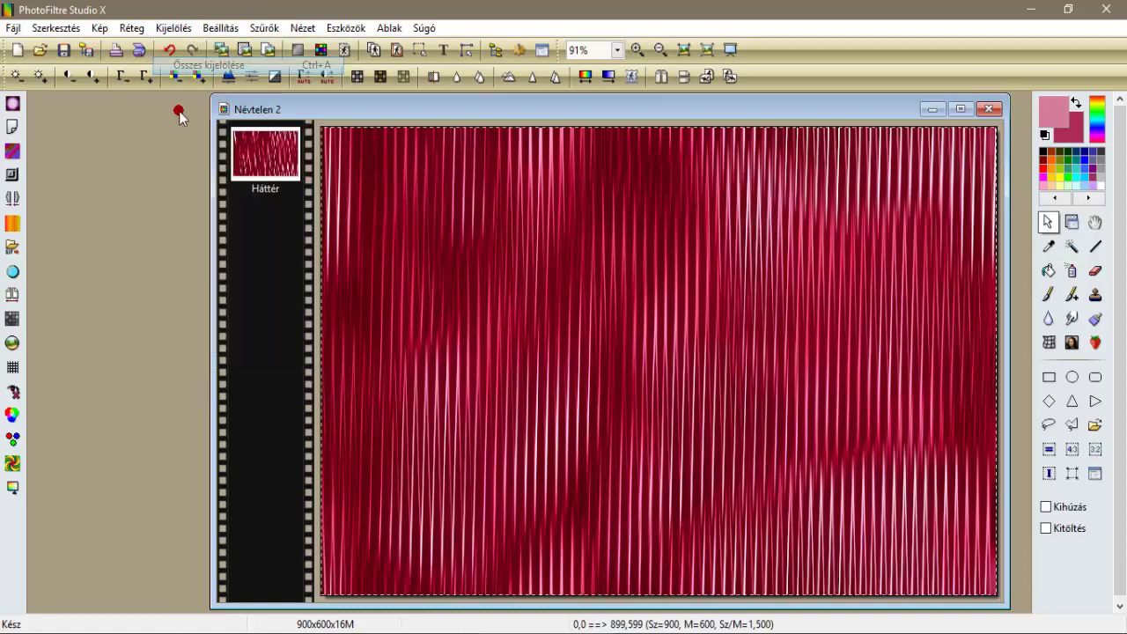
{"action": "left_click", "coordinate": [176, 30]}
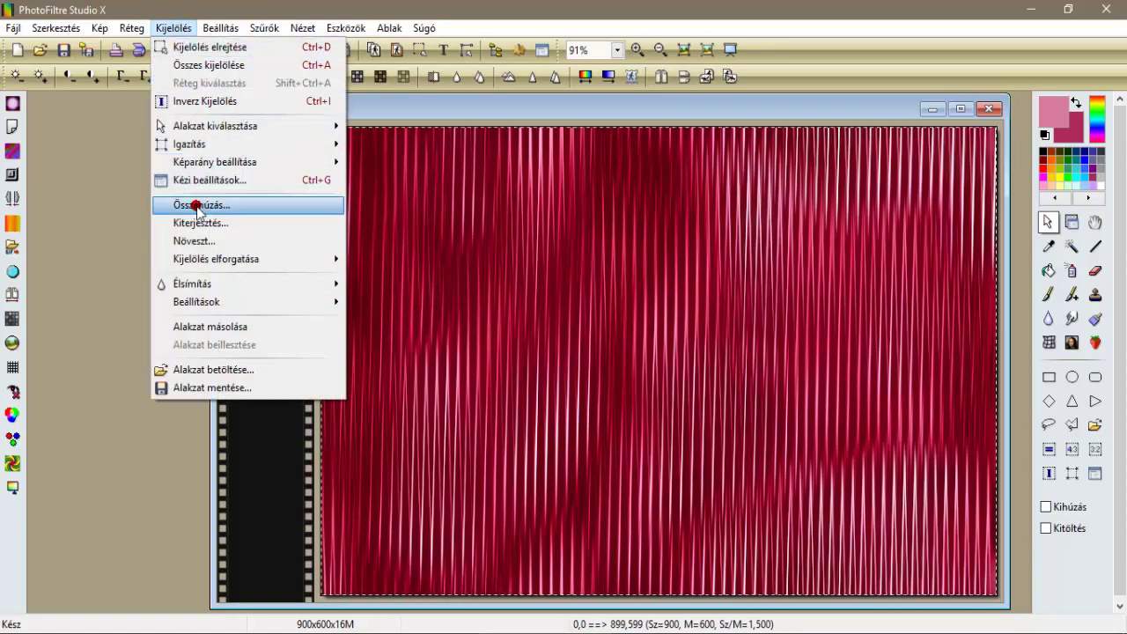
{"action": "left_click", "coordinate": [176, 207]}
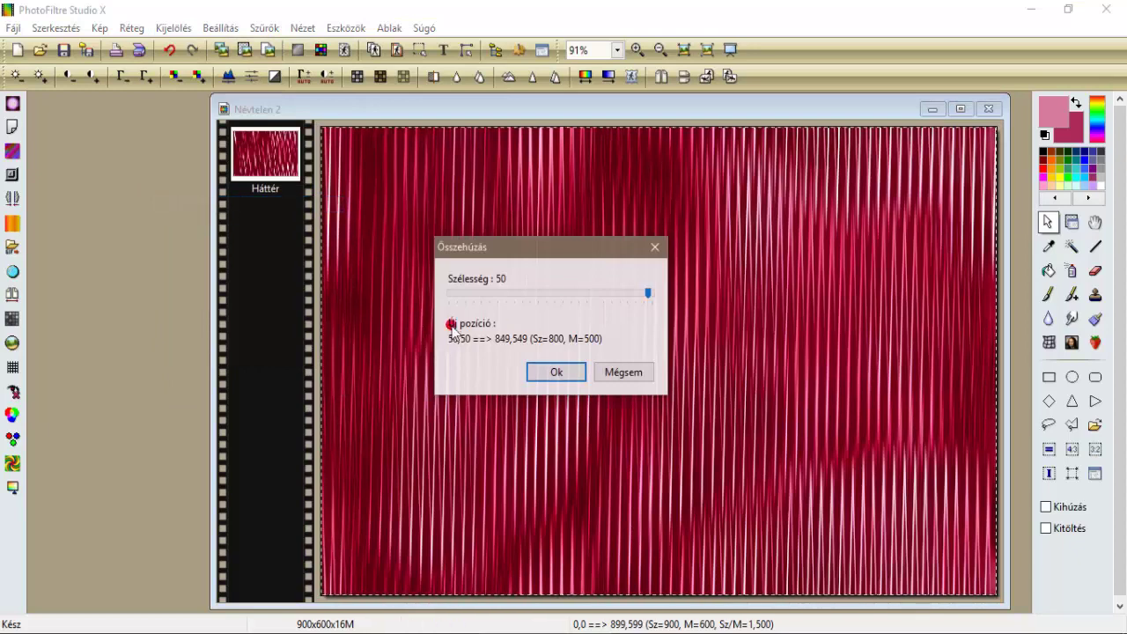
{"action": "left_click", "coordinate": [558, 373]}
{"action": "right_click", "coordinate": [516, 256]}
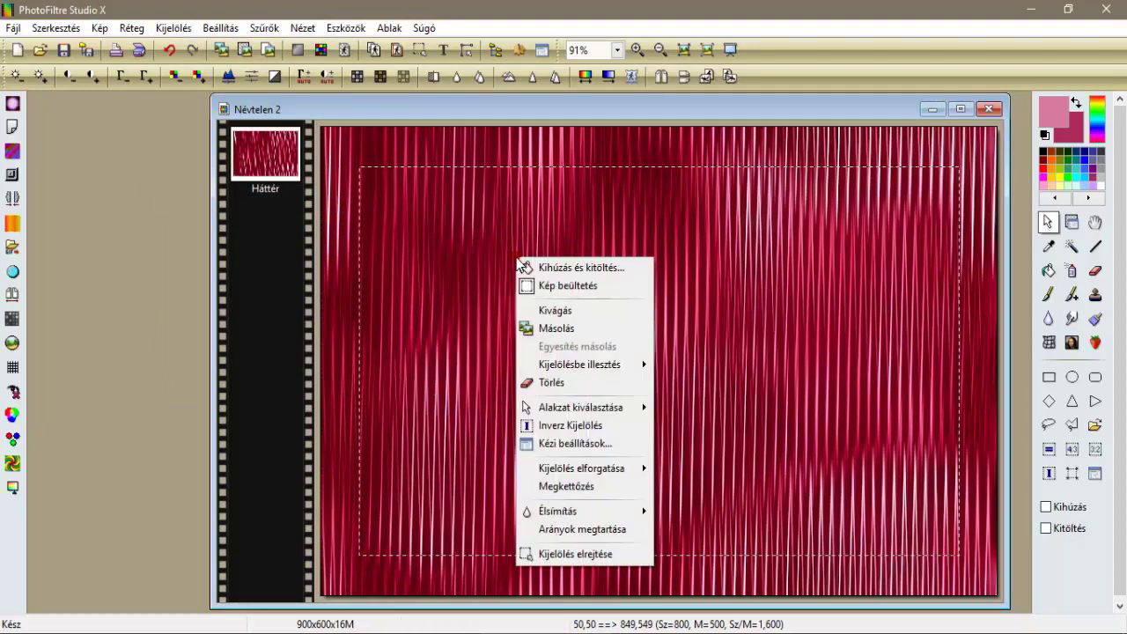
{"action": "left_click", "coordinate": [557, 487]}
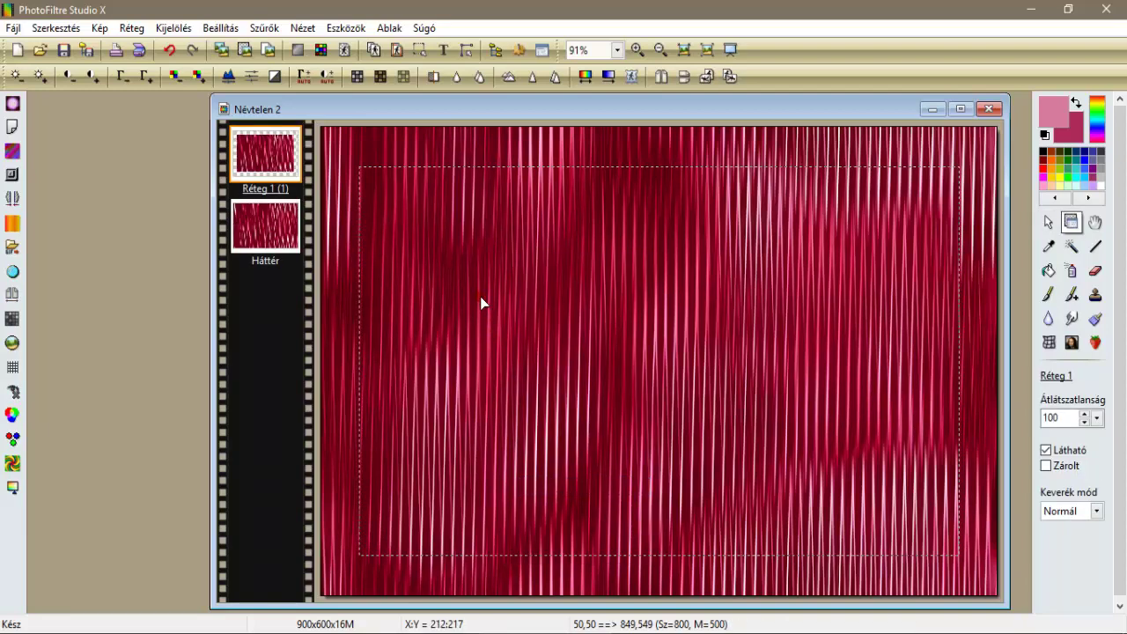
Apply the AAA Frames Foto Frame filter to the duplicated layer with a width of 70 and a white matte.
{"action": "left_click", "coordinate": [263, 27]}
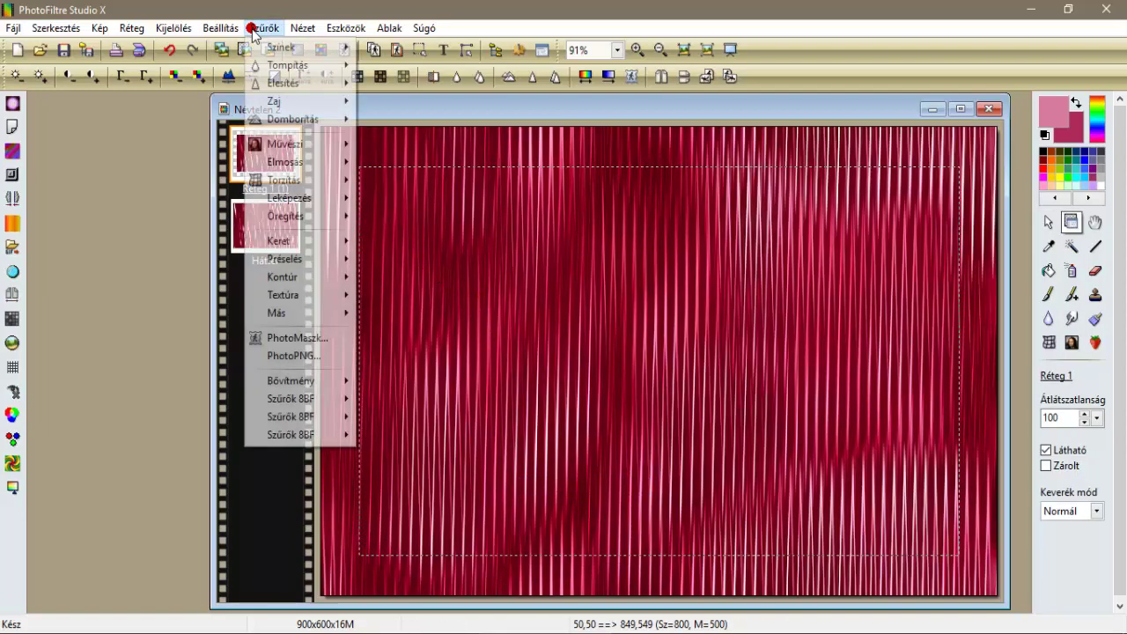
{"action": "mouse_move", "coordinate": [312, 402]}
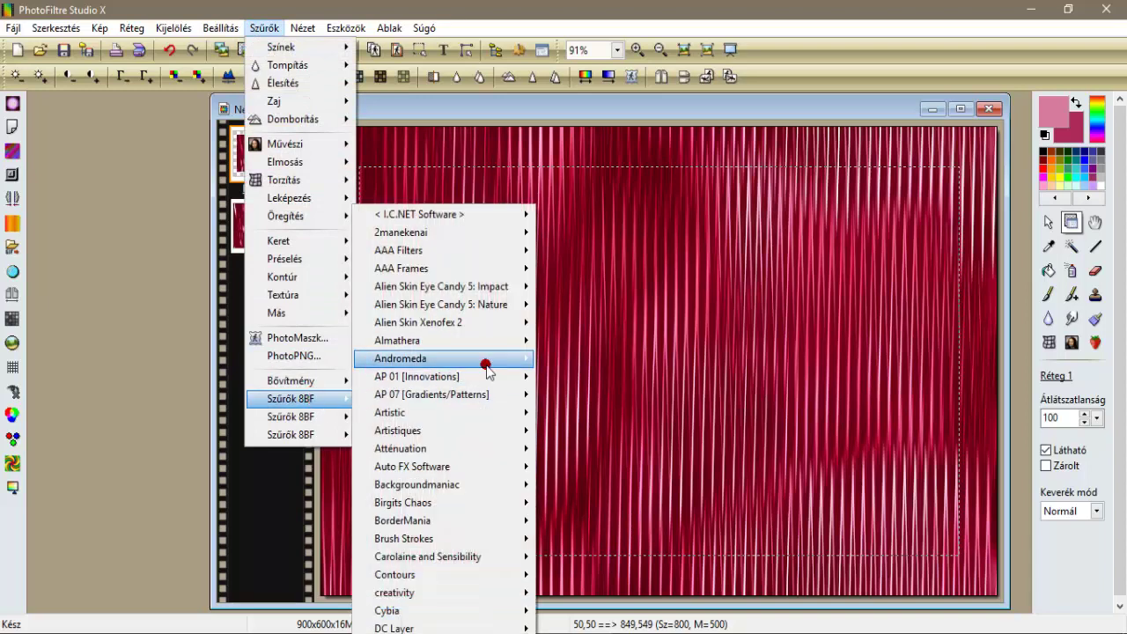
{"action": "mouse_move", "coordinate": [499, 269]}
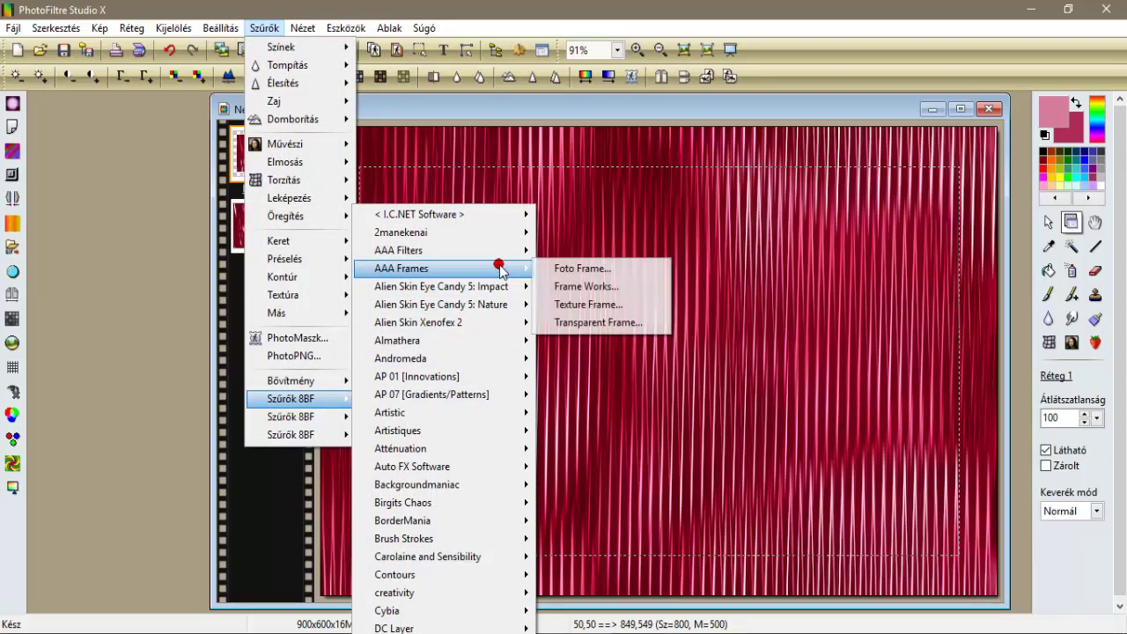
{"action": "left_click", "coordinate": [585, 268]}
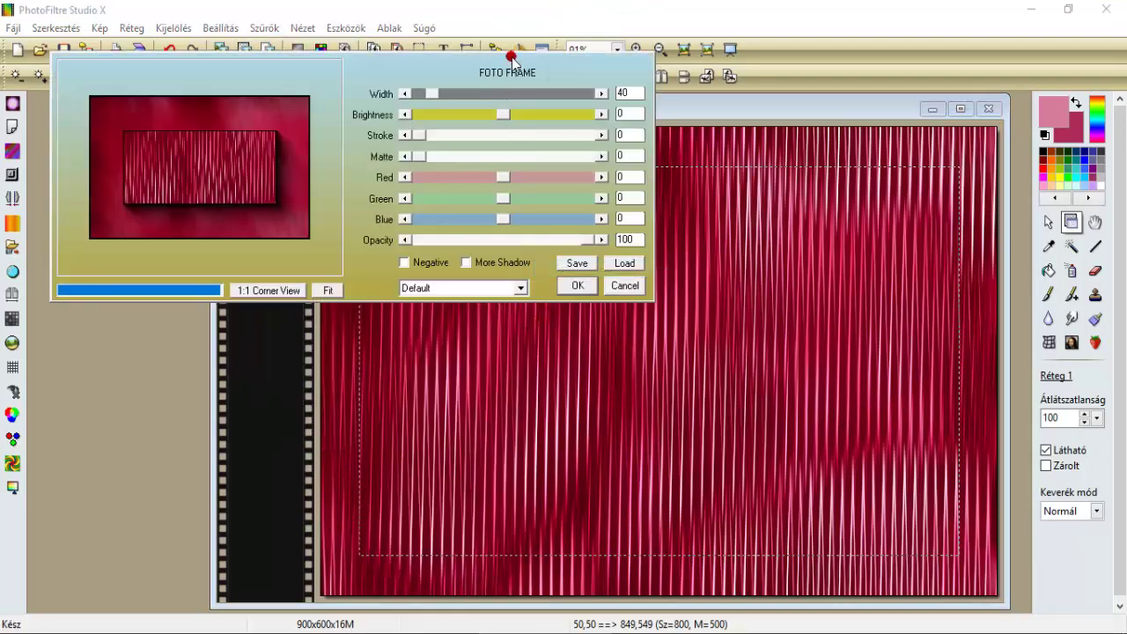
{"action": "left_click_drag", "start_coordinate": [523, 66], "coordinate": [656, 164]}
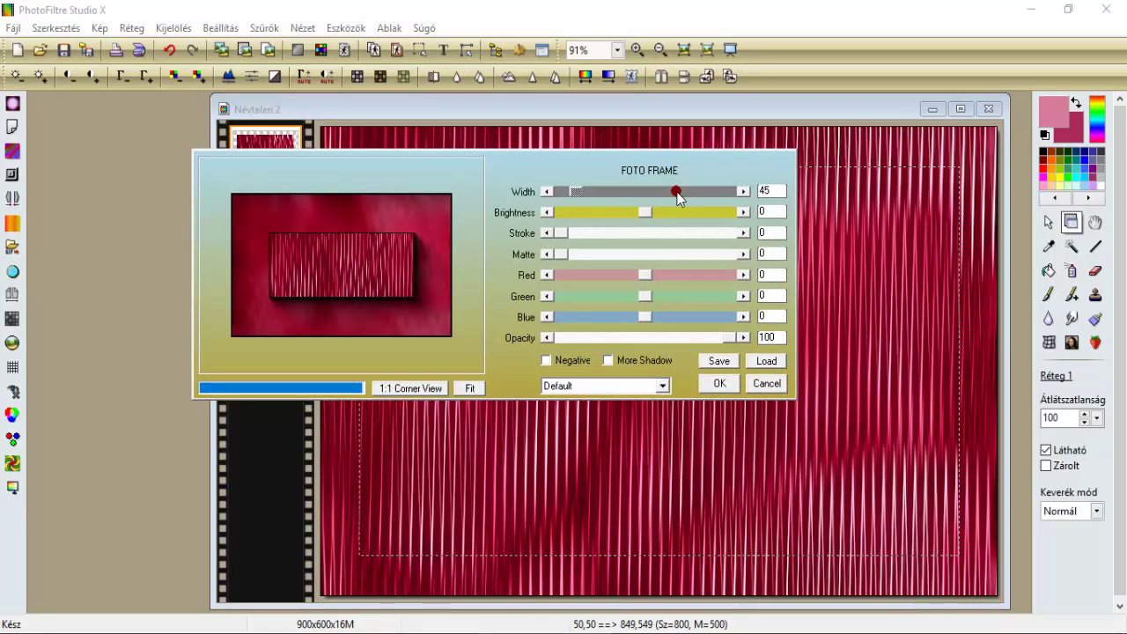
{"action": "left_click", "coordinate": [678, 196]}
{"action": "left_click", "coordinate": [678, 196]}
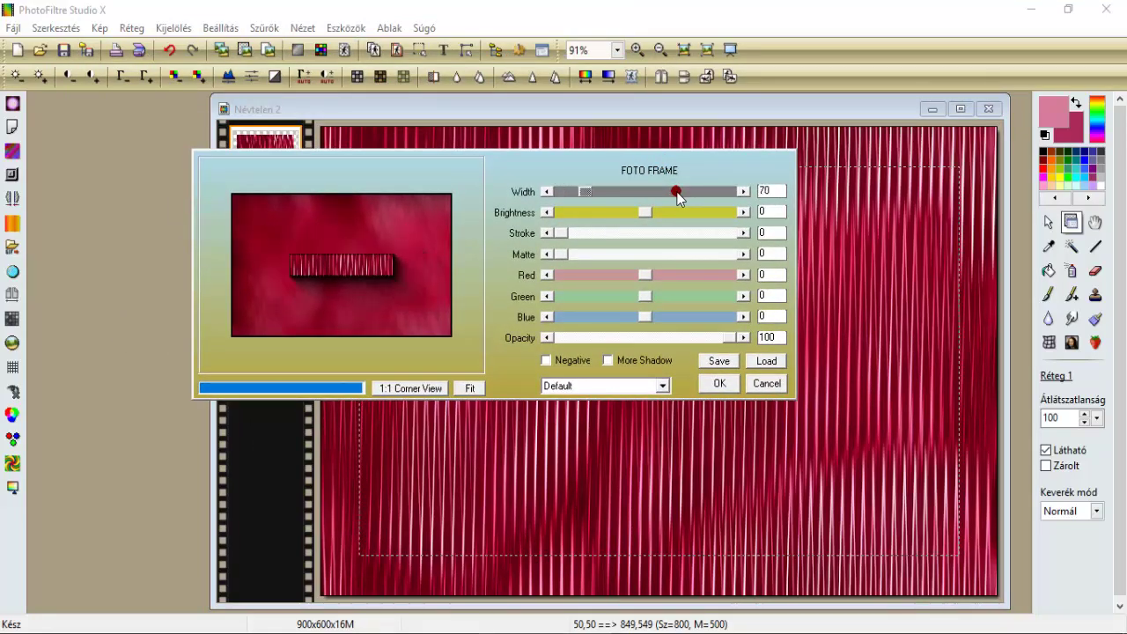
{"action": "left_click", "coordinate": [621, 252]}
{"action": "left_click", "coordinate": [721, 255]}
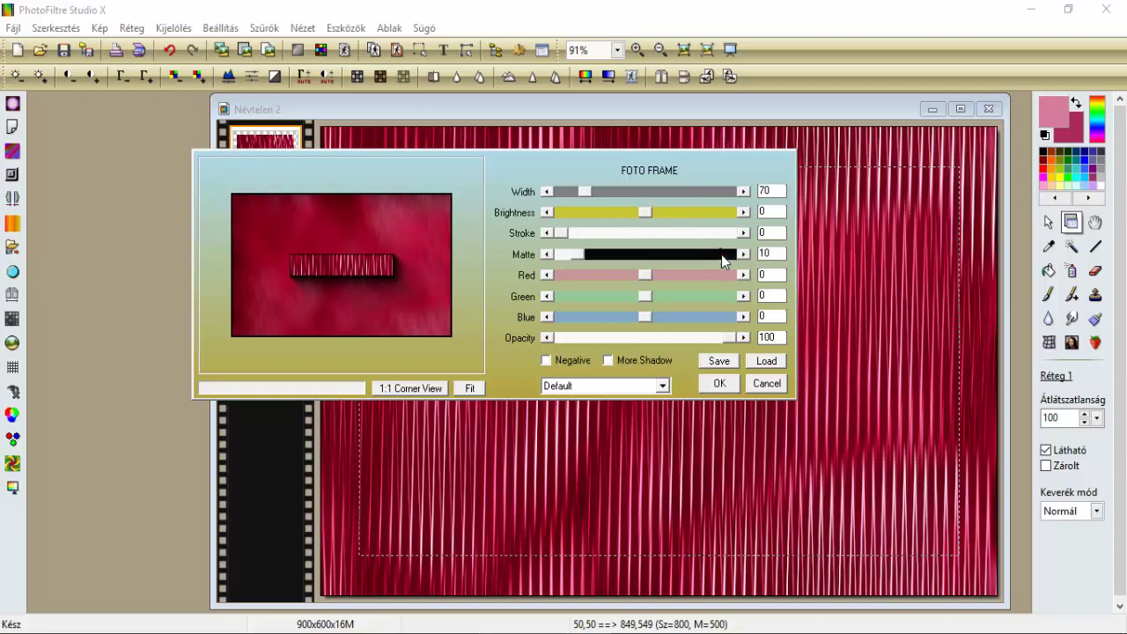
{"action": "left_click", "coordinate": [717, 384]}
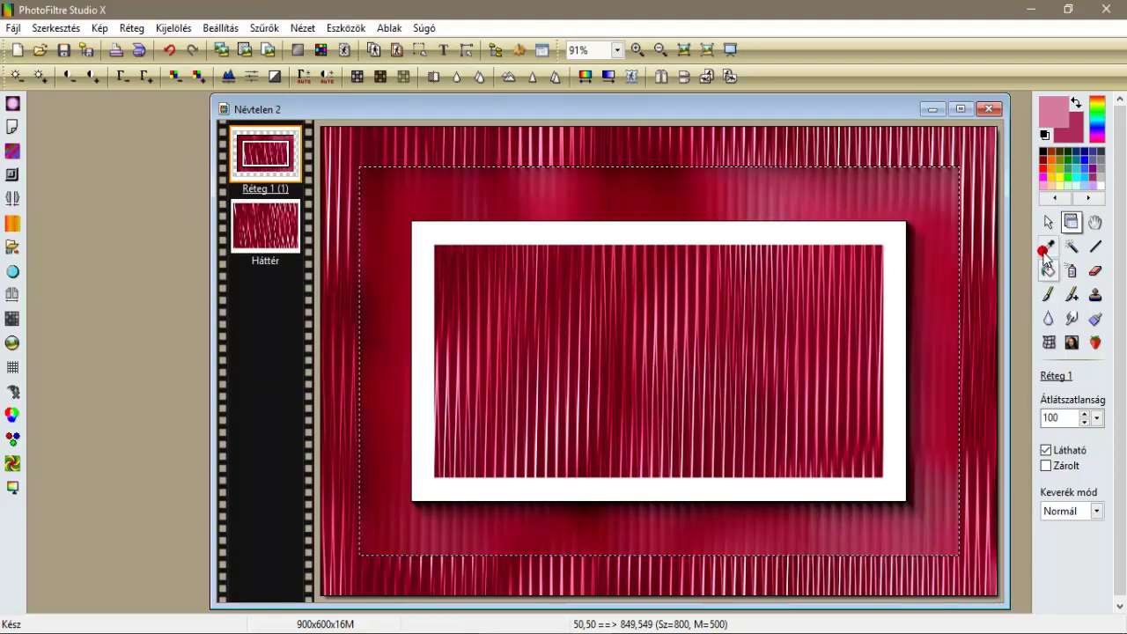
Select the 600 x 300 pixel striped panel inside the white frame and apply a Gauss blur with a 50 pixel radius.
{"action": "left_click", "coordinate": [1046, 224]}
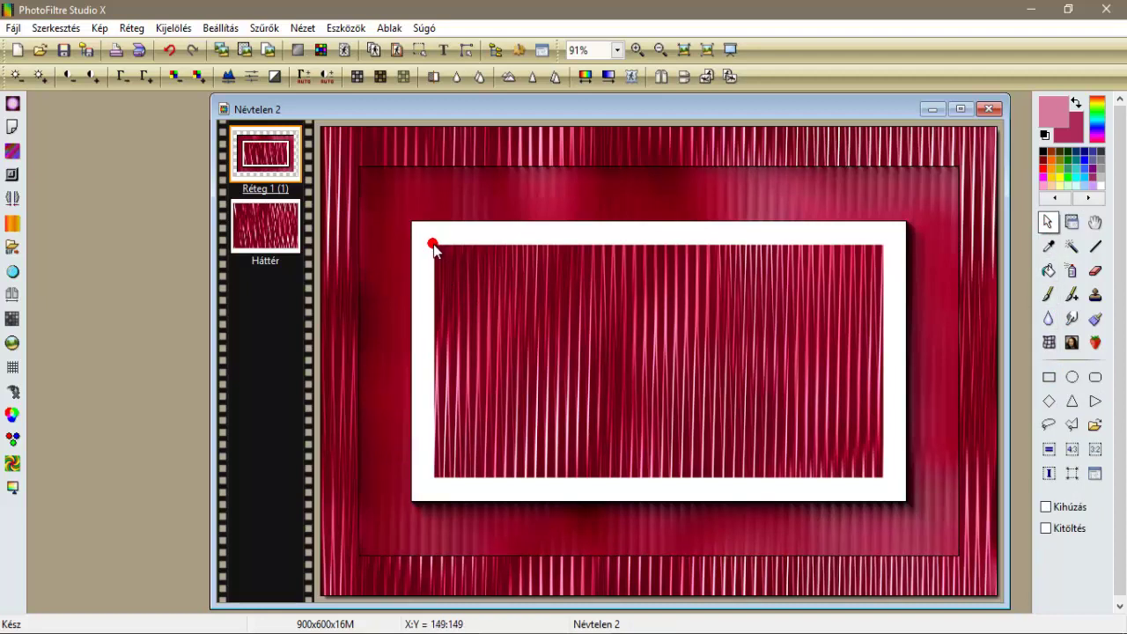
{"action": "left_click_drag", "start_coordinate": [435, 245], "coordinate": [883, 478]}
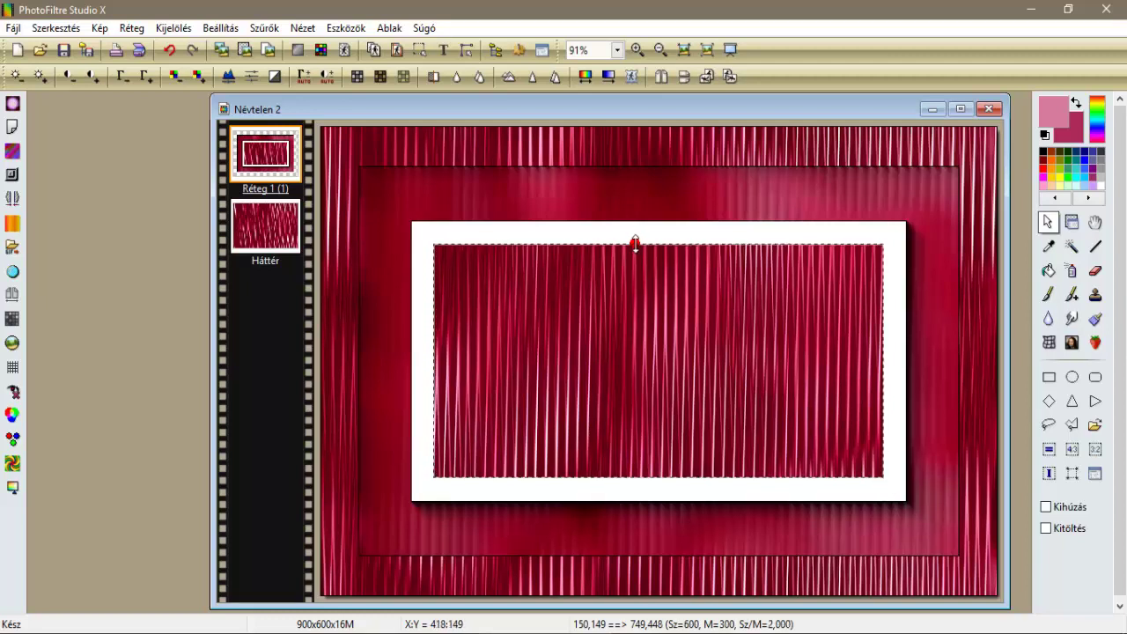
{"action": "left_click", "coordinate": [264, 27]}
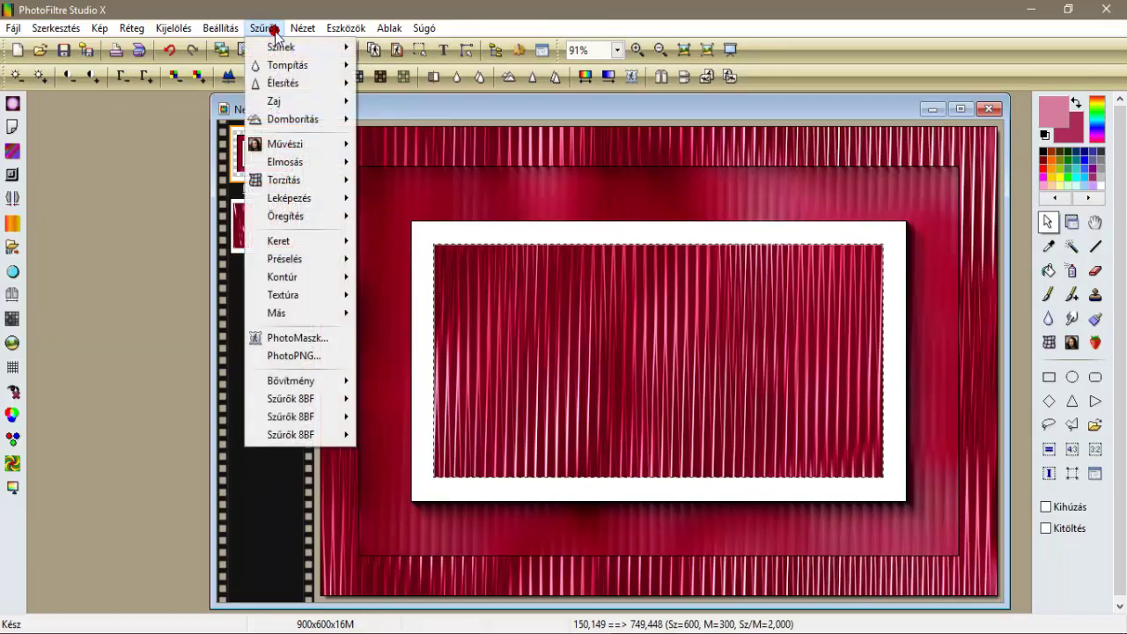
{"action": "mouse_move", "coordinate": [287, 162]}
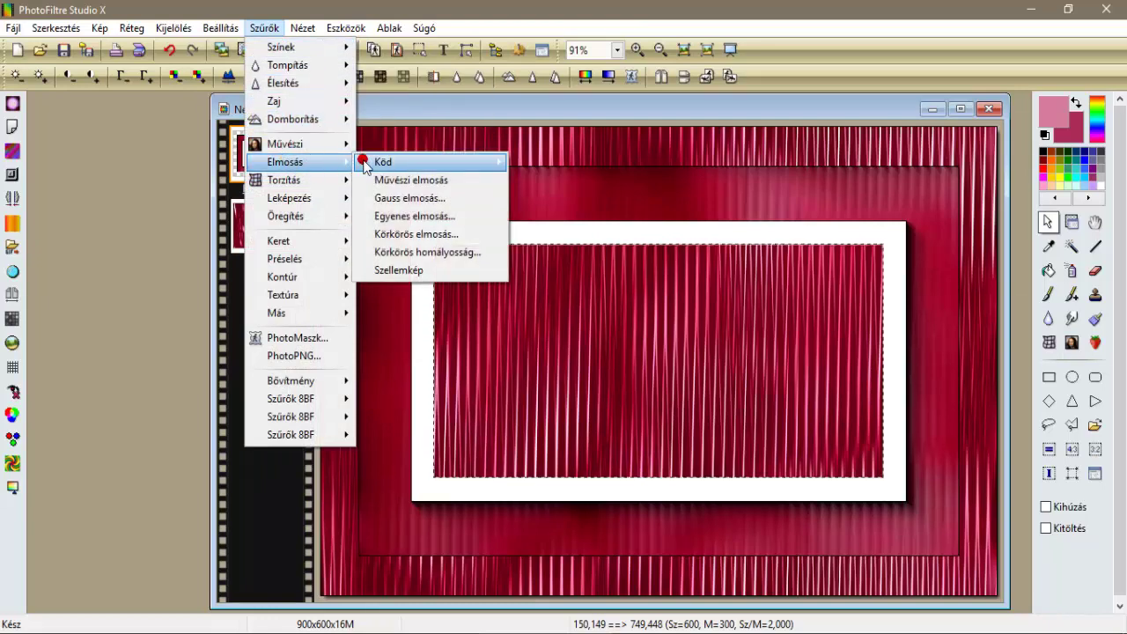
{"action": "left_click", "coordinate": [385, 197]}
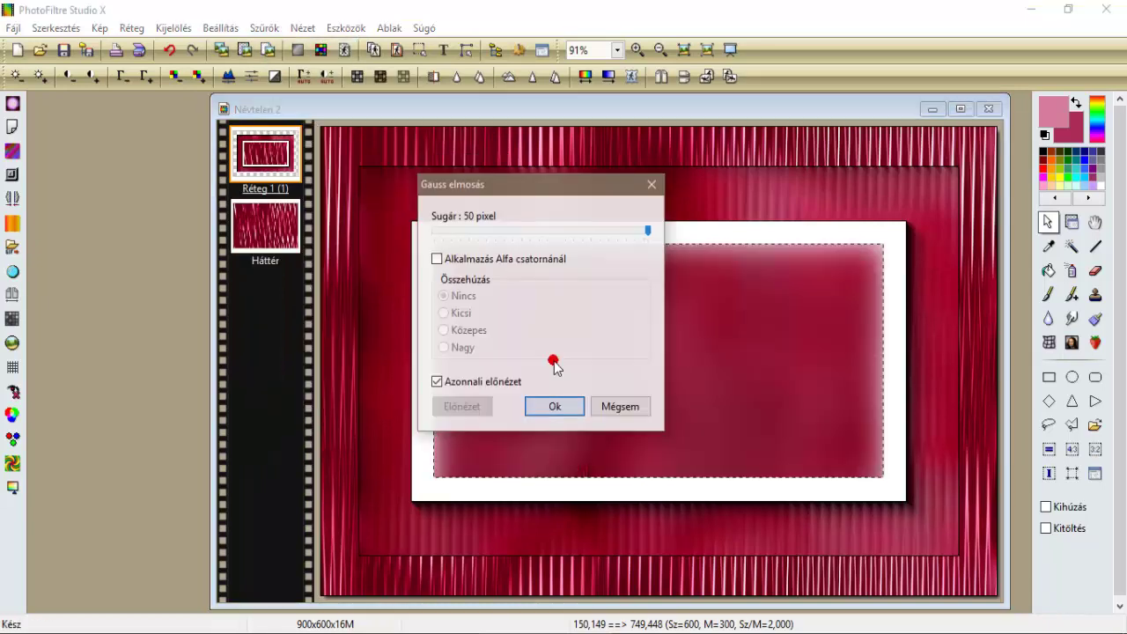
{"action": "left_click", "coordinate": [551, 408]}
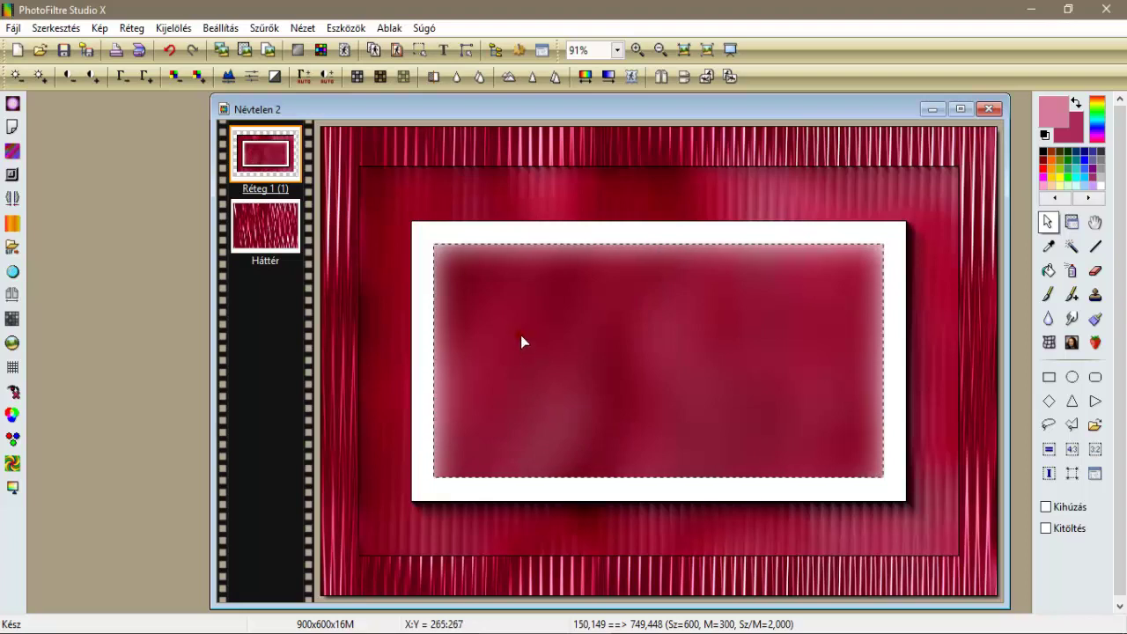
Select the framed layer's area and turn the selection into a border band 25 pixels wide (Növeszt).
{"action": "left_click", "coordinate": [160, 27]}
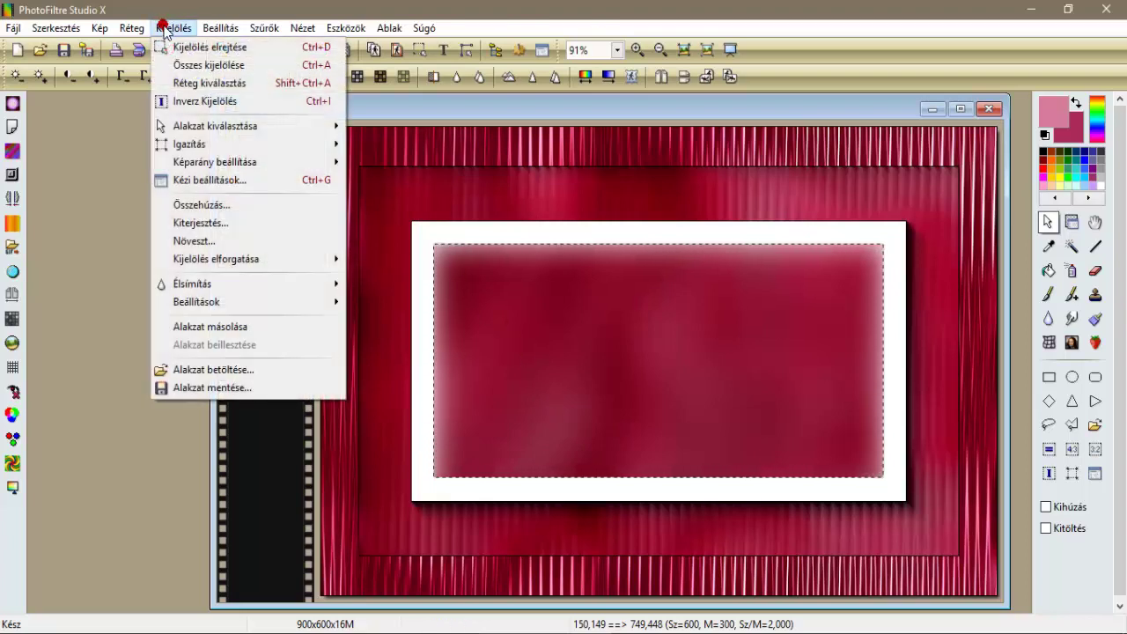
{"action": "left_click", "coordinate": [180, 85]}
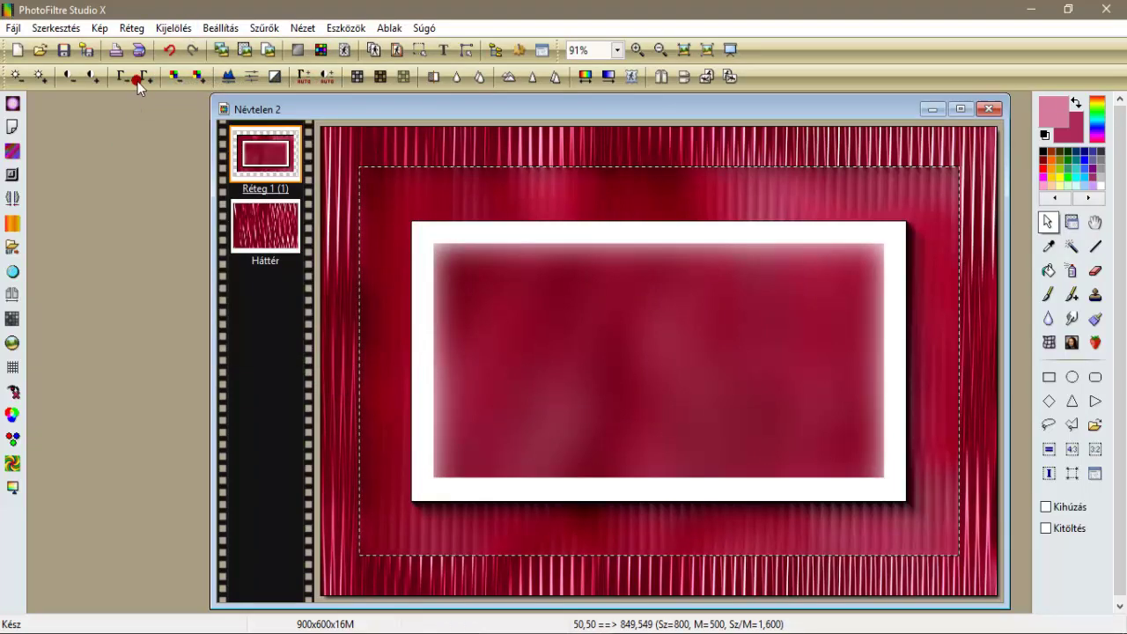
{"action": "left_click", "coordinate": [161, 28]}
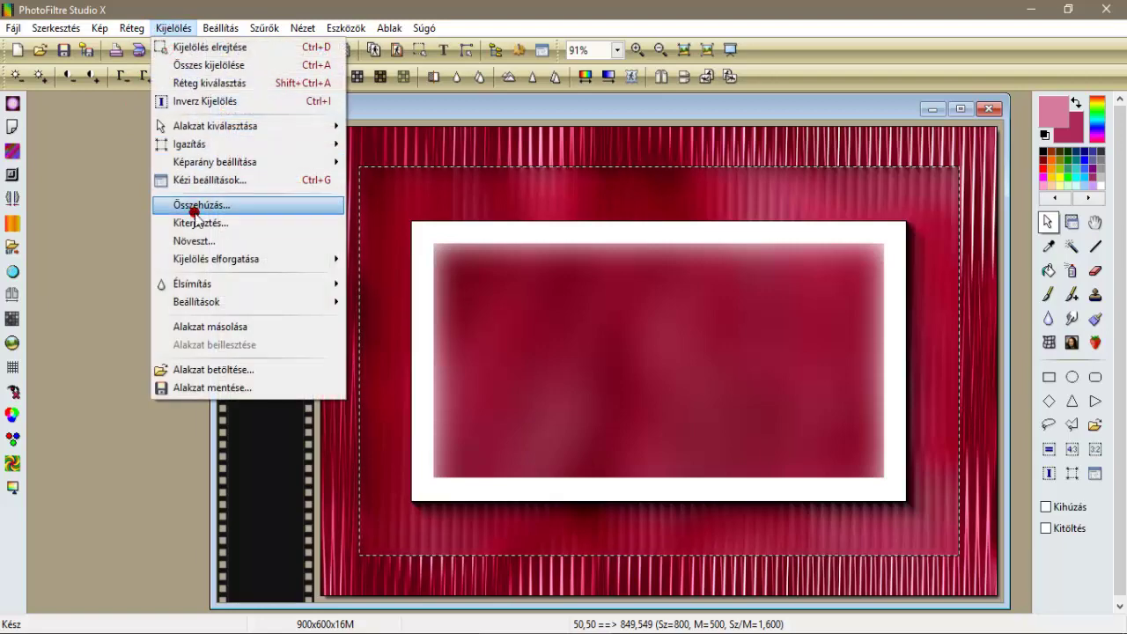
{"action": "left_click", "coordinate": [196, 242]}
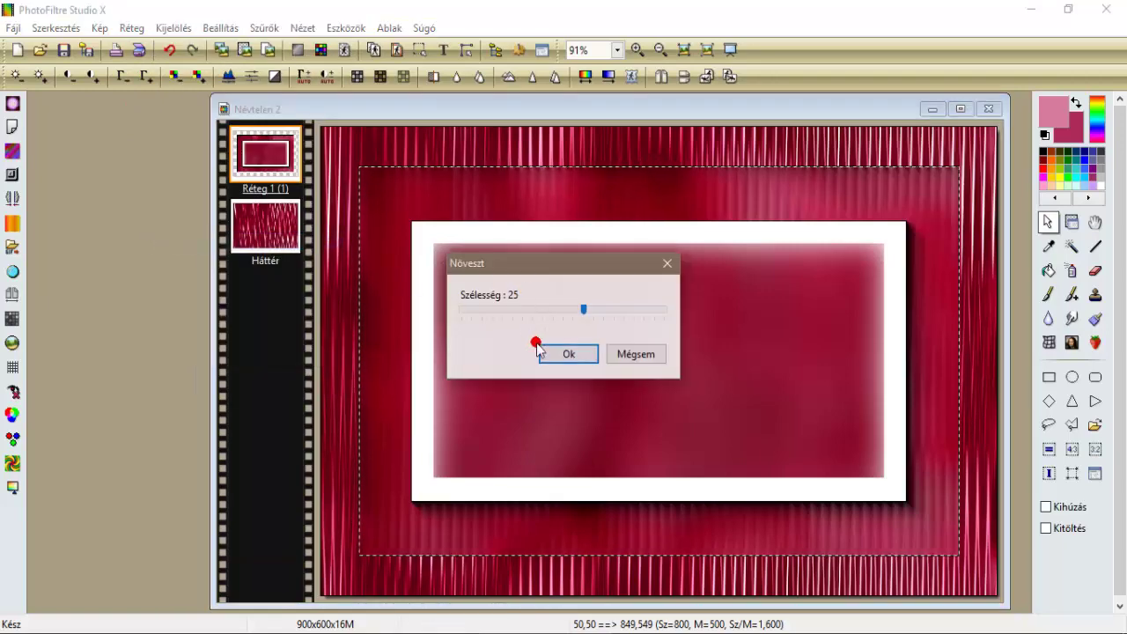
{"action": "left_click", "coordinate": [568, 354]}
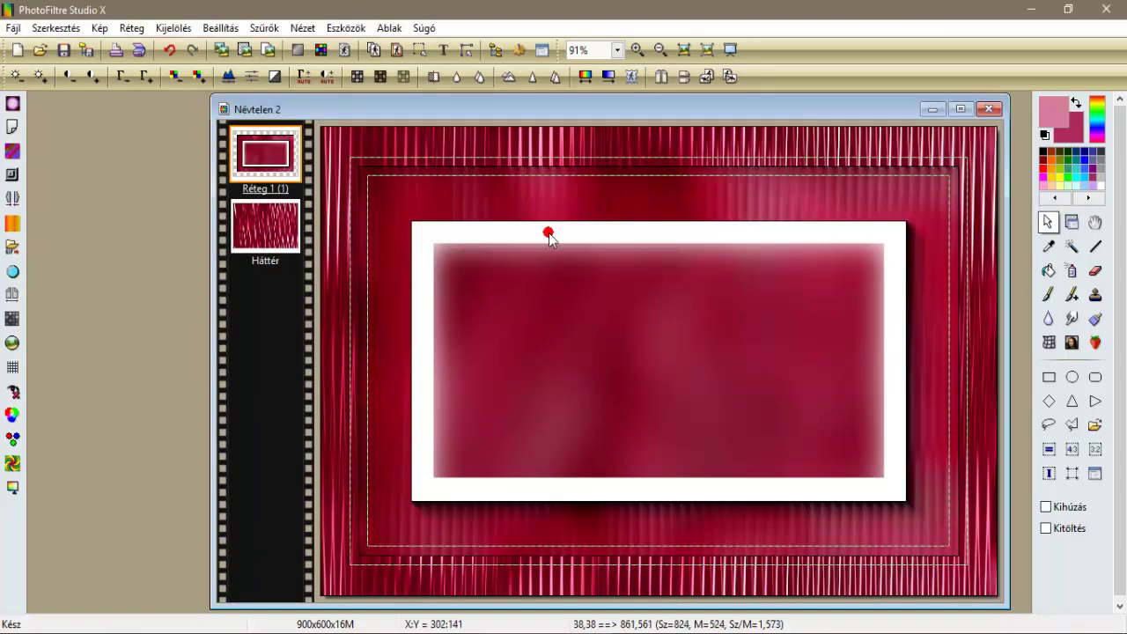
Add a transparent 824 x 524 pixel layer over the selected border band and fill the band with white.
{"action": "left_click", "coordinate": [131, 27]}
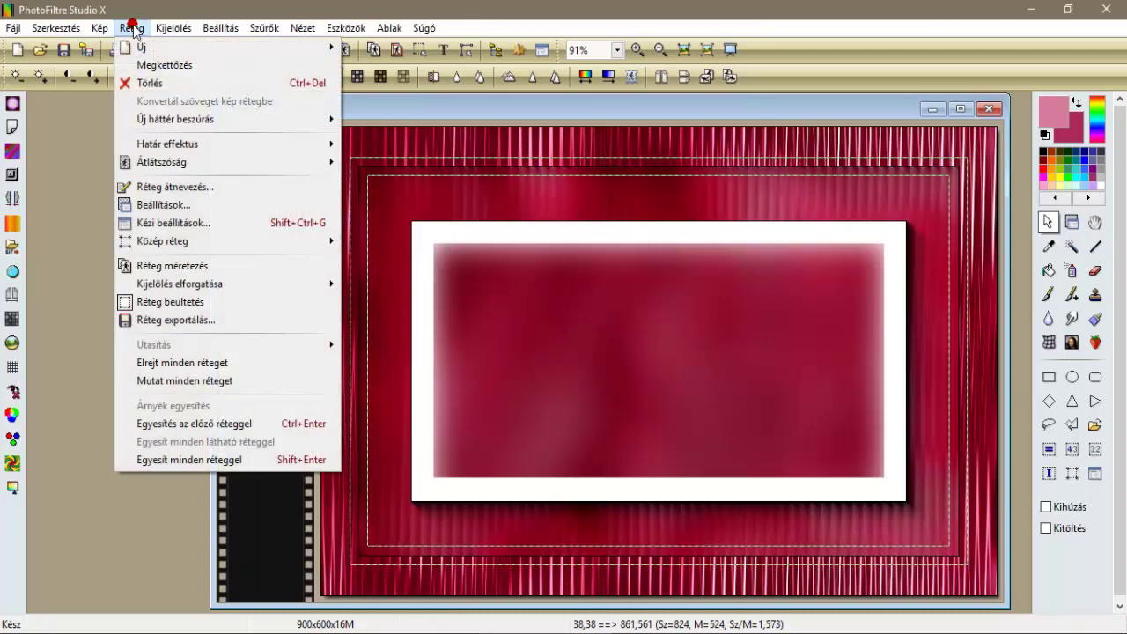
{"action": "left_click", "coordinate": [361, 46]}
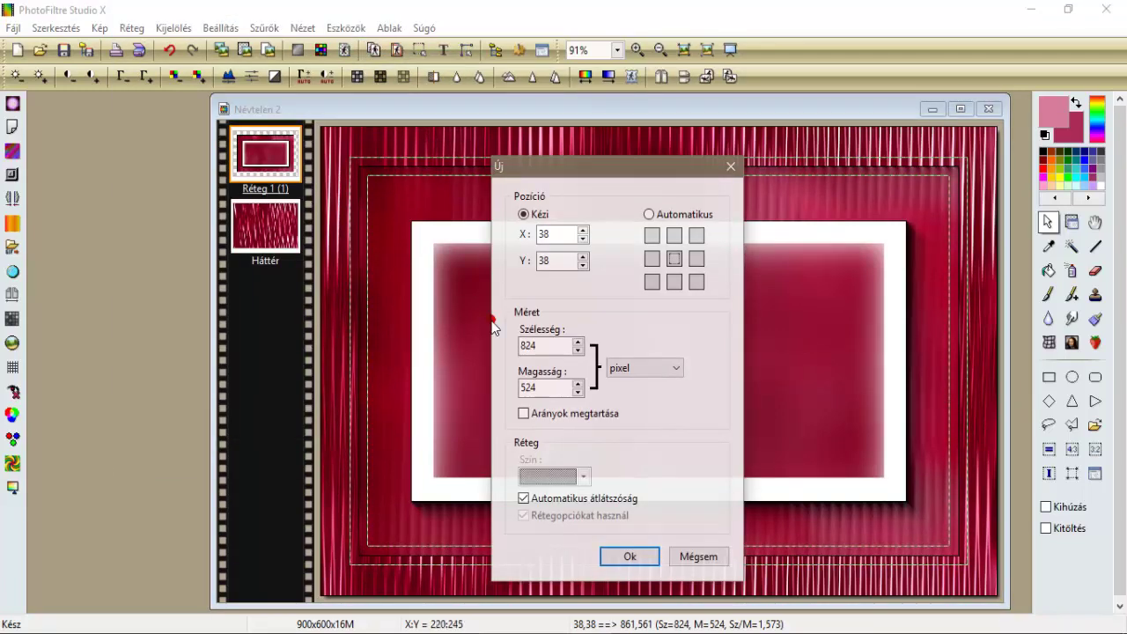
{"action": "left_click", "coordinate": [645, 556]}
{"action": "left_click", "coordinate": [419, 51]}
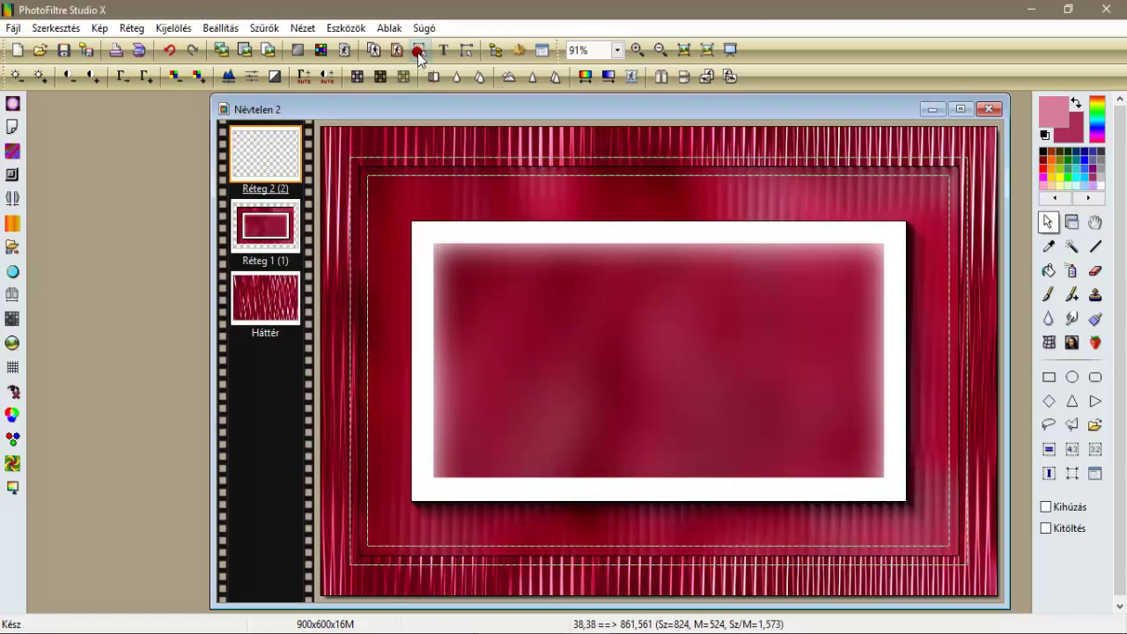
{"action": "left_click", "coordinate": [1100, 187]}
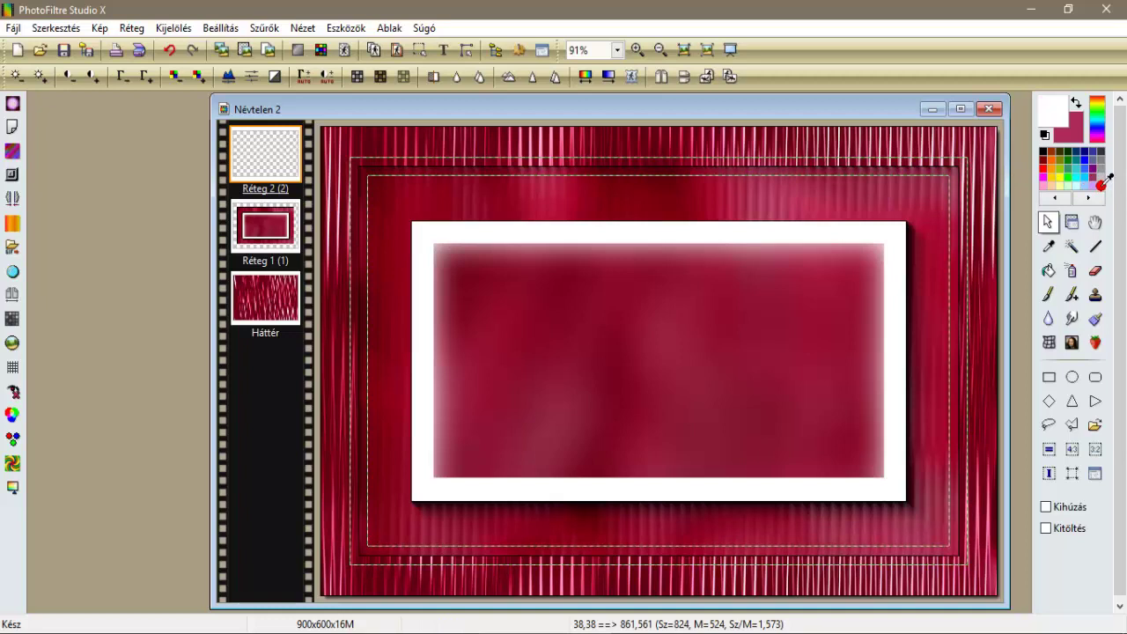
{"action": "left_click", "coordinate": [1048, 273]}
{"action": "left_click", "coordinate": [820, 189]}
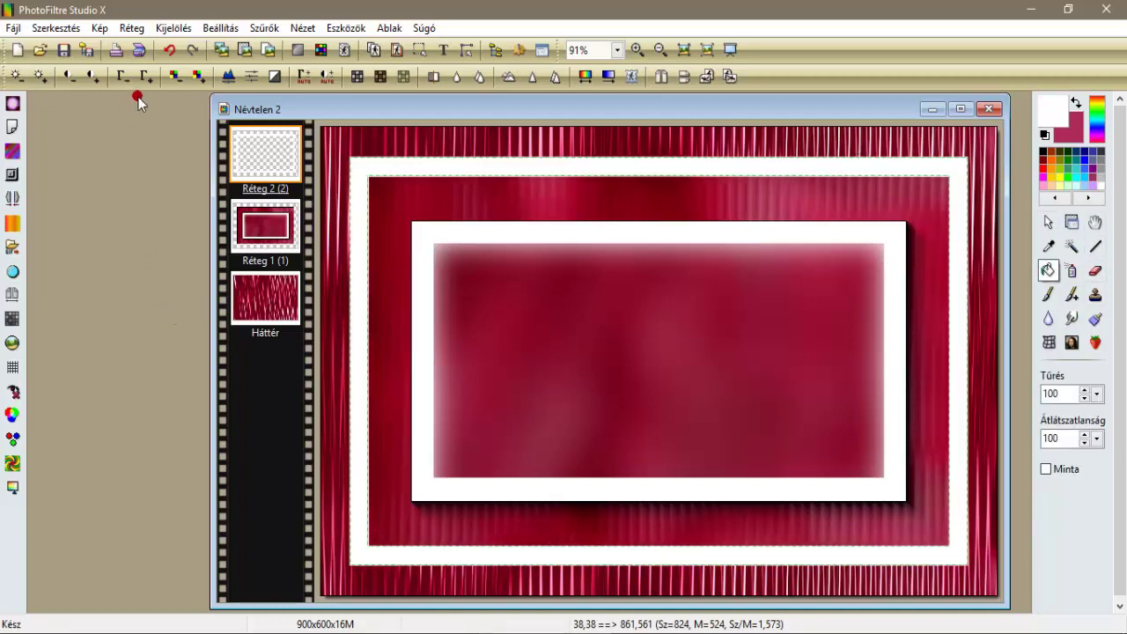
Hide the selection and move the white border layer beneath the framed panel layer.
{"action": "left_click", "coordinate": [177, 22]}
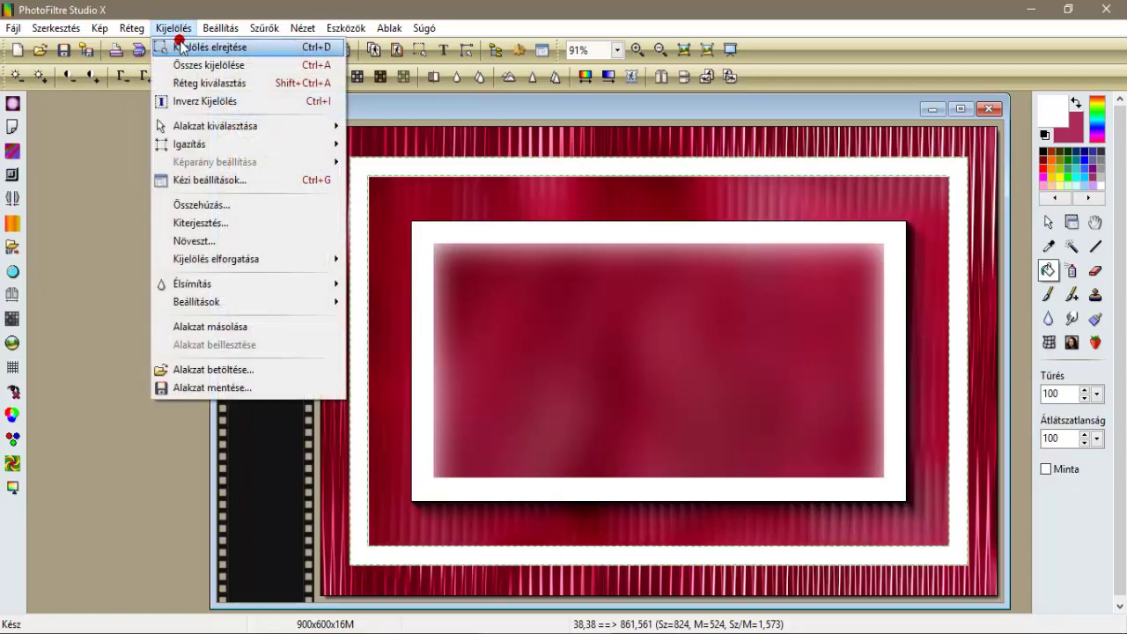
{"action": "left_click", "coordinate": [181, 45]}
{"action": "left_click", "coordinate": [236, 124]}
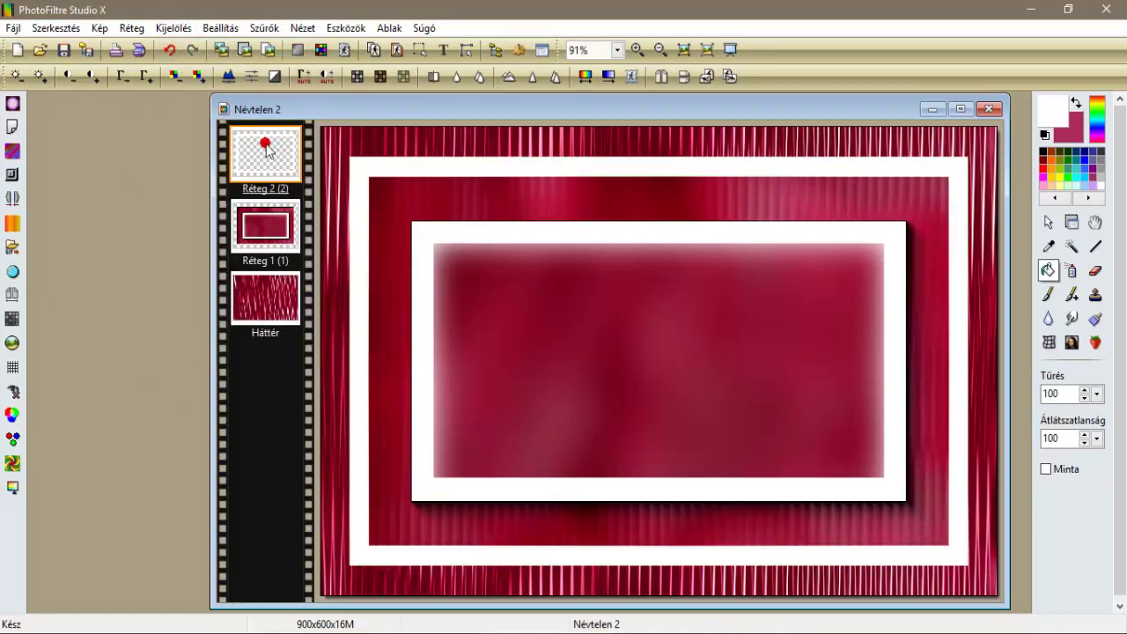
{"action": "left_click_drag", "start_coordinate": [266, 148], "coordinate": [271, 215]}
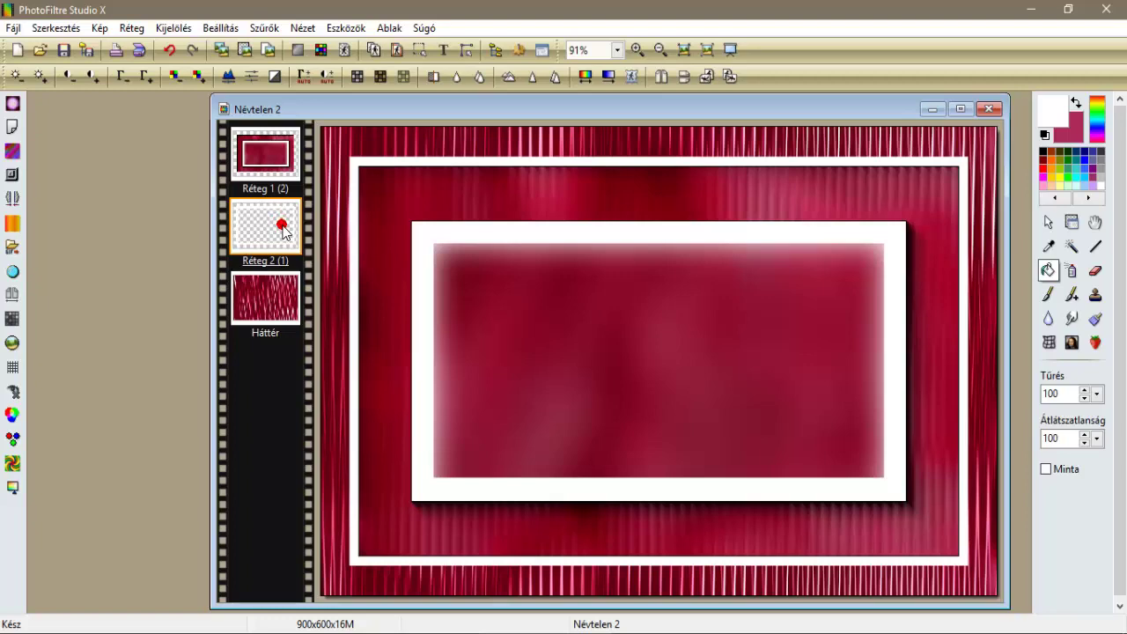
Open virág.png and copy the flower into the Névtelen 2 composition as a new layer above the framed panel layer.
{"action": "left_click", "coordinate": [40, 51]}
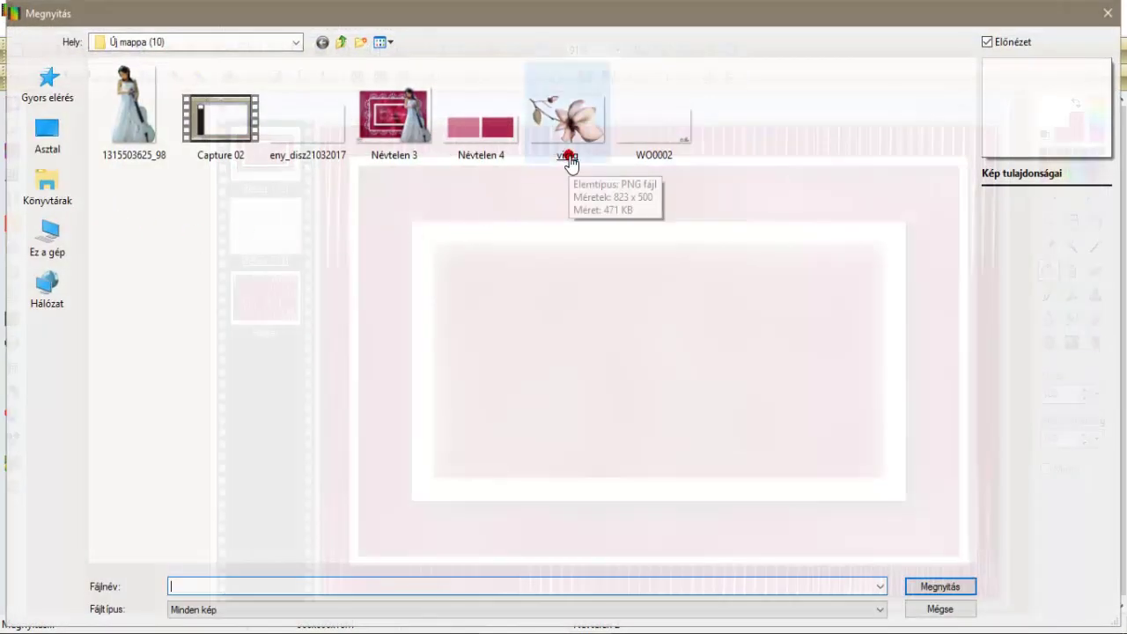
{"action": "left_click", "coordinate": [568, 158]}
{"action": "key", "text": "Return"}
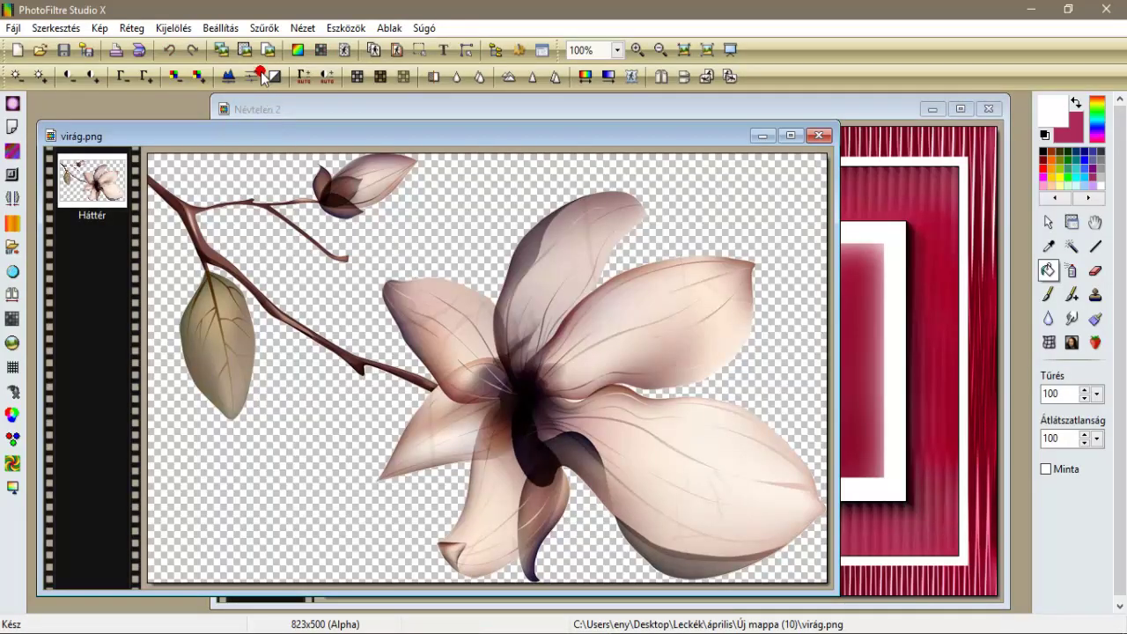
{"action": "left_click", "coordinate": [222, 50]}
{"action": "left_click", "coordinate": [240, 110]}
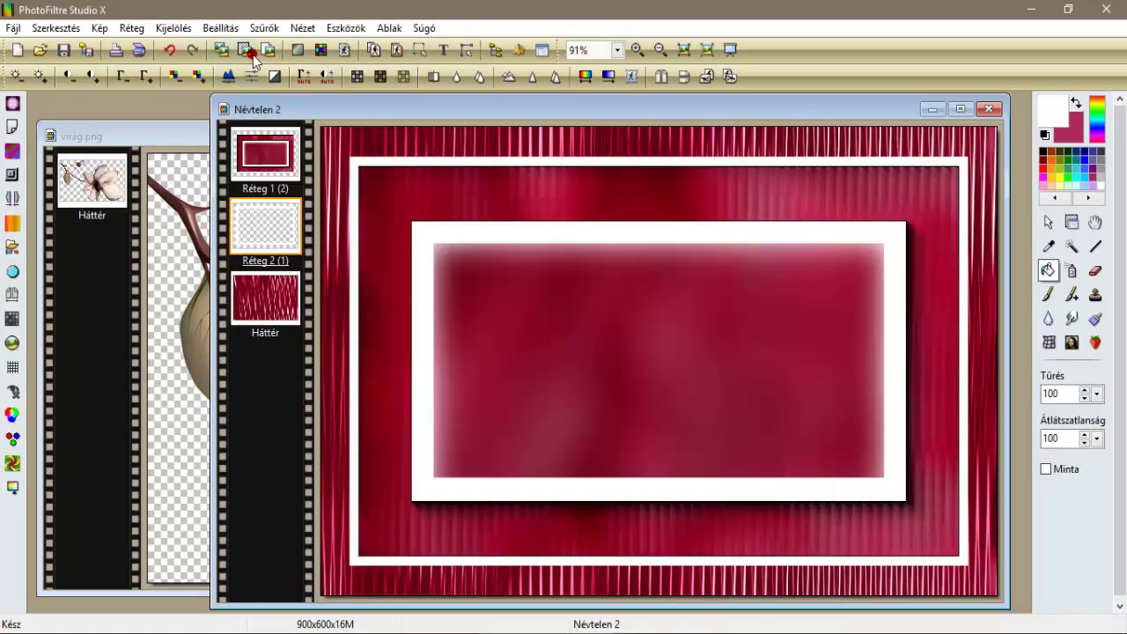
{"action": "left_click", "coordinate": [254, 136]}
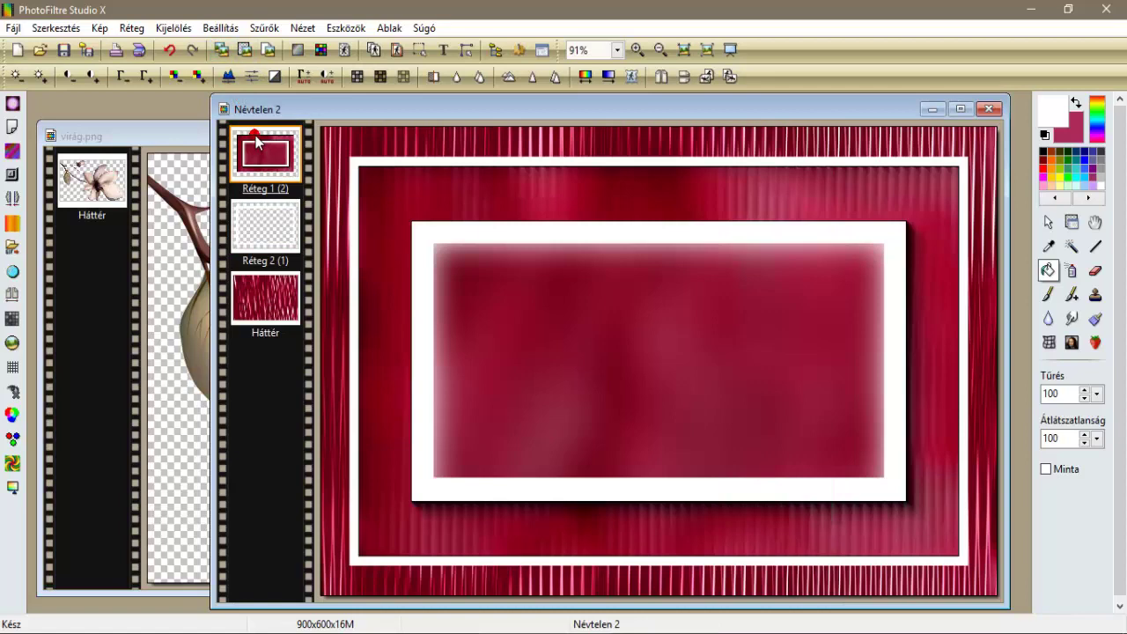
{"action": "left_click", "coordinate": [246, 51]}
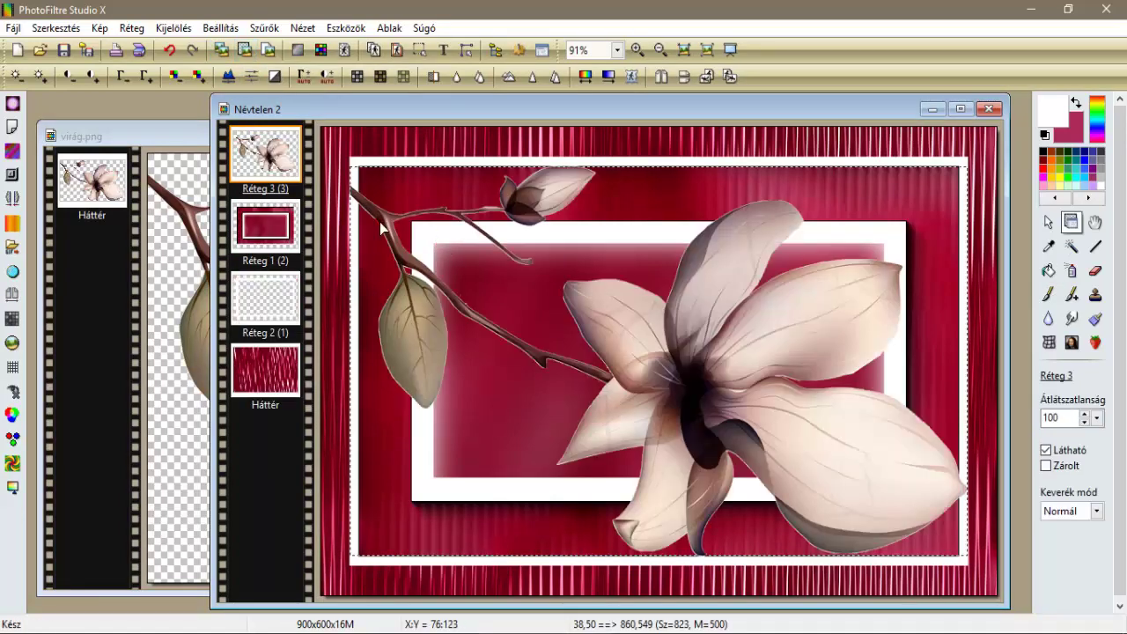
Undo the accidental shift of the framed layer and move the flower layer to position 51, 50, against the white border's inner edge.
{"action": "left_click_drag", "start_coordinate": [388, 211], "coordinate": [392, 205]}
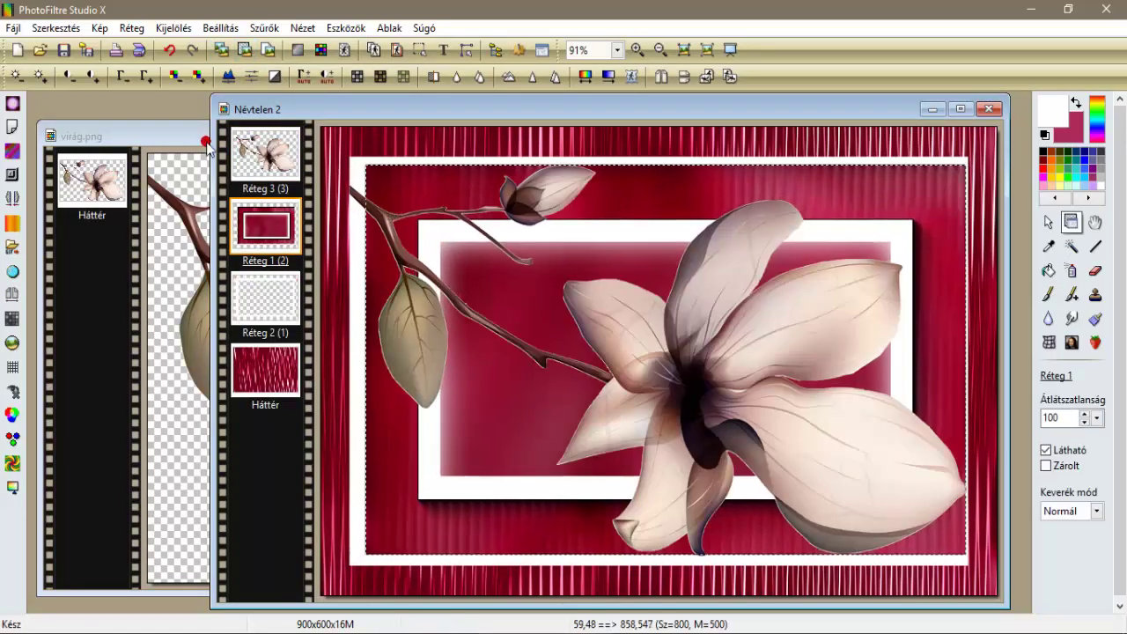
{"action": "left_click", "coordinate": [171, 53]}
{"action": "left_click", "coordinate": [265, 153]}
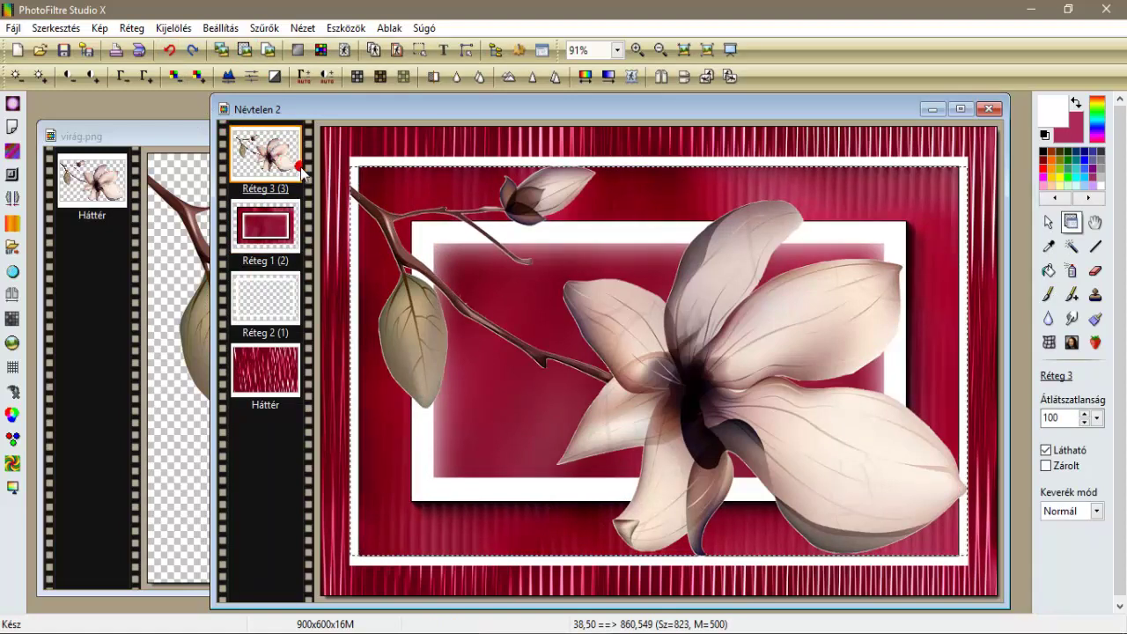
{"action": "left_click_drag", "start_coordinate": [368, 210], "coordinate": [377, 206]}
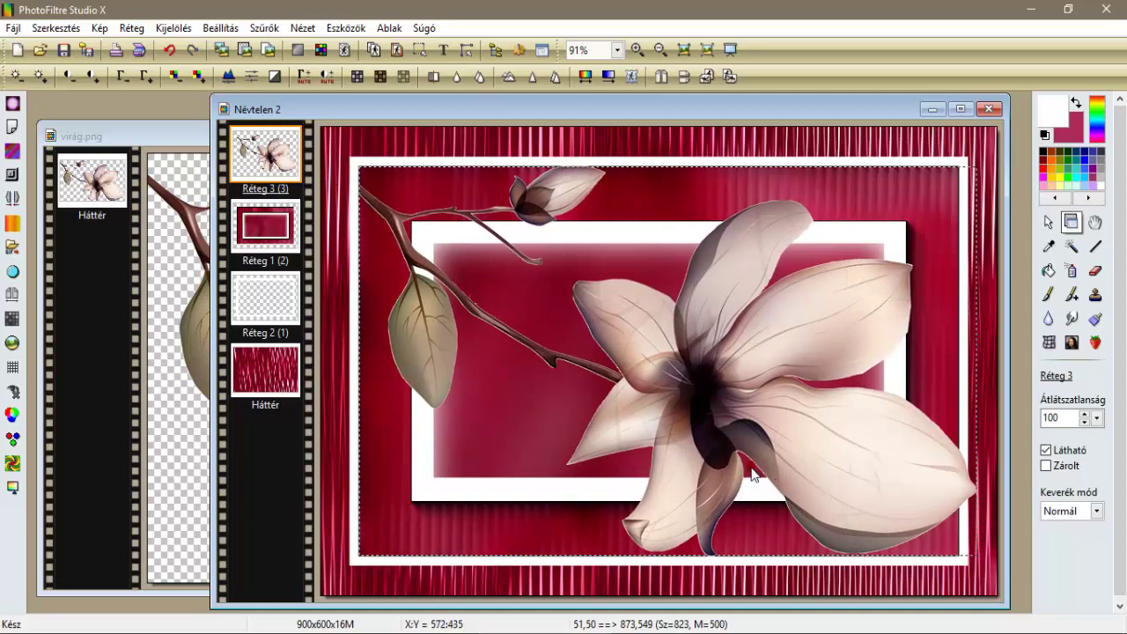
Narrow the flower layer to about 801 pixels wide so it fits inside the white border.
{"action": "right_click", "coordinate": [879, 439]}
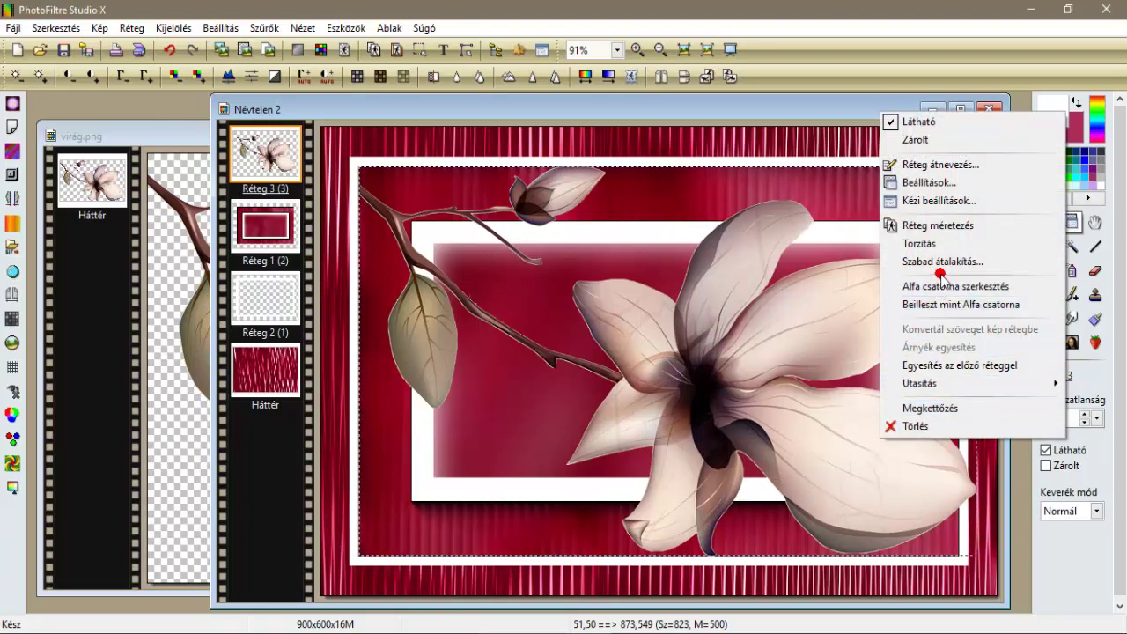
{"action": "left_click", "coordinate": [949, 227]}
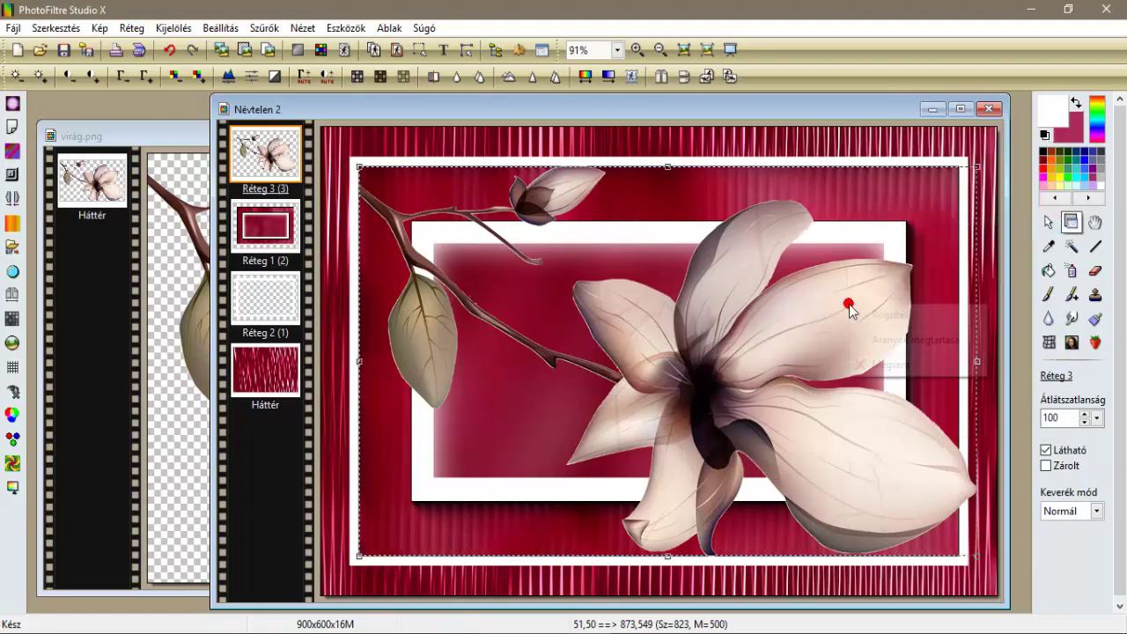
{"action": "right_click", "coordinate": [850, 306]}
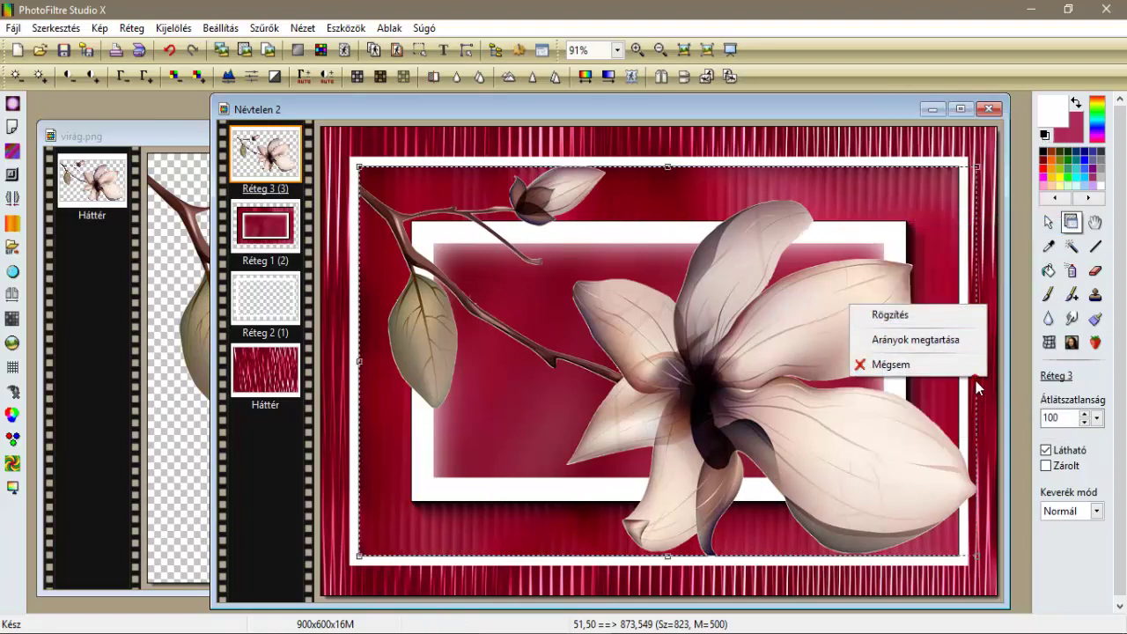
{"action": "left_click", "coordinate": [805, 347]}
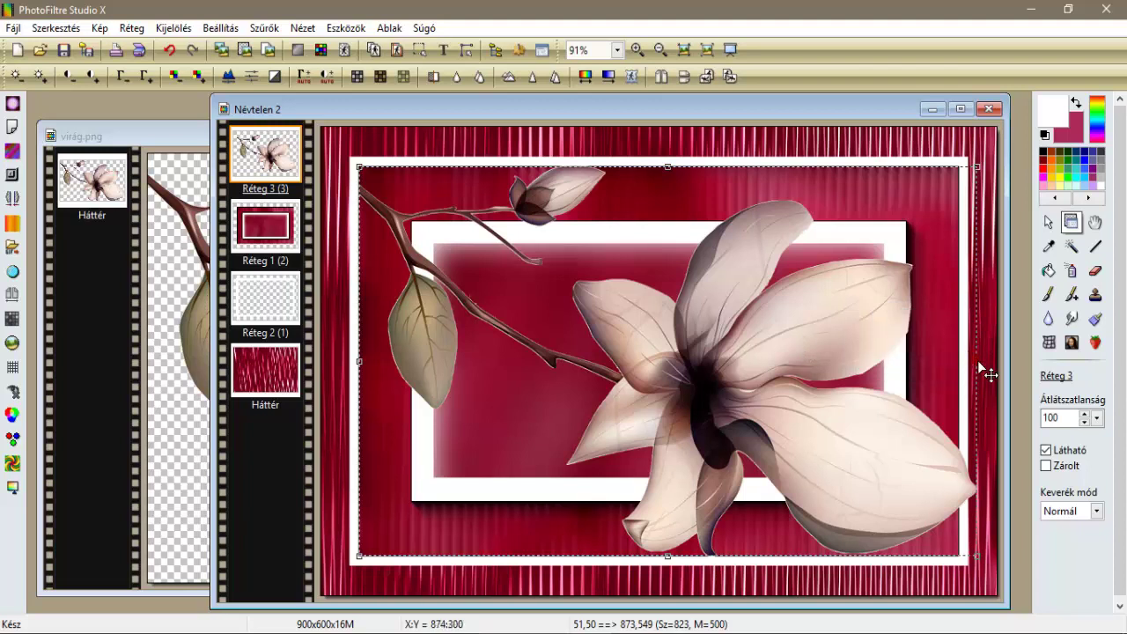
{"action": "left_click_drag", "start_coordinate": [979, 364], "coordinate": [961, 362]}
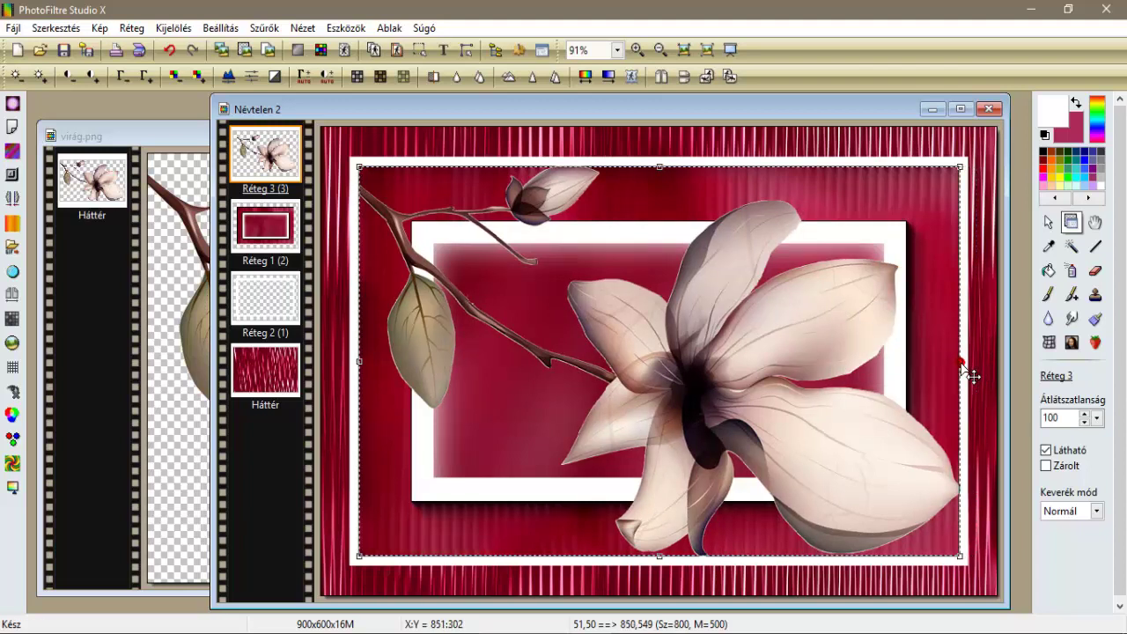
{"action": "right_click", "coordinate": [741, 318]}
{"action": "left_click", "coordinate": [743, 320]}
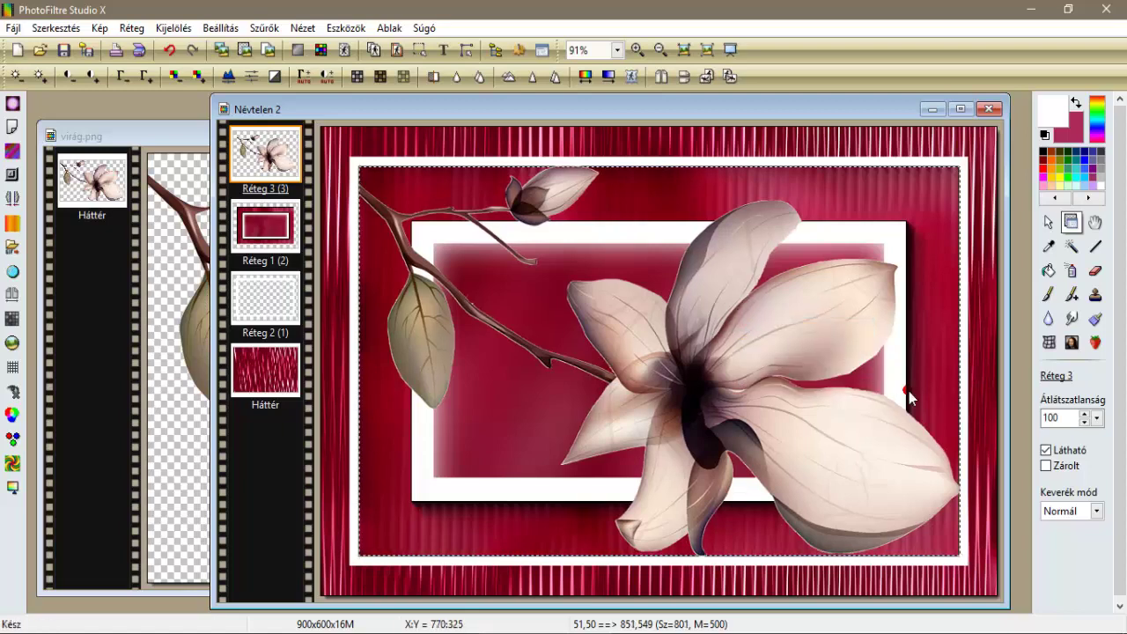
Set the flower layer's blend mode to Lágy fény and merge a duplicate of the layer down into it.
{"action": "left_click", "coordinate": [1095, 513]}
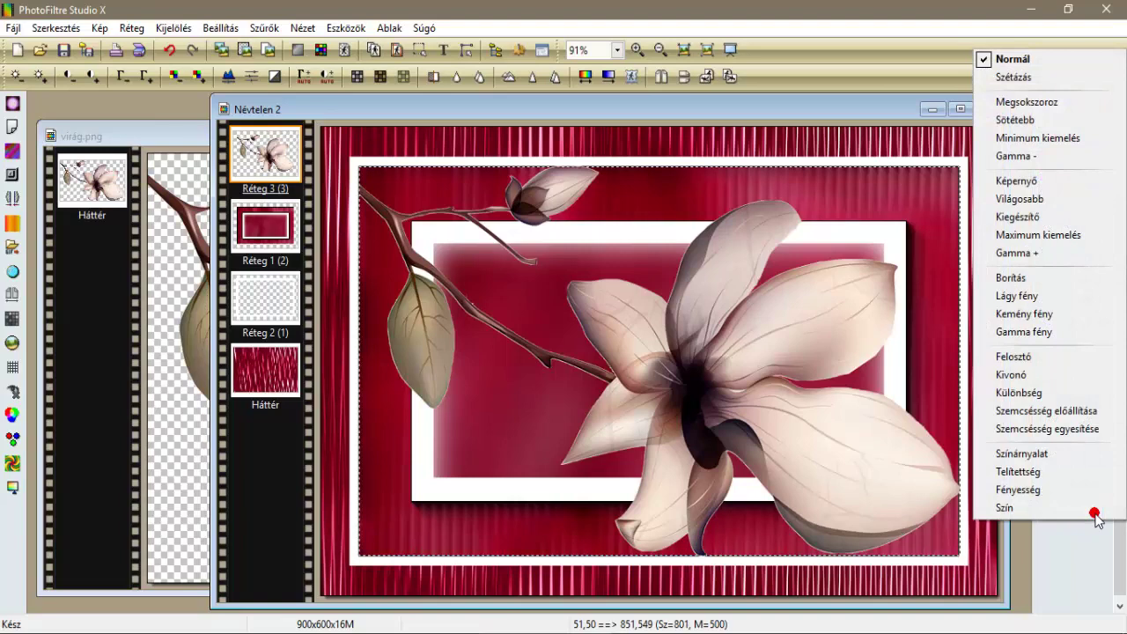
{"action": "left_click", "coordinate": [1065, 298]}
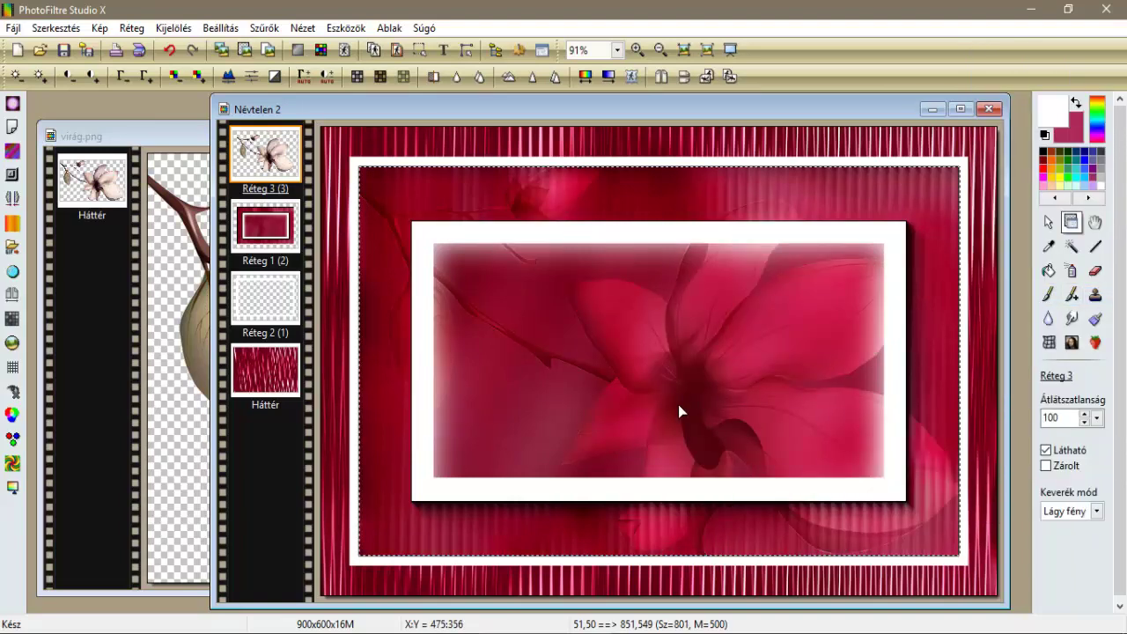
{"action": "right_click", "coordinate": [270, 163]}
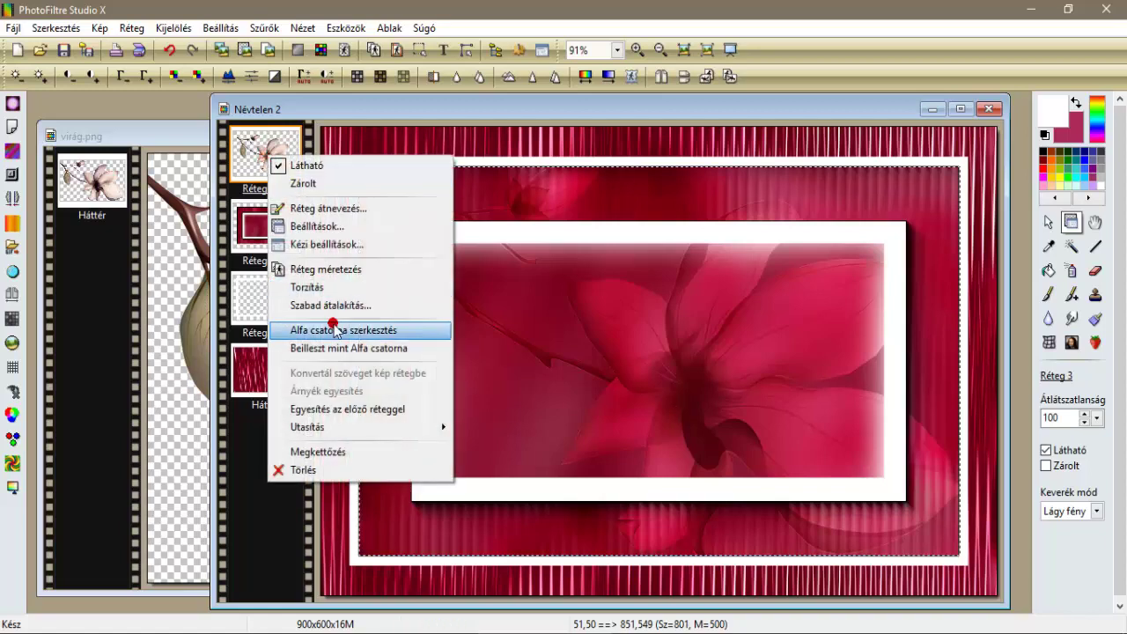
{"action": "left_click", "coordinate": [350, 450]}
{"action": "right_click", "coordinate": [274, 161]}
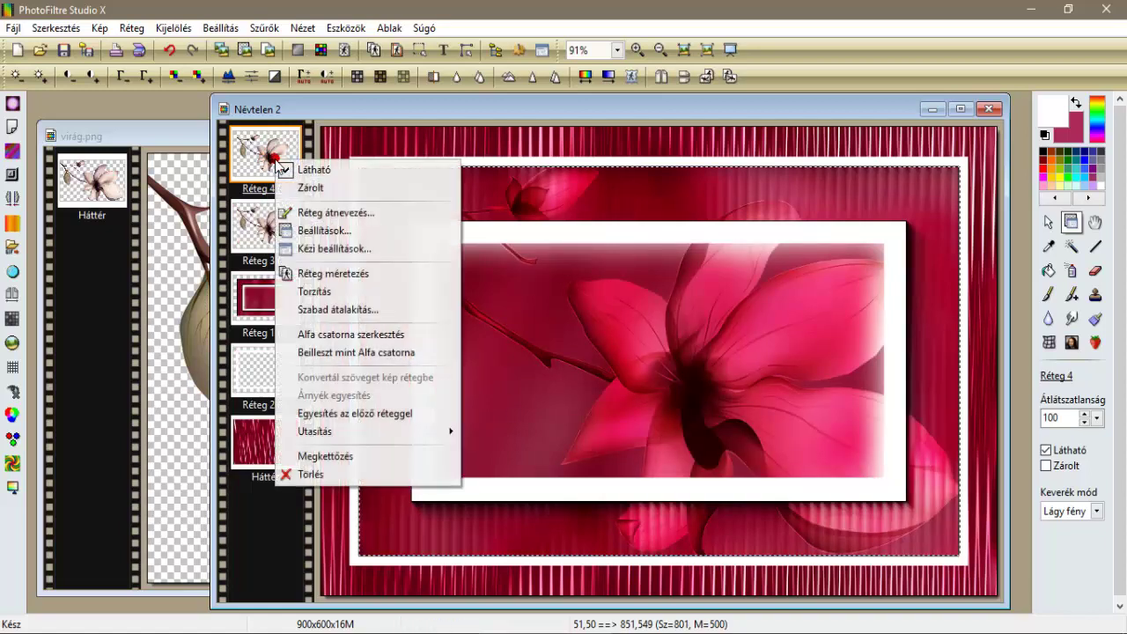
{"action": "left_click", "coordinate": [351, 413]}
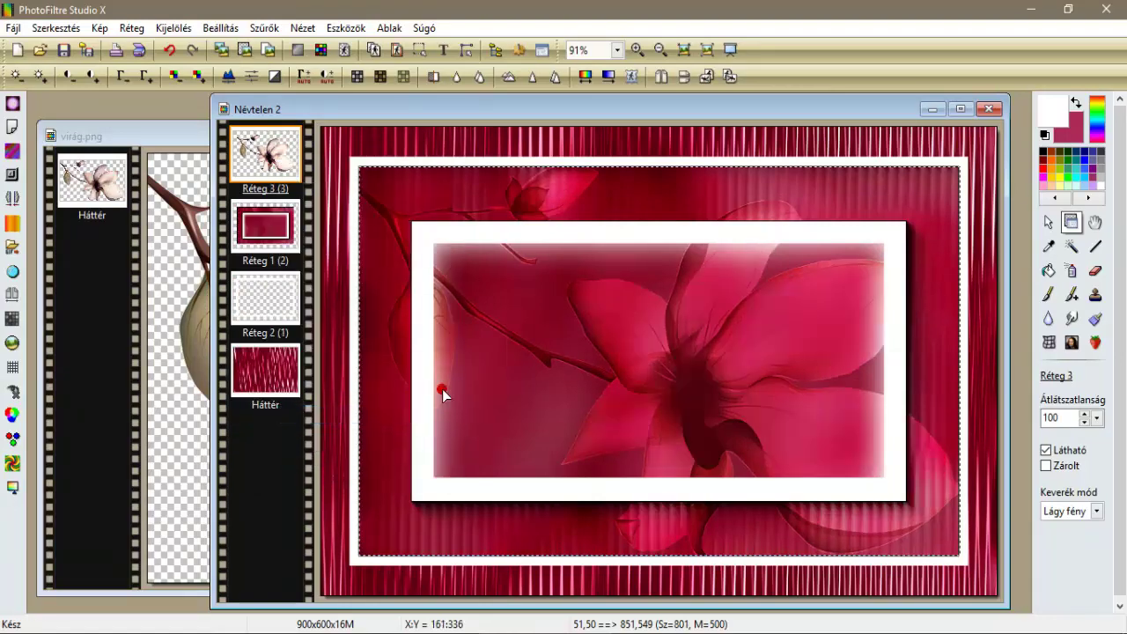
Sharpen the flower layer with the Mikro kontraszt filter at 100% intensity and a 12 pixel radius.
{"action": "left_click", "coordinate": [264, 28]}
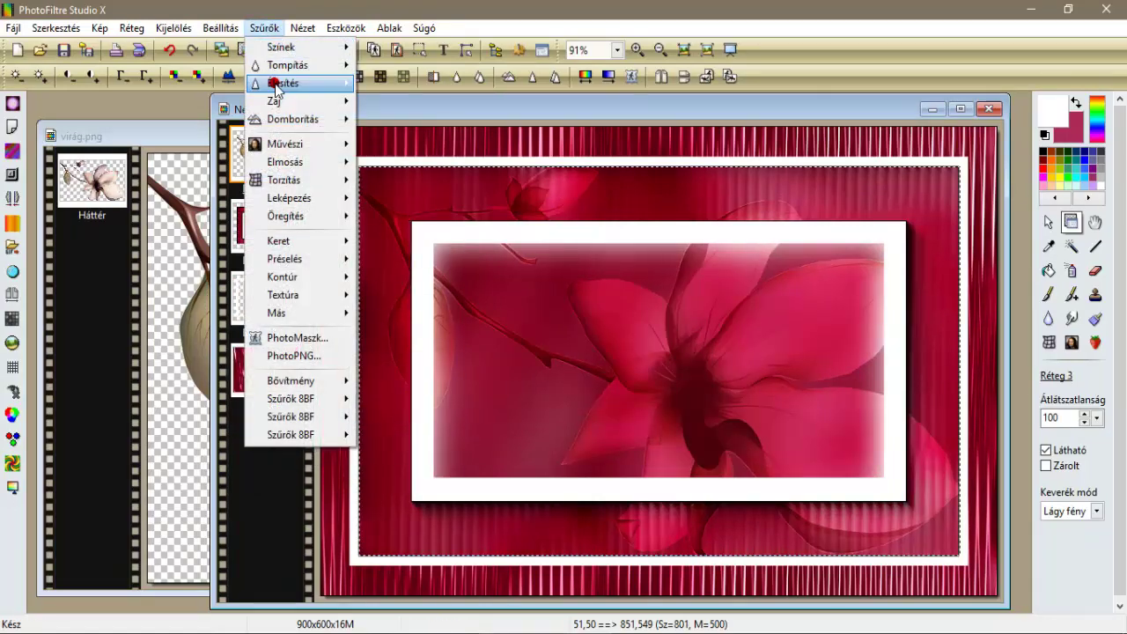
{"action": "mouse_move", "coordinate": [280, 83]}
{"action": "left_click", "coordinate": [388, 168]}
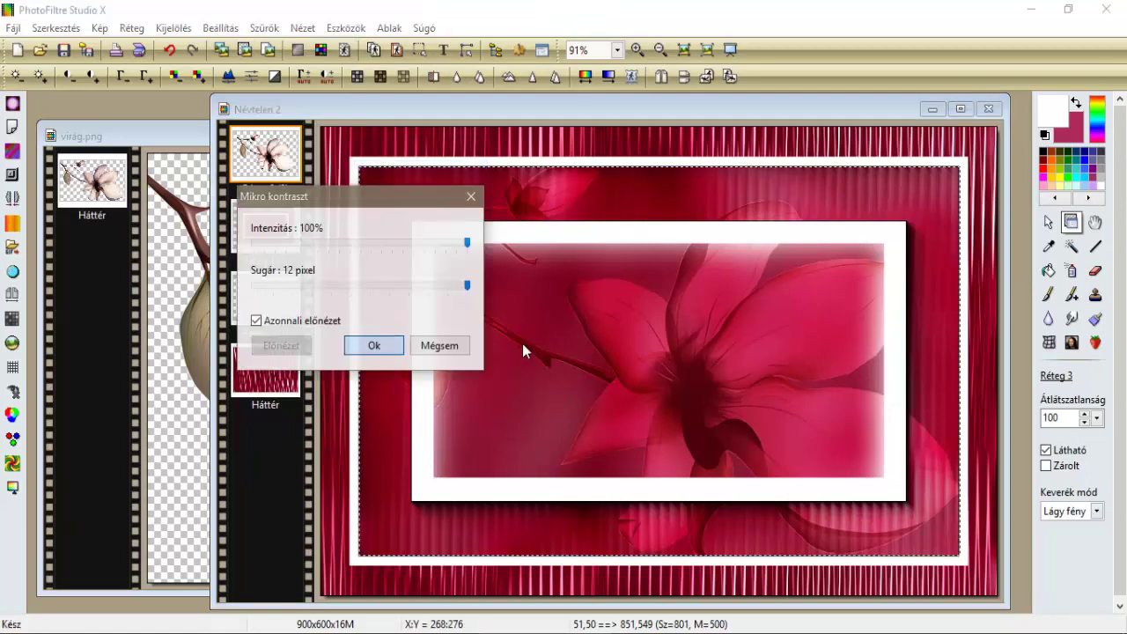
{"action": "left_click", "coordinate": [376, 346]}
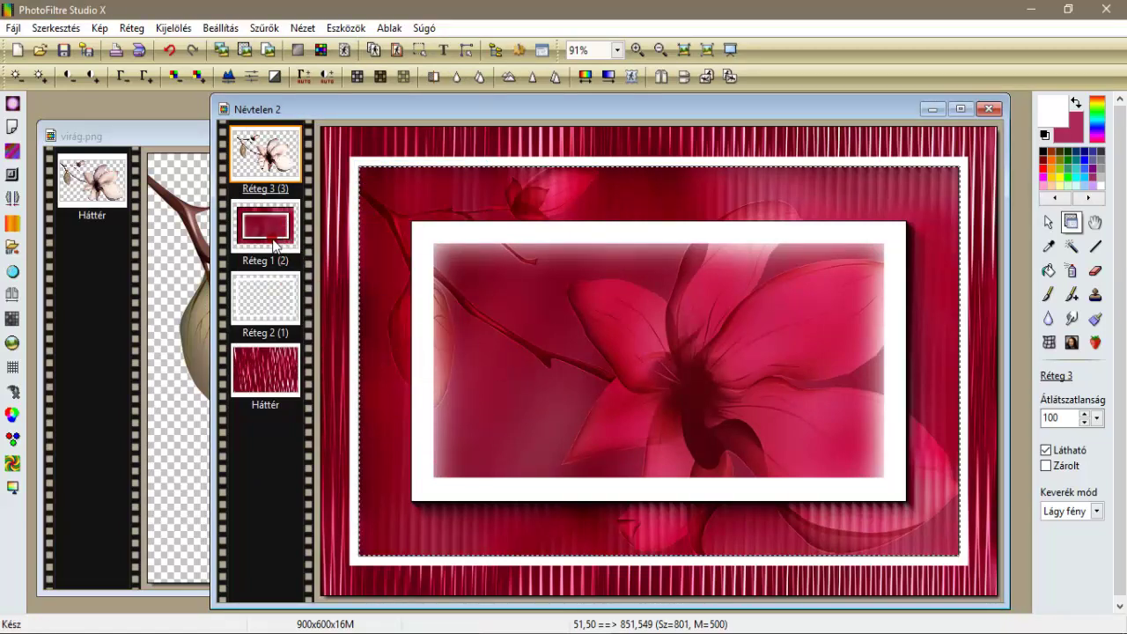
Apply a 5 pixel white outer Progresszív kontúr with Elmosás style at 50% opacity to the white border layer, and clear the selection.
{"action": "left_click", "coordinate": [268, 295]}
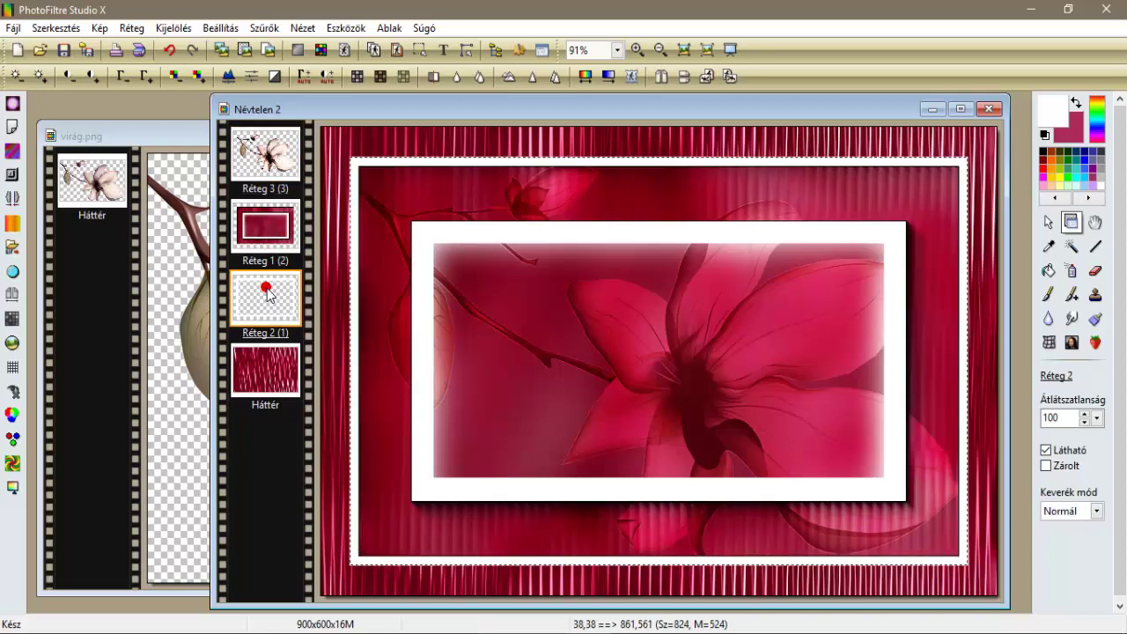
{"action": "left_click", "coordinate": [265, 28]}
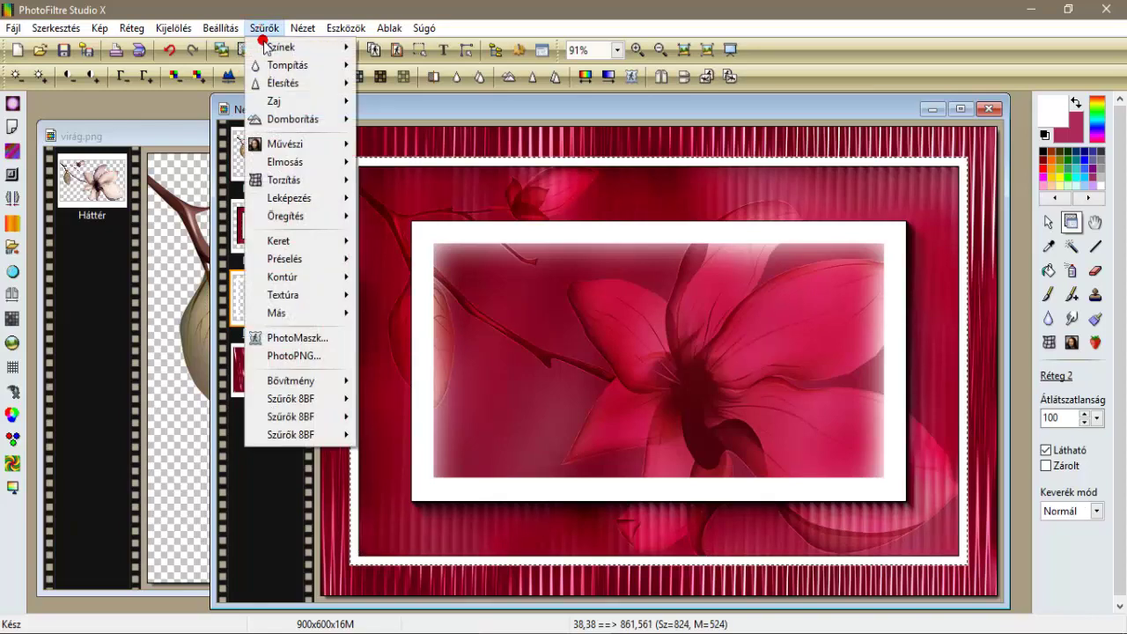
{"action": "mouse_move", "coordinate": [274, 180]}
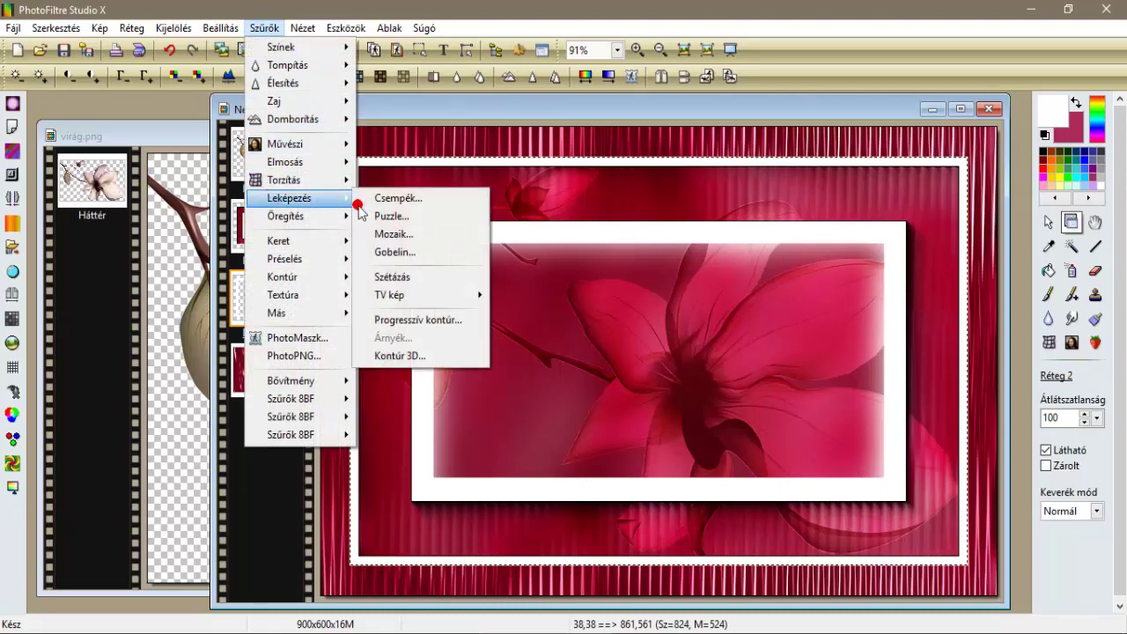
{"action": "left_click", "coordinate": [456, 320]}
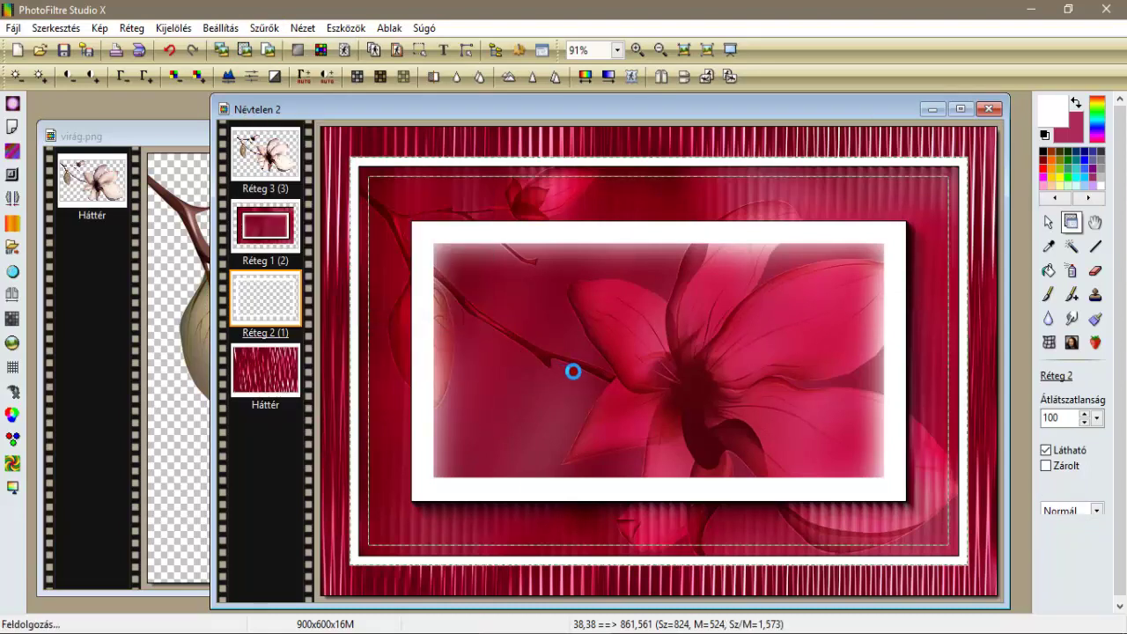
{"action": "left_click", "coordinate": [414, 327]}
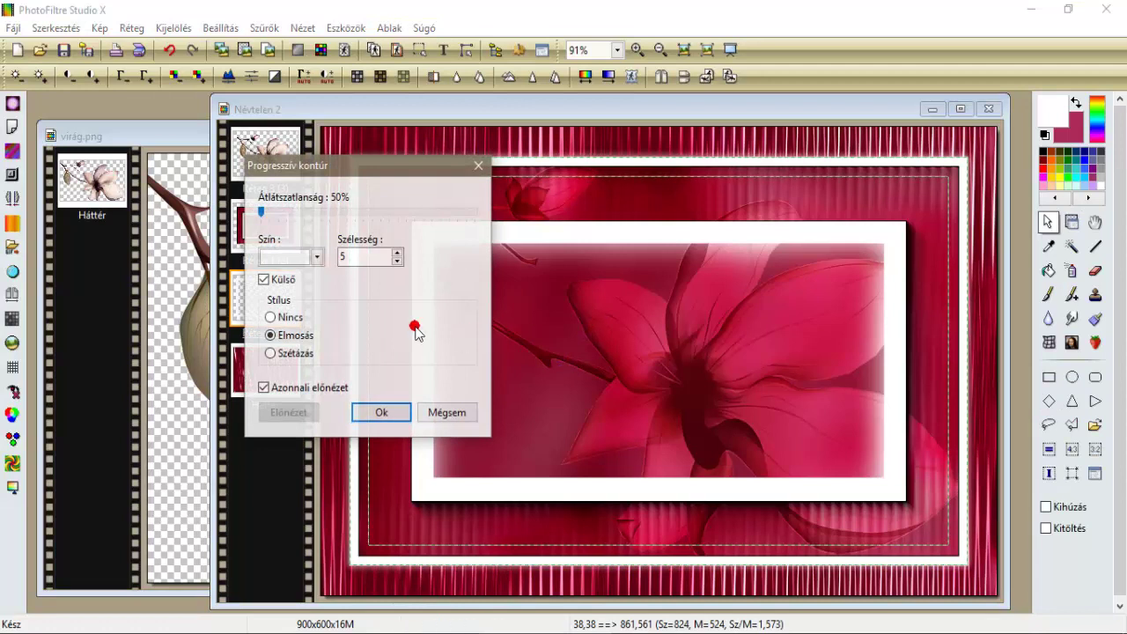
{"action": "left_click", "coordinate": [278, 280]}
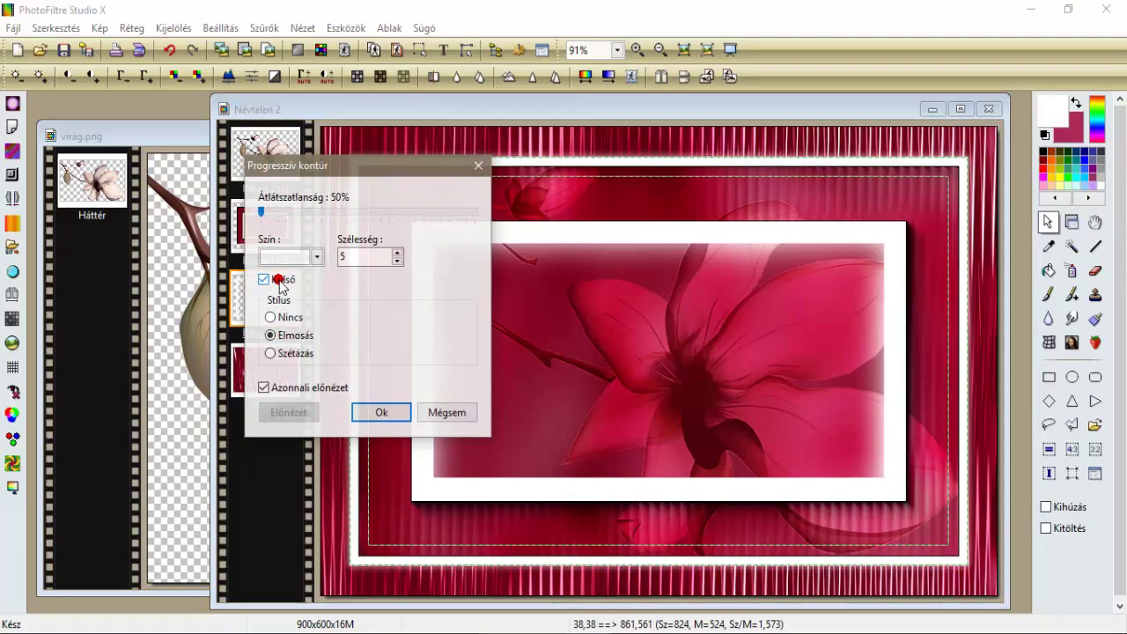
{"action": "left_click", "coordinate": [286, 335]}
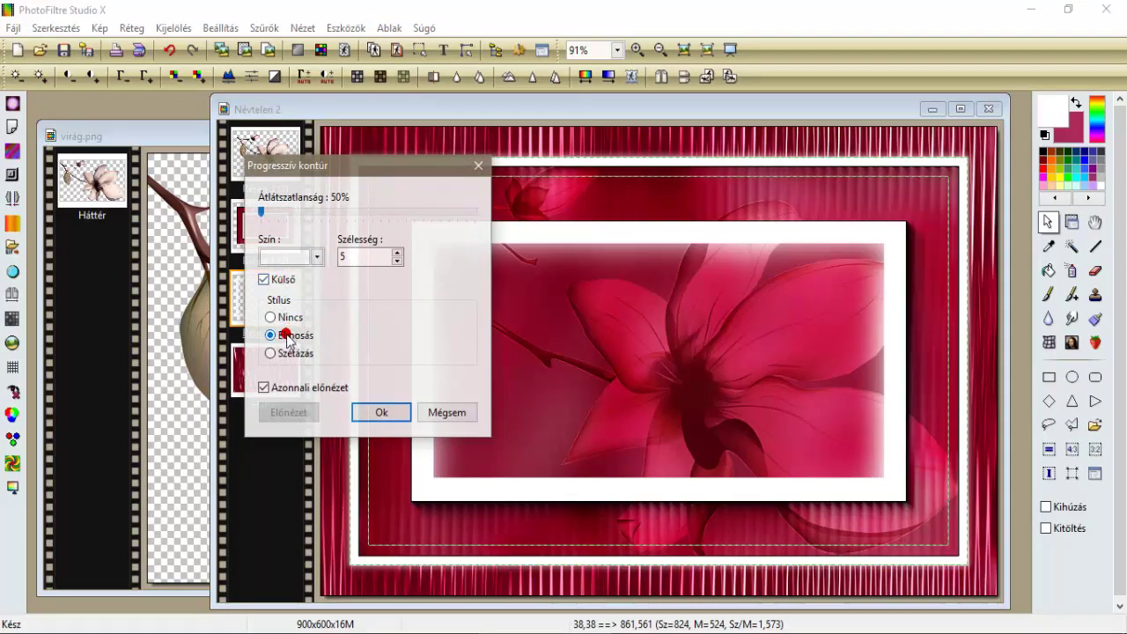
{"action": "left_click", "coordinate": [376, 410]}
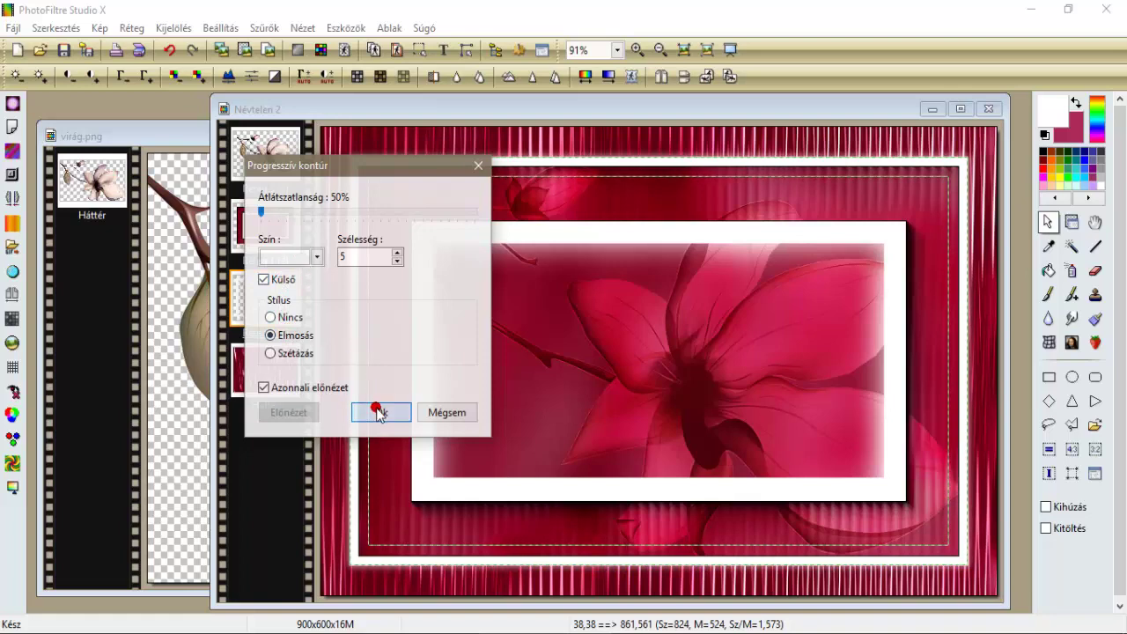
{"action": "left_click", "coordinate": [188, 28]}
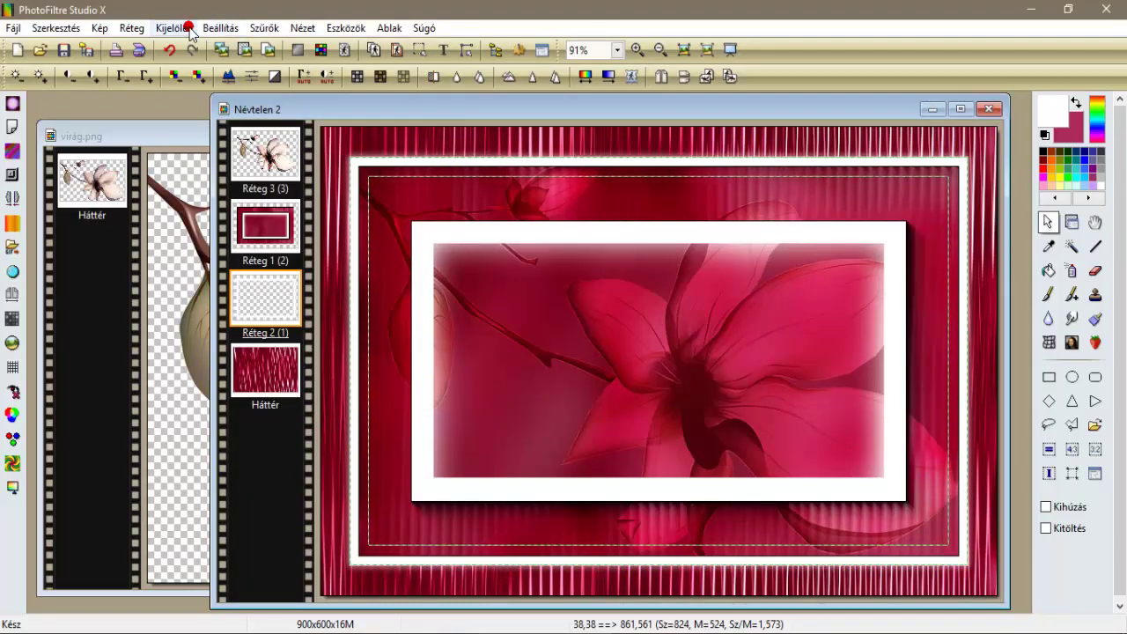
{"action": "left_click", "coordinate": [187, 45]}
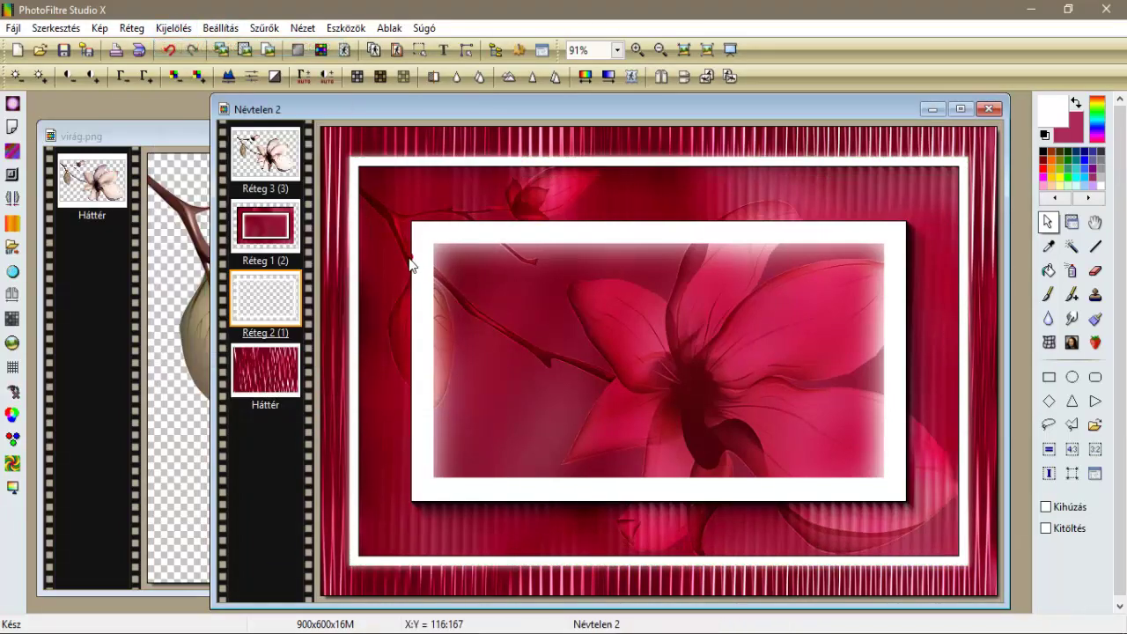
Merge the flower layer down into the framed panel layer, and merge that result down into the white border layer.
{"action": "left_click", "coordinate": [251, 139]}
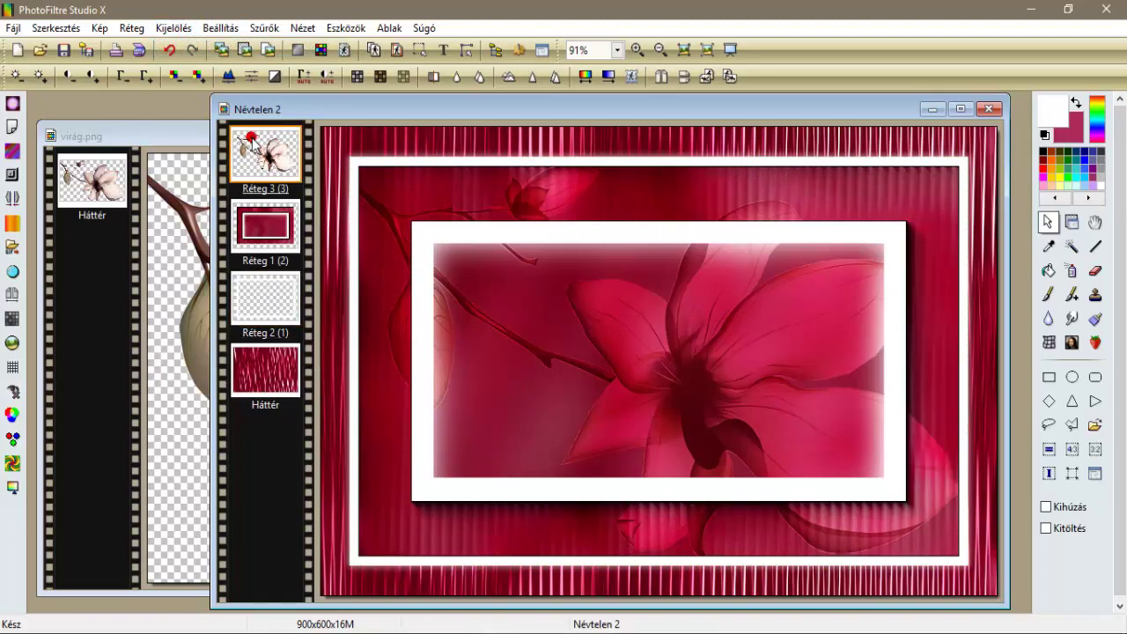
{"action": "right_click", "coordinate": [251, 139]}
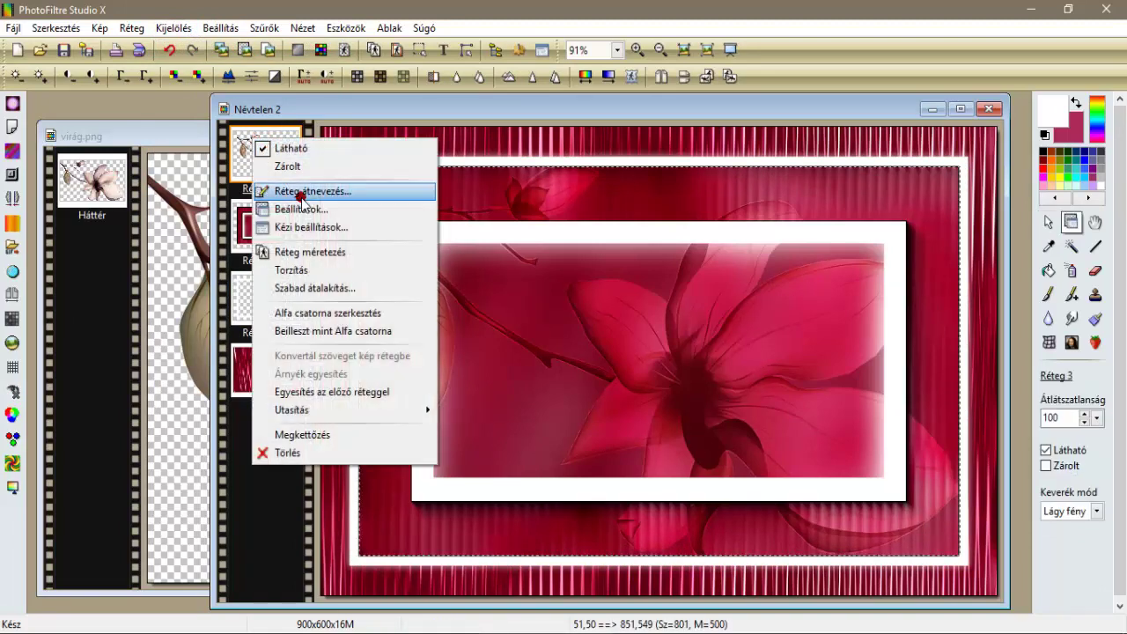
{"action": "left_click", "coordinate": [333, 398]}
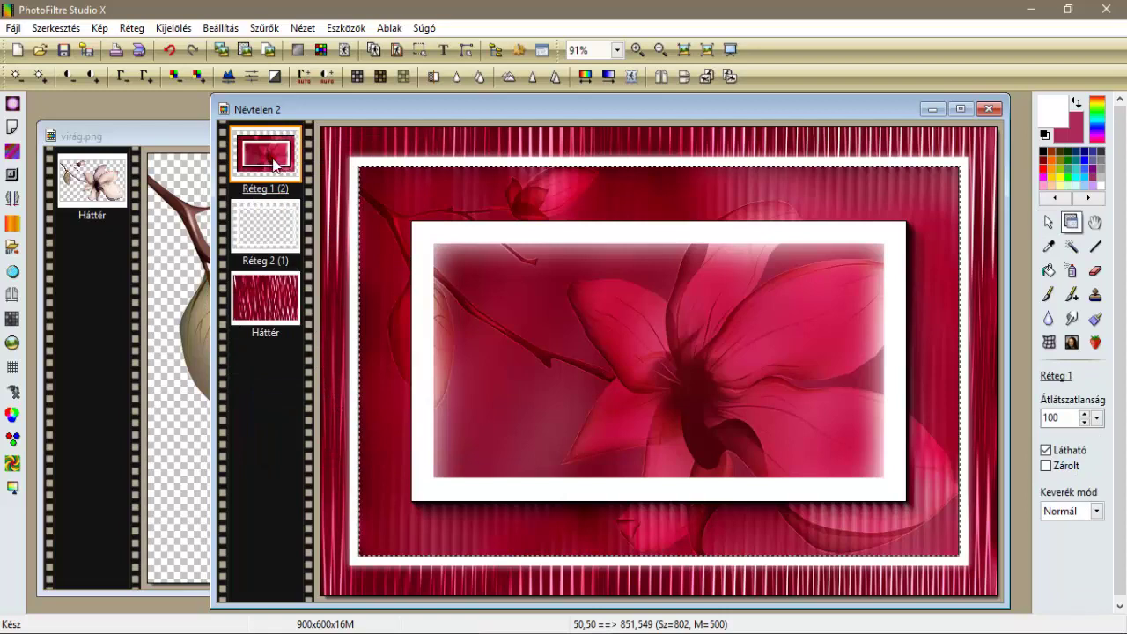
{"action": "right_click", "coordinate": [274, 156]}
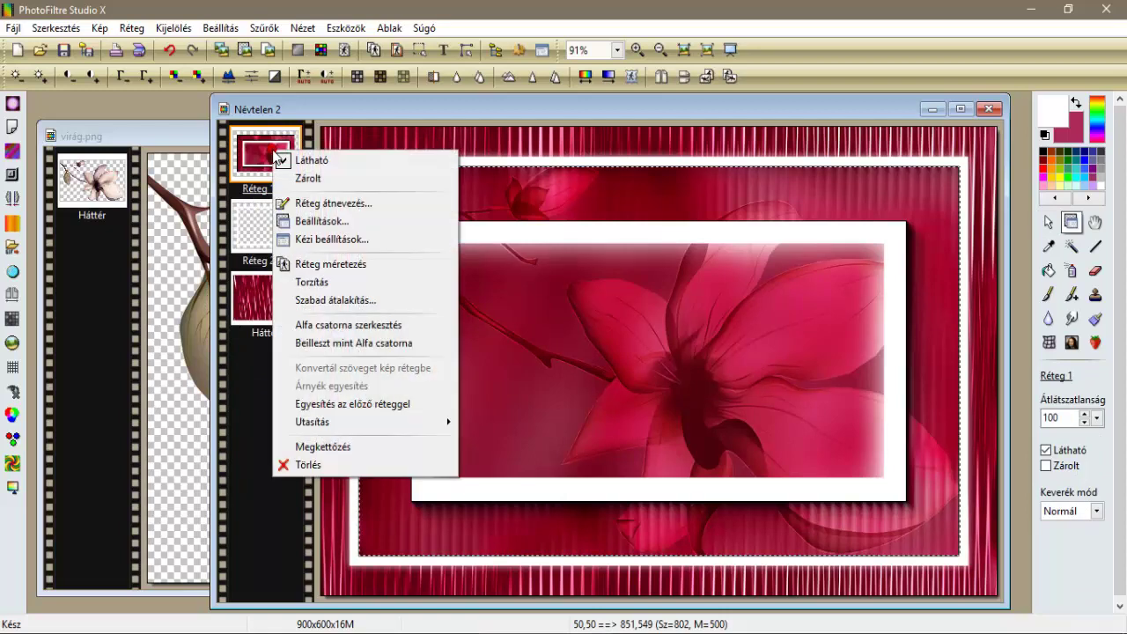
{"action": "left_click", "coordinate": [382, 404]}
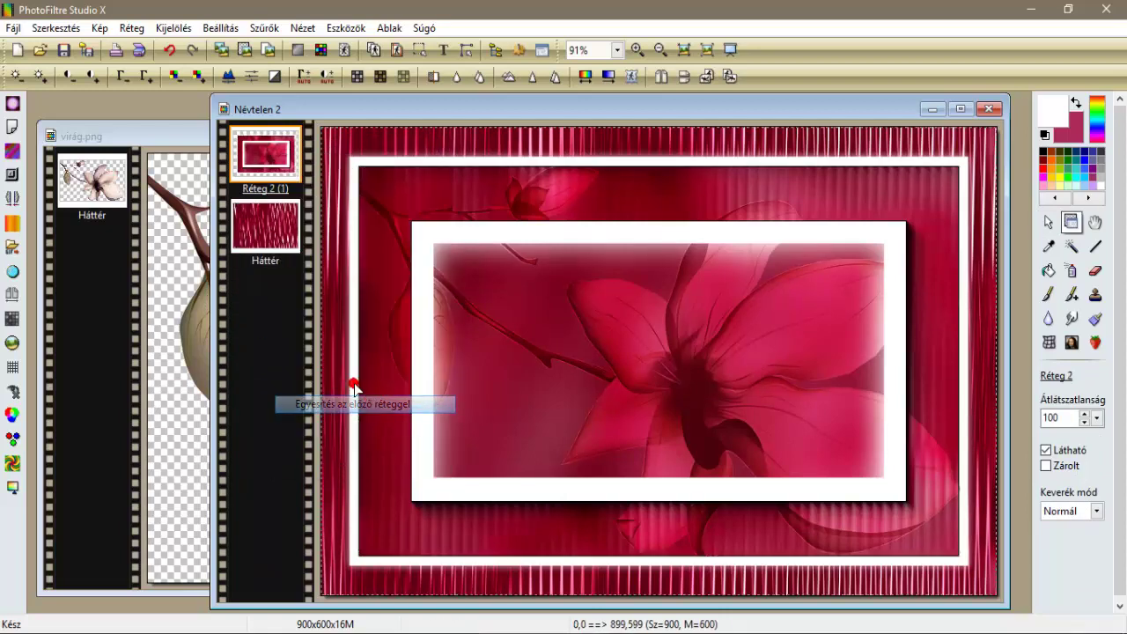
Scale the merged layer down proportionally with the free transform to about 721 x 481 pixels, without rotating or skewing it.
{"action": "right_click", "coordinate": [267, 158]}
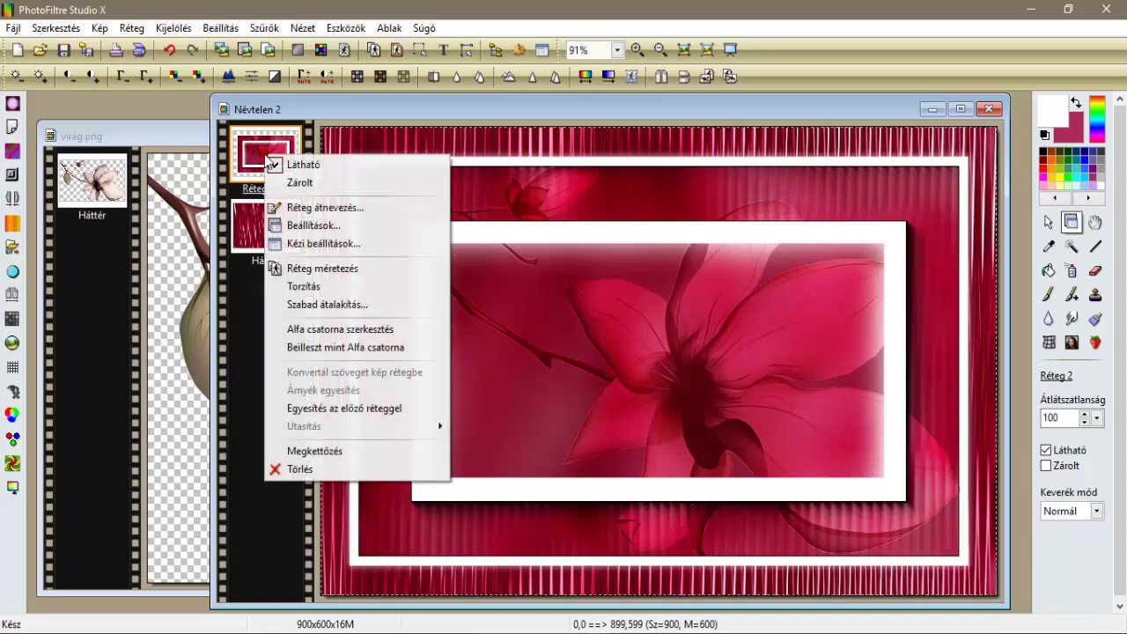
{"action": "left_click", "coordinate": [310, 305]}
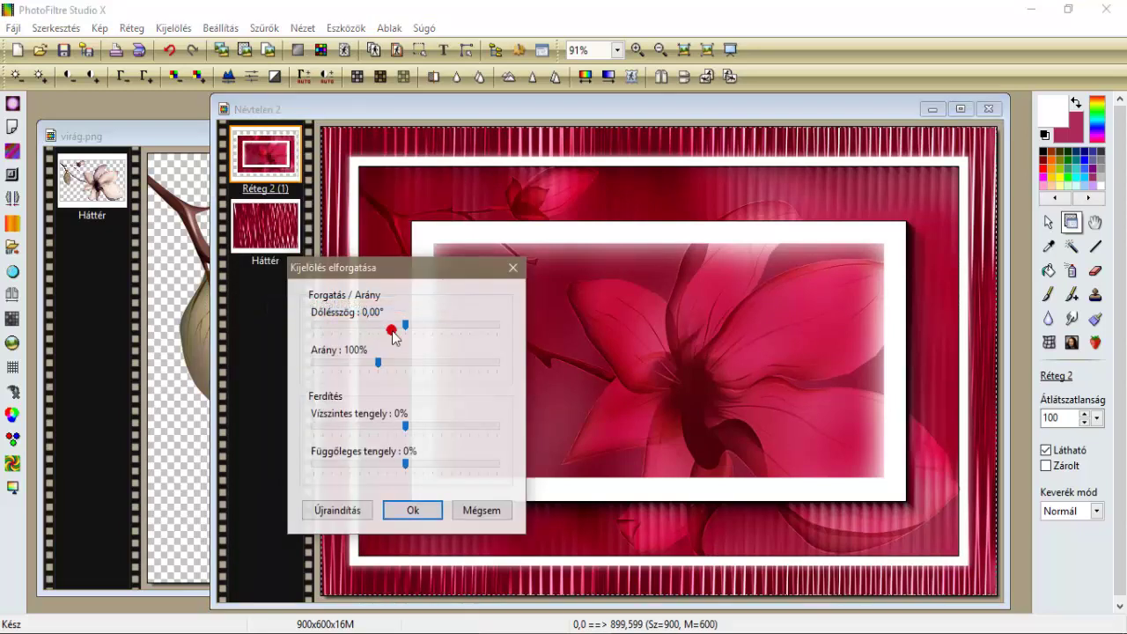
{"action": "left_click", "coordinate": [344, 363]}
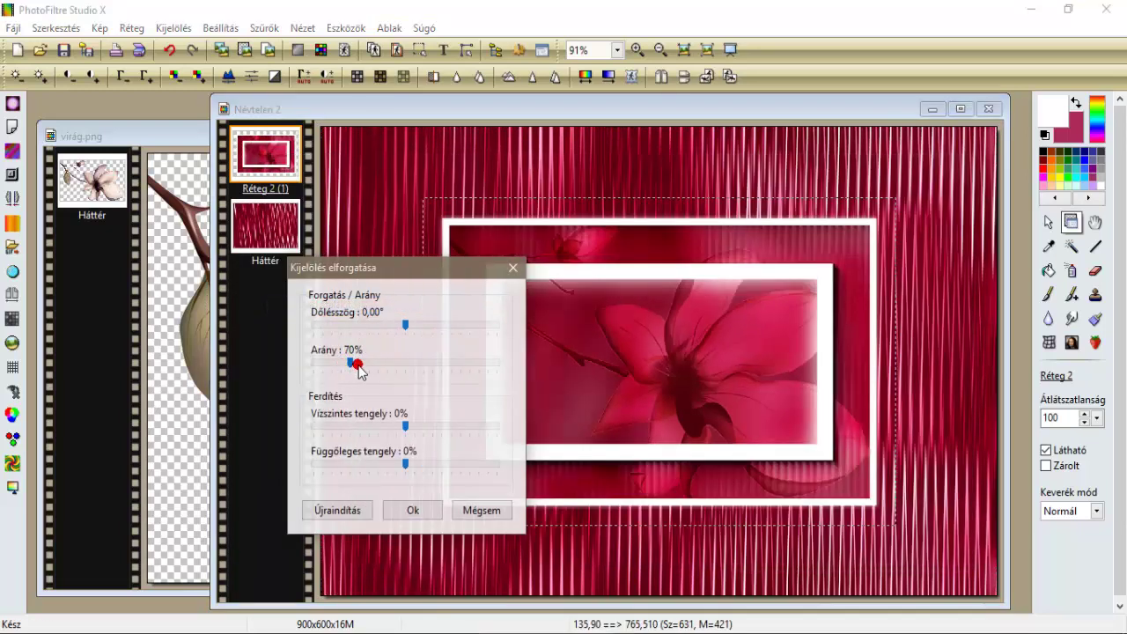
{"action": "left_click_drag", "start_coordinate": [358, 365], "coordinate": [360, 373]}
{"action": "left_click", "coordinate": [413, 510]}
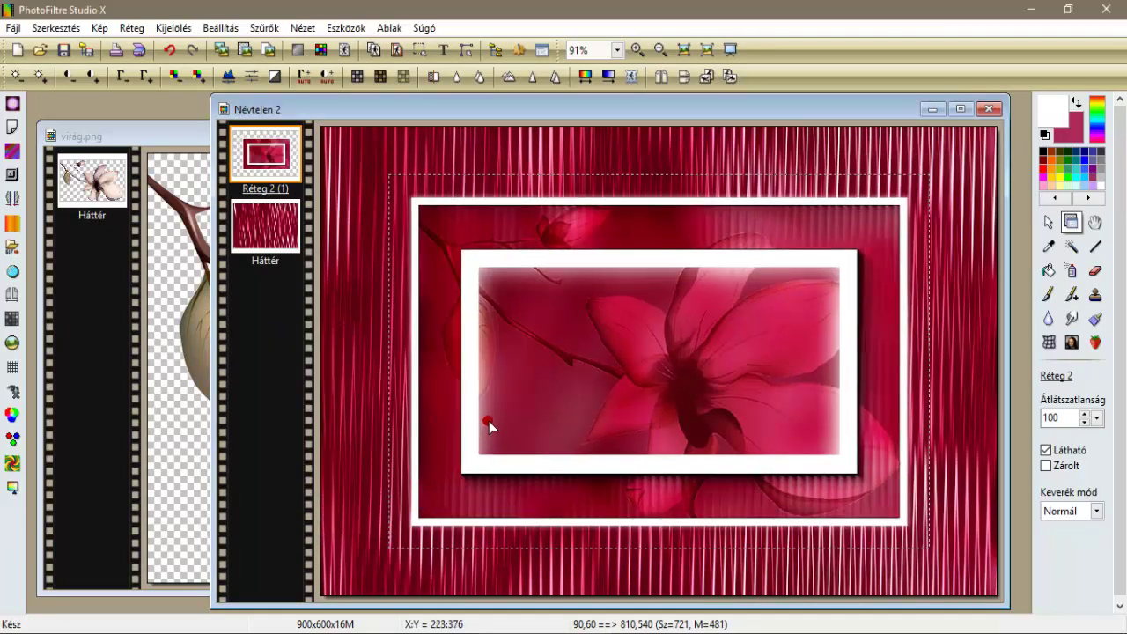
Close virág.png and open the ornament image eny_disz21032017.png.
{"action": "left_click", "coordinate": [151, 127]}
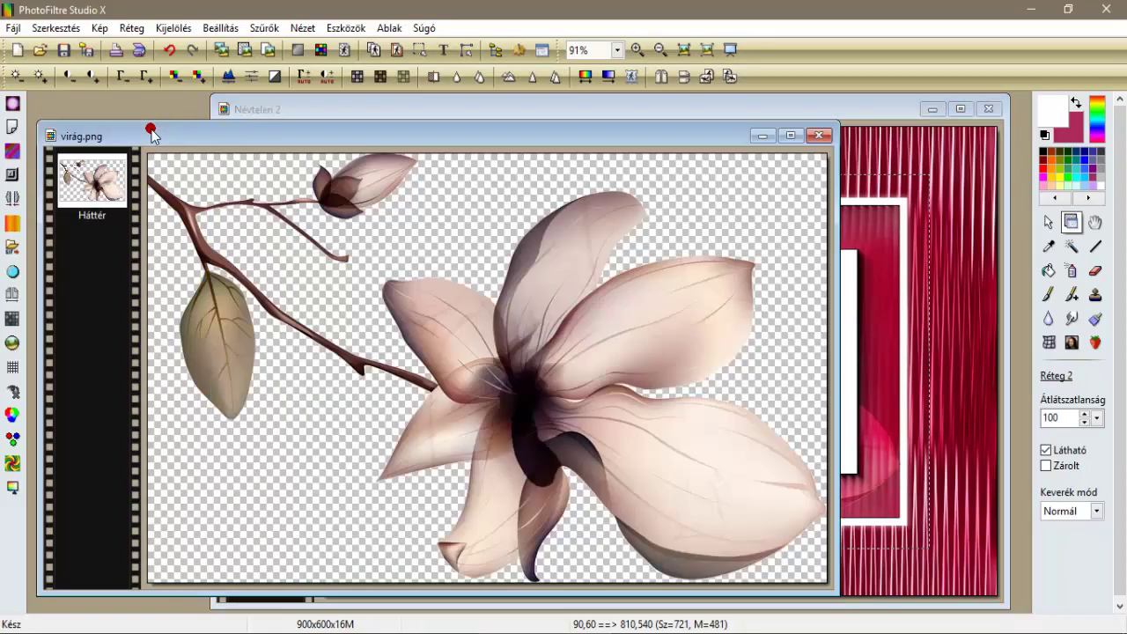
{"action": "left_click", "coordinate": [818, 137]}
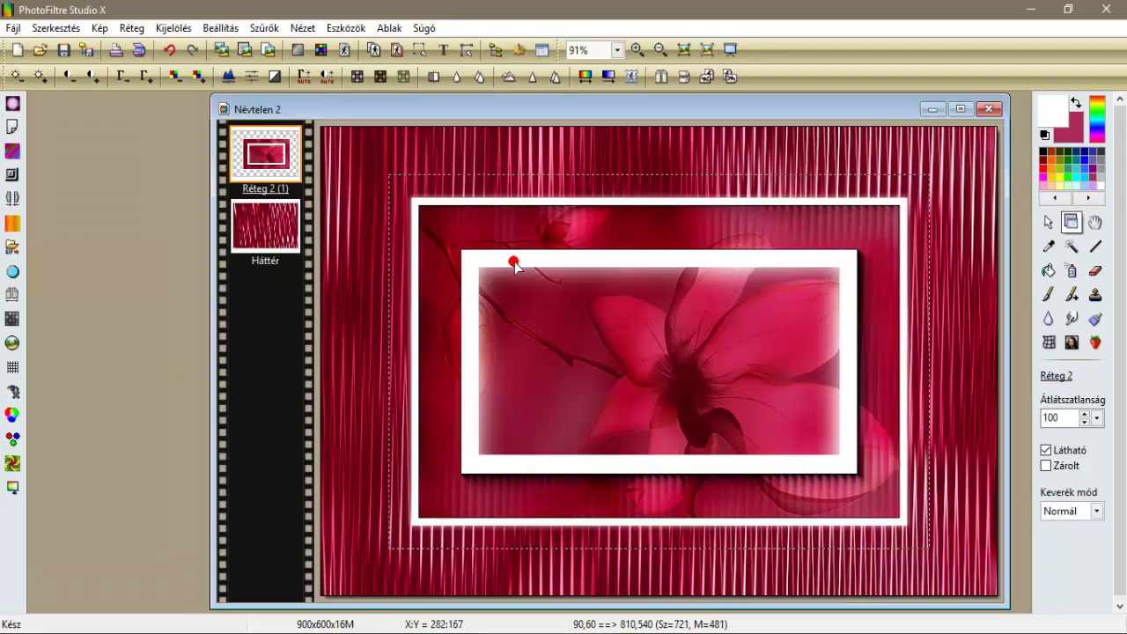
{"action": "left_click", "coordinate": [40, 51]}
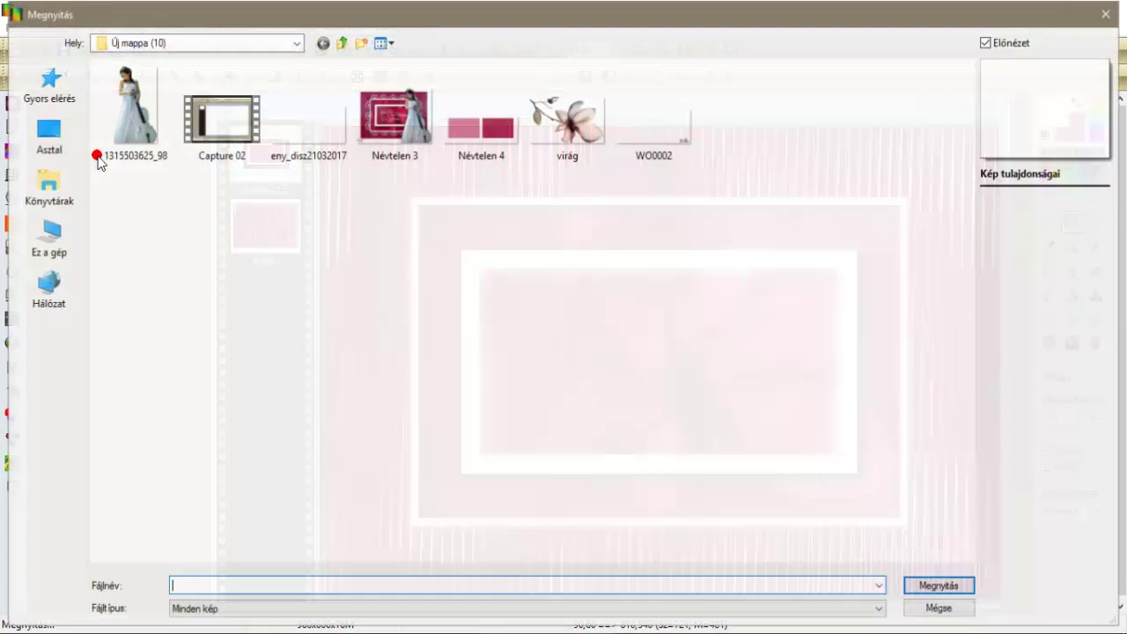
{"action": "double_click", "coordinate": [302, 158]}
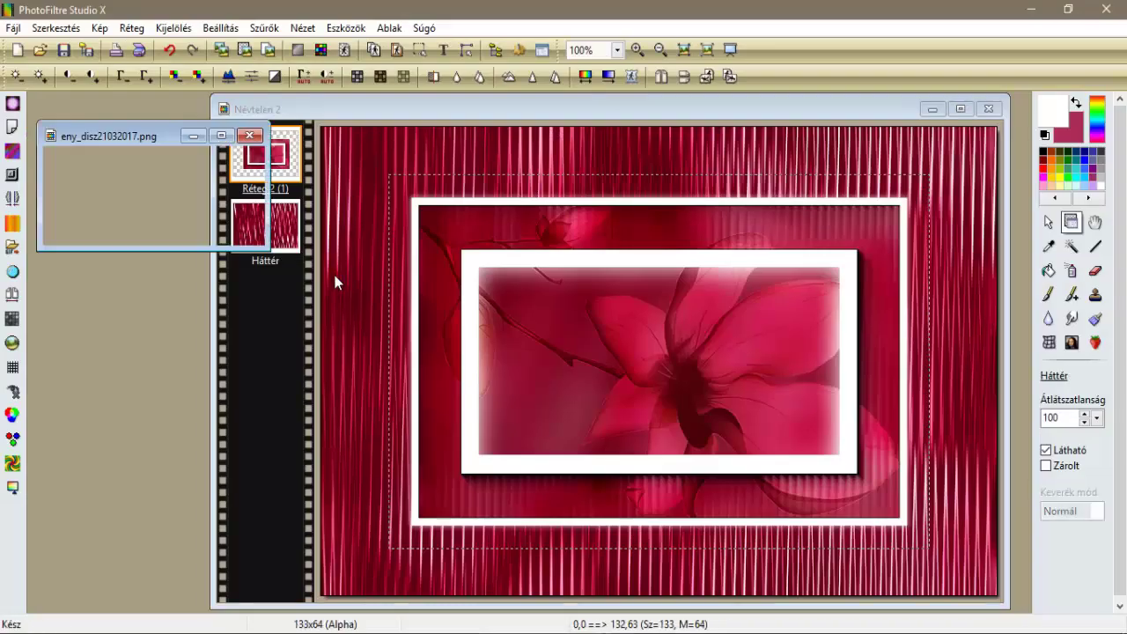
Copy the ornament into the composition as a new layer and place it at 123, 27 on the white border's upper-left corner.
{"action": "left_click", "coordinate": [221, 50]}
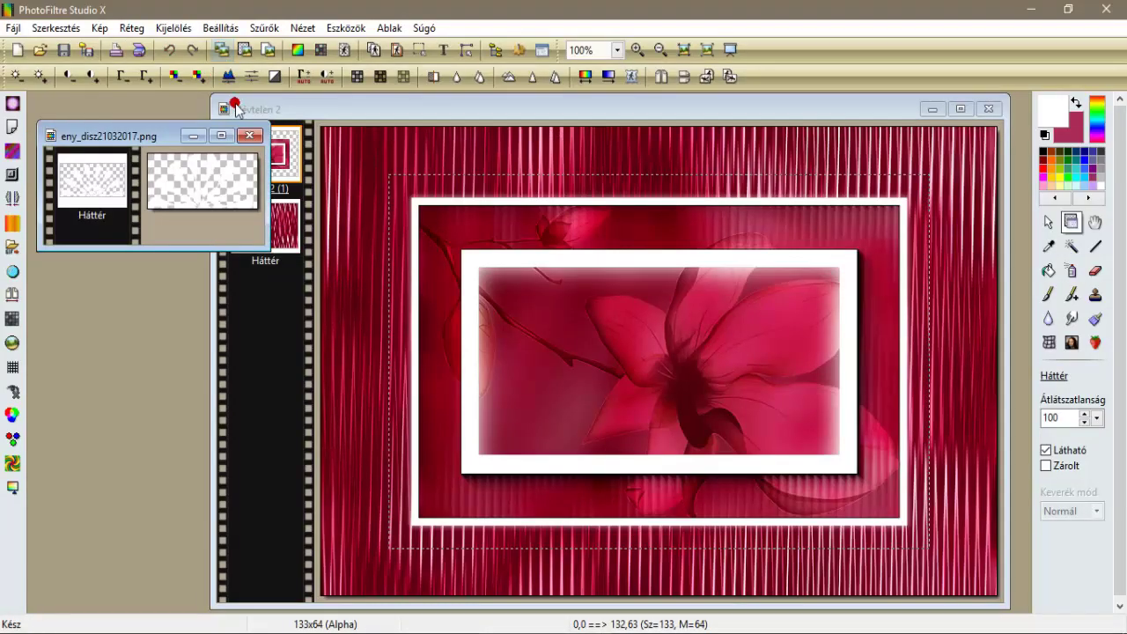
{"action": "left_click", "coordinate": [240, 108]}
{"action": "left_click", "coordinate": [245, 50]}
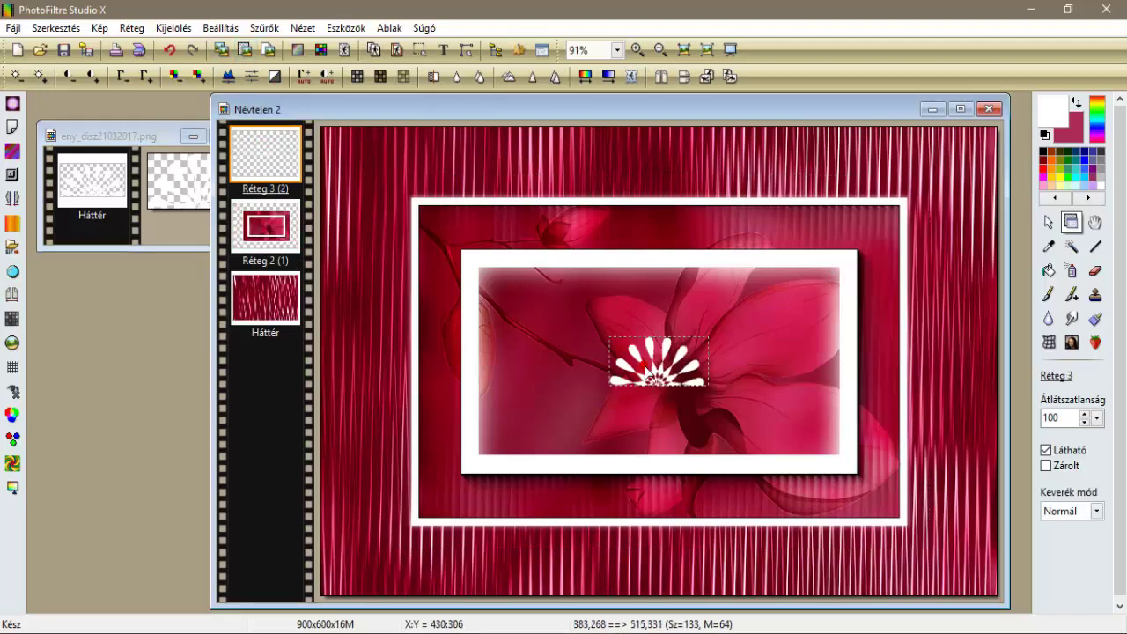
{"action": "left_click_drag", "start_coordinate": [637, 359], "coordinate": [441, 166]}
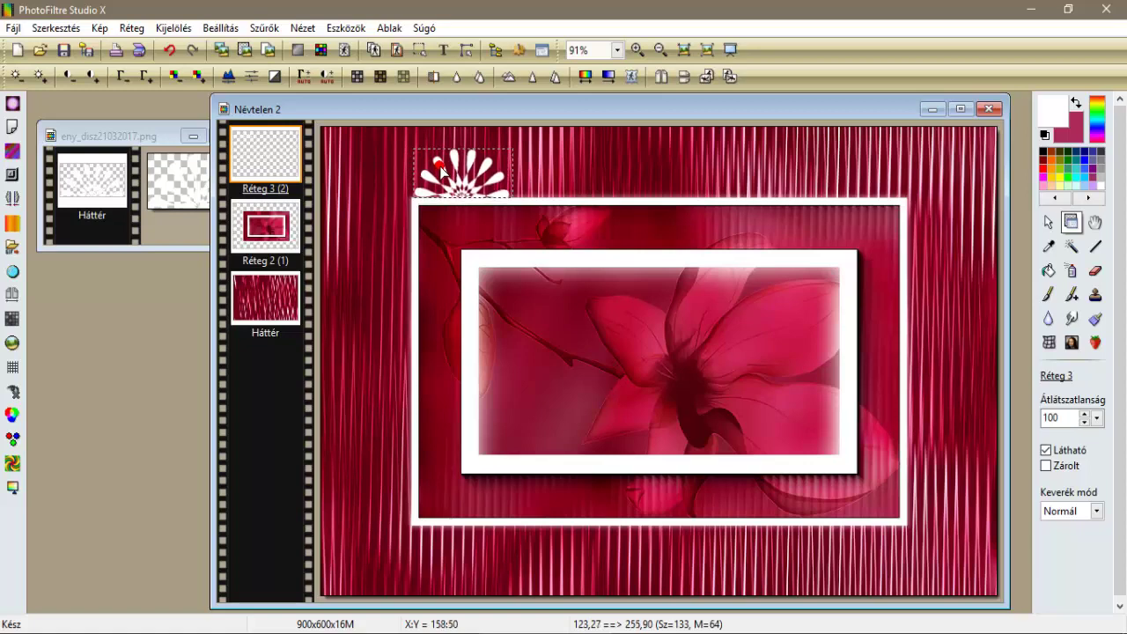
Duplicate the ornament layer and shift the copy horizontally to position 251, 27, directly beside the first ornament.
{"action": "right_click", "coordinate": [441, 166]}
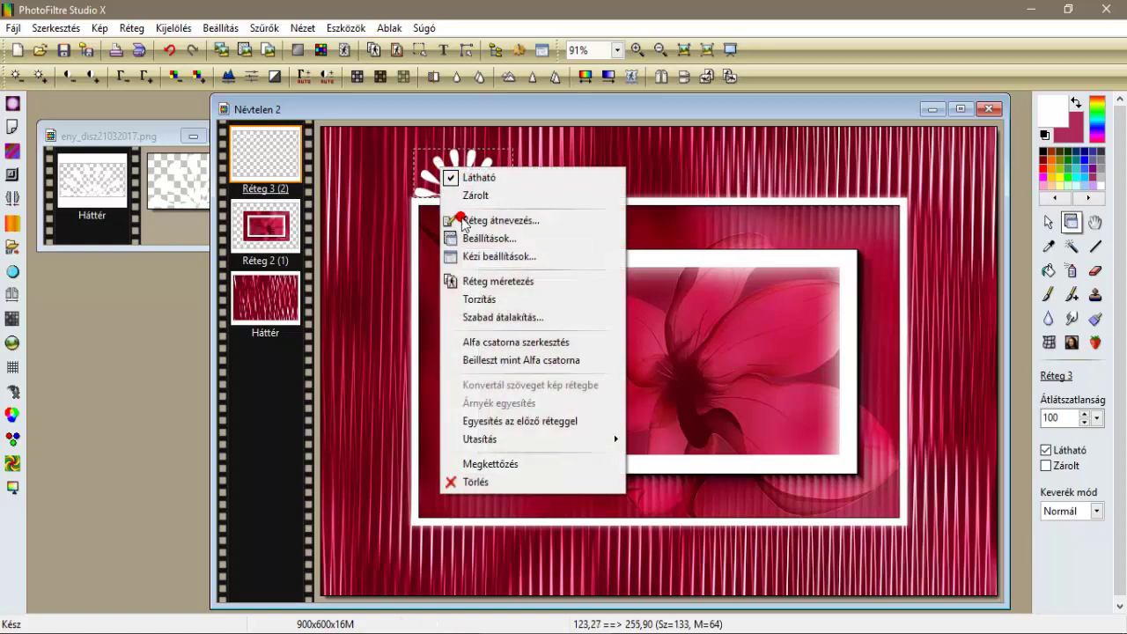
{"action": "left_click", "coordinate": [490, 465]}
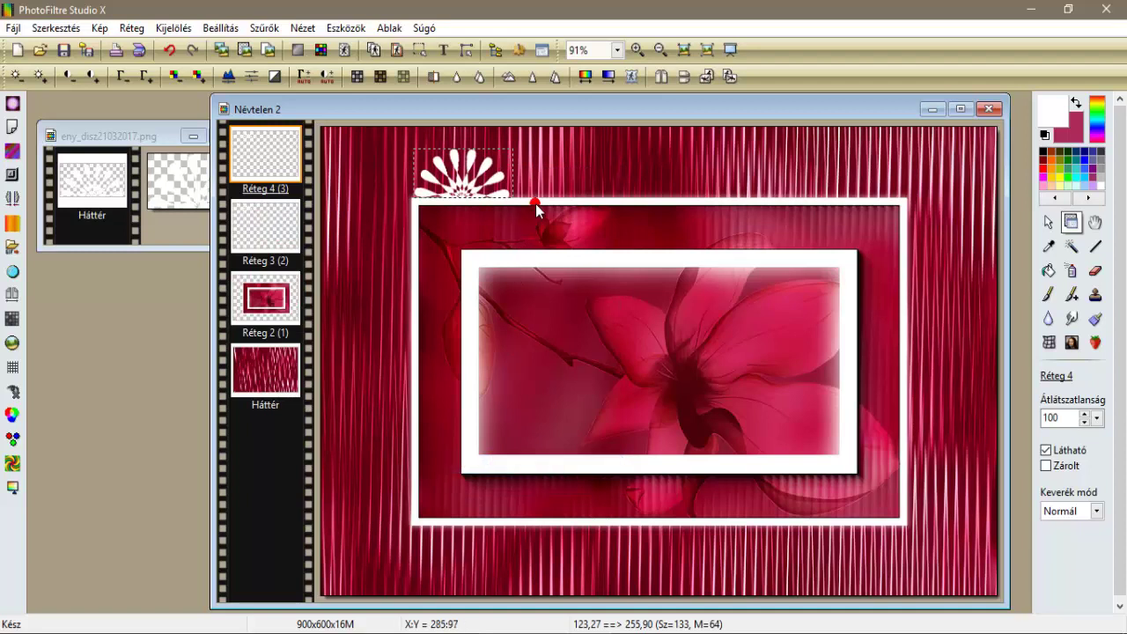
{"action": "key", "text": "Right"}
{"action": "key", "text": "Right"}
{"action": "key", "text": "Right"}
{"action": "key", "text": "Right"}
{"action": "key", "text": "Right"}
{"action": "key", "text": "Right"}
{"action": "key", "text": "Right"}
{"action": "key", "text": "Right"}
{"action": "key", "text": "Right"}
{"action": "key", "text": "Right"}
{"action": "key", "text": "Right"}
{"action": "key", "text": "Right"}
{"action": "key", "text": "Right"}
{"action": "key", "text": "Right"}
{"action": "key", "text": "Right"}
{"action": "key", "text": "Right"}
{"action": "key", "text": "Right"}
{"action": "key", "text": "Right"}
{"action": "key", "text": "Right"}
{"action": "key", "text": "Right"}
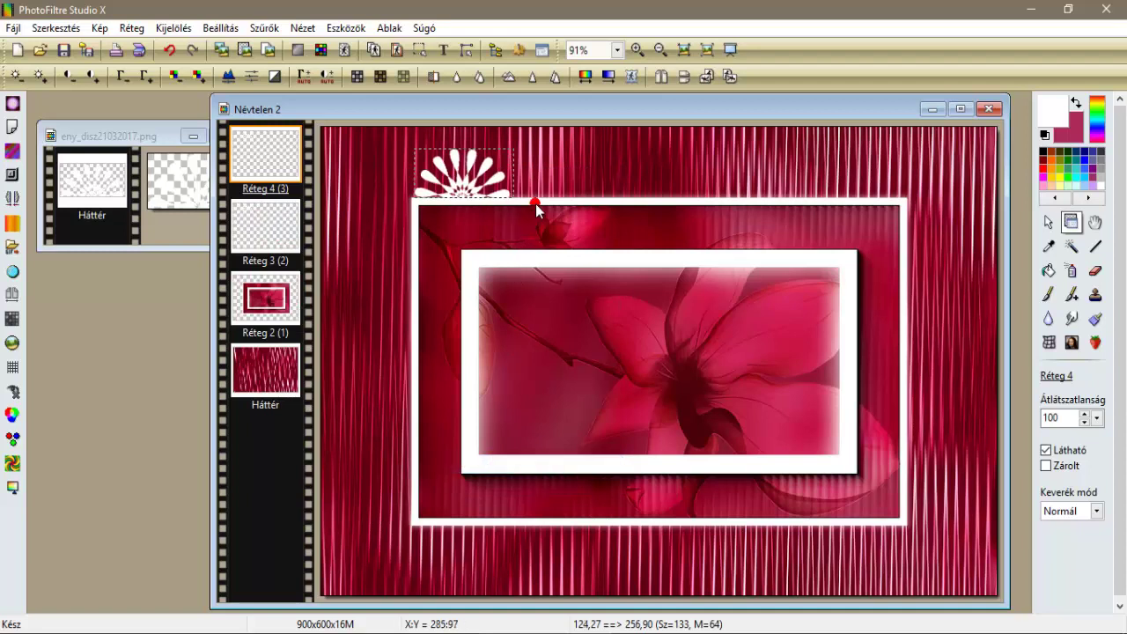
{"action": "key", "text": "Right"}
{"action": "key", "text": "Right"}
{"action": "key", "text": "Right"}
{"action": "key", "text": "Right"}
{"action": "key", "text": "Right"}
{"action": "key", "text": "Right"}
{"action": "key", "text": "Right"}
{"action": "key", "text": "Right"}
{"action": "key", "text": "Right"}
{"action": "key", "text": "Right"}
{"action": "key", "text": "Right"}
{"action": "key", "text": "Right"}
{"action": "key", "text": "Right"}
{"action": "key", "text": "Right"}
{"action": "key", "text": "Right"}
{"action": "key", "text": "Right"}
{"action": "key", "text": "Right"}
{"action": "key", "text": "Right"}
{"action": "key", "text": "Right"}
{"action": "key", "text": "Right"}
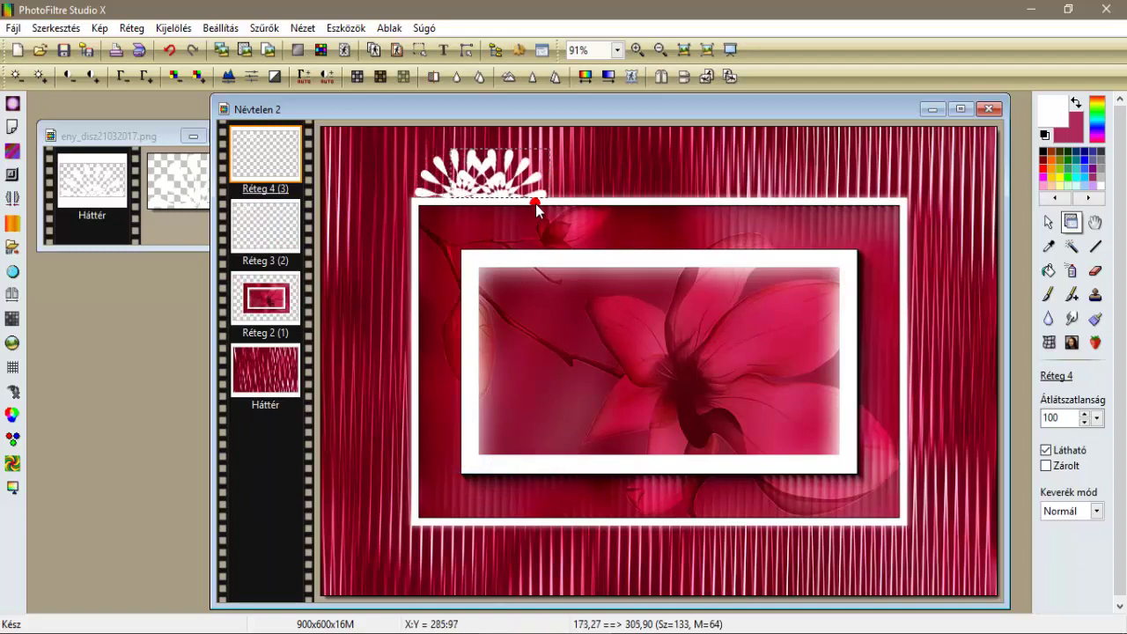
{"action": "key", "text": "Right"}
{"action": "key", "text": "Right"}
{"action": "key", "text": "Right"}
{"action": "key", "text": "Right"}
{"action": "key", "text": "Right"}
{"action": "key", "text": "Right"}
{"action": "key", "text": "Right"}
{"action": "key", "text": "Right"}
{"action": "key", "text": "Right"}
{"action": "key", "text": "Right"}
{"action": "key", "text": "Right"}
{"action": "key", "text": "Right"}
{"action": "key", "text": "Right"}
{"action": "key", "text": "Right"}
{"action": "key", "text": "Right"}
{"action": "key", "text": "Right"}
{"action": "key", "text": "Right"}
{"action": "key", "text": "Right"}
{"action": "key", "text": "Right"}
{"action": "key", "text": "Right"}
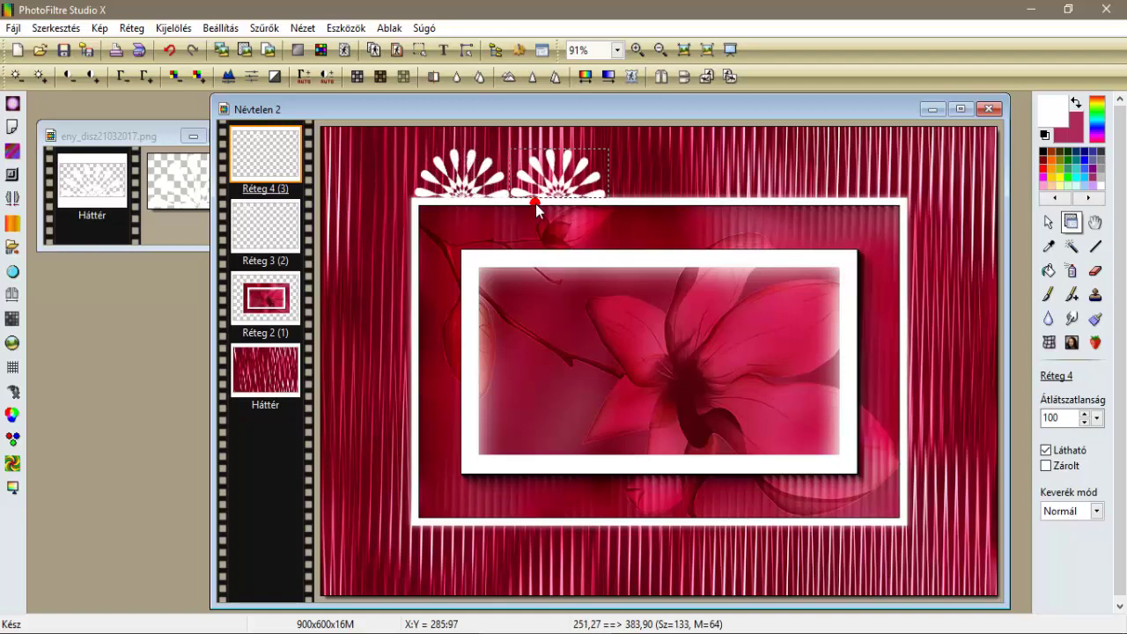
Duplicate the second ornament and shift the copy horizontally to position 378, 27, extending the row along the border's upper edge.
{"action": "right_click", "coordinate": [596, 198]}
{"action": "left_click", "coordinate": [643, 491]}
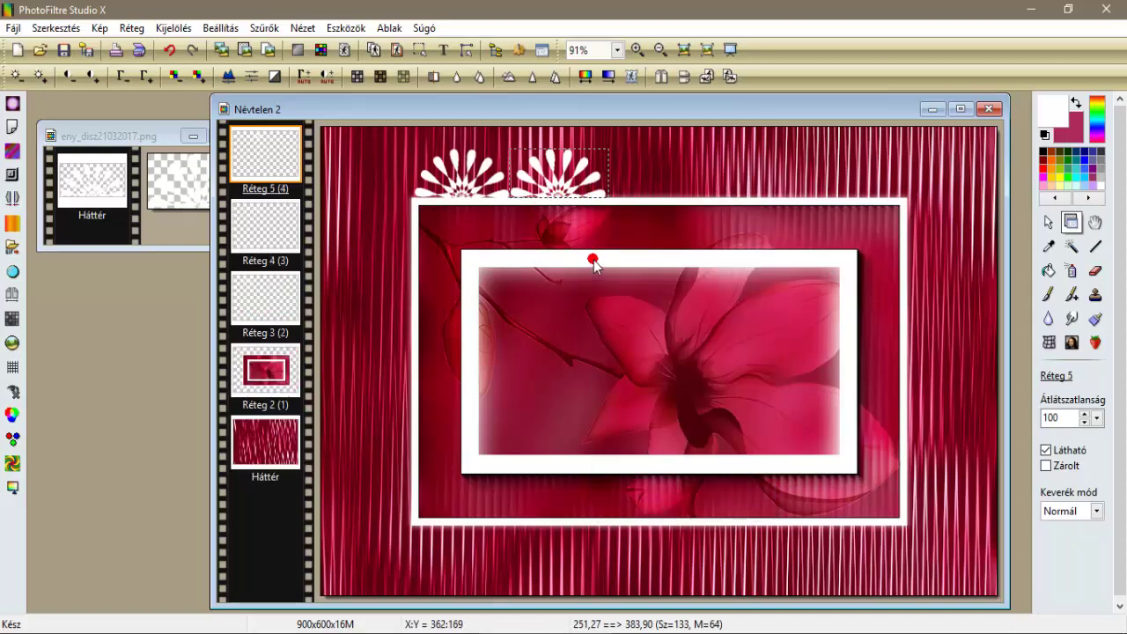
{"action": "key", "text": "Right"}
{"action": "key", "text": "Right"}
{"action": "key", "text": "Right"}
{"action": "key", "text": "Right"}
{"action": "key", "text": "Right"}
{"action": "key", "text": "Right"}
{"action": "key", "text": "Right"}
{"action": "key", "text": "Right"}
{"action": "key", "text": "Right"}
{"action": "key", "text": "Right"}
{"action": "key", "text": "Right"}
{"action": "key", "text": "Right"}
{"action": "key", "text": "Right"}
{"action": "key", "text": "Right"}
{"action": "key", "text": "Right"}
{"action": "key", "text": "Right"}
{"action": "key", "text": "Right"}
{"action": "key", "text": "Right"}
{"action": "key", "text": "Right"}
{"action": "key", "text": "Right"}
{"action": "key", "text": "Right"}
{"action": "key", "text": "Right"}
{"action": "key", "text": "Right"}
{"action": "key", "text": "Right"}
{"action": "key", "text": "Right"}
{"action": "key", "text": "Right"}
{"action": "key", "text": "Right"}
{"action": "key", "text": "Right"}
{"action": "key", "text": "Right"}
{"action": "key", "text": "Right"}
{"action": "key", "text": "Right"}
{"action": "key", "text": "Right"}
{"action": "key", "text": "Right"}
{"action": "key", "text": "Right"}
{"action": "key", "text": "Right"}
{"action": "key", "text": "Right"}
{"action": "key", "text": "Right"}
{"action": "key", "text": "Right"}
{"action": "key", "text": "Right"}
{"action": "key", "text": "Right"}
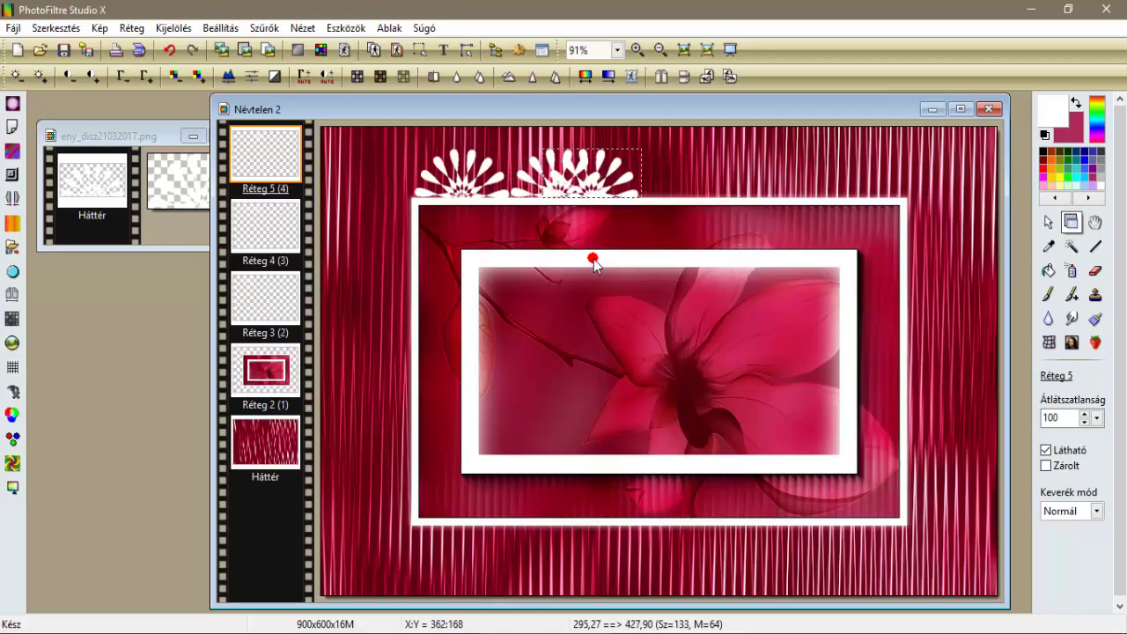
{"action": "key", "text": "Right"}
{"action": "key", "text": "Right"}
{"action": "key", "text": "Right"}
{"action": "key", "text": "Right"}
{"action": "key", "text": "Right"}
{"action": "key", "text": "Right"}
{"action": "key", "text": "Right"}
{"action": "key", "text": "Right"}
{"action": "key", "text": "Right"}
{"action": "key", "text": "Right"}
{"action": "key", "text": "Right"}
{"action": "key", "text": "Right"}
{"action": "key", "text": "Right"}
{"action": "key", "text": "Right"}
{"action": "key", "text": "Right"}
{"action": "key", "text": "Right"}
{"action": "key", "text": "Right"}
{"action": "key", "text": "Right"}
{"action": "key", "text": "Right"}
{"action": "key", "text": "Right"}
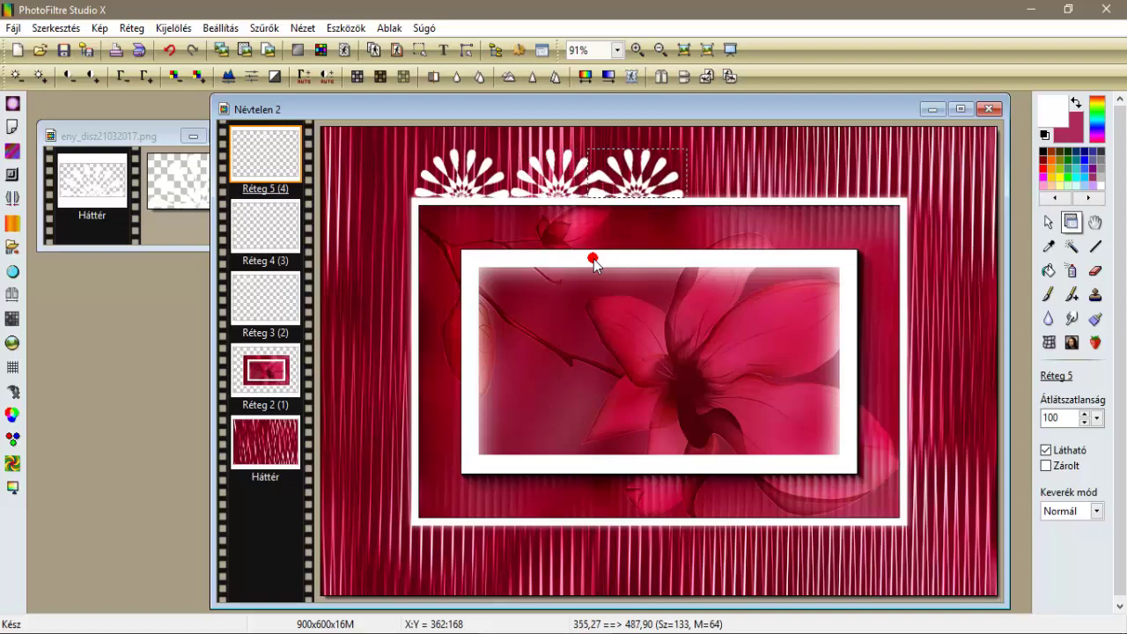
{"action": "key", "text": "Right"}
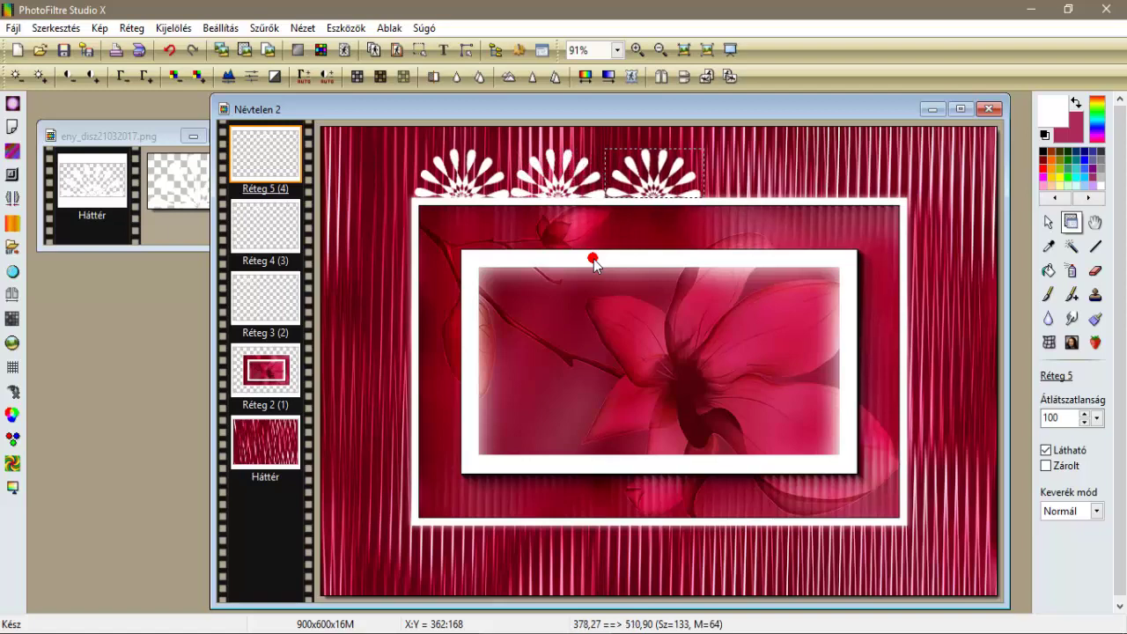
Duplicate the third ornament and shift the copy horizontally to position 504, 27, directly beside it along the border's upper edge.
{"action": "right_click", "coordinate": [696, 194]}
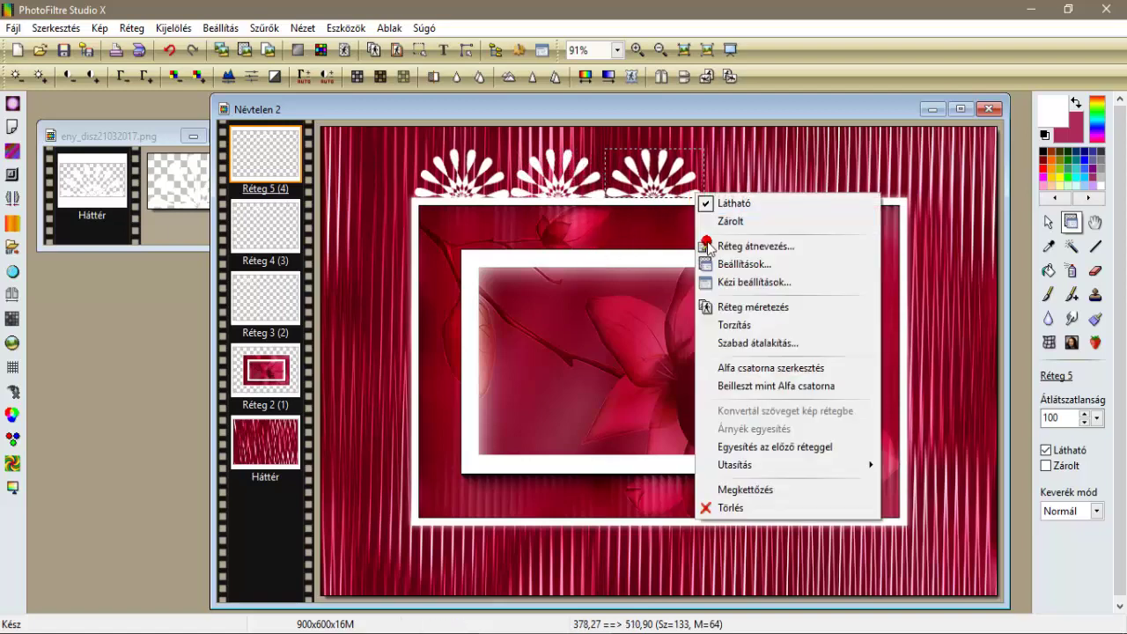
{"action": "left_click", "coordinate": [762, 489]}
{"action": "key", "text": "Right"}
{"action": "key", "text": "Right"}
{"action": "key", "text": "Right"}
{"action": "key", "text": "Right"}
{"action": "key", "text": "Right"}
{"action": "key", "text": "Right"}
{"action": "key", "text": "Right"}
{"action": "key", "text": "Right"}
{"action": "key", "text": "Right"}
{"action": "key", "text": "Right"}
{"action": "key", "text": "Right"}
{"action": "key", "text": "Right"}
{"action": "key", "text": "Right"}
{"action": "key", "text": "Right"}
{"action": "key", "text": "Right"}
{"action": "key", "text": "Right"}
{"action": "key", "text": "Right"}
{"action": "key", "text": "Right"}
{"action": "key", "text": "Right"}
{"action": "key", "text": "Right"}
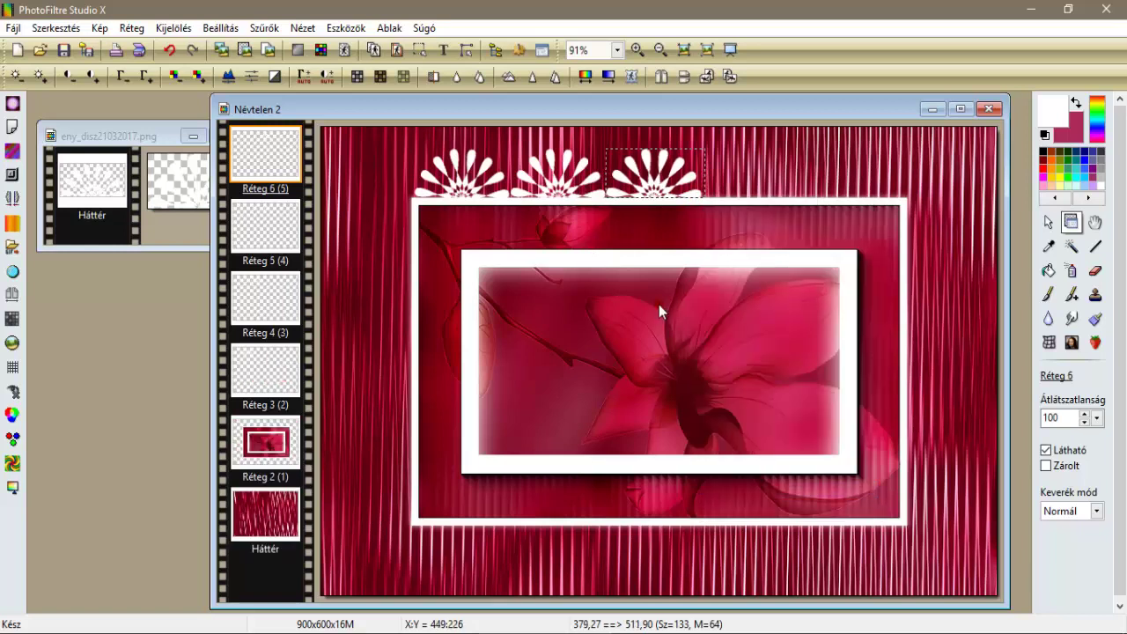
{"action": "key", "text": "Right"}
{"action": "key", "text": "Right"}
{"action": "key", "text": "Right"}
{"action": "key", "text": "Right"}
{"action": "key", "text": "Right"}
{"action": "key", "text": "Right"}
{"action": "key", "text": "Right"}
{"action": "key", "text": "Right"}
{"action": "key", "text": "Right"}
{"action": "key", "text": "Right"}
{"action": "key", "text": "Right"}
{"action": "key", "text": "Right"}
{"action": "key", "text": "Right"}
{"action": "key", "text": "Right"}
{"action": "key", "text": "Right"}
{"action": "key", "text": "Right"}
{"action": "key", "text": "Right"}
{"action": "key", "text": "Right"}
{"action": "key", "text": "Right"}
{"action": "key", "text": "Right"}
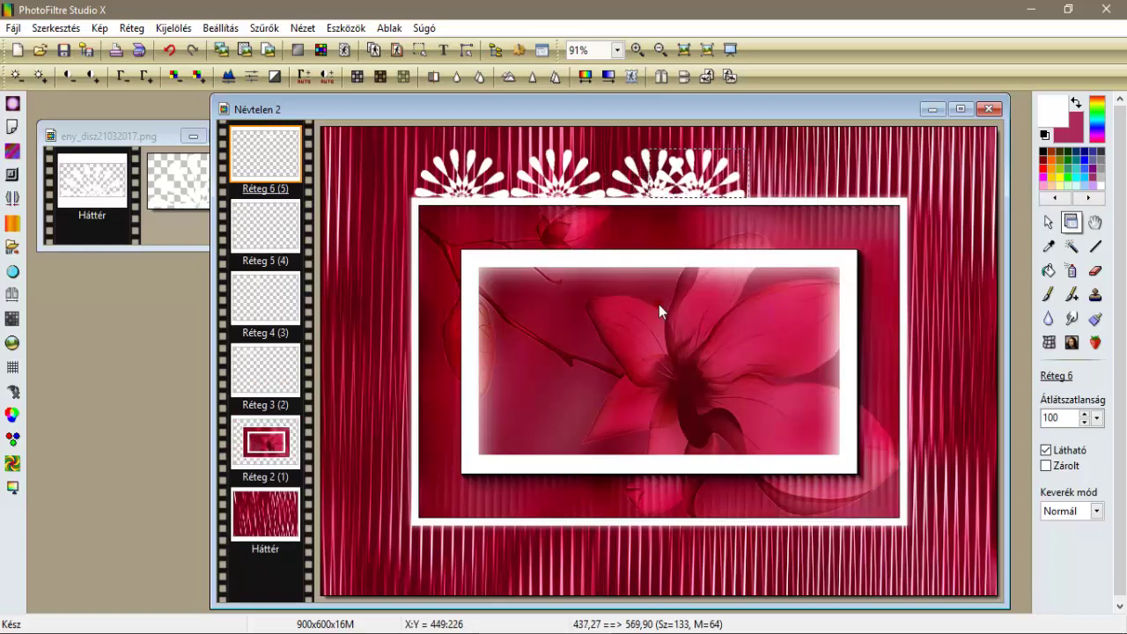
{"action": "key", "text": "Right"}
{"action": "key", "text": "Right"}
{"action": "key", "text": "Right"}
{"action": "key", "text": "Right"}
{"action": "key", "text": "Right"}
{"action": "key", "text": "Right"}
{"action": "key", "text": "Right"}
{"action": "key", "text": "Right"}
{"action": "key", "text": "Right"}
{"action": "key", "text": "Right"}
{"action": "key", "text": "Right"}
{"action": "key", "text": "Right"}
{"action": "key", "text": "Right"}
{"action": "key", "text": "Right"}
{"action": "key", "text": "Right"}
{"action": "key", "text": "Right"}
{"action": "key", "text": "Right"}
{"action": "key", "text": "Right"}
{"action": "key", "text": "Right"}
{"action": "key", "text": "Right"}
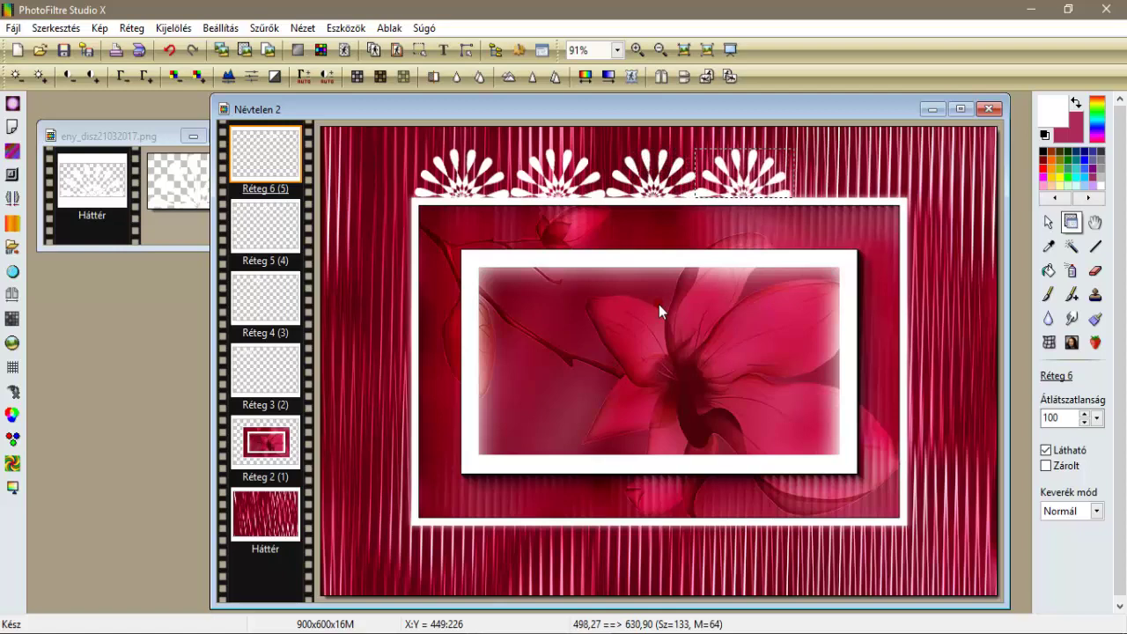
Duplicate the fourth ornament and shift the copy horizontally to position 631, 27, completing the five-ornament row.
{"action": "right_click", "coordinate": [787, 198]}
{"action": "left_click", "coordinate": [819, 491]}
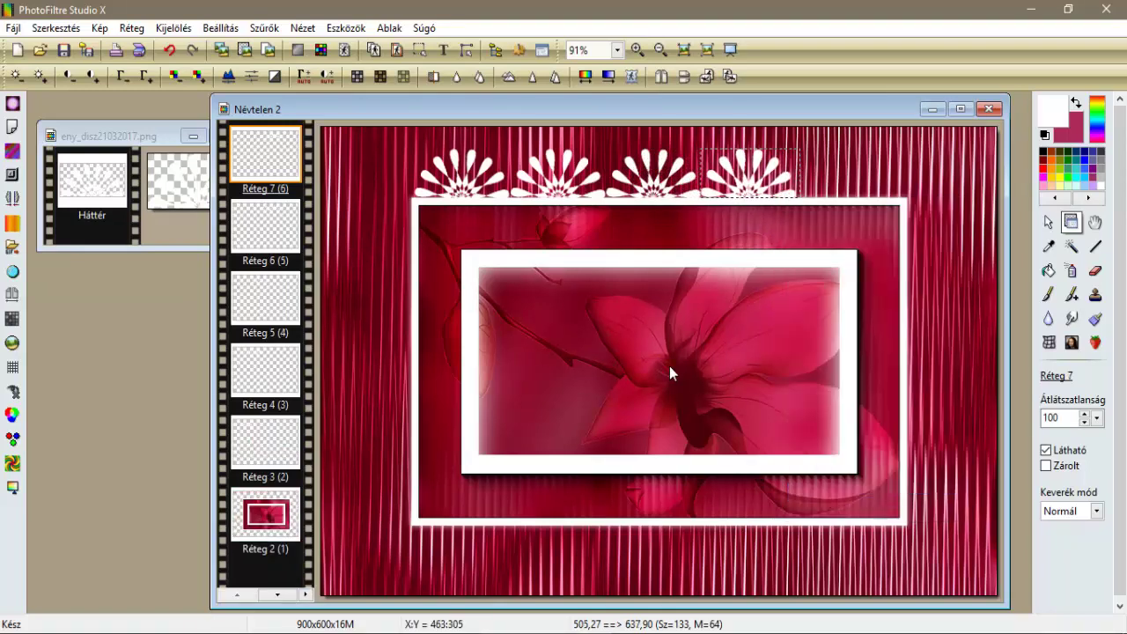
{"action": "key", "text": "Right"}
{"action": "key", "text": "Right"}
{"action": "key", "text": "Right"}
{"action": "key", "text": "Right"}
{"action": "key", "text": "Right"}
{"action": "key", "text": "Right"}
{"action": "key", "text": "Right"}
{"action": "key", "text": "Right"}
{"action": "key", "text": "Right"}
{"action": "key", "text": "Right"}
{"action": "key", "text": "Right"}
{"action": "key", "text": "Right"}
{"action": "key", "text": "Right"}
{"action": "key", "text": "Right"}
{"action": "key", "text": "Right"}
{"action": "key", "text": "Right"}
{"action": "key", "text": "Right"}
{"action": "key", "text": "Right"}
{"action": "key", "text": "Right"}
{"action": "key", "text": "Right"}
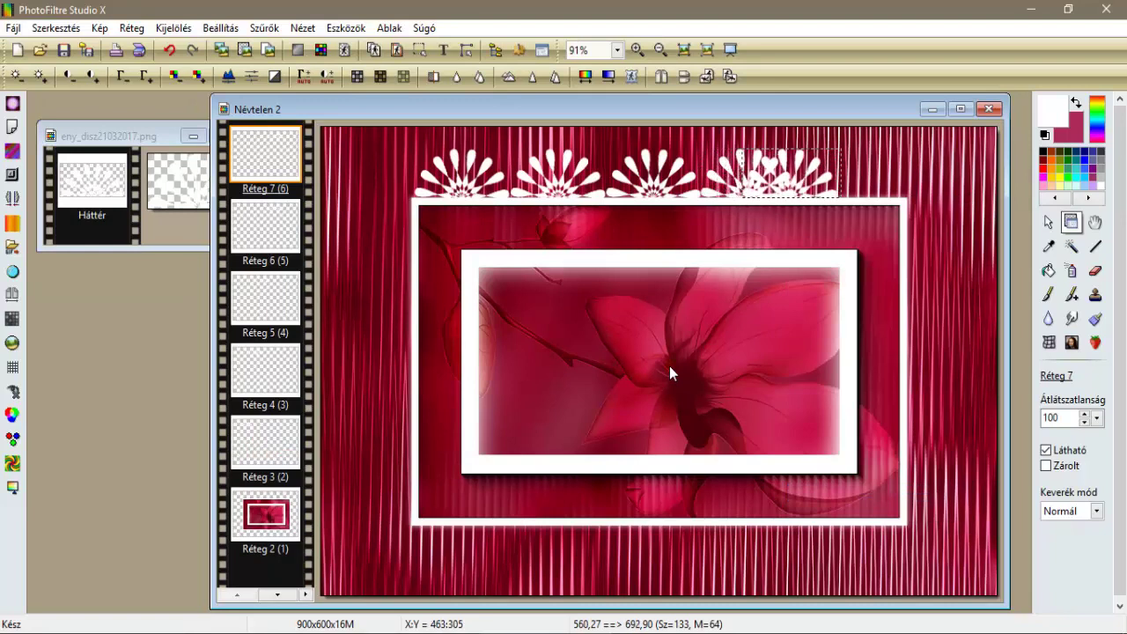
{"action": "key", "text": "Right"}
{"action": "key", "text": "Right"}
{"action": "key", "text": "Right"}
{"action": "key", "text": "Right"}
{"action": "key", "text": "Right"}
{"action": "key", "text": "Right"}
{"action": "key", "text": "Right"}
{"action": "key", "text": "Right"}
{"action": "key", "text": "Right"}
{"action": "key", "text": "Right"}
{"action": "key", "text": "Right"}
{"action": "key", "text": "Right"}
{"action": "key", "text": "Right"}
{"action": "key", "text": "Right"}
{"action": "key", "text": "Right"}
{"action": "key", "text": "Right"}
{"action": "key", "text": "Right"}
{"action": "key", "text": "Right"}
{"action": "key", "text": "Right"}
{"action": "key", "text": "Right"}
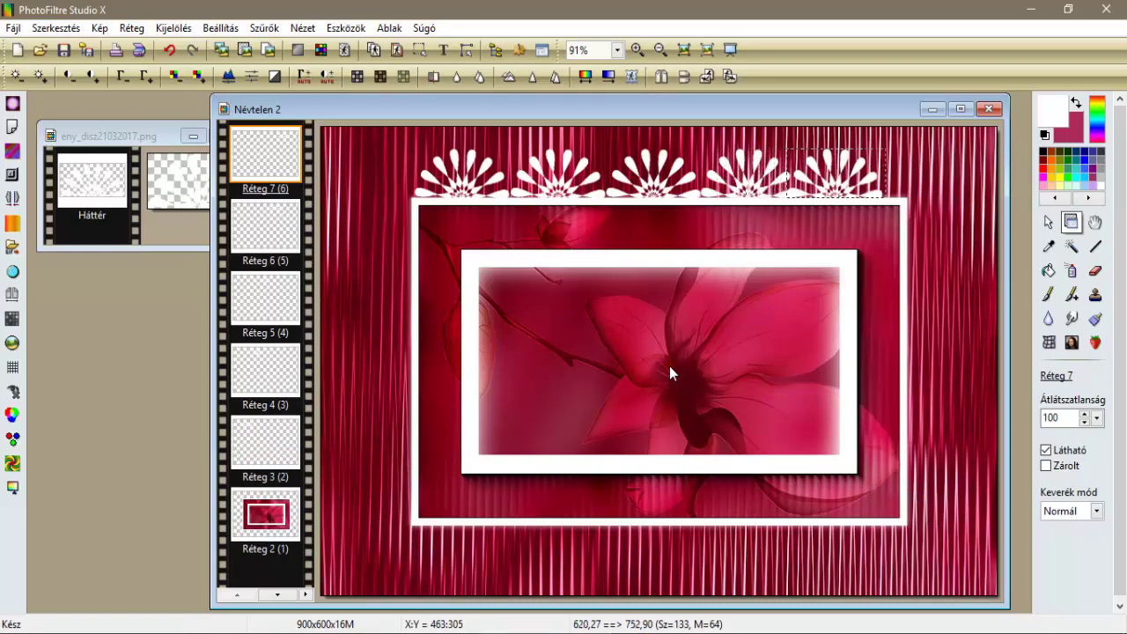
{"action": "key", "text": "Right"}
{"action": "key", "text": "Right"}
{"action": "key", "text": "Right"}
{"action": "key", "text": "Right"}
{"action": "key", "text": "Right"}
{"action": "key", "text": "Right"}
{"action": "key", "text": "Right"}
{"action": "key", "text": "Right"}
{"action": "key", "text": "Right"}
{"action": "key", "text": "Right"}
{"action": "key", "text": "Right"}
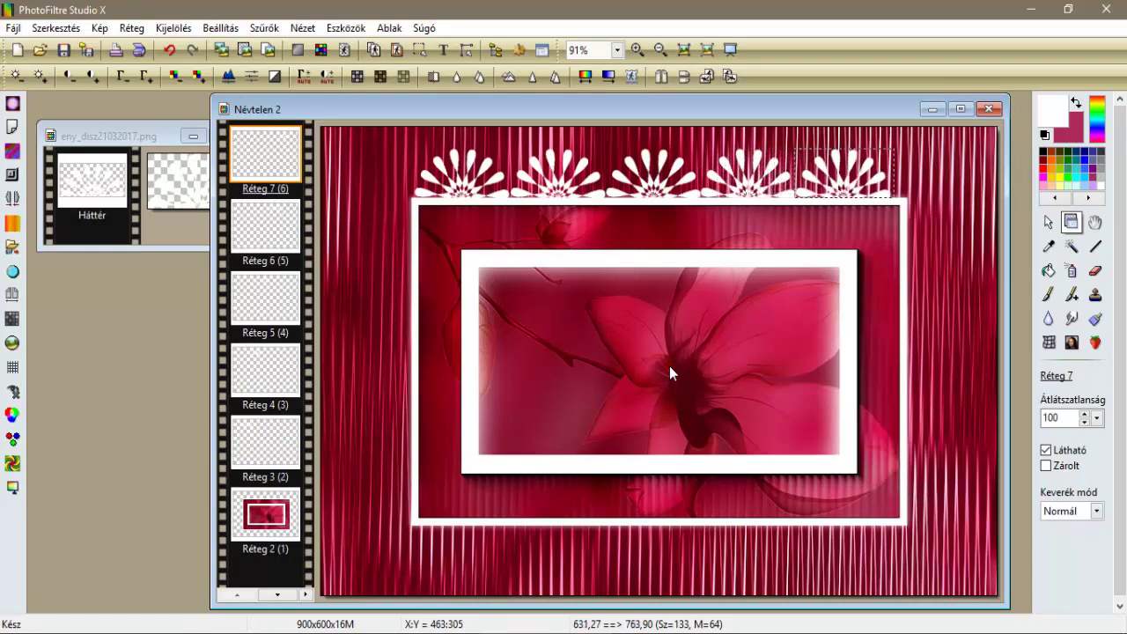
Merge the five ornament layers one after another into a single layer, Réteg 3.
{"action": "right_click", "coordinate": [257, 156]}
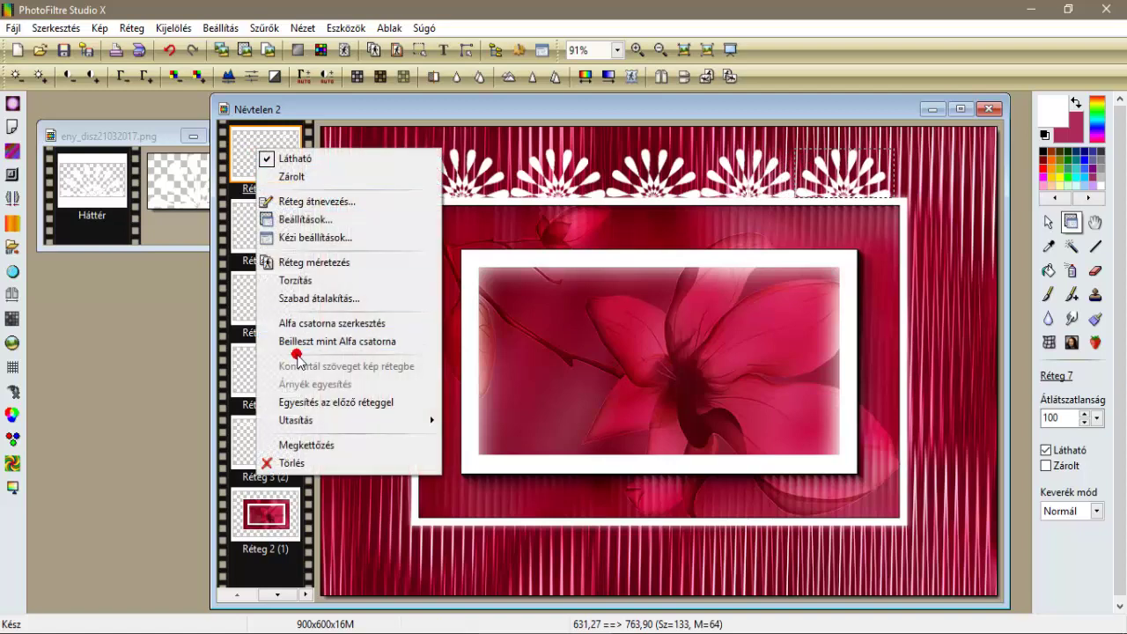
{"action": "left_click", "coordinate": [295, 401]}
{"action": "right_click", "coordinate": [268, 169]}
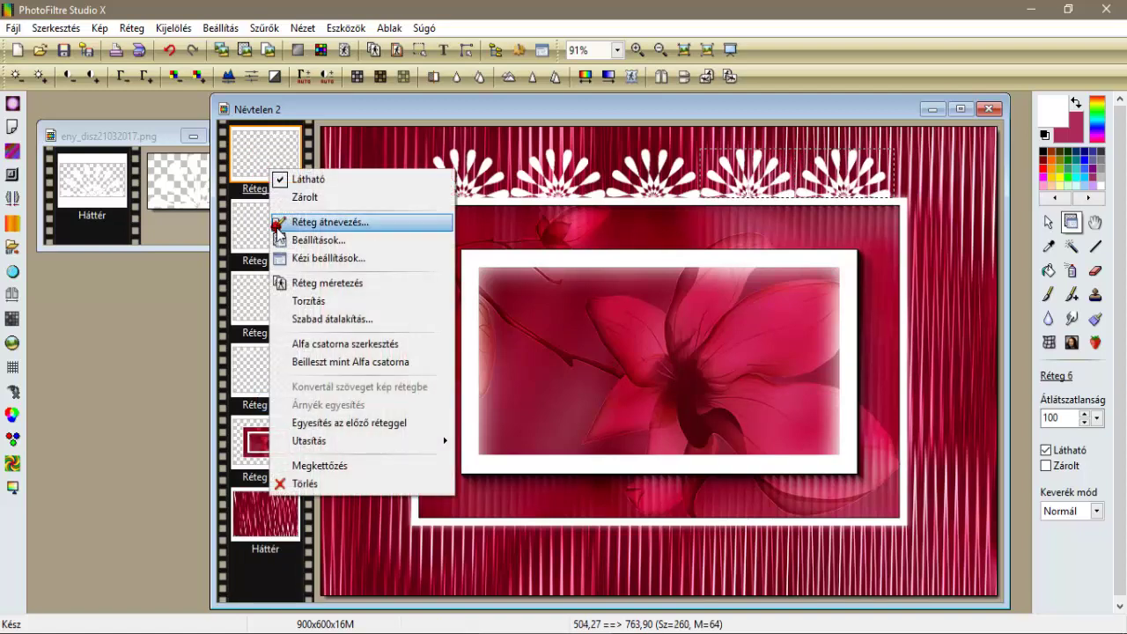
{"action": "left_click", "coordinate": [304, 423]}
{"action": "right_click", "coordinate": [283, 173]}
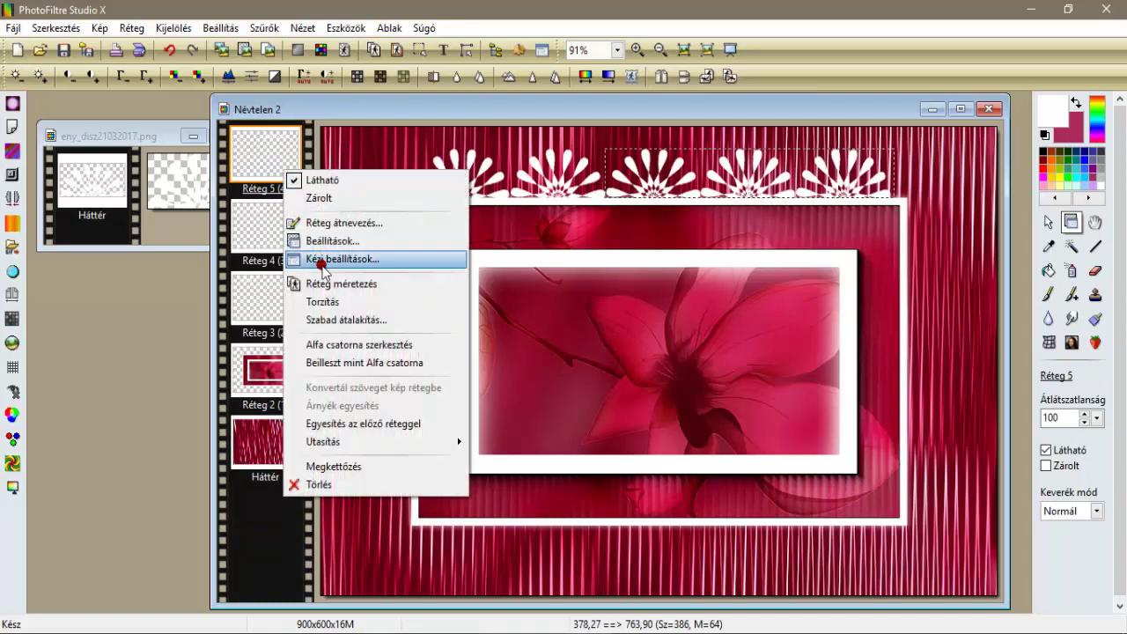
{"action": "left_click", "coordinate": [344, 423]}
{"action": "right_click", "coordinate": [282, 169]}
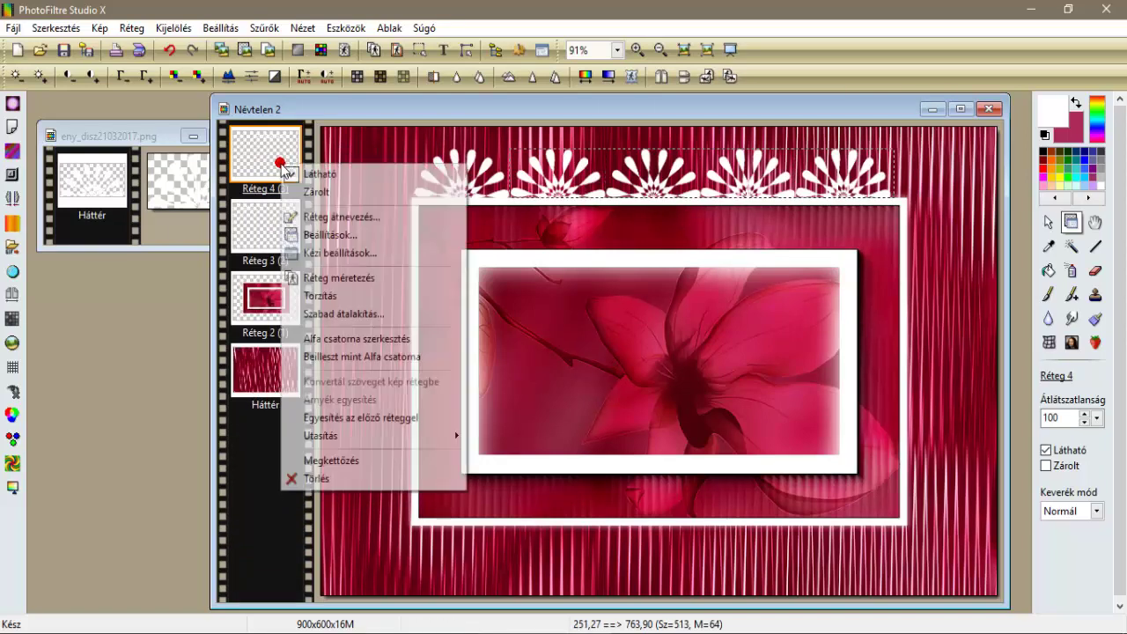
{"action": "left_click", "coordinate": [336, 416]}
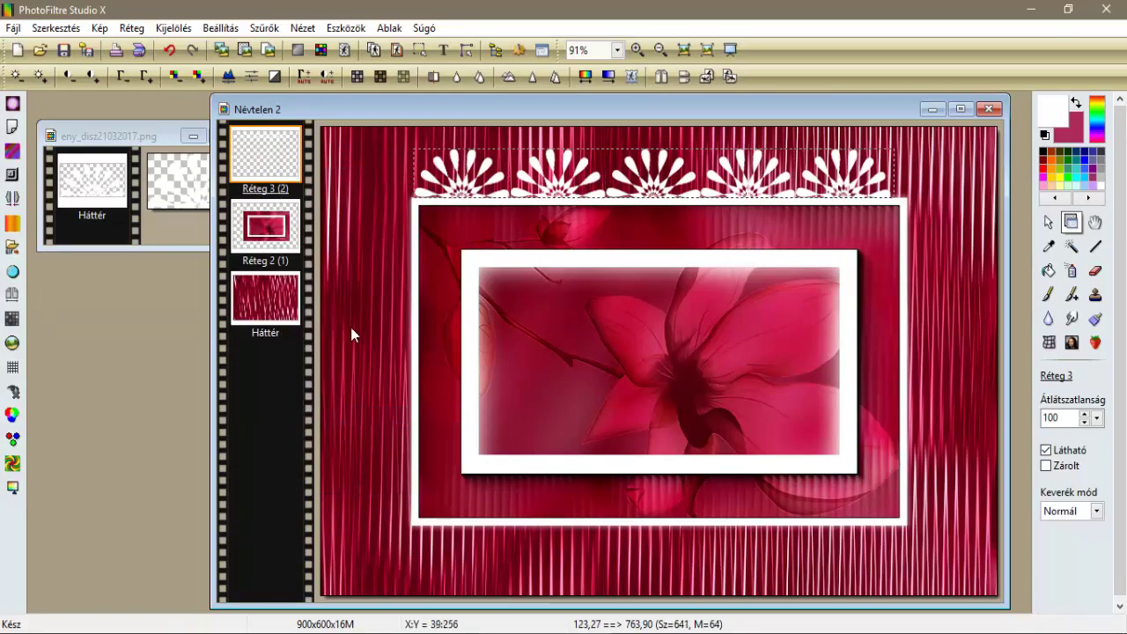
Shift the merged ornament row horizontally to position 131, 27 to centre it above the white border.
{"action": "key", "text": "Right"}
{"action": "key", "text": "Right"}
{"action": "key", "text": "Right"}
{"action": "key", "text": "Right"}
{"action": "key", "text": "Right"}
{"action": "key", "text": "Right"}
{"action": "key", "text": "Right"}
{"action": "key", "text": "Right"}
{"action": "key", "text": "Right"}
{"action": "key", "text": "Right"}
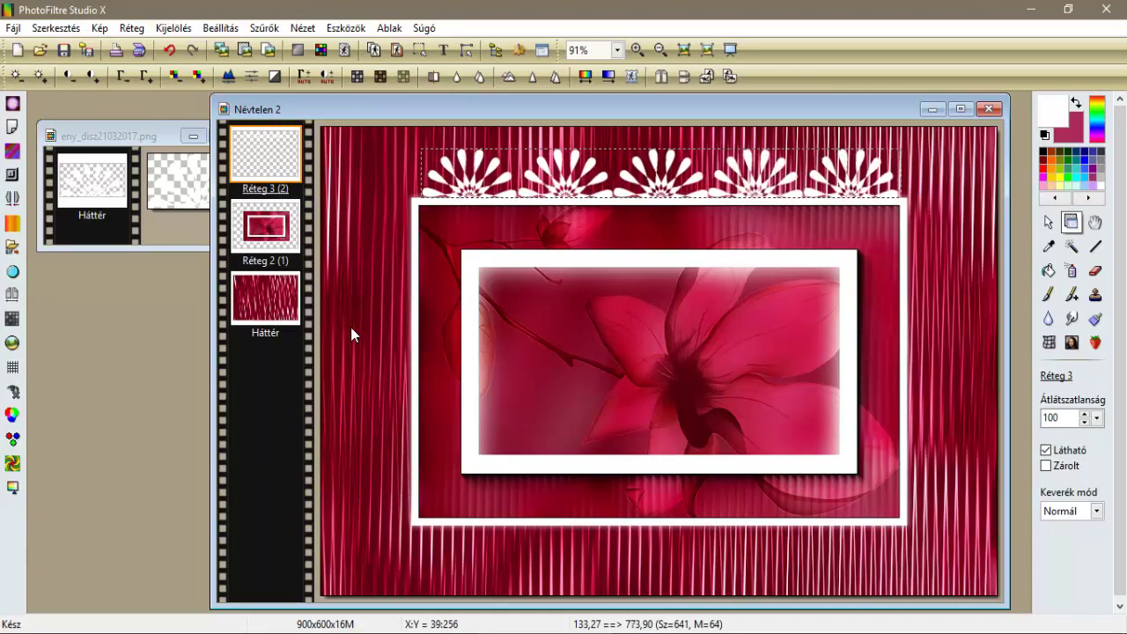
{"action": "key", "text": "Left"}
{"action": "key", "text": "Left"}
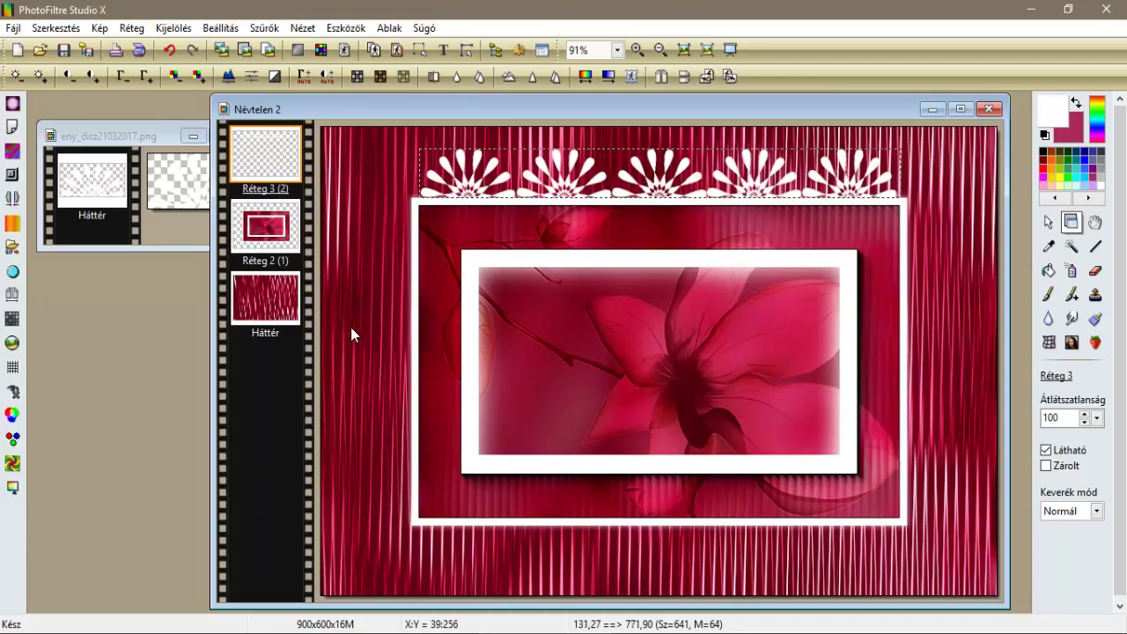
Duplicate the merged ornament row and flip the copy vertically.
{"action": "right_click", "coordinate": [490, 166]}
{"action": "left_click", "coordinate": [515, 463]}
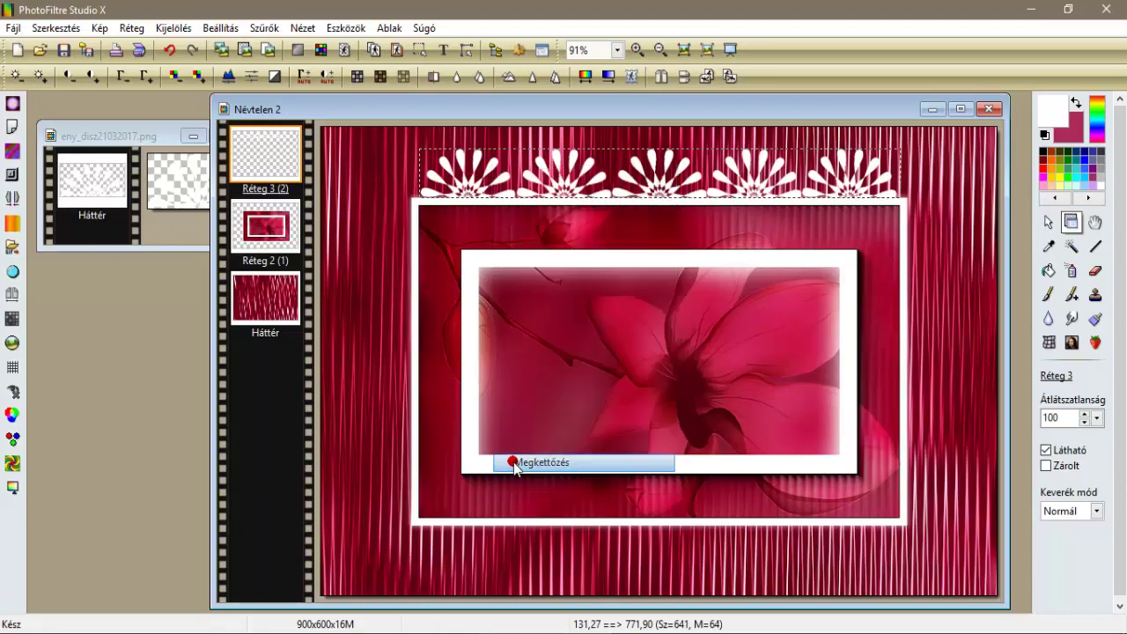
{"action": "left_click", "coordinate": [684, 79]}
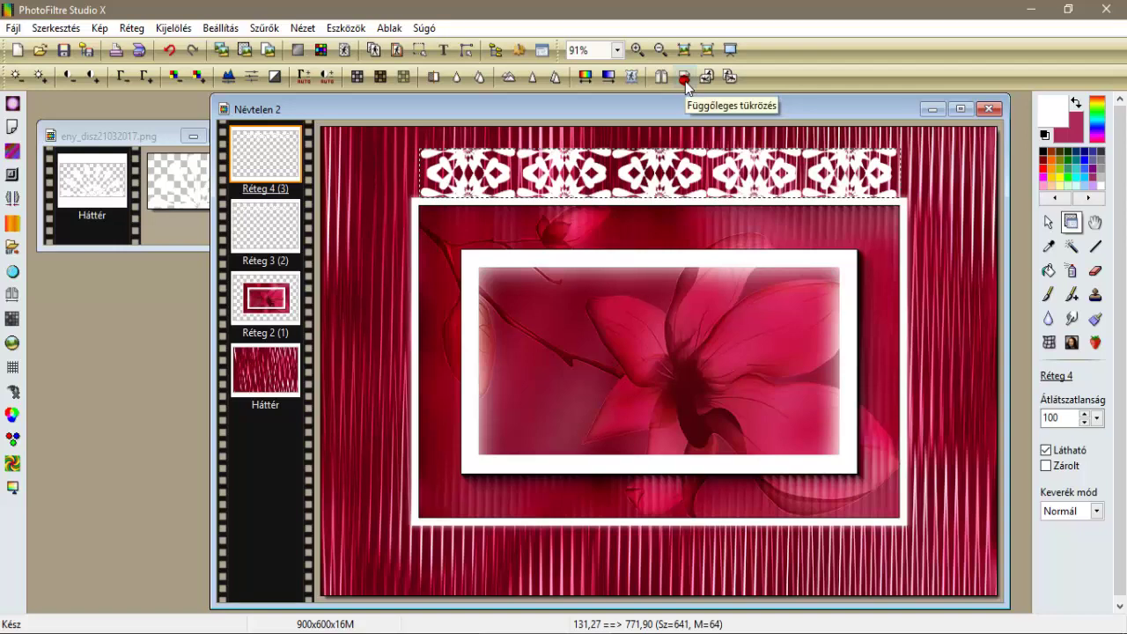
Shift the flipped ornament row straight down to about position 131, 487, over the lower edge of the white border.
{"action": "key", "text": "Down"}
{"action": "key", "text": "Down"}
{"action": "key", "text": "Down"}
{"action": "key", "text": "Down"}
{"action": "key", "text": "Down"}
{"action": "key", "text": "Down"}
{"action": "key", "text": "Down"}
{"action": "key", "text": "Down"}
{"action": "key", "text": "Down"}
{"action": "key", "text": "Down"}
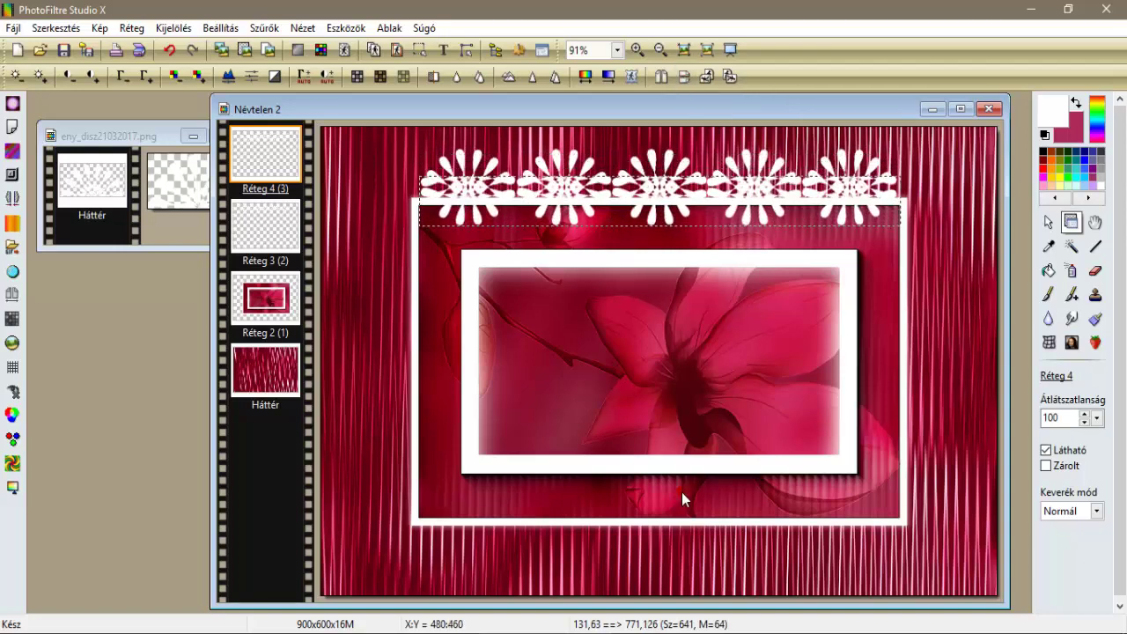
{"action": "key", "text": "Down"}
{"action": "key", "text": "Down"}
{"action": "key", "text": "Down"}
{"action": "key", "text": "Down"}
{"action": "key", "text": "Down"}
{"action": "key", "text": "Down"}
{"action": "key", "text": "Down"}
{"action": "key", "text": "Down"}
{"action": "key", "text": "Down"}
{"action": "key", "text": "Down"}
{"action": "key", "text": "Down"}
{"action": "key", "text": "Down"}
{"action": "key", "text": "Down"}
{"action": "key", "text": "Down"}
{"action": "key", "text": "Down"}
{"action": "key", "text": "Down"}
{"action": "key", "text": "Down"}
{"action": "key", "text": "Down"}
{"action": "key", "text": "Down"}
{"action": "key", "text": "Down"}
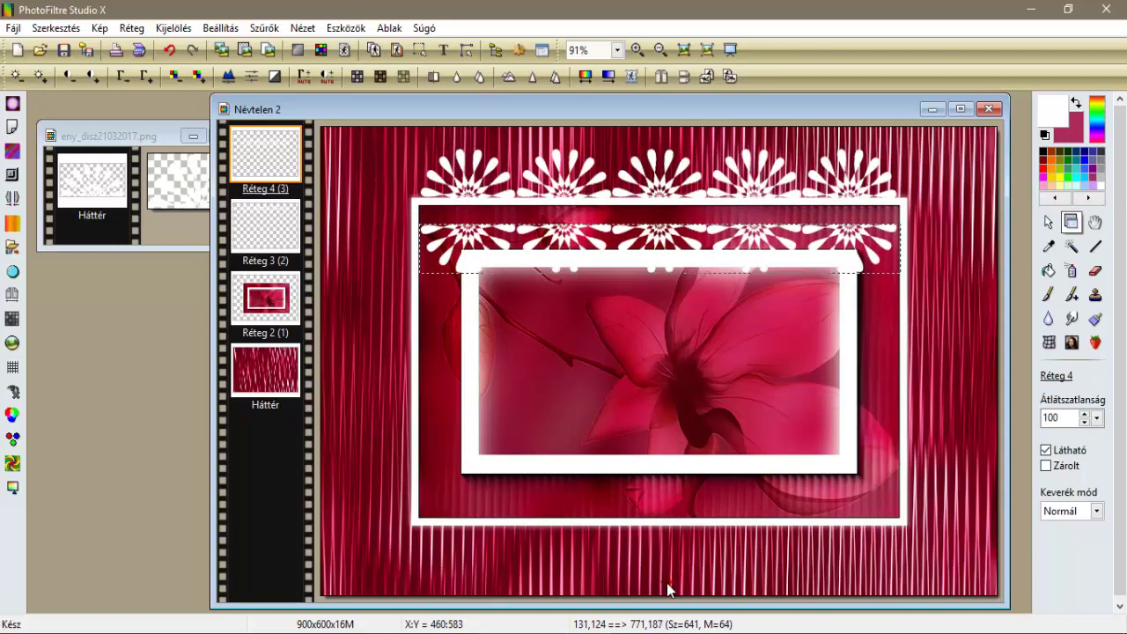
{"action": "key", "text": "Down"}
{"action": "key", "text": "Down"}
{"action": "key", "text": "Down"}
{"action": "key", "text": "Down"}
{"action": "key", "text": "Down"}
{"action": "key", "text": "Down"}
{"action": "key", "text": "Down"}
{"action": "key", "text": "Down"}
{"action": "key", "text": "Down"}
{"action": "key", "text": "Down"}
{"action": "key", "text": "Down"}
{"action": "key", "text": "Down"}
{"action": "key", "text": "Down"}
{"action": "key", "text": "Down"}
{"action": "key", "text": "Down"}
{"action": "key", "text": "Down"}
{"action": "key", "text": "Down"}
{"action": "key", "text": "Down"}
{"action": "key", "text": "Down"}
{"action": "key", "text": "Down"}
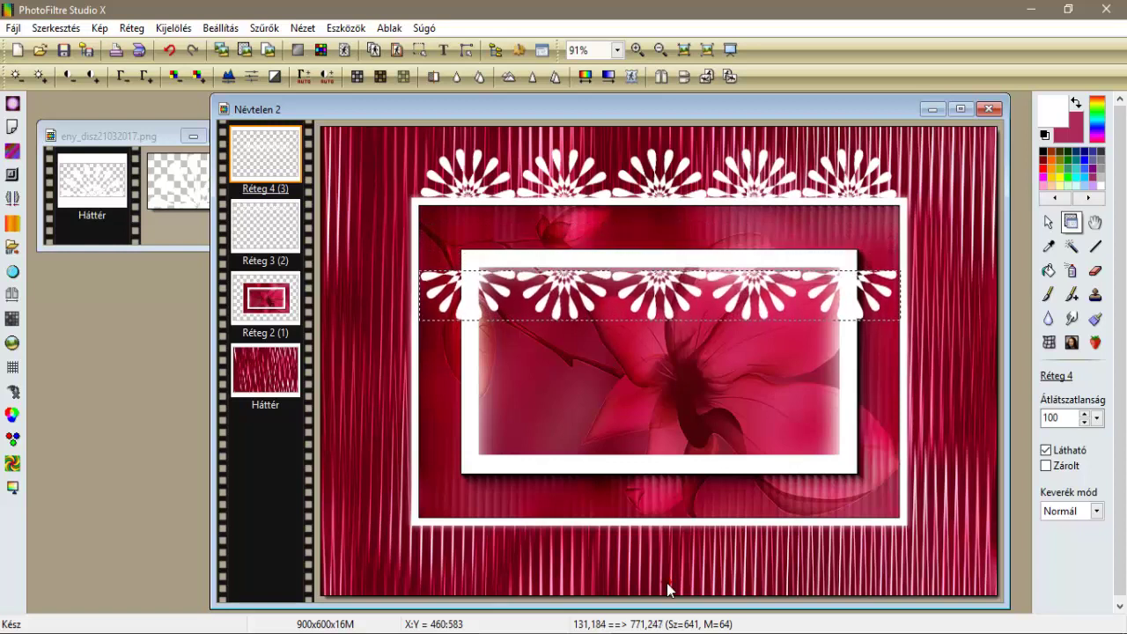
{"action": "key", "text": "Down"}
{"action": "key", "text": "Down"}
{"action": "key", "text": "Down"}
{"action": "key", "text": "Down"}
{"action": "key", "text": "Down"}
{"action": "key", "text": "Down"}
{"action": "key", "text": "Down"}
{"action": "key", "text": "Down"}
{"action": "key", "text": "Down"}
{"action": "key", "text": "Down"}
{"action": "key", "text": "Down"}
{"action": "key", "text": "Down"}
{"action": "key", "text": "Down"}
{"action": "key", "text": "Down"}
{"action": "key", "text": "Down"}
{"action": "key", "text": "Down"}
{"action": "key", "text": "Down"}
{"action": "key", "text": "Down"}
{"action": "key", "text": "Down"}
{"action": "key", "text": "Down"}
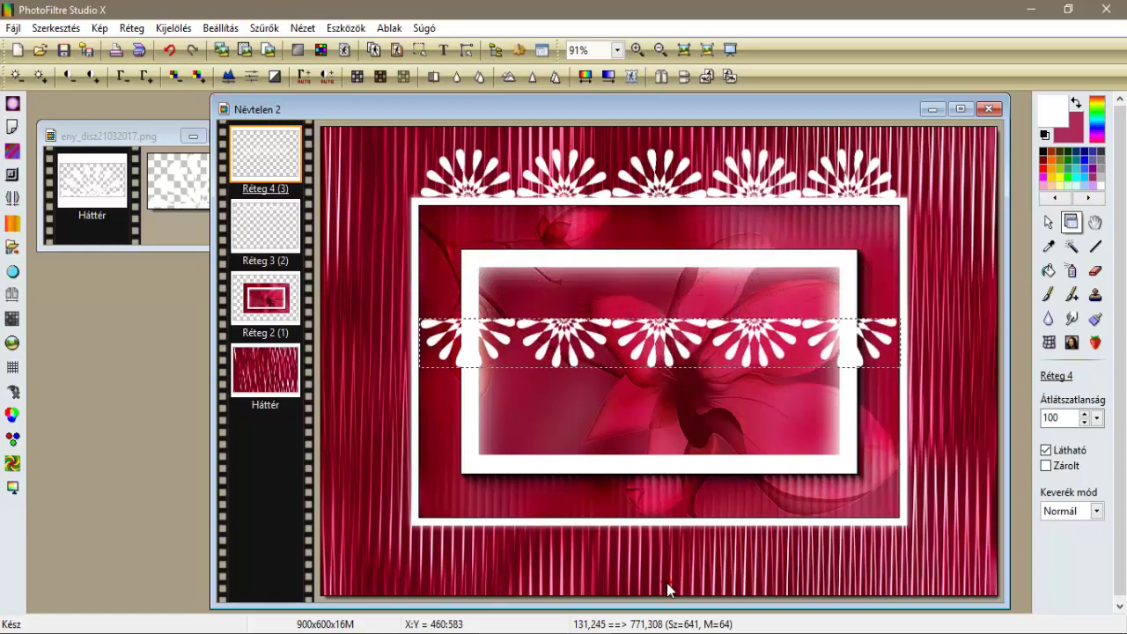
{"action": "key", "text": "Down"}
{"action": "key", "text": "Down"}
{"action": "key", "text": "Down"}
{"action": "key", "text": "Down"}
{"action": "key", "text": "Down"}
{"action": "key", "text": "Down"}
{"action": "key", "text": "Down"}
{"action": "key", "text": "Down"}
{"action": "key", "text": "Down"}
{"action": "key", "text": "Down"}
{"action": "key", "text": "Down"}
{"action": "key", "text": "Down"}
{"action": "key", "text": "Down"}
{"action": "key", "text": "Down"}
{"action": "key", "text": "Down"}
{"action": "key", "text": "Down"}
{"action": "key", "text": "Down"}
{"action": "key", "text": "Down"}
{"action": "key", "text": "Down"}
{"action": "key", "text": "Down"}
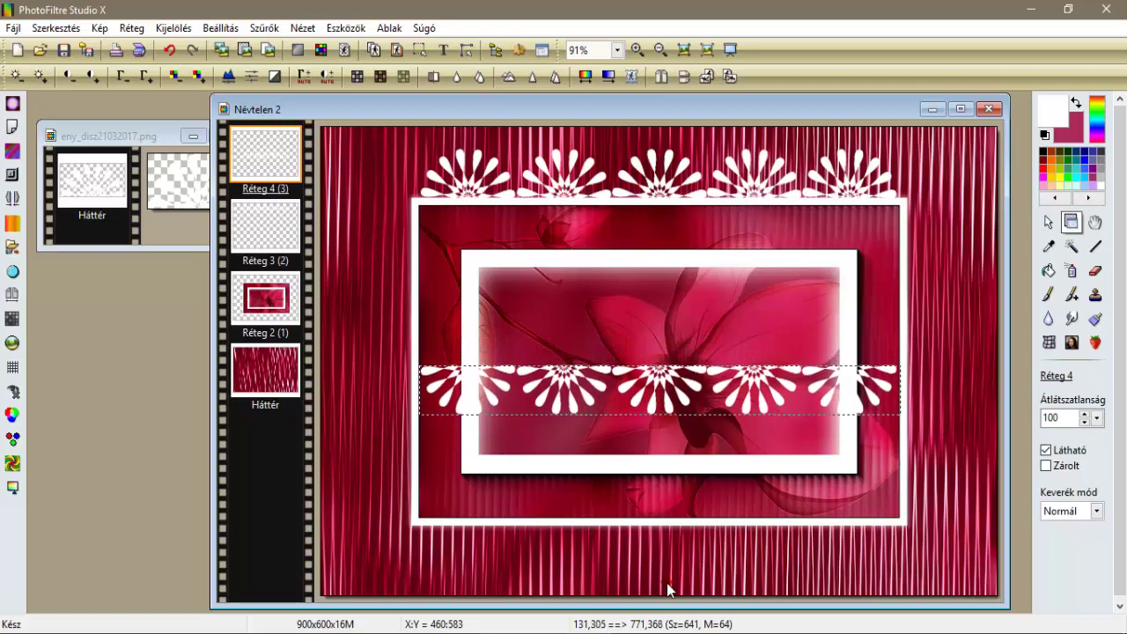
{"action": "key", "text": "Down"}
{"action": "key", "text": "Down"}
{"action": "key", "text": "Down"}
{"action": "key", "text": "Down"}
{"action": "key", "text": "Down"}
{"action": "key", "text": "Down"}
{"action": "key", "text": "Down"}
{"action": "key", "text": "Down"}
{"action": "key", "text": "Down"}
{"action": "key", "text": "Down"}
{"action": "key", "text": "Down"}
{"action": "key", "text": "Down"}
{"action": "key", "text": "Down"}
{"action": "key", "text": "Down"}
{"action": "key", "text": "Down"}
{"action": "key", "text": "Down"}
{"action": "key", "text": "Down"}
{"action": "key", "text": "Down"}
{"action": "key", "text": "Down"}
{"action": "key", "text": "Down"}
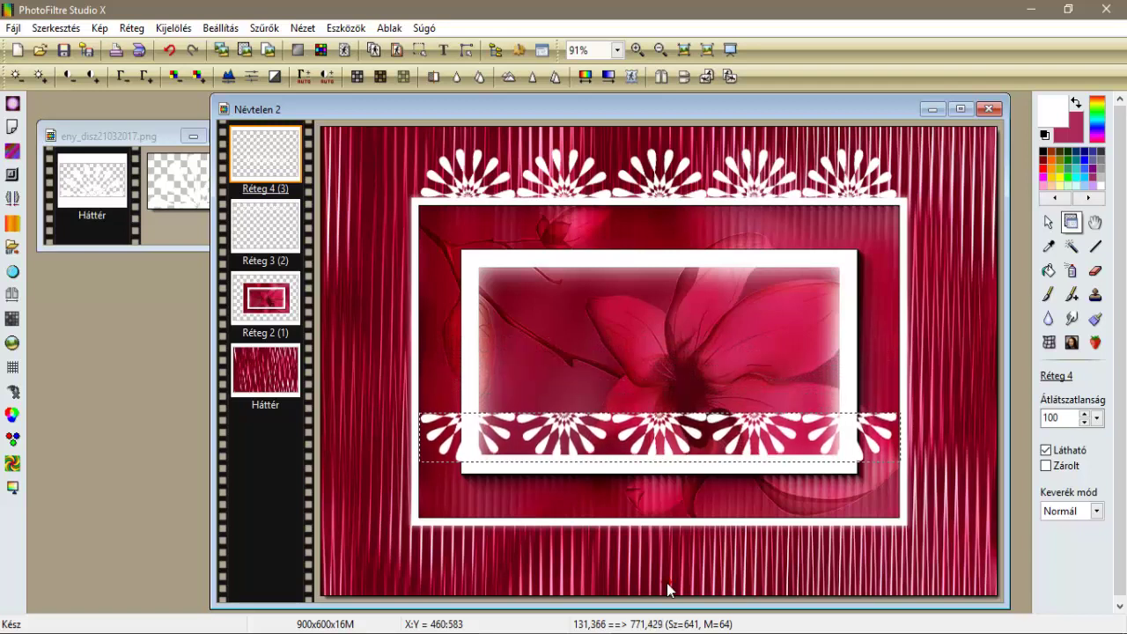
{"action": "key", "text": "Down"}
{"action": "key", "text": "Down"}
{"action": "key", "text": "Down"}
{"action": "key", "text": "Down"}
{"action": "key", "text": "Down"}
{"action": "key", "text": "Down"}
{"action": "key", "text": "Down"}
{"action": "key", "text": "Down"}
{"action": "key", "text": "Down"}
{"action": "key", "text": "Down"}
{"action": "key", "text": "Down"}
{"action": "key", "text": "Down"}
{"action": "key", "text": "Down"}
{"action": "key", "text": "Down"}
{"action": "key", "text": "Down"}
{"action": "key", "text": "Down"}
{"action": "key", "text": "Down"}
{"action": "key", "text": "Down"}
{"action": "key", "text": "Down"}
{"action": "key", "text": "Down"}
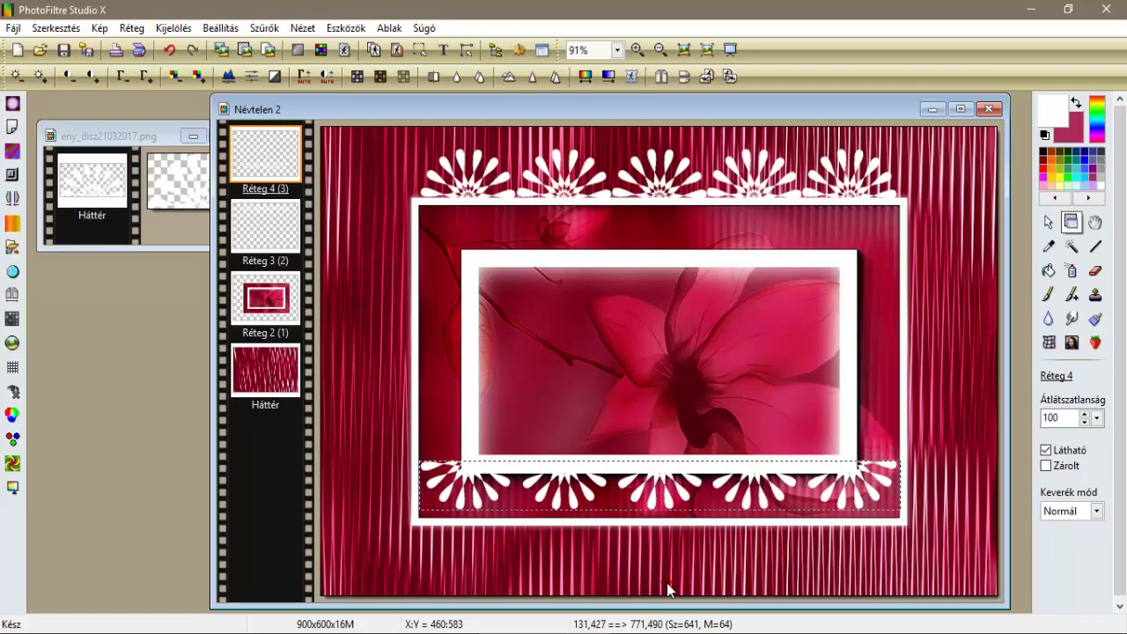
{"action": "key", "text": "Down"}
{"action": "key", "text": "Down"}
{"action": "key", "text": "Down"}
{"action": "key", "text": "Down"}
{"action": "key", "text": "Down"}
{"action": "key", "text": "Down"}
{"action": "key", "text": "Down"}
{"action": "key", "text": "Down"}
{"action": "key", "text": "Down"}
{"action": "key", "text": "Down"}
{"action": "key", "text": "Down"}
{"action": "key", "text": "Down"}
{"action": "key", "text": "Down"}
{"action": "key", "text": "Down"}
{"action": "key", "text": "Down"}
{"action": "key", "text": "Down"}
{"action": "key", "text": "Down"}
{"action": "key", "text": "Down"}
{"action": "key", "text": "Down"}
{"action": "key", "text": "Down"}
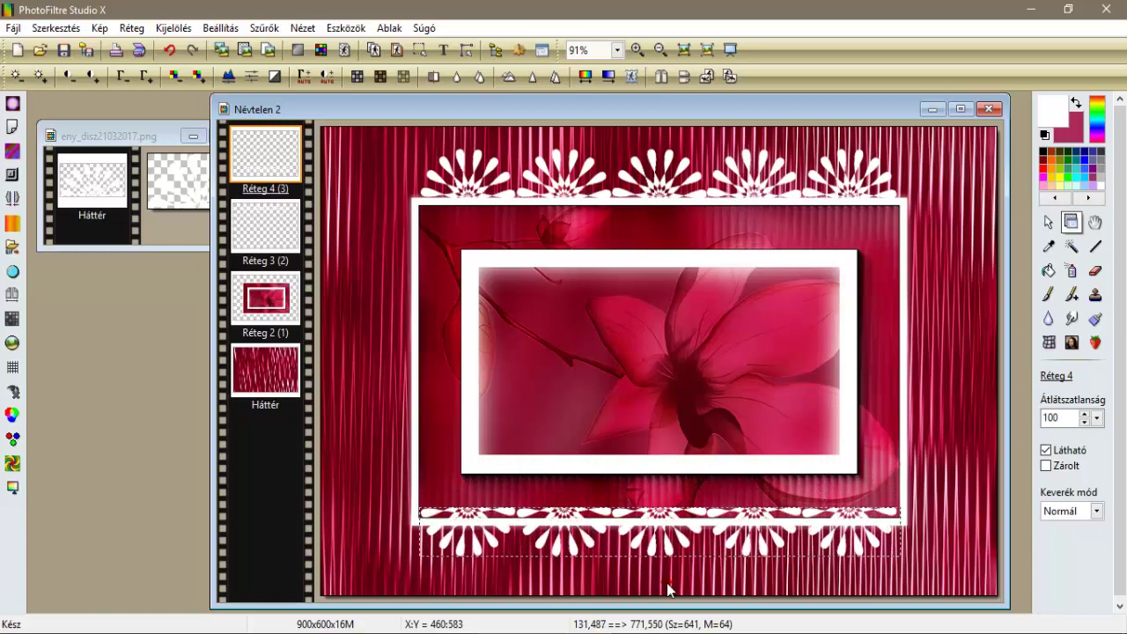
Shift the flipped ornament row straight down to position 131, 510, just below the lower white border.
{"action": "key", "text": "Down"}
{"action": "key", "text": "Down"}
{"action": "key", "text": "Down"}
{"action": "key", "text": "Down"}
{"action": "key", "text": "Down"}
{"action": "key", "text": "Down"}
{"action": "key", "text": "Down"}
{"action": "key", "text": "Down"}
{"action": "key", "text": "Down"}
{"action": "key", "text": "Down"}
{"action": "key", "text": "Down"}
{"action": "key", "text": "Down"}
{"action": "key", "text": "Down"}
{"action": "key", "text": "Down"}
{"action": "key", "text": "Down"}
{"action": "key", "text": "Down"}
{"action": "key", "text": "Down"}
{"action": "key", "text": "Down"}
{"action": "key", "text": "Down"}
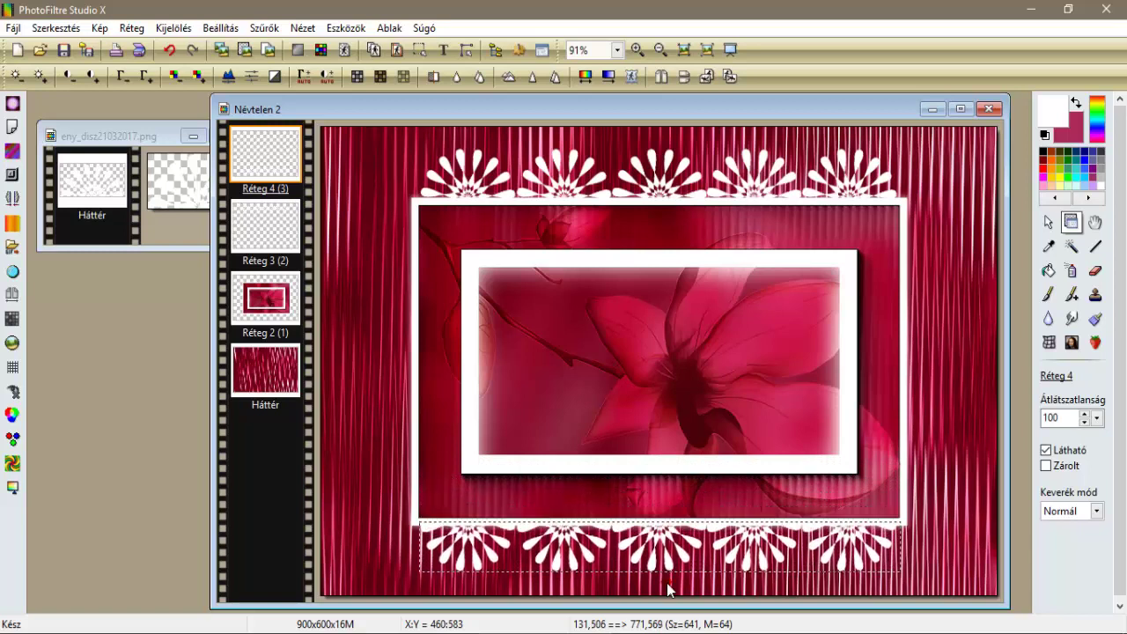
{"action": "key", "text": "Down"}
{"action": "key", "text": "Down"}
{"action": "key", "text": "Down"}
{"action": "key", "text": "Down"}
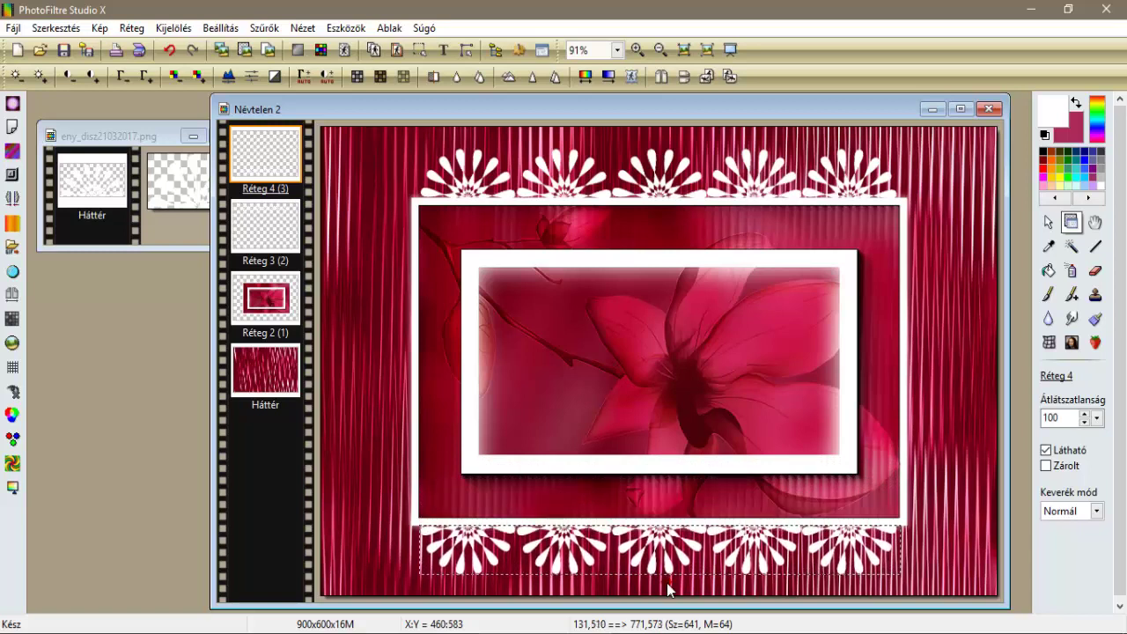
Merge the lower ornament row, Réteg 4, into the upper ornament row's layer, Réteg 3.
{"action": "left_click", "coordinate": [268, 379]}
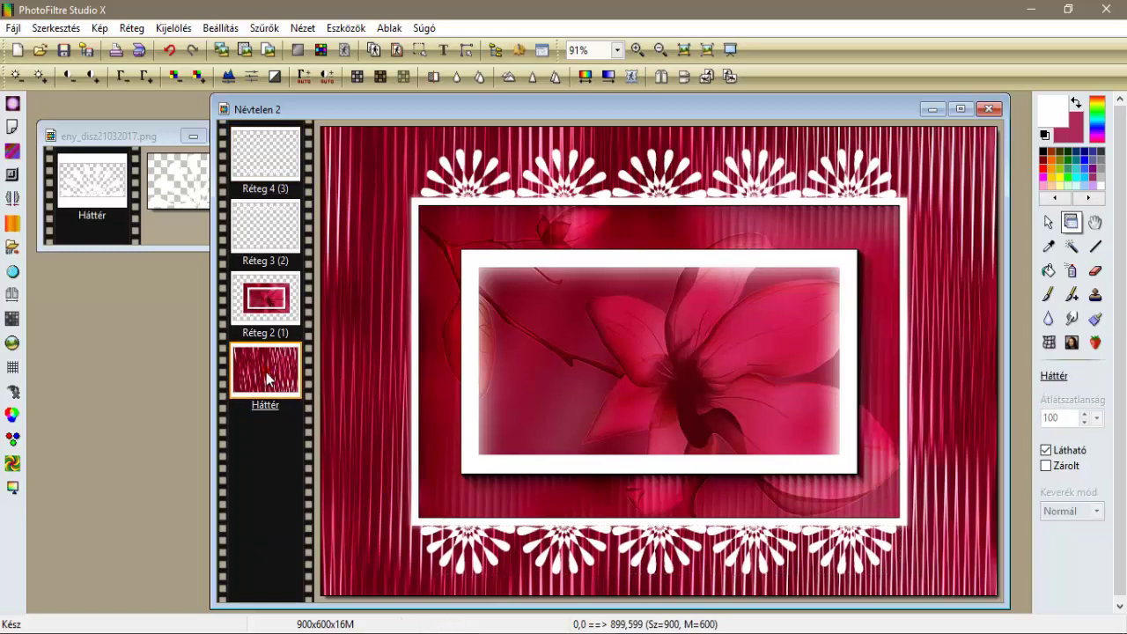
{"action": "right_click", "coordinate": [262, 156]}
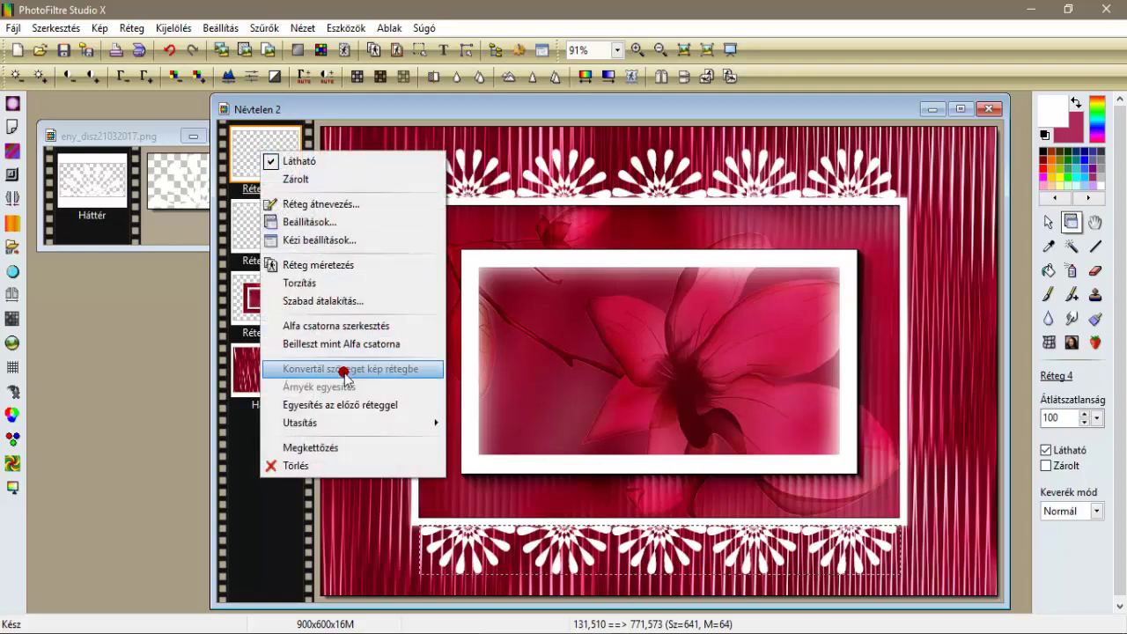
{"action": "left_click", "coordinate": [344, 403]}
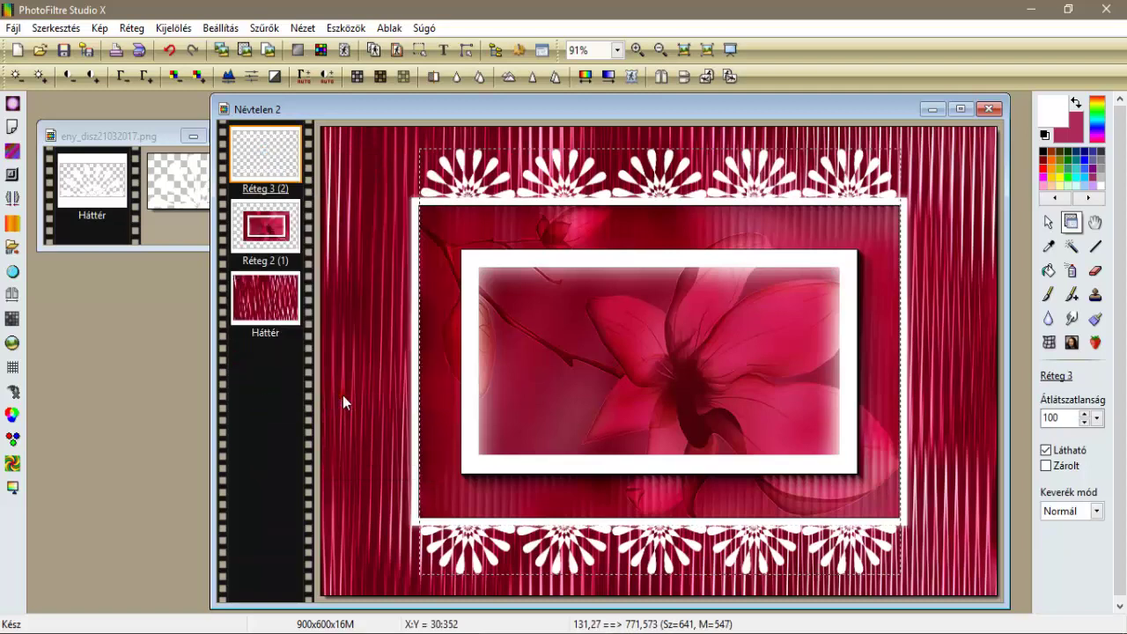
Paste another white ornament, rotate it 90° clockwise and place it at about 781, 88 against the right white border's outer edge.
{"action": "left_click", "coordinate": [247, 53]}
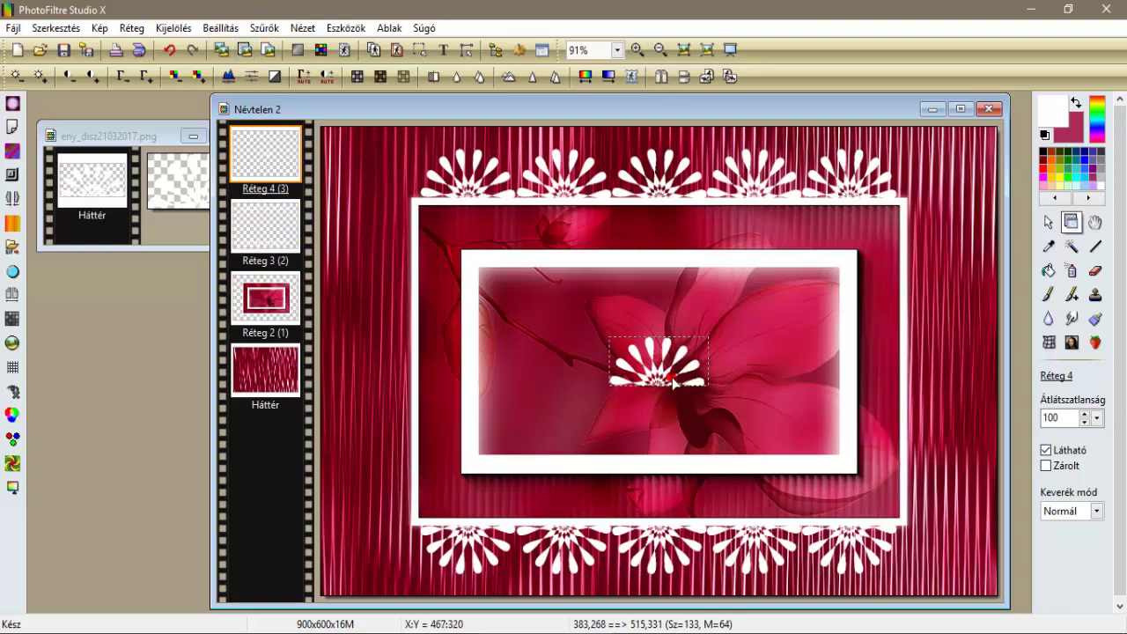
{"action": "left_click", "coordinate": [727, 77]}
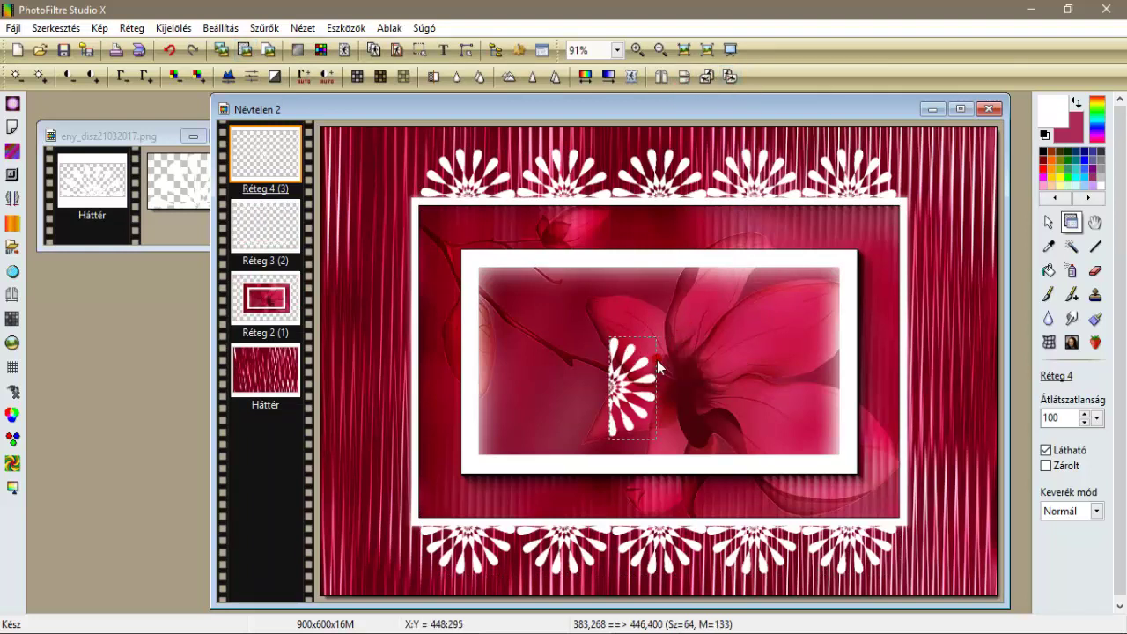
{"action": "left_click_drag", "start_coordinate": [643, 361], "coordinate": [941, 224]}
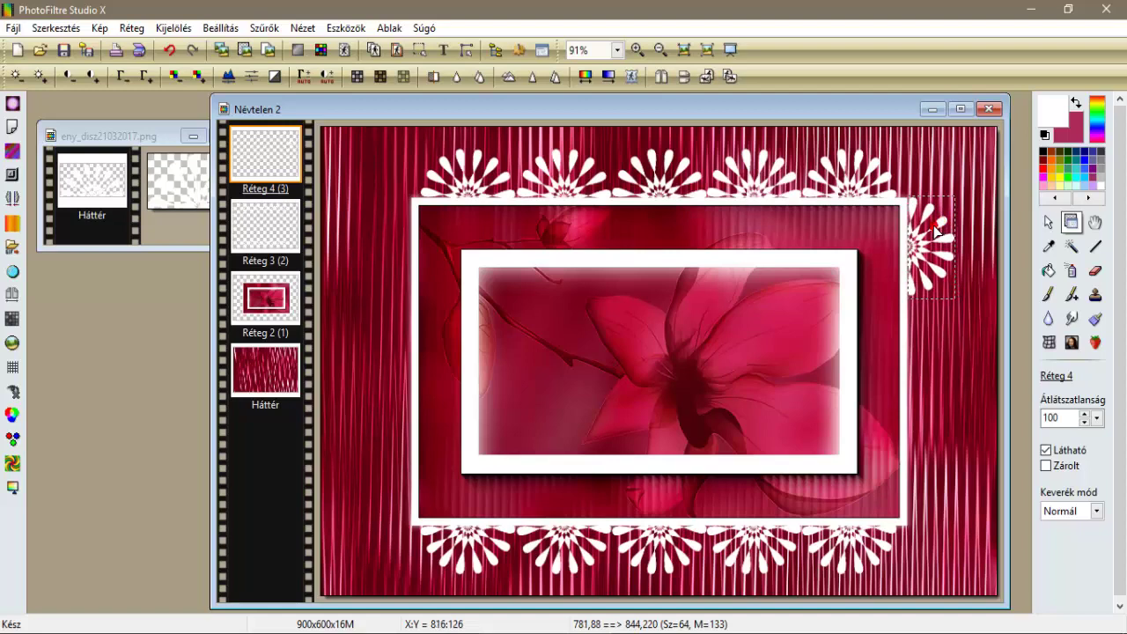
Duplicate the rotated ornament and shift the copy straight down to position 781, 219, directly below the first.
{"action": "right_click", "coordinate": [936, 233]}
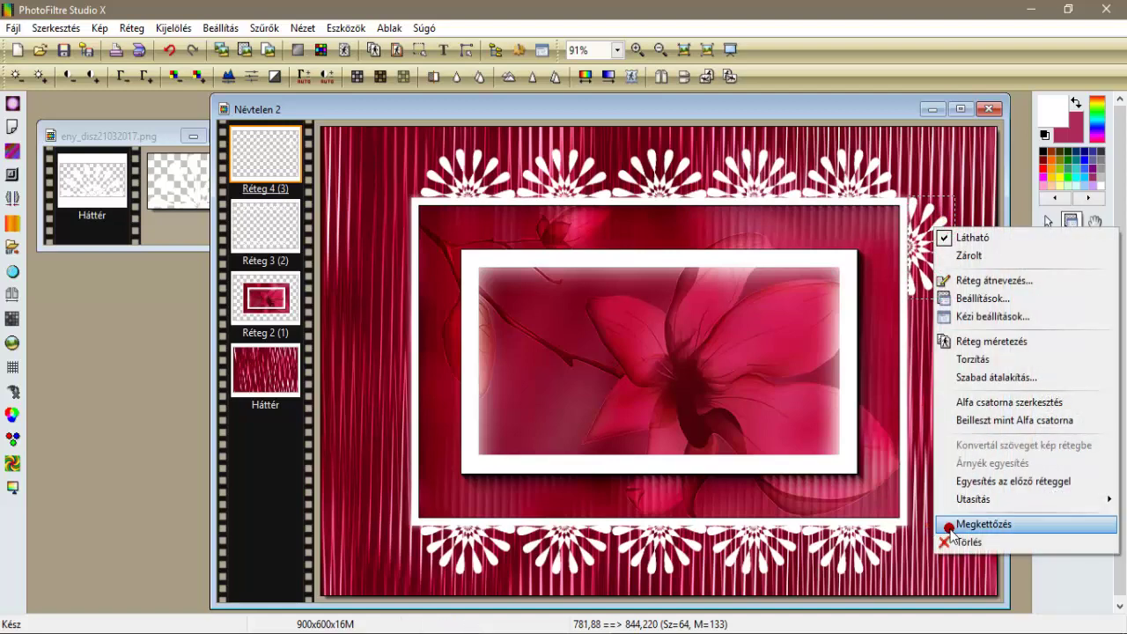
{"action": "left_click", "coordinate": [977, 524]}
{"action": "key", "text": "Down"}
{"action": "key", "text": "Down"}
{"action": "key", "text": "Down"}
{"action": "key", "text": "Down"}
{"action": "key", "text": "Down"}
{"action": "key", "text": "Down"}
{"action": "key", "text": "Down"}
{"action": "key", "text": "Down"}
{"action": "key", "text": "Down"}
{"action": "key", "text": "Down"}
{"action": "key", "text": "Down"}
{"action": "key", "text": "Down"}
{"action": "key", "text": "Down"}
{"action": "key", "text": "Down"}
{"action": "key", "text": "Down"}
{"action": "key", "text": "Down"}
{"action": "key", "text": "Down"}
{"action": "key", "text": "Down"}
{"action": "key", "text": "Down"}
{"action": "key", "text": "Down"}
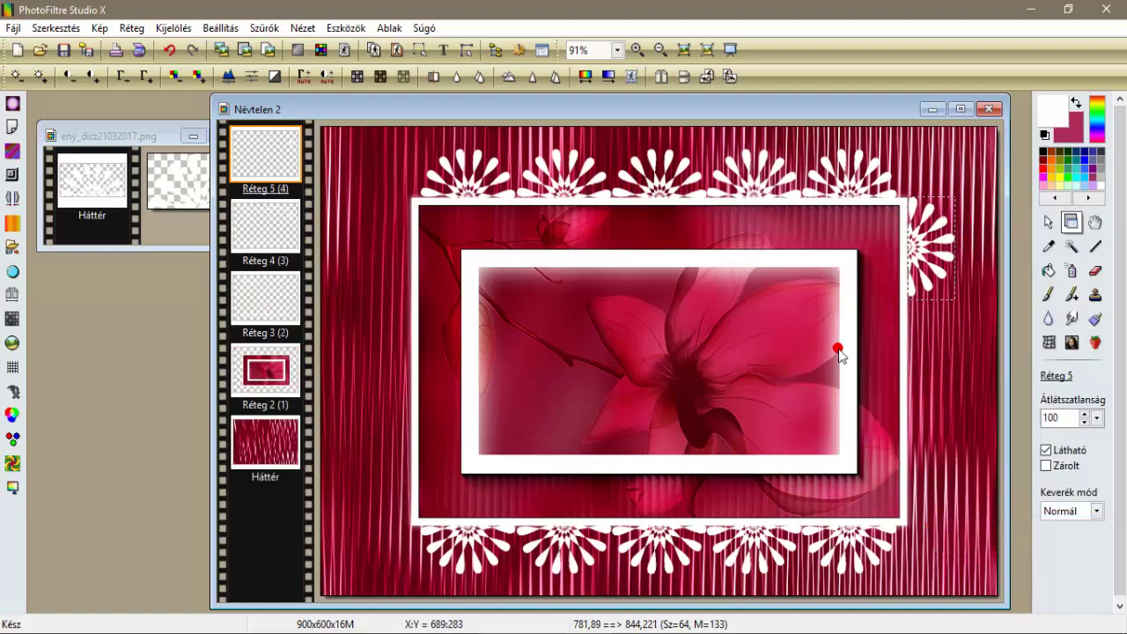
{"action": "key", "text": "Down"}
{"action": "key", "text": "Down"}
{"action": "key", "text": "Down"}
{"action": "key", "text": "Down"}
{"action": "key", "text": "Down"}
{"action": "key", "text": "Down"}
{"action": "key", "text": "Down"}
{"action": "key", "text": "Down"}
{"action": "key", "text": "Down"}
{"action": "key", "text": "Down"}
{"action": "key", "text": "Down"}
{"action": "key", "text": "Down"}
{"action": "key", "text": "Down"}
{"action": "key", "text": "Down"}
{"action": "key", "text": "Down"}
{"action": "key", "text": "Down"}
{"action": "key", "text": "Down"}
{"action": "key", "text": "Down"}
{"action": "key", "text": "Down"}
{"action": "key", "text": "Down"}
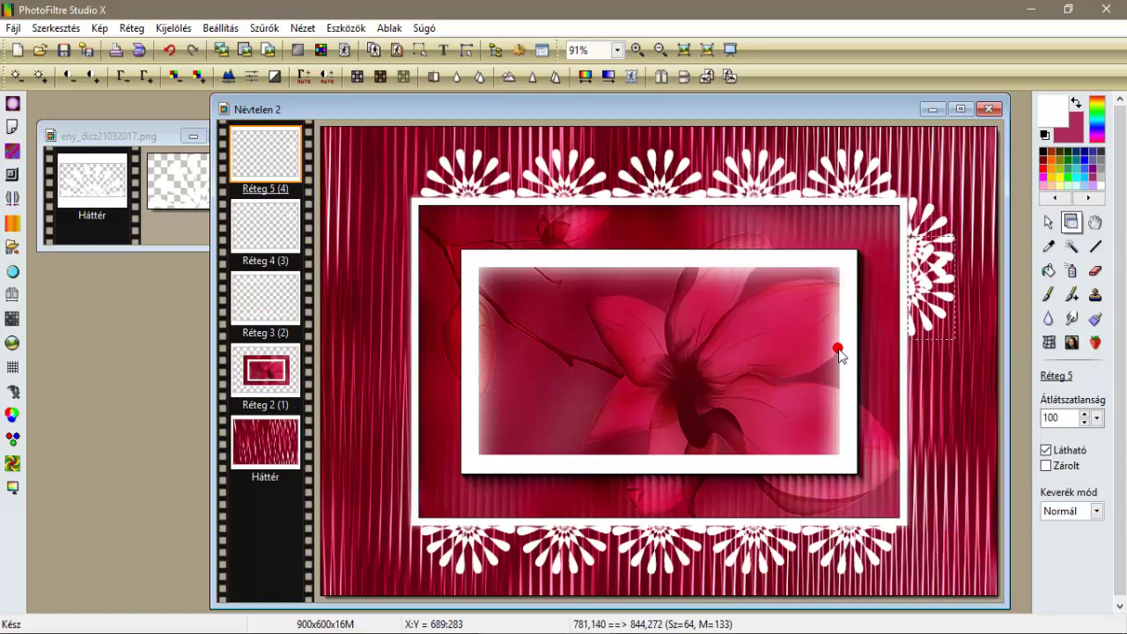
{"action": "key", "text": "Down"}
{"action": "key", "text": "Down"}
{"action": "key", "text": "Down"}
{"action": "key", "text": "Down"}
{"action": "key", "text": "Down"}
{"action": "key", "text": "Down"}
{"action": "key", "text": "Down"}
{"action": "key", "text": "Down"}
{"action": "key", "text": "Down"}
{"action": "key", "text": "Down"}
{"action": "key", "text": "Down"}
{"action": "key", "text": "Down"}
{"action": "key", "text": "Down"}
{"action": "key", "text": "Down"}
{"action": "key", "text": "Down"}
{"action": "key", "text": "Down"}
{"action": "key", "text": "Down"}
{"action": "key", "text": "Down"}
{"action": "key", "text": "Down"}
{"action": "key", "text": "Down"}
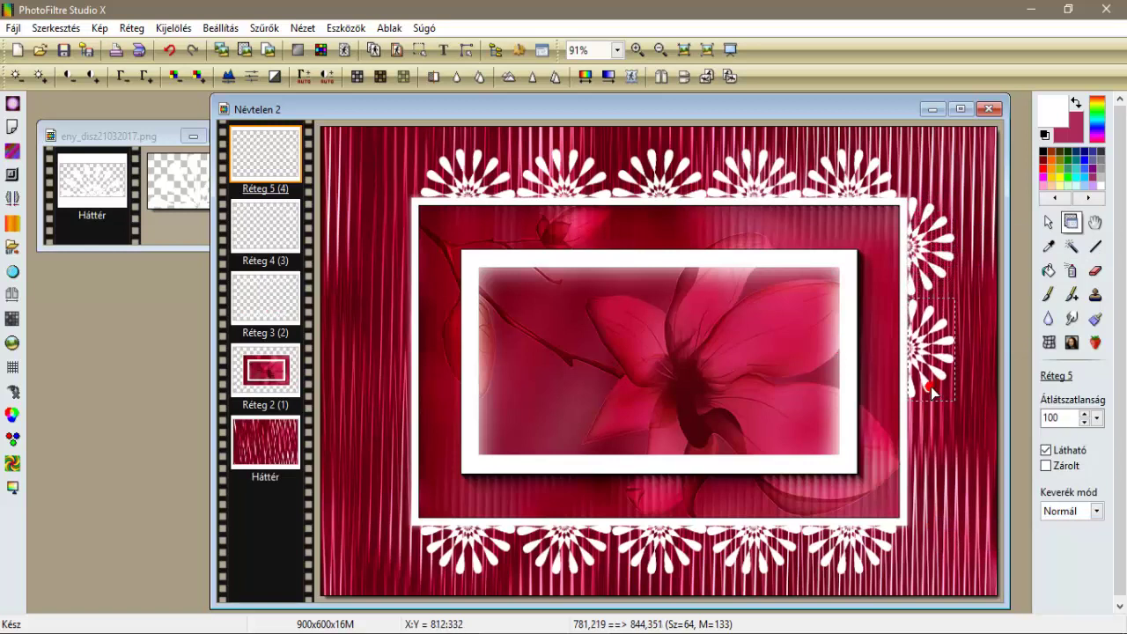
Duplicate the second side ornament and shift the copy straight down to position 781, 349 to complete a column of three.
{"action": "right_click", "coordinate": [932, 393]}
{"action": "left_click", "coordinate": [947, 353]}
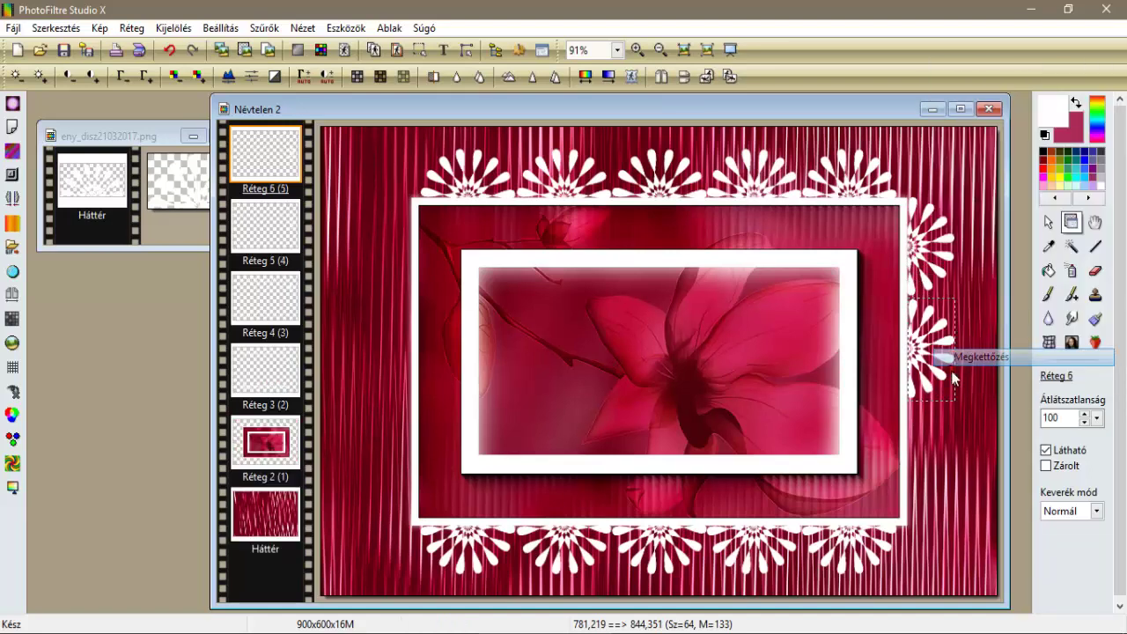
{"action": "key", "text": "Down"}
{"action": "key", "text": "Down"}
{"action": "key", "text": "Down"}
{"action": "key", "text": "Down"}
{"action": "key", "text": "Down"}
{"action": "key", "text": "Down"}
{"action": "key", "text": "Down"}
{"action": "key", "text": "Down"}
{"action": "key", "text": "Down"}
{"action": "key", "text": "Down"}
{"action": "key", "text": "Down"}
{"action": "key", "text": "Down"}
{"action": "key", "text": "Down"}
{"action": "key", "text": "Down"}
{"action": "key", "text": "Down"}
{"action": "key", "text": "Down"}
{"action": "key", "text": "Down"}
{"action": "key", "text": "Down"}
{"action": "key", "text": "Down"}
{"action": "key", "text": "Down"}
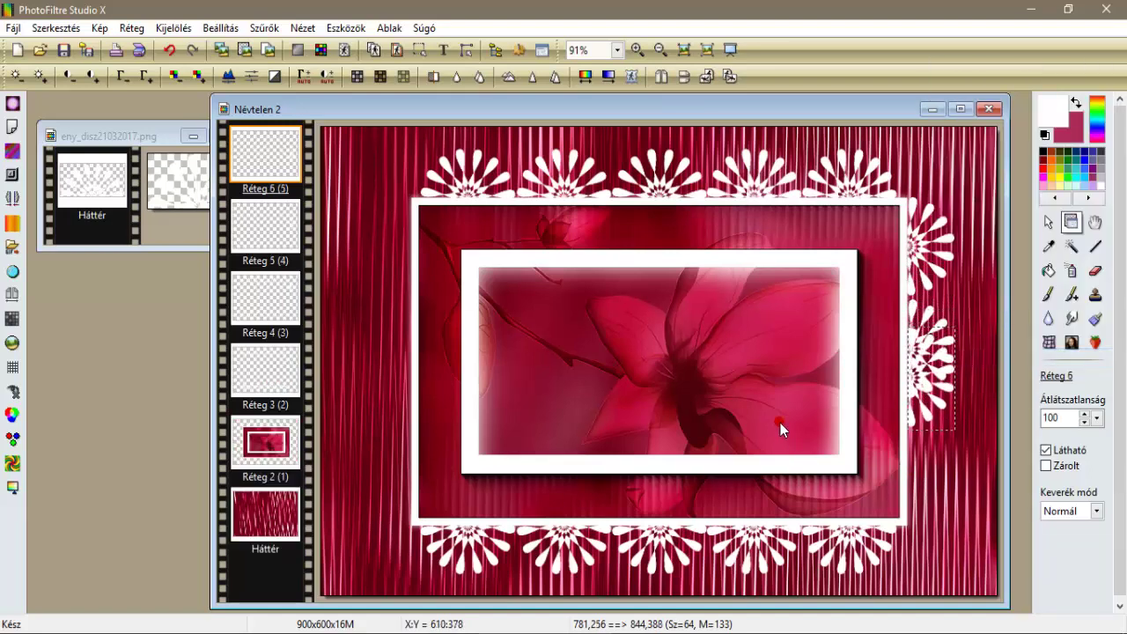
{"action": "key", "text": "Down"}
{"action": "key", "text": "Down"}
{"action": "key", "text": "Down"}
{"action": "key", "text": "Down"}
{"action": "key", "text": "Down"}
{"action": "key", "text": "Down"}
{"action": "key", "text": "Down"}
{"action": "key", "text": "Down"}
{"action": "key", "text": "Down"}
{"action": "key", "text": "Down"}
{"action": "key", "text": "Down"}
{"action": "key", "text": "Down"}
{"action": "key", "text": "Down"}
{"action": "key", "text": "Down"}
{"action": "key", "text": "Down"}
{"action": "key", "text": "Down"}
{"action": "key", "text": "Down"}
{"action": "key", "text": "Down"}
{"action": "key", "text": "Down"}
{"action": "key", "text": "Down"}
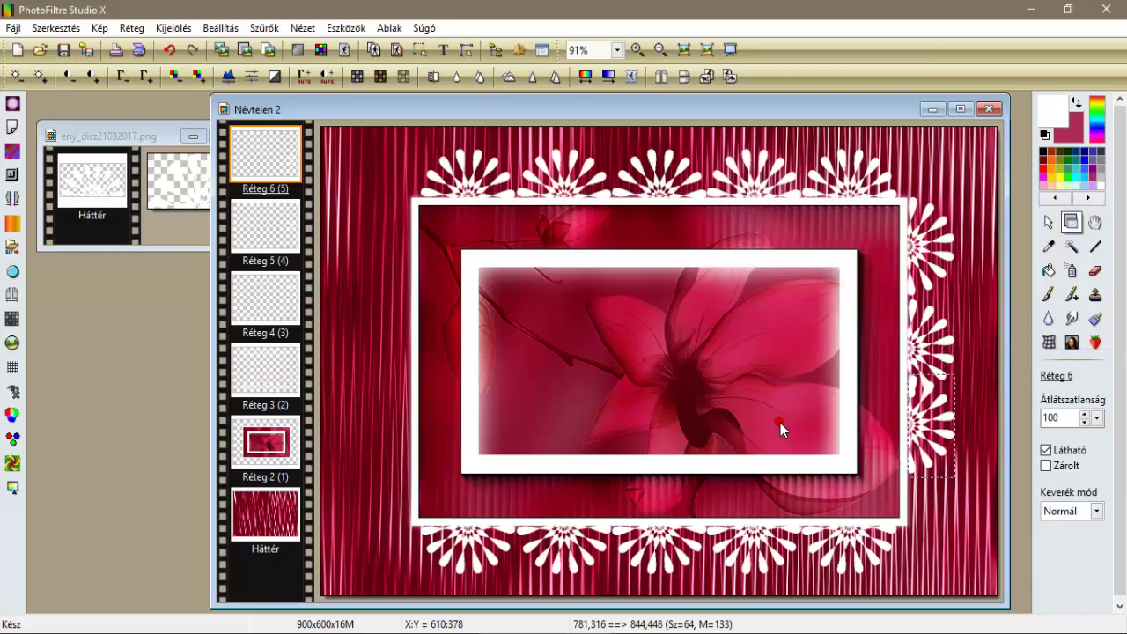
{"action": "key", "text": "Down"}
{"action": "key", "text": "Down"}
{"action": "key", "text": "Down"}
{"action": "key", "text": "Down"}
{"action": "key", "text": "Down"}
{"action": "key", "text": "Down"}
{"action": "key", "text": "Down"}
{"action": "key", "text": "Down"}
{"action": "key", "text": "Down"}
{"action": "key", "text": "Down"}
{"action": "key", "text": "Down"}
{"action": "key", "text": "Down"}
{"action": "key", "text": "Down"}
{"action": "key", "text": "Down"}
{"action": "key", "text": "Down"}
{"action": "key", "text": "Down"}
{"action": "key", "text": "Down"}
{"action": "key", "text": "Down"}
{"action": "key", "text": "Down"}
{"action": "key", "text": "Down"}
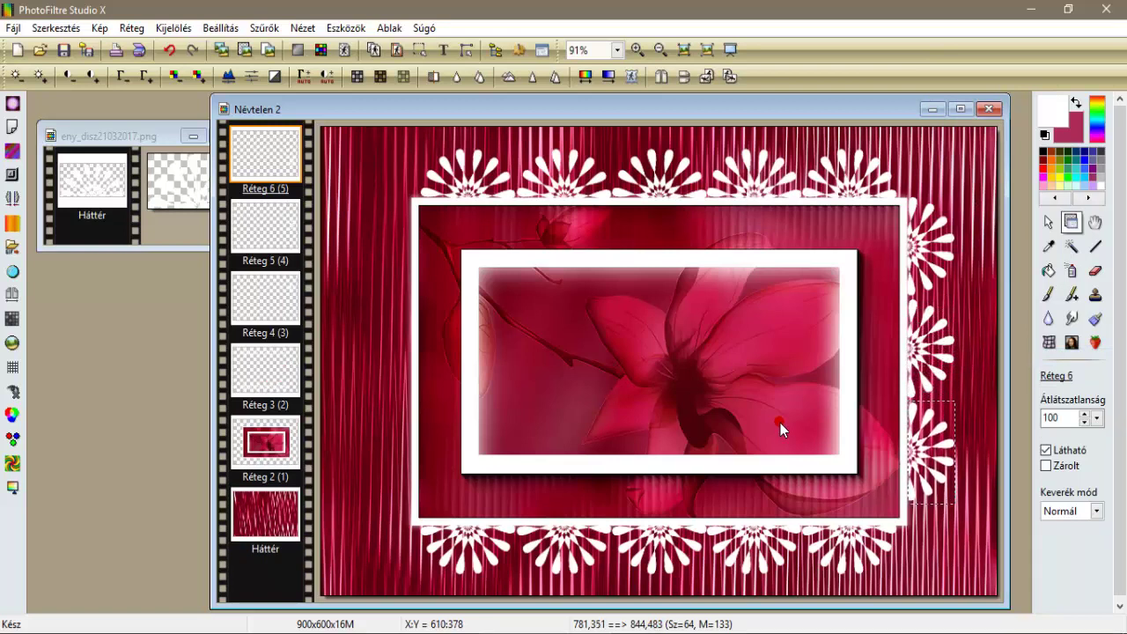
{"action": "key", "text": "Up"}
{"action": "key", "text": "Up"}
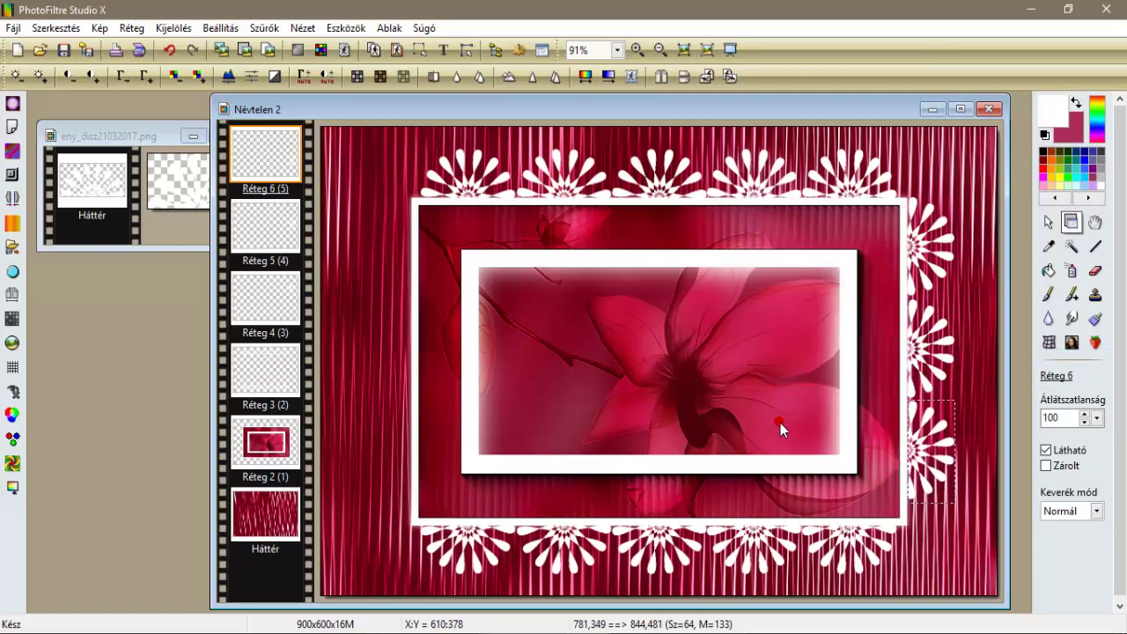
Merge the three side ornaments into one layer, Réteg 4, and centre the column vertically along the border at position 781, 102.
{"action": "right_click", "coordinate": [262, 154]}
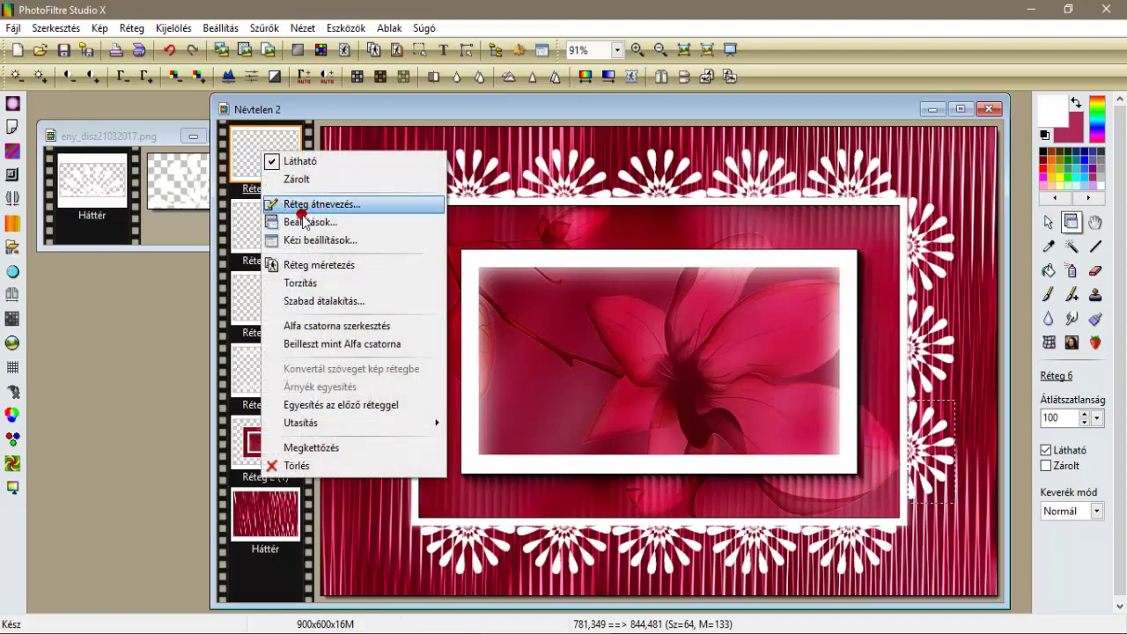
{"action": "left_click", "coordinate": [320, 405]}
{"action": "right_click", "coordinate": [252, 164]}
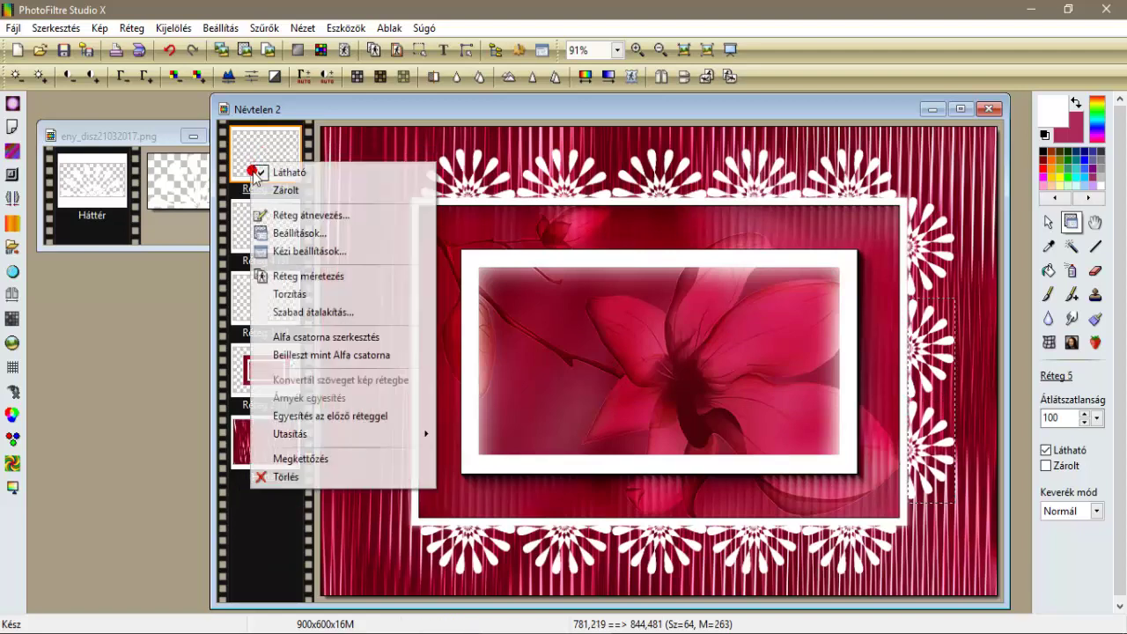
{"action": "left_click", "coordinate": [339, 417]}
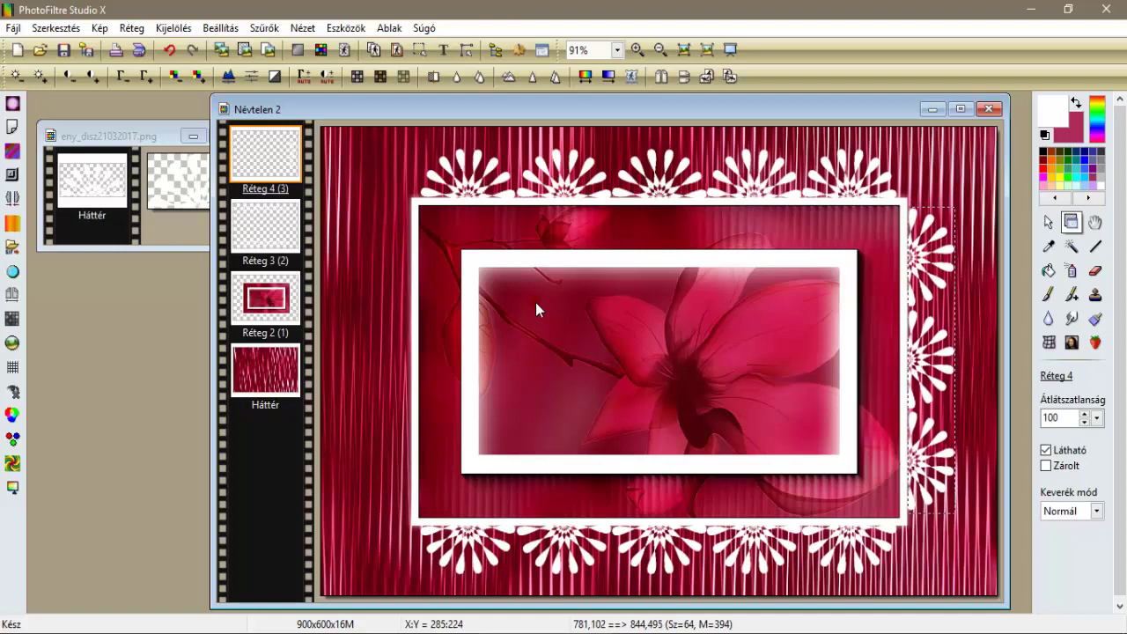
Duplicate the merged column of three side ornaments and flip the copy horizontally.
{"action": "right_click", "coordinate": [929, 429]}
{"action": "left_click", "coordinate": [948, 391]}
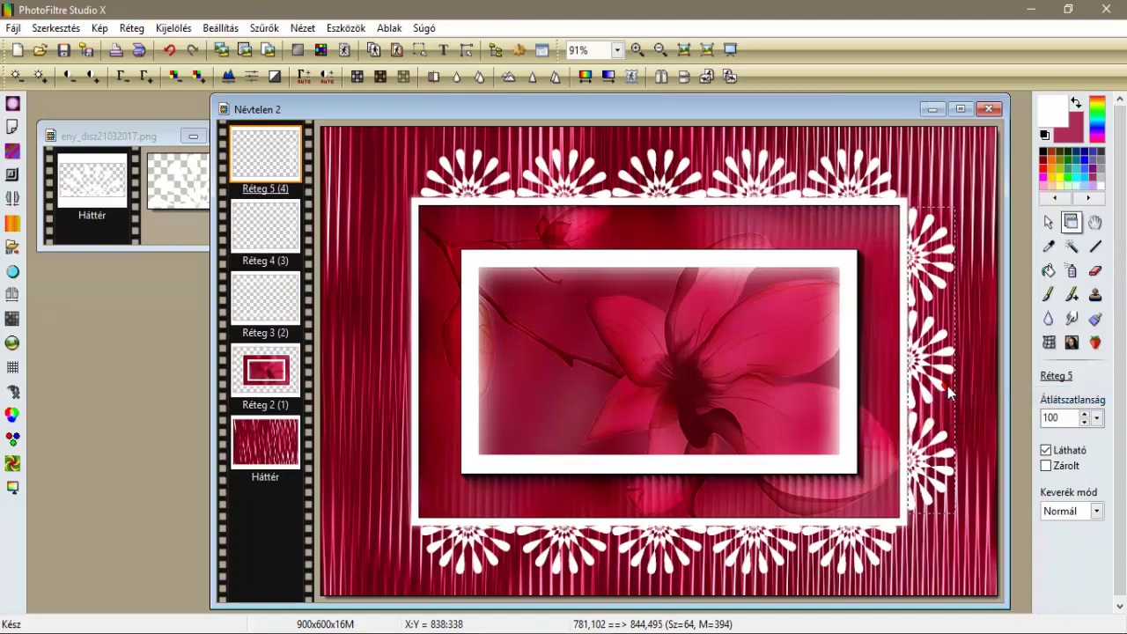
{"action": "left_click", "coordinate": [664, 79]}
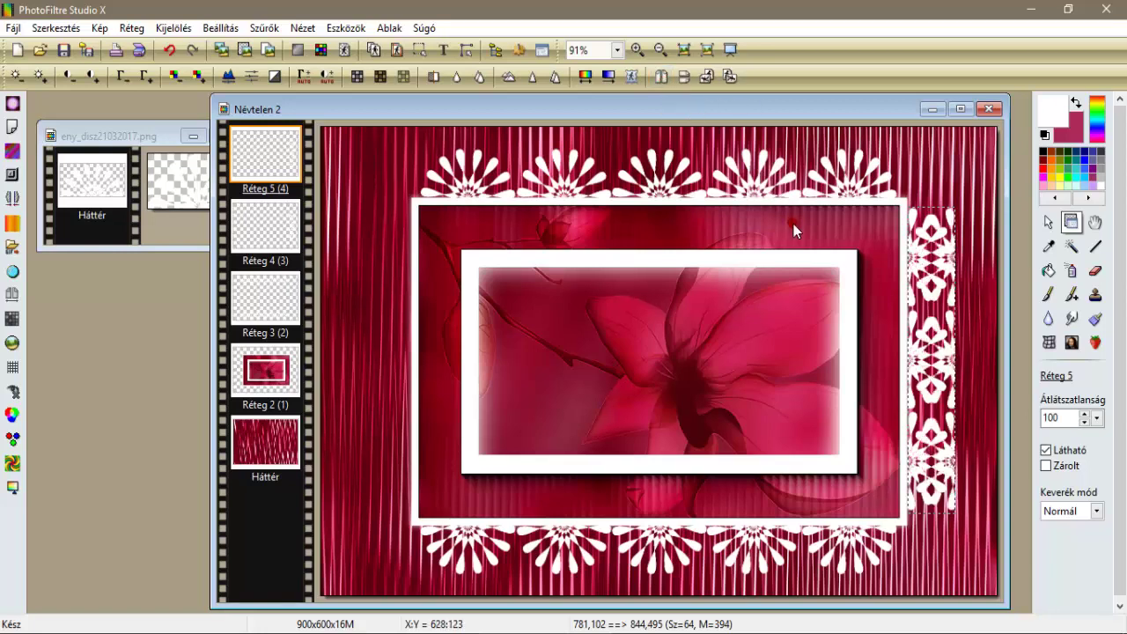
Shift the mirrored ornament column straight left across the flower panel toward the left white border, keeping its vertical position at 102.
{"action": "key", "text": "Left"}
{"action": "key", "text": "Left"}
{"action": "key", "text": "Left"}
{"action": "key", "text": "Left"}
{"action": "key", "text": "Left"}
{"action": "key", "text": "Left"}
{"action": "key", "text": "Left"}
{"action": "key", "text": "Left"}
{"action": "key", "text": "Left"}
{"action": "key", "text": "Left"}
{"action": "key", "text": "Left"}
{"action": "key", "text": "Left"}
{"action": "key", "text": "Left"}
{"action": "key", "text": "Left"}
{"action": "key", "text": "Left"}
{"action": "key", "text": "Left"}
{"action": "key", "text": "Left"}
{"action": "key", "text": "Left"}
{"action": "key", "text": "Left"}
{"action": "key", "text": "Left"}
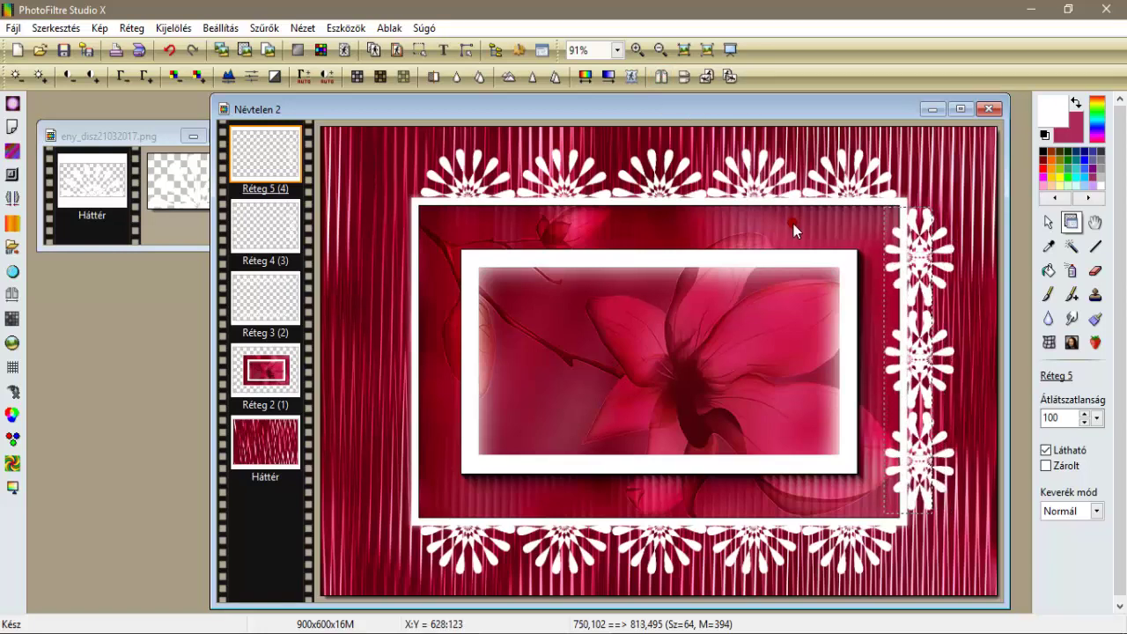
{"action": "key", "text": "Left"}
{"action": "key", "text": "Left"}
{"action": "key", "text": "Left"}
{"action": "key", "text": "Left"}
{"action": "key", "text": "Left"}
{"action": "key", "text": "Left"}
{"action": "key", "text": "Left"}
{"action": "key", "text": "Left"}
{"action": "key", "text": "Left"}
{"action": "key", "text": "Left"}
{"action": "key", "text": "Left"}
{"action": "key", "text": "Left"}
{"action": "key", "text": "Left"}
{"action": "key", "text": "Left"}
{"action": "key", "text": "Left"}
{"action": "key", "text": "Left"}
{"action": "key", "text": "Left"}
{"action": "key", "text": "Left"}
{"action": "key", "text": "Left"}
{"action": "key", "text": "Left"}
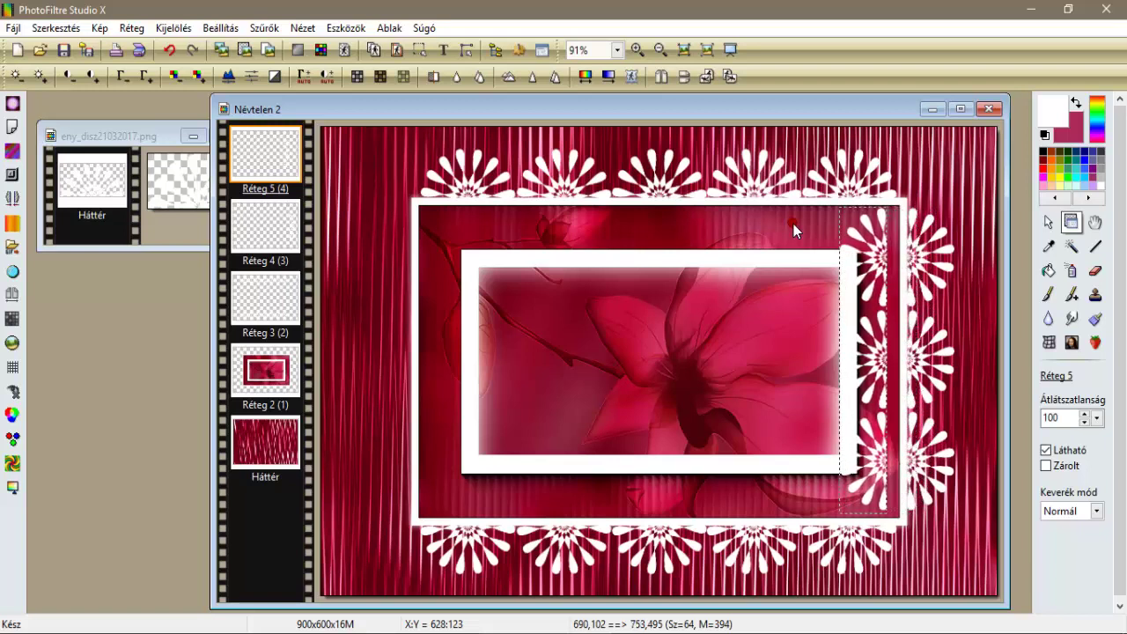
{"action": "key", "text": "Left"}
{"action": "key", "text": "Left"}
{"action": "key", "text": "Left"}
{"action": "key", "text": "Left"}
{"action": "key", "text": "Left"}
{"action": "key", "text": "Left"}
{"action": "key", "text": "Left"}
{"action": "key", "text": "Left"}
{"action": "key", "text": "Left"}
{"action": "key", "text": "Left"}
{"action": "key", "text": "Left"}
{"action": "key", "text": "Left"}
{"action": "key", "text": "Left"}
{"action": "key", "text": "Left"}
{"action": "key", "text": "Left"}
{"action": "key", "text": "Left"}
{"action": "key", "text": "Left"}
{"action": "key", "text": "Left"}
{"action": "key", "text": "Left"}
{"action": "key", "text": "Left"}
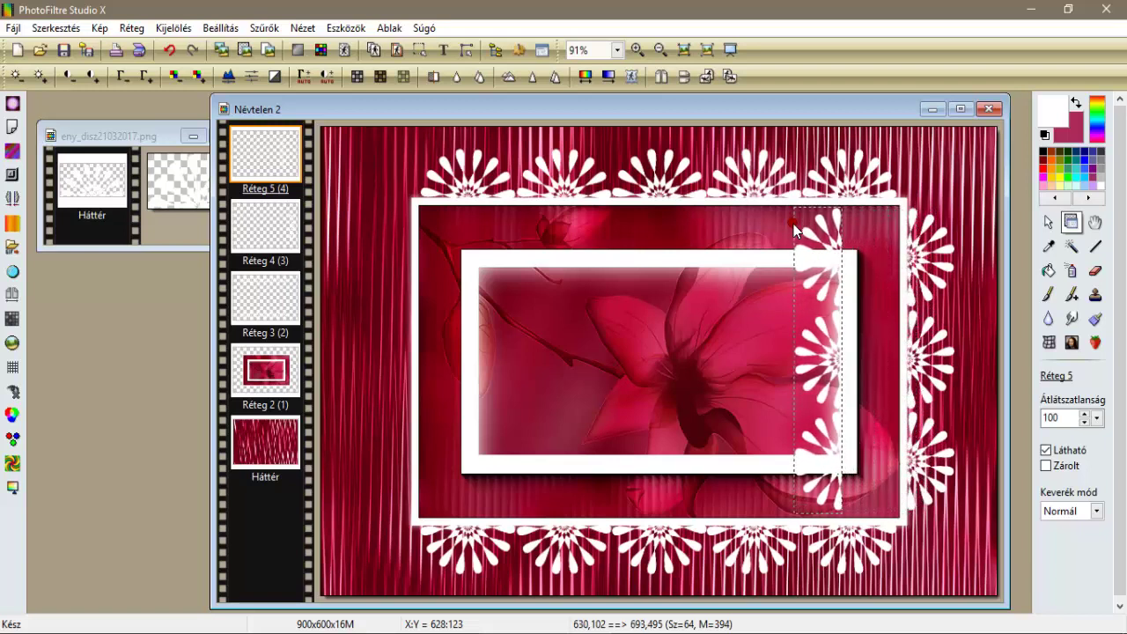
{"action": "key", "text": "Left"}
{"action": "key", "text": "Left"}
{"action": "key", "text": "Left"}
{"action": "key", "text": "Left"}
{"action": "key", "text": "Left"}
{"action": "key", "text": "Left"}
{"action": "key", "text": "Left"}
{"action": "key", "text": "Left"}
{"action": "key", "text": "Left"}
{"action": "key", "text": "Left"}
{"action": "key", "text": "Left"}
{"action": "key", "text": "Left"}
{"action": "key", "text": "Left"}
{"action": "key", "text": "Left"}
{"action": "key", "text": "Left"}
{"action": "key", "text": "Left"}
{"action": "key", "text": "Left"}
{"action": "key", "text": "Left"}
{"action": "key", "text": "Left"}
{"action": "key", "text": "Left"}
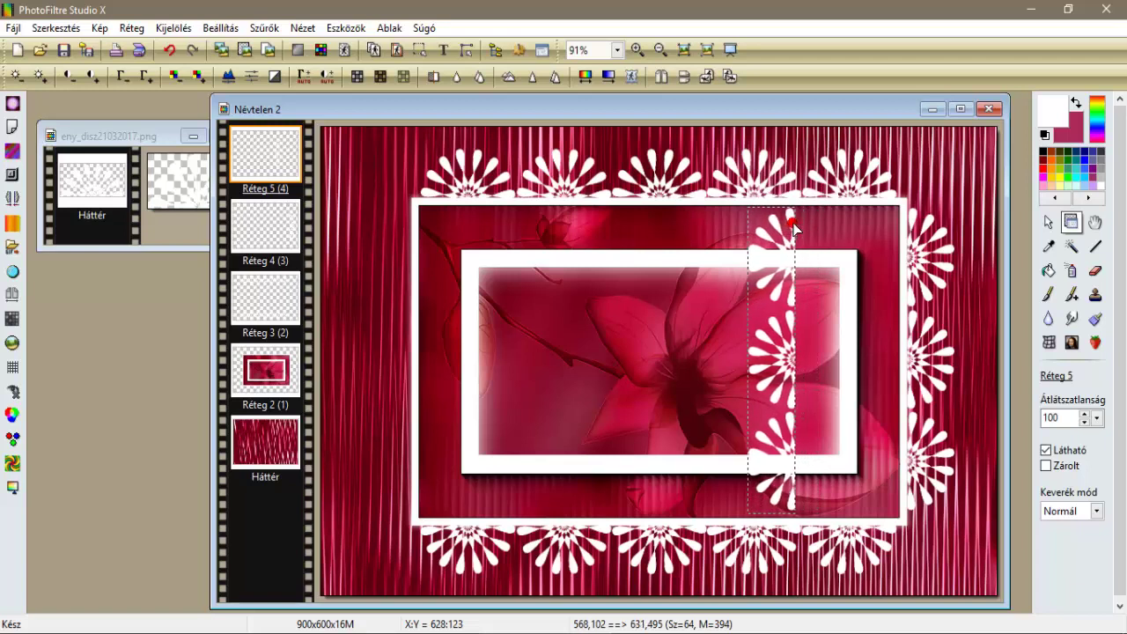
{"action": "key", "text": "Left"}
{"action": "key", "text": "Left"}
{"action": "key", "text": "Left"}
{"action": "key", "text": "Left"}
{"action": "key", "text": "Left"}
{"action": "key", "text": "Left"}
{"action": "key", "text": "Left"}
{"action": "key", "text": "Left"}
{"action": "key", "text": "Left"}
{"action": "key", "text": "Left"}
{"action": "key", "text": "Left"}
{"action": "key", "text": "Left"}
{"action": "key", "text": "Left"}
{"action": "key", "text": "Left"}
{"action": "key", "text": "Left"}
{"action": "key", "text": "Left"}
{"action": "key", "text": "Left"}
{"action": "key", "text": "Left"}
{"action": "key", "text": "Left"}
{"action": "key", "text": "Left"}
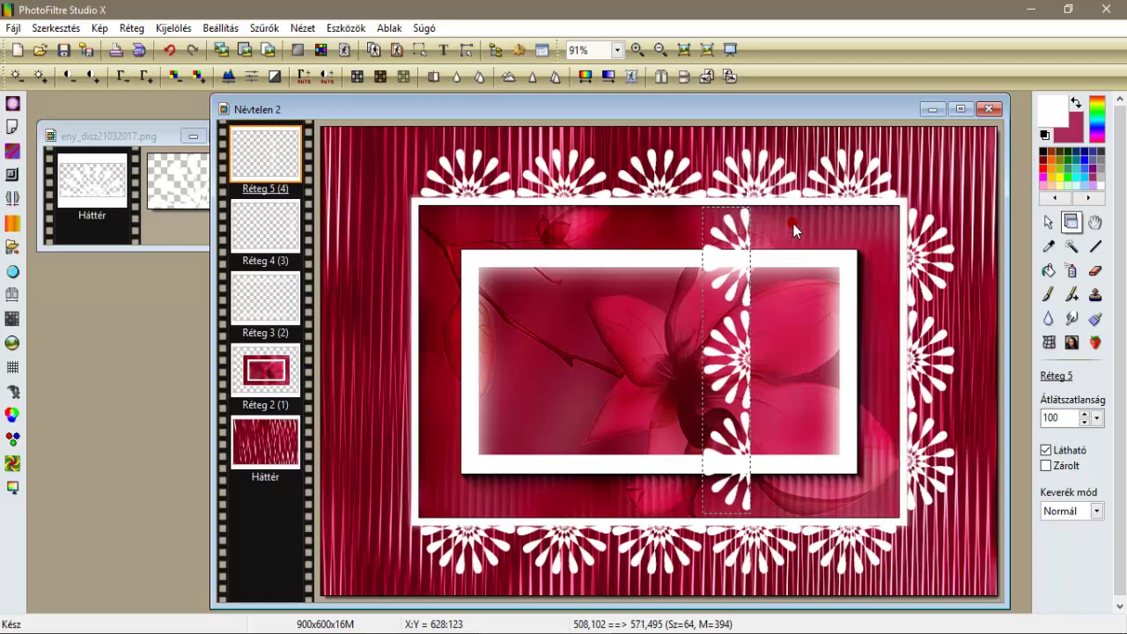
{"action": "key", "text": "Left"}
{"action": "key", "text": "Left"}
{"action": "key", "text": "Left"}
{"action": "key", "text": "Left"}
{"action": "key", "text": "Left"}
{"action": "key", "text": "Left"}
{"action": "key", "text": "Left"}
{"action": "key", "text": "Left"}
{"action": "key", "text": "Left"}
{"action": "key", "text": "Left"}
{"action": "key", "text": "Left"}
{"action": "key", "text": "Left"}
{"action": "key", "text": "Left"}
{"action": "key", "text": "Left"}
{"action": "key", "text": "Left"}
{"action": "key", "text": "Left"}
{"action": "key", "text": "Left"}
{"action": "key", "text": "Left"}
{"action": "key", "text": "Left"}
{"action": "key", "text": "Left"}
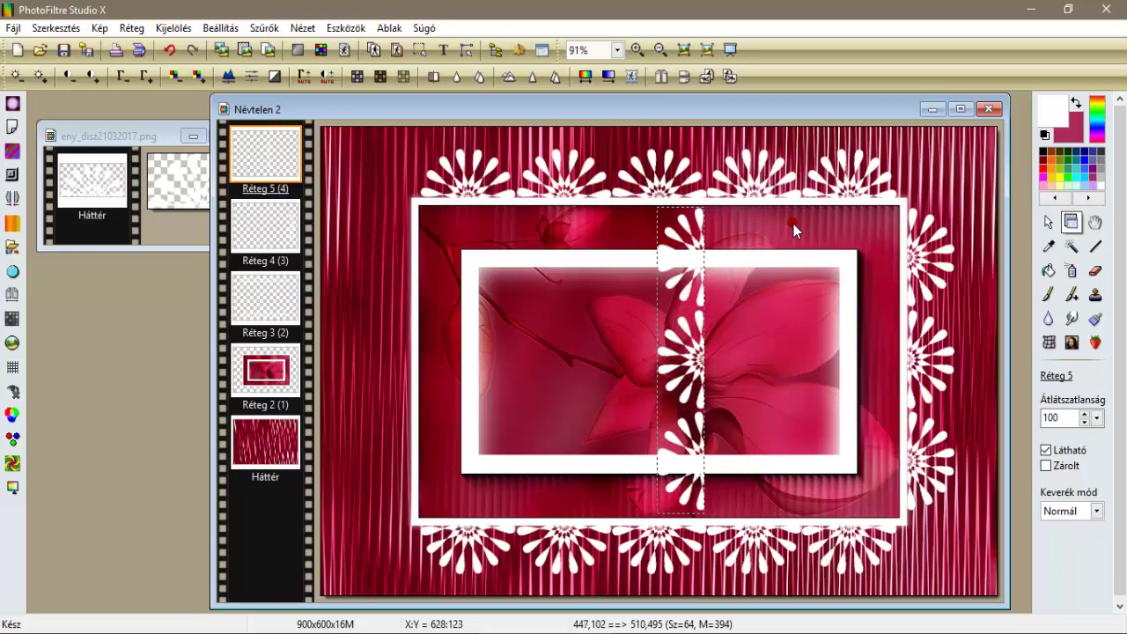
{"action": "key", "text": "Left"}
{"action": "key", "text": "Left"}
{"action": "key", "text": "Left"}
{"action": "key", "text": "Left"}
{"action": "key", "text": "Left"}
{"action": "key", "text": "Left"}
{"action": "key", "text": "Left"}
{"action": "key", "text": "Left"}
{"action": "key", "text": "Left"}
{"action": "key", "text": "Left"}
{"action": "key", "text": "Left"}
{"action": "key", "text": "Left"}
{"action": "key", "text": "Left"}
{"action": "key", "text": "Left"}
{"action": "key", "text": "Left"}
{"action": "key", "text": "Left"}
{"action": "key", "text": "Left"}
{"action": "key", "text": "Left"}
{"action": "key", "text": "Left"}
{"action": "key", "text": "Left"}
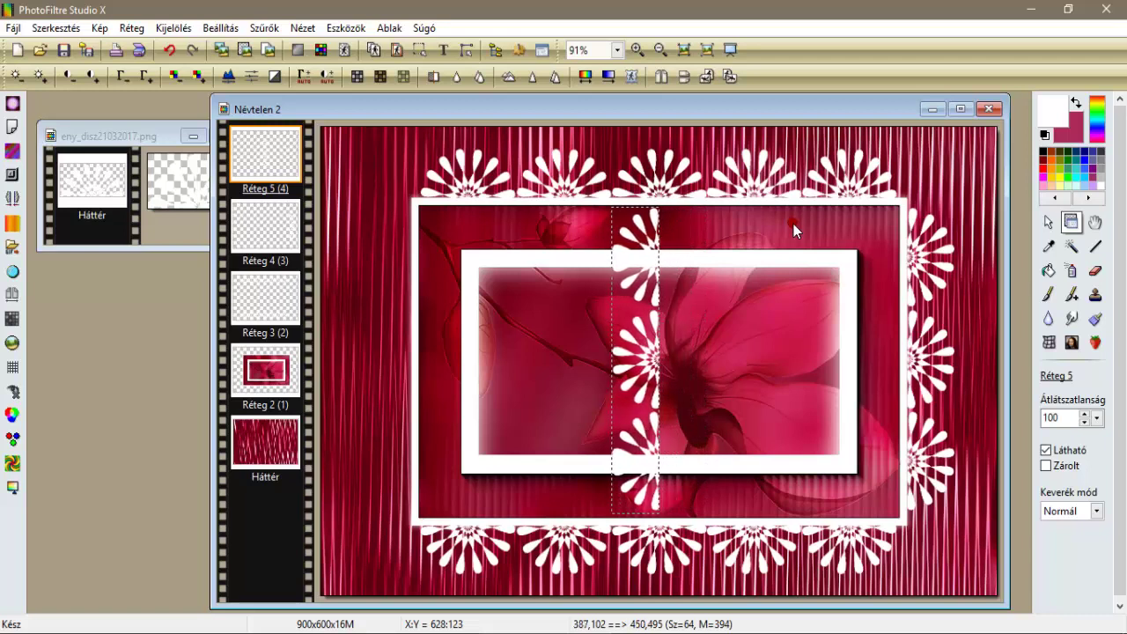
Move the mirrored ornament column left to position 55, 102, against the outer edge of the flower panel's left border.
{"action": "key", "text": "Left"}
{"action": "key", "text": "Left"}
{"action": "key", "text": "Left"}
{"action": "key", "text": "Left"}
{"action": "key", "text": "Left"}
{"action": "key", "text": "Left"}
{"action": "key", "text": "Left"}
{"action": "key", "text": "Left"}
{"action": "key", "text": "Left"}
{"action": "key", "text": "Left"}
{"action": "key", "text": "Left"}
{"action": "key", "text": "Left"}
{"action": "key", "text": "Left"}
{"action": "key", "text": "Left"}
{"action": "key", "text": "Left"}
{"action": "key", "text": "Left"}
{"action": "key", "text": "Left"}
{"action": "key", "text": "Left"}
{"action": "key", "text": "Left"}
{"action": "key", "text": "Left"}
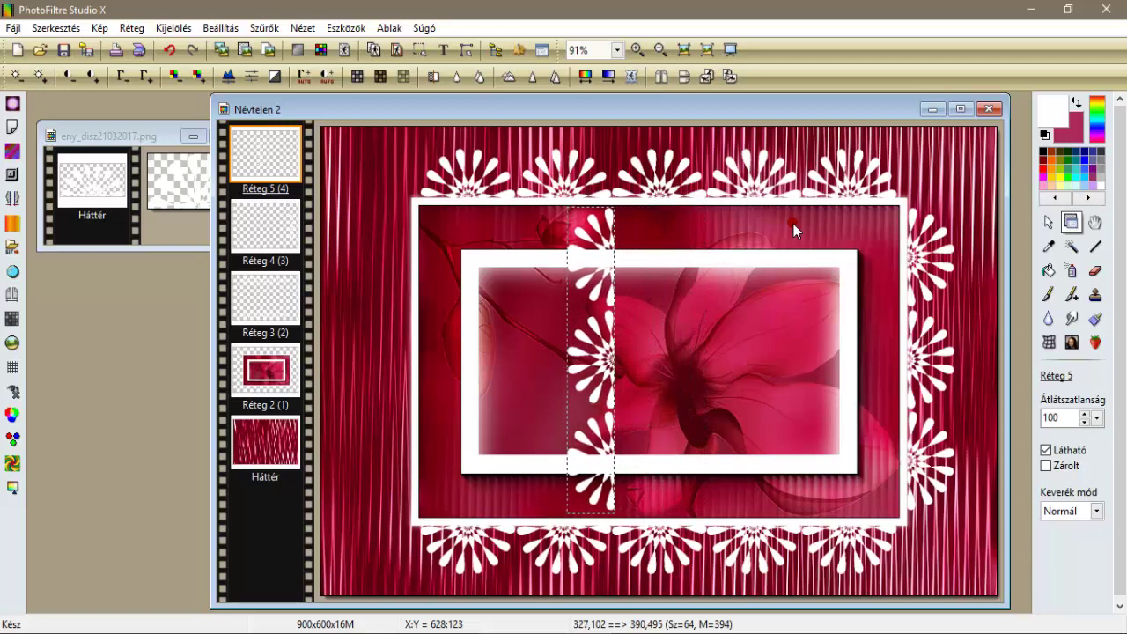
{"action": "key", "text": "Left"}
{"action": "key", "text": "Left"}
{"action": "key", "text": "Left"}
{"action": "key", "text": "Left"}
{"action": "key", "text": "Left"}
{"action": "key", "text": "Left"}
{"action": "key", "text": "Left"}
{"action": "key", "text": "Left"}
{"action": "key", "text": "Left"}
{"action": "key", "text": "Left"}
{"action": "key", "text": "Left"}
{"action": "key", "text": "Left"}
{"action": "key", "text": "Left"}
{"action": "key", "text": "Left"}
{"action": "key", "text": "Left"}
{"action": "key", "text": "Left"}
{"action": "key", "text": "Left"}
{"action": "key", "text": "Left"}
{"action": "key", "text": "Left"}
{"action": "key", "text": "Left"}
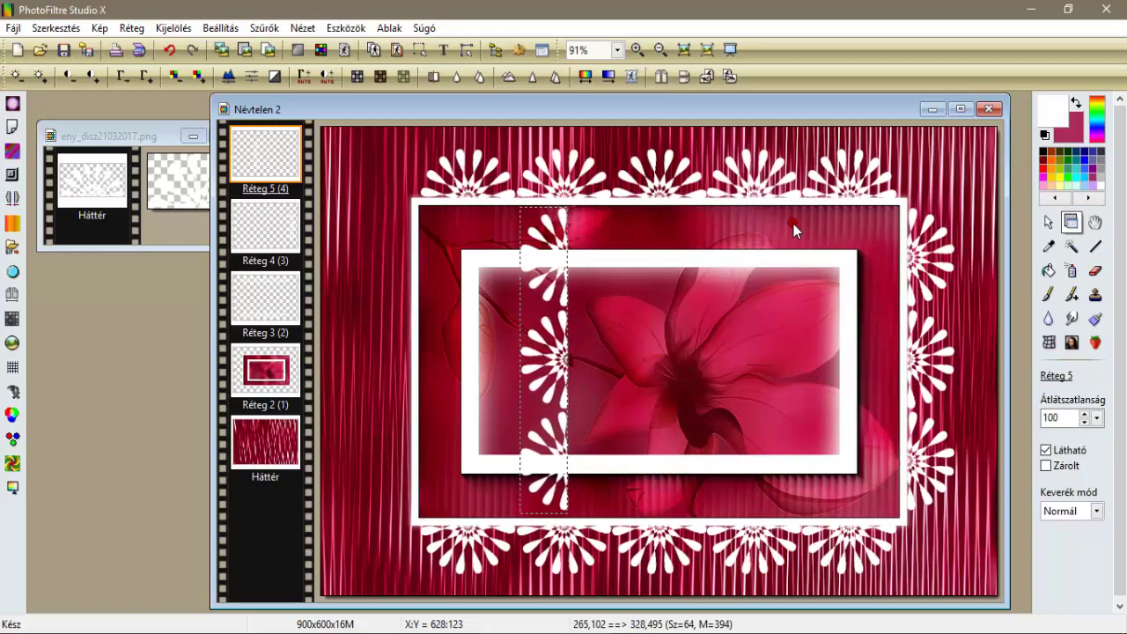
{"action": "key", "text": "Left"}
{"action": "key", "text": "Left"}
{"action": "key", "text": "Left"}
{"action": "key", "text": "Left"}
{"action": "key", "text": "Left"}
{"action": "key", "text": "Left"}
{"action": "key", "text": "Left"}
{"action": "key", "text": "Left"}
{"action": "key", "text": "Left"}
{"action": "key", "text": "Left"}
{"action": "key", "text": "Left"}
{"action": "key", "text": "Left"}
{"action": "key", "text": "Left"}
{"action": "key", "text": "Left"}
{"action": "key", "text": "Left"}
{"action": "key", "text": "Left"}
{"action": "key", "text": "Left"}
{"action": "key", "text": "Left"}
{"action": "key", "text": "Left"}
{"action": "key", "text": "Left"}
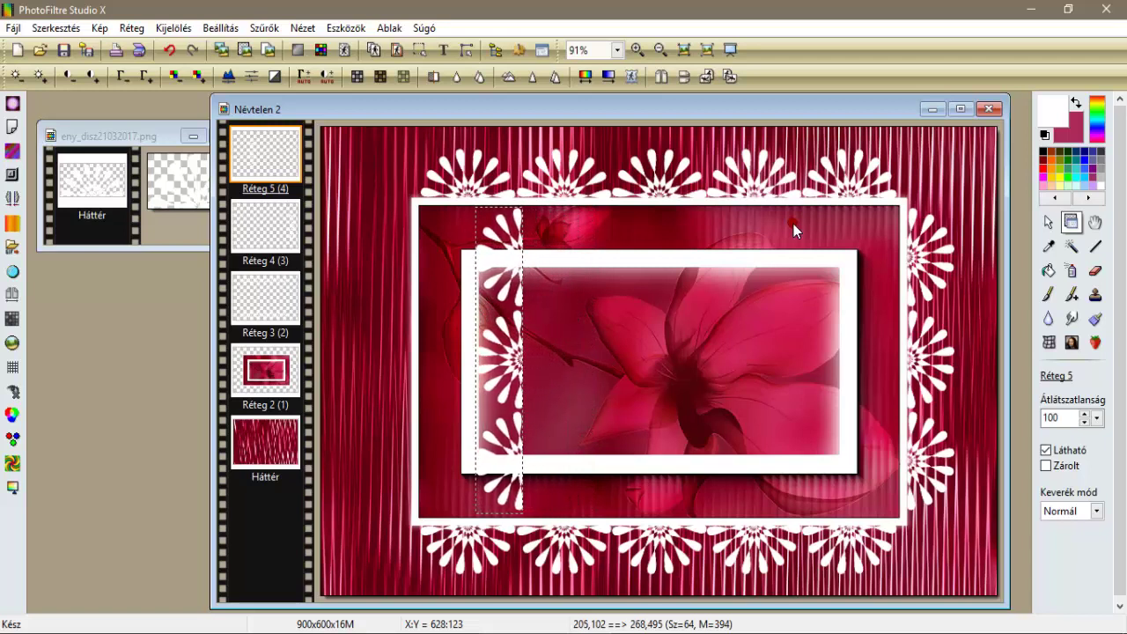
{"action": "key", "text": "Left"}
{"action": "key", "text": "Left"}
{"action": "key", "text": "Left"}
{"action": "key", "text": "Left"}
{"action": "key", "text": "Left"}
{"action": "key", "text": "Left"}
{"action": "key", "text": "Left"}
{"action": "key", "text": "Left"}
{"action": "key", "text": "Left"}
{"action": "key", "text": "Left"}
{"action": "key", "text": "Left"}
{"action": "key", "text": "Left"}
{"action": "key", "text": "Left"}
{"action": "key", "text": "Left"}
{"action": "key", "text": "Left"}
{"action": "key", "text": "Left"}
{"action": "key", "text": "Left"}
{"action": "key", "text": "Left"}
{"action": "key", "text": "Left"}
{"action": "key", "text": "Left"}
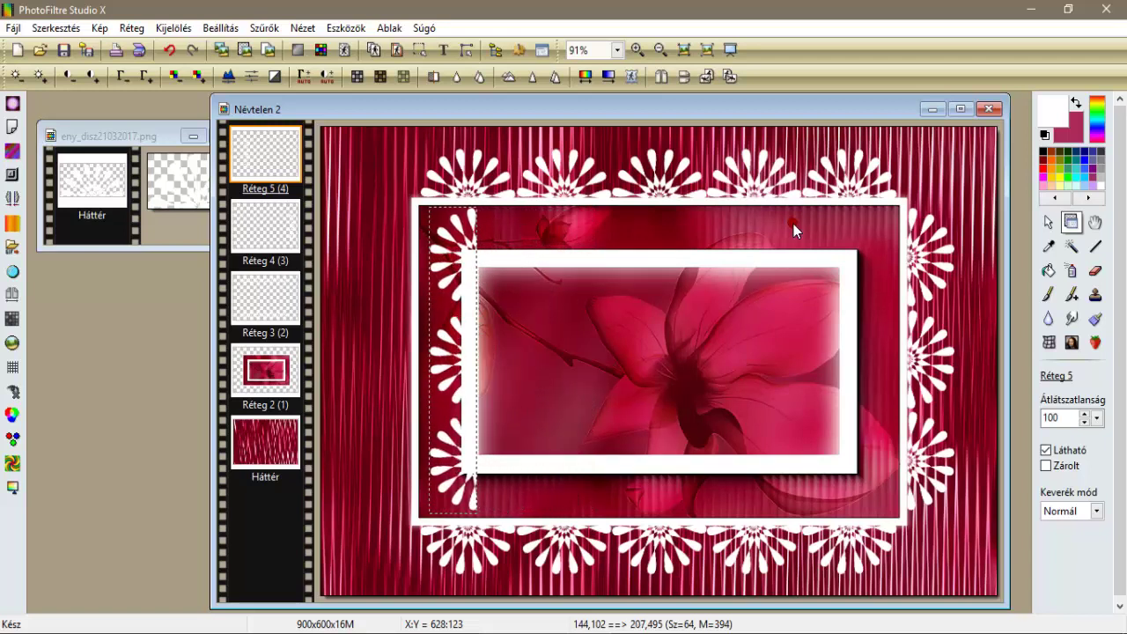
{"action": "key", "text": "Left"}
{"action": "key", "text": "Left"}
{"action": "key", "text": "Left"}
{"action": "key", "text": "Left"}
{"action": "key", "text": "Left"}
{"action": "key", "text": "Left"}
{"action": "key", "text": "Left"}
{"action": "key", "text": "Left"}
{"action": "key", "text": "Left"}
{"action": "key", "text": "Left"}
{"action": "key", "text": "Left"}
{"action": "key", "text": "Left"}
{"action": "key", "text": "Left"}
{"action": "key", "text": "Left"}
{"action": "key", "text": "Left"}
{"action": "key", "text": "Left"}
{"action": "key", "text": "Left"}
{"action": "key", "text": "Left"}
{"action": "key", "text": "Left"}
{"action": "key", "text": "Left"}
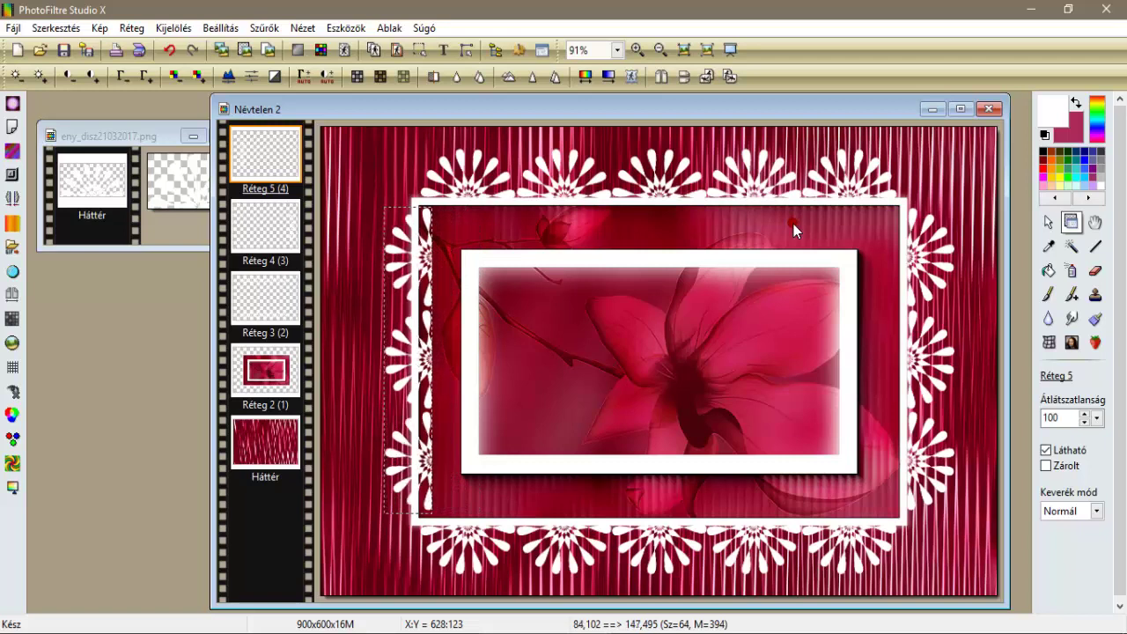
{"action": "key", "text": "Left"}
{"action": "key", "text": "Left"}
{"action": "key", "text": "Left"}
{"action": "key", "text": "Left"}
{"action": "key", "text": "Left"}
{"action": "key", "text": "Left"}
{"action": "key", "text": "Left"}
{"action": "key", "text": "Left"}
{"action": "key", "text": "Left"}
{"action": "key", "text": "Left"}
{"action": "key", "text": "Left"}
{"action": "key", "text": "Left"}
{"action": "key", "text": "Left"}
{"action": "key", "text": "Left"}
{"action": "key", "text": "Left"}
{"action": "key", "text": "Left"}
{"action": "key", "text": "Left"}
{"action": "key", "text": "Left"}
{"action": "key", "text": "Left"}
{"action": "key", "text": "Left"}
{"action": "key", "text": "Left"}
{"action": "key", "text": "Left"}
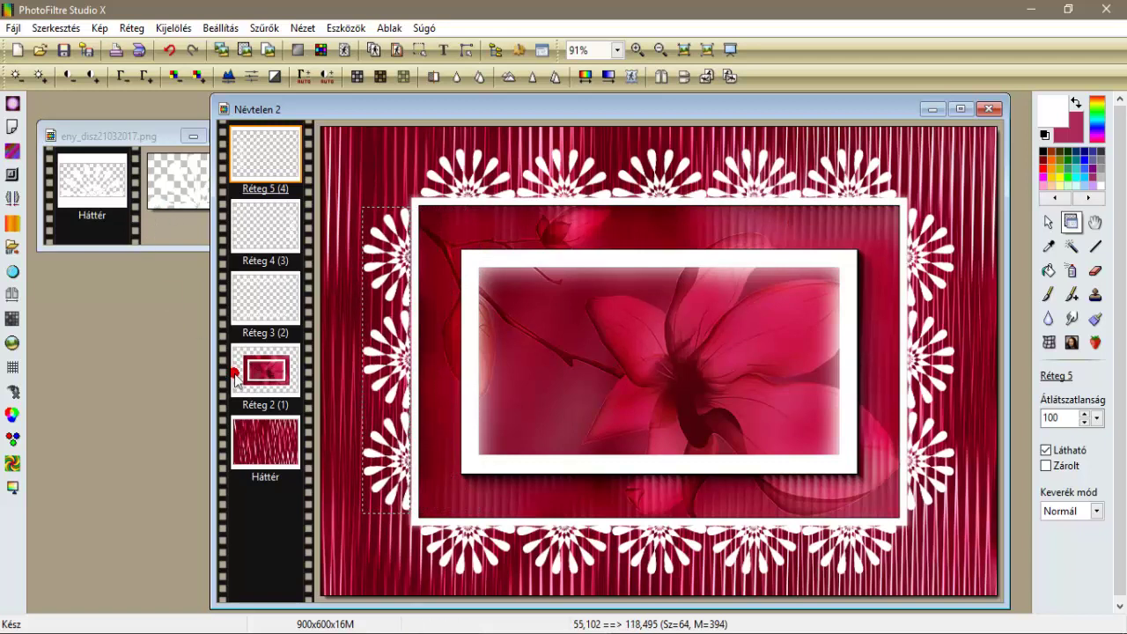
{"action": "left_click", "coordinate": [270, 429]}
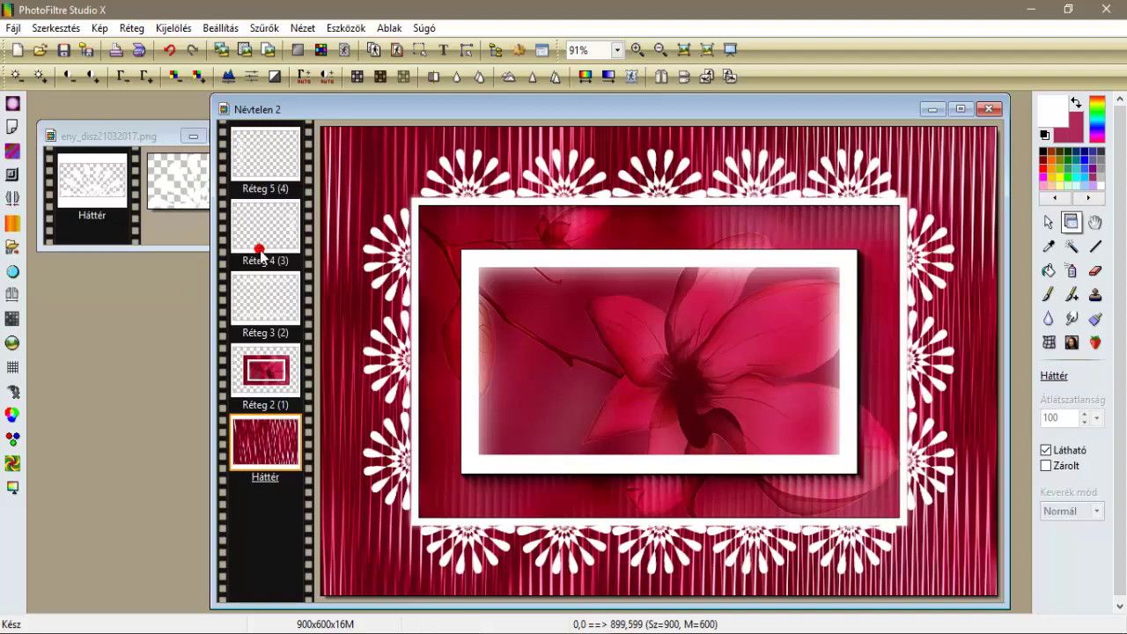
Merge Réteg 5 and Réteg 4 down into Réteg 3 so all white ornaments share one layer.
{"action": "left_click", "coordinate": [255, 167]}
{"action": "right_click", "coordinate": [251, 153]}
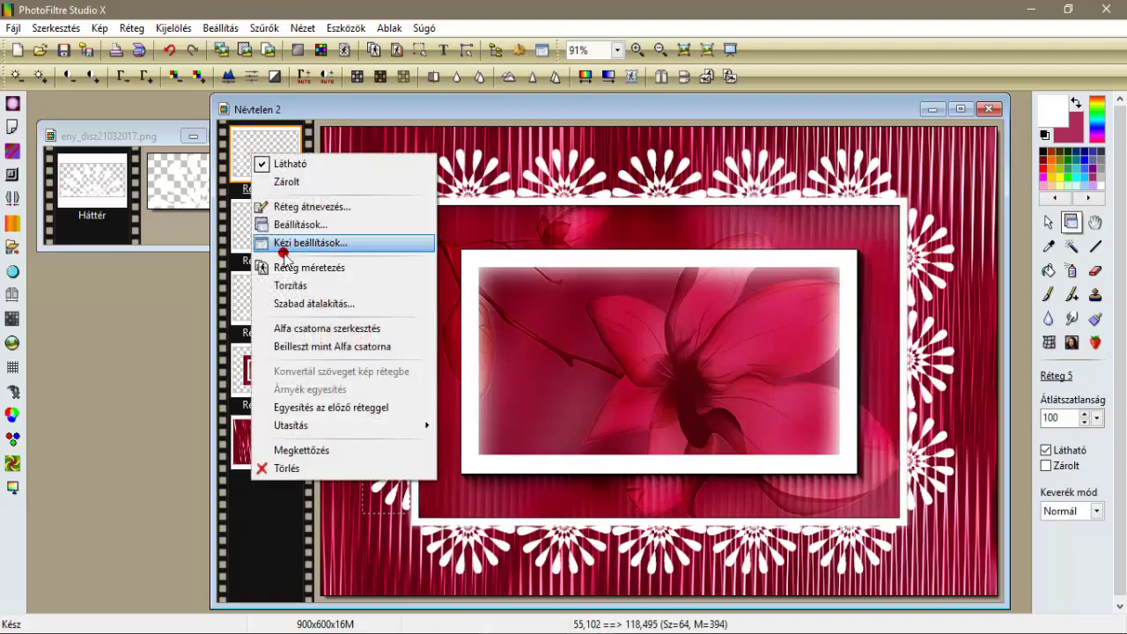
{"action": "left_click", "coordinate": [317, 407]}
{"action": "right_click", "coordinate": [277, 170]}
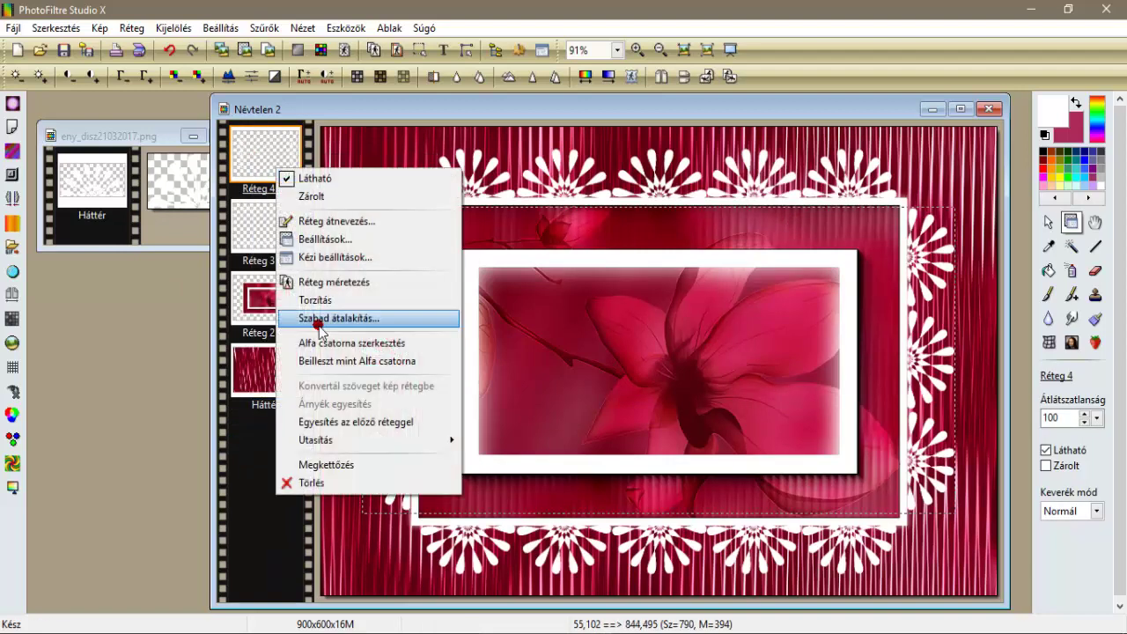
{"action": "left_click", "coordinate": [322, 420]}
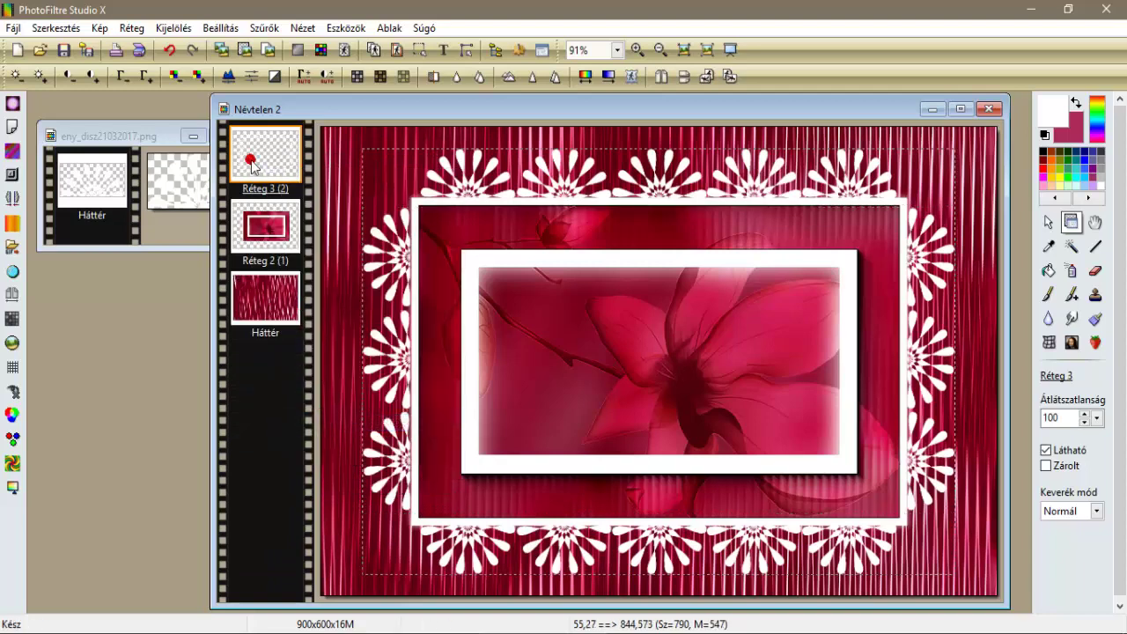
Add a black anti-aliased shadow to the ornament layer with X and Y offsets 7, opacity 50% and radius 7.
{"action": "right_click", "coordinate": [251, 166]}
{"action": "left_click", "coordinate": [289, 231]}
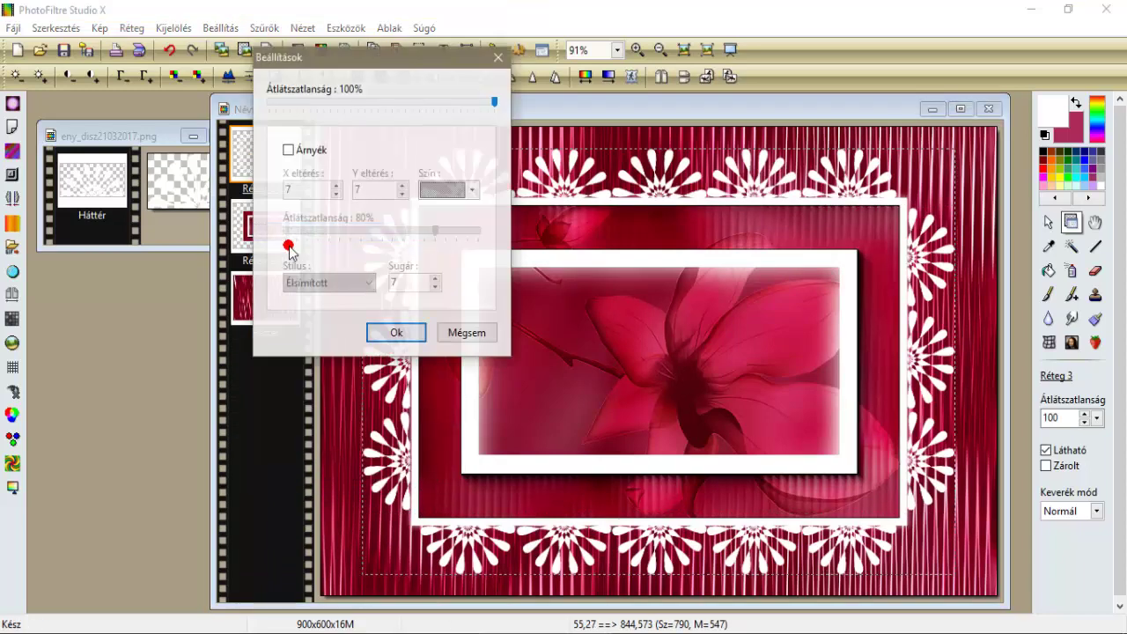
{"action": "left_click", "coordinate": [288, 153]}
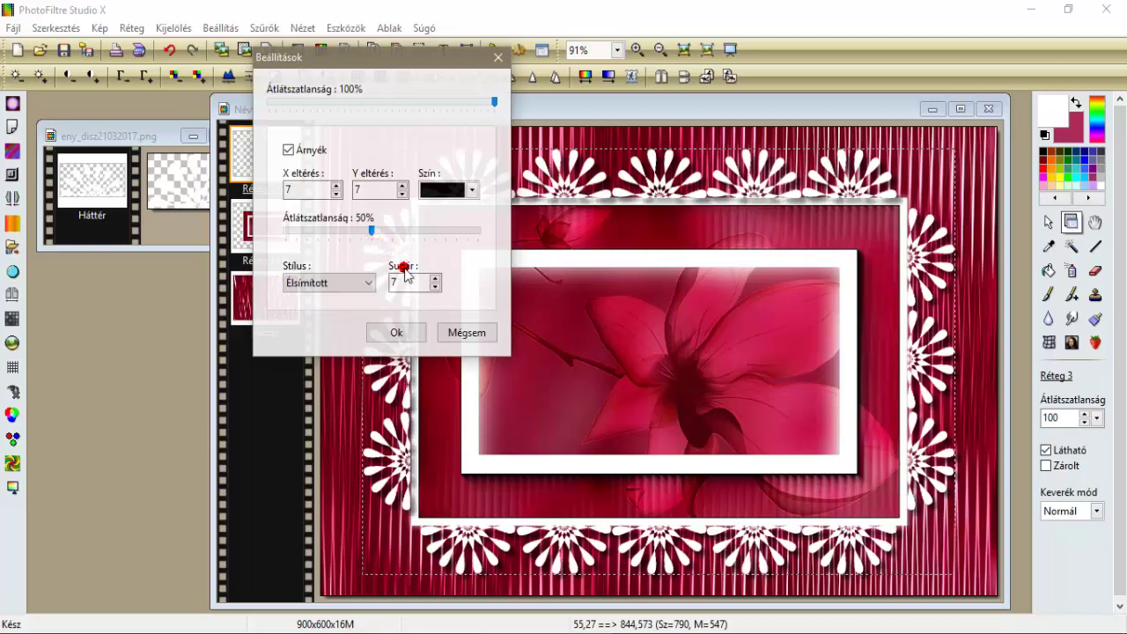
{"action": "left_click", "coordinate": [406, 333]}
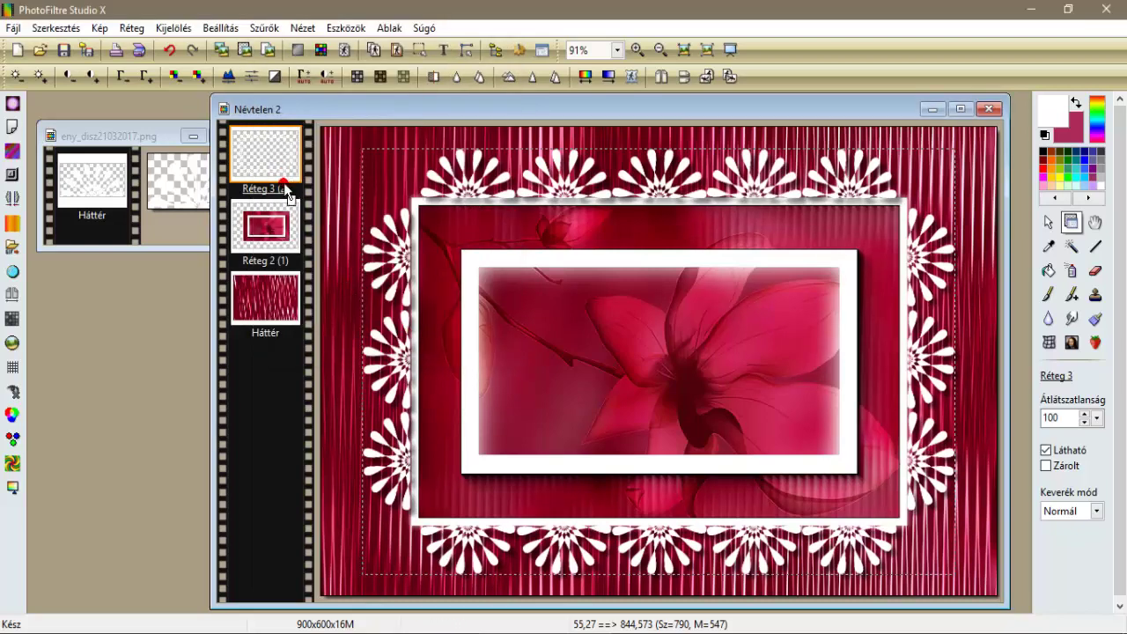
Place the ornament layer beneath the flower panel layer Réteg 2 and merge the two layers.
{"action": "left_click_drag", "start_coordinate": [291, 247], "coordinate": [292, 247]}
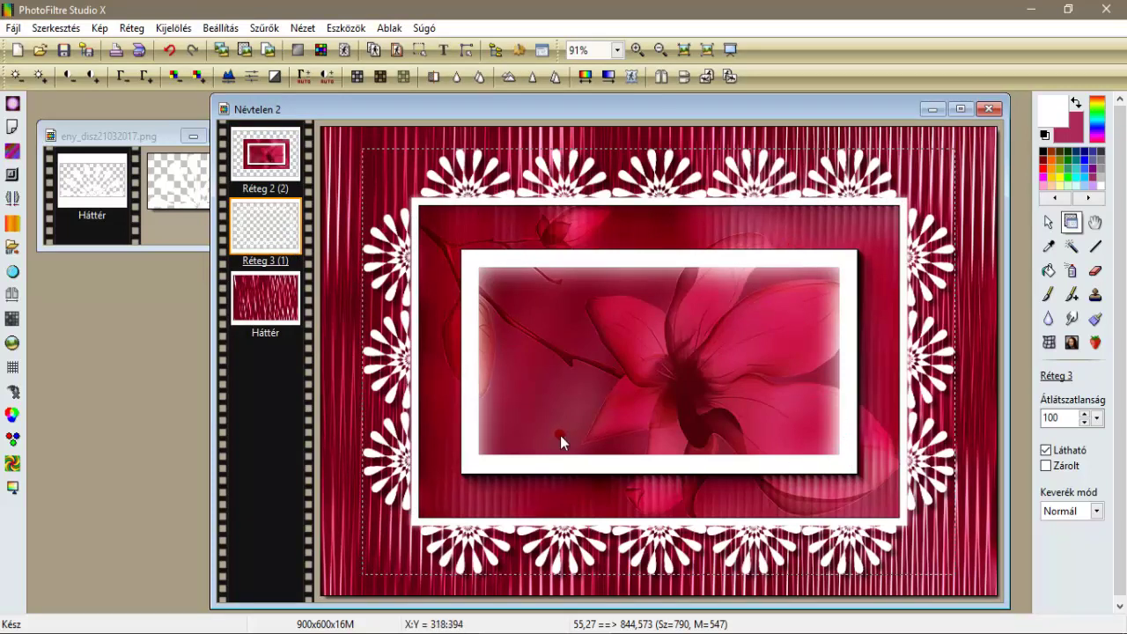
{"action": "right_click", "coordinate": [274, 156]}
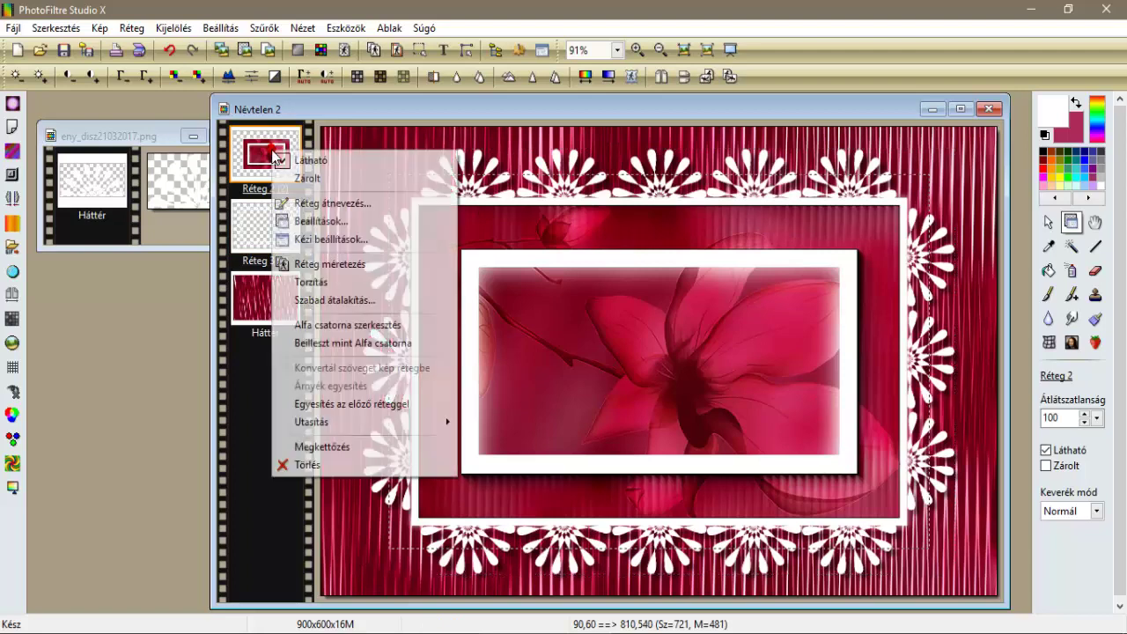
{"action": "left_click", "coordinate": [347, 404]}
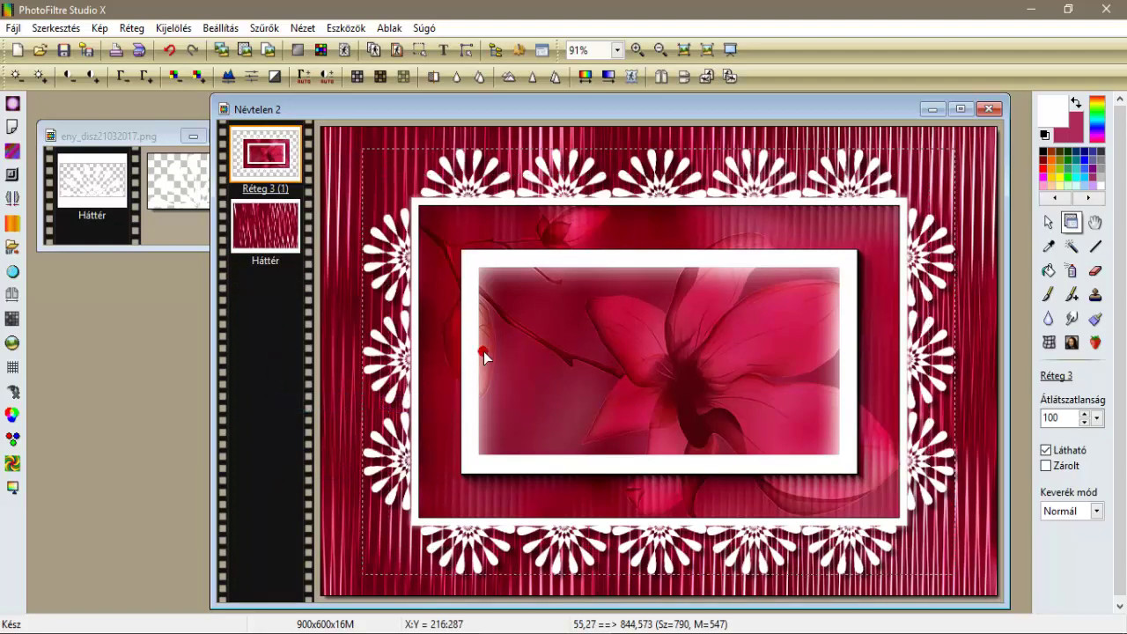
Close the ornament image eny_disz21032017.png and open the text image WO0002.
{"action": "left_click", "coordinate": [125, 137]}
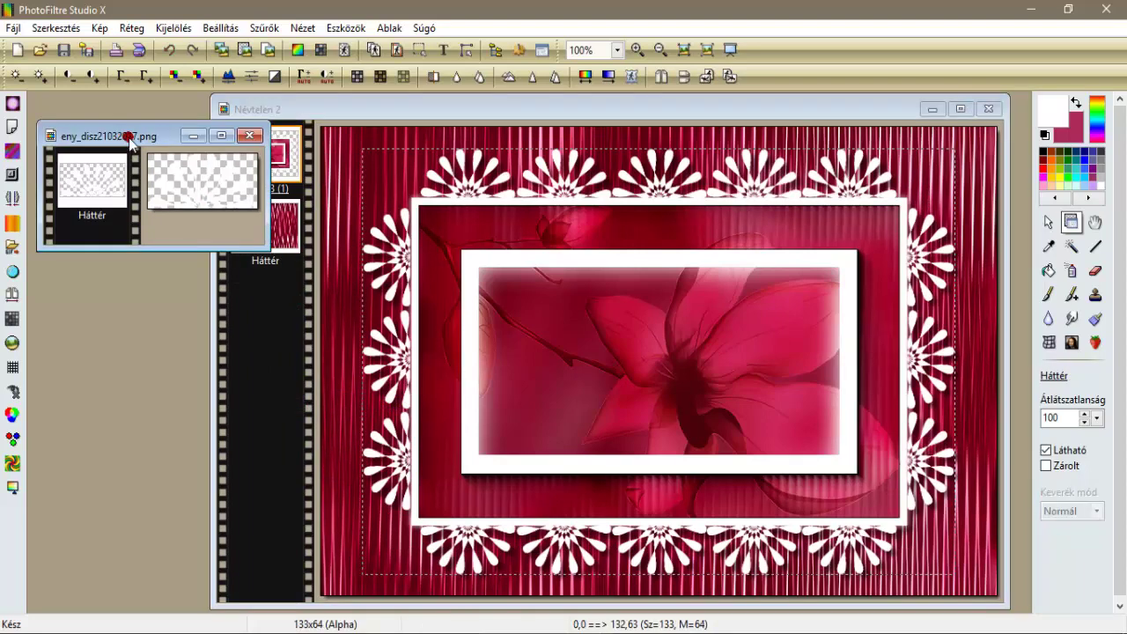
{"action": "left_click", "coordinate": [252, 138]}
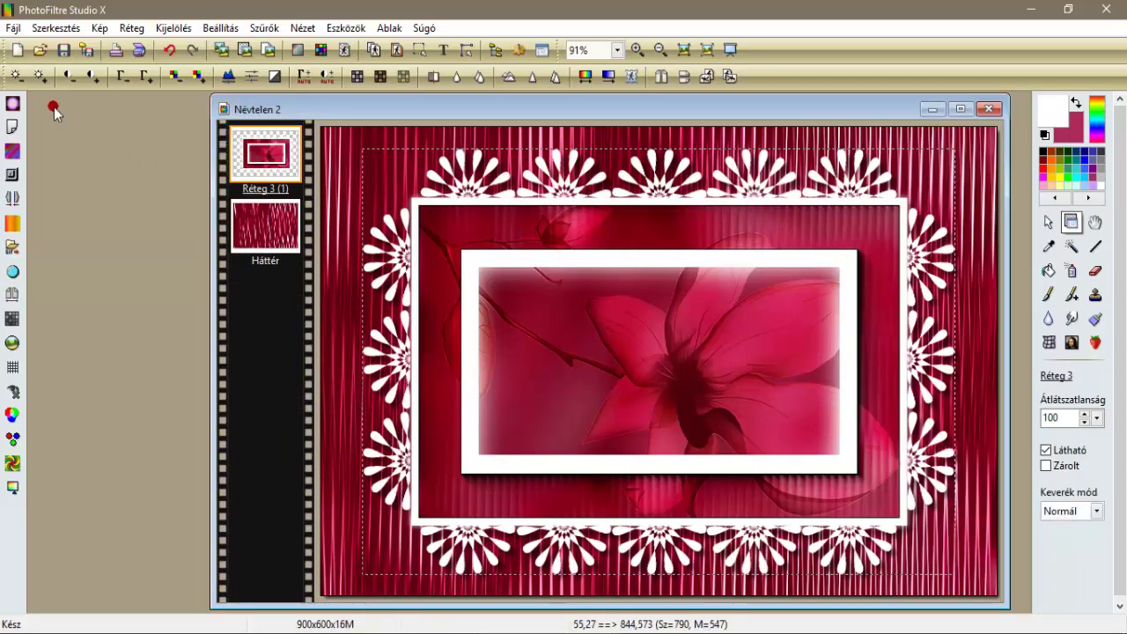
{"action": "left_click", "coordinate": [40, 50]}
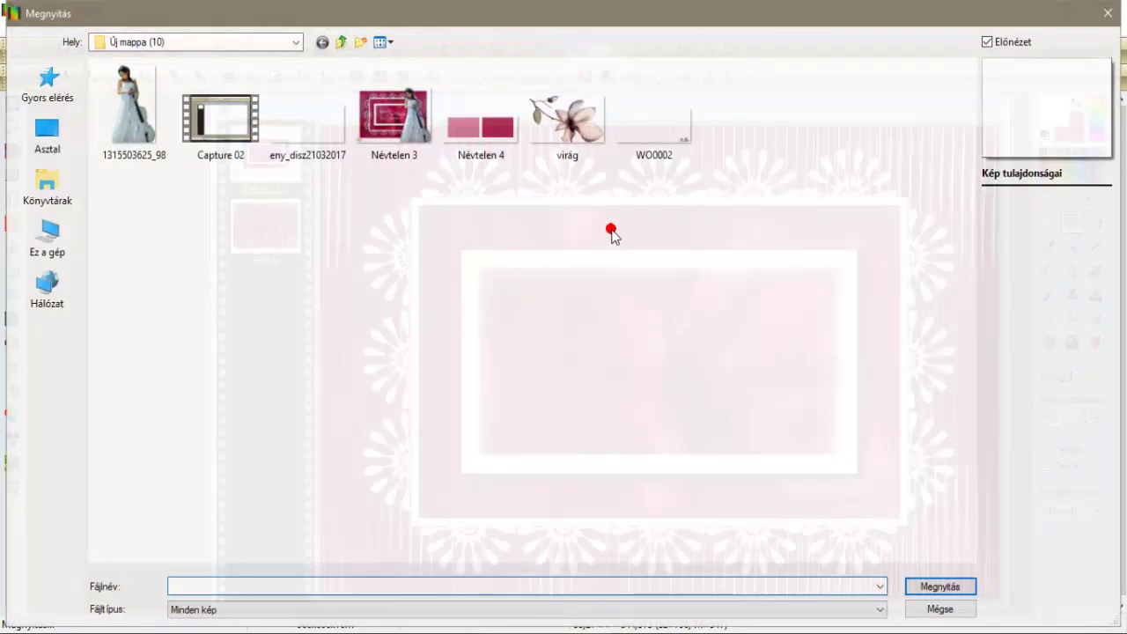
{"action": "double_click", "coordinate": [648, 158]}
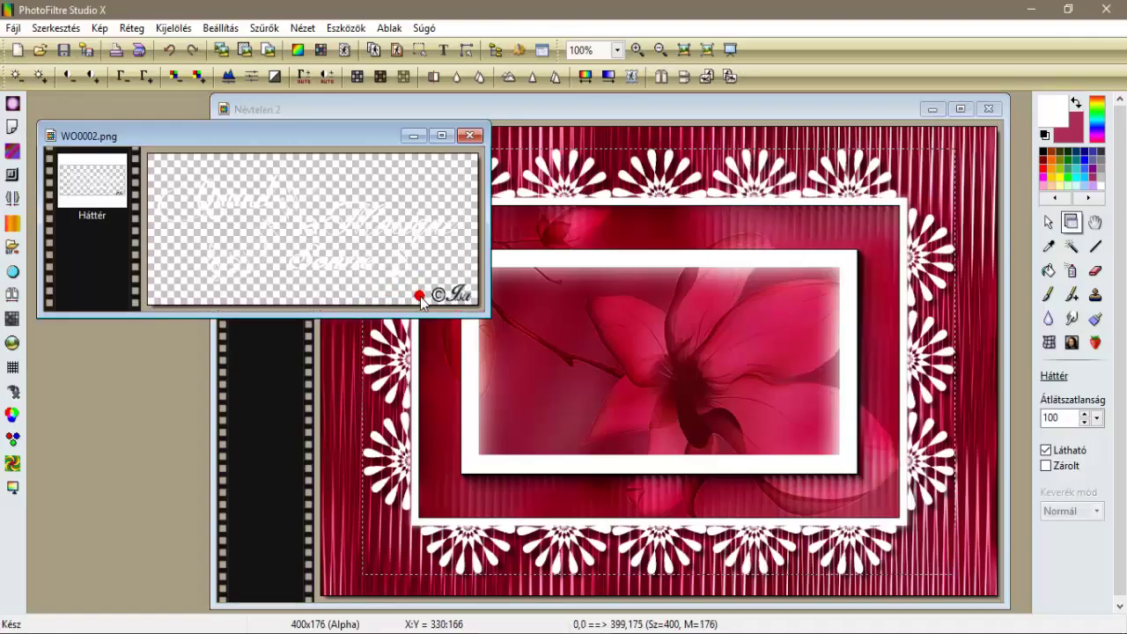
Select an area of about 64 x 40 pixels around the signature in the corner of WO0002.png and delete it.
{"action": "left_click", "coordinate": [1045, 223]}
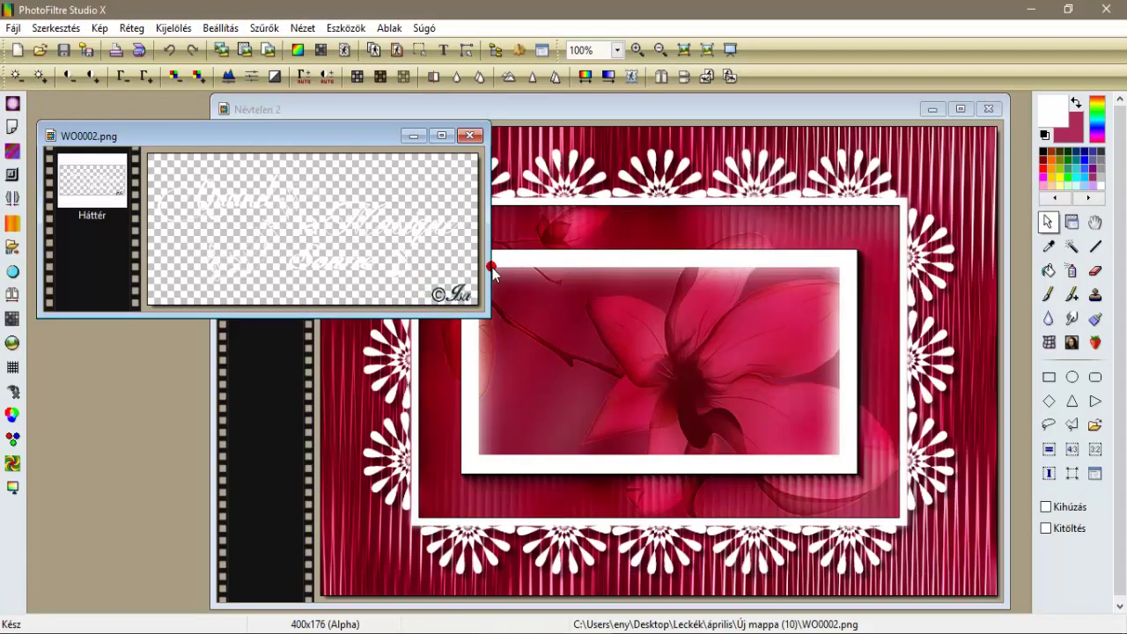
{"action": "mouse_move", "coordinate": [425, 271]}
{"action": "left_mouse_down"}
{"action": "mouse_move", "coordinate": [429, 299]}
{"action": "mouse_move", "coordinate": [497, 316]}
{"action": "left_mouse_up"}
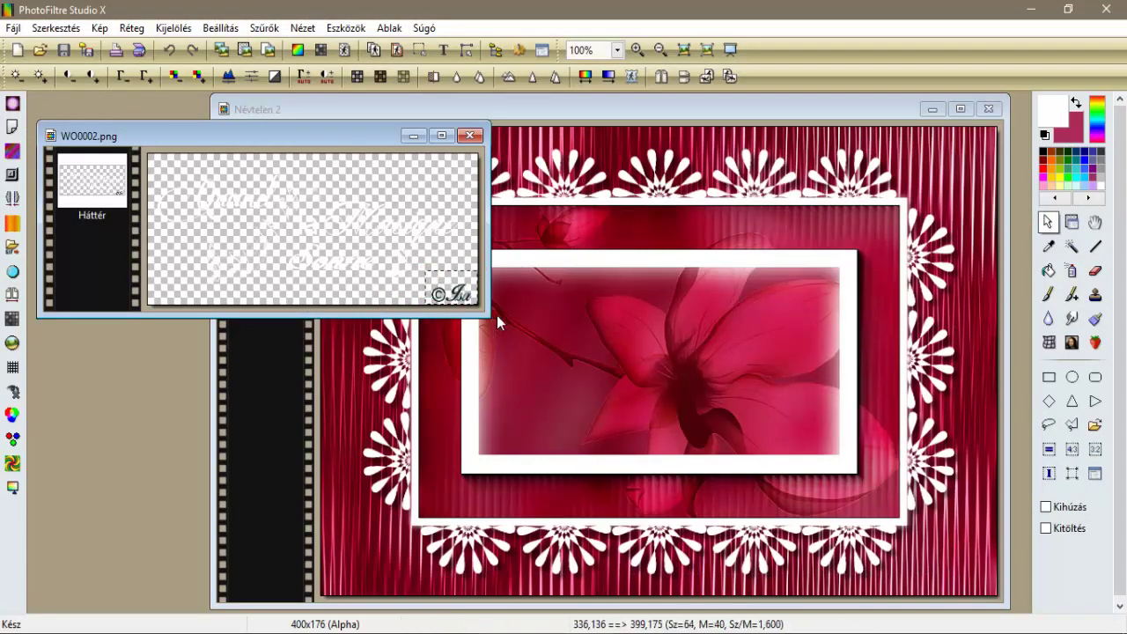
{"action": "key", "text": "Delete"}
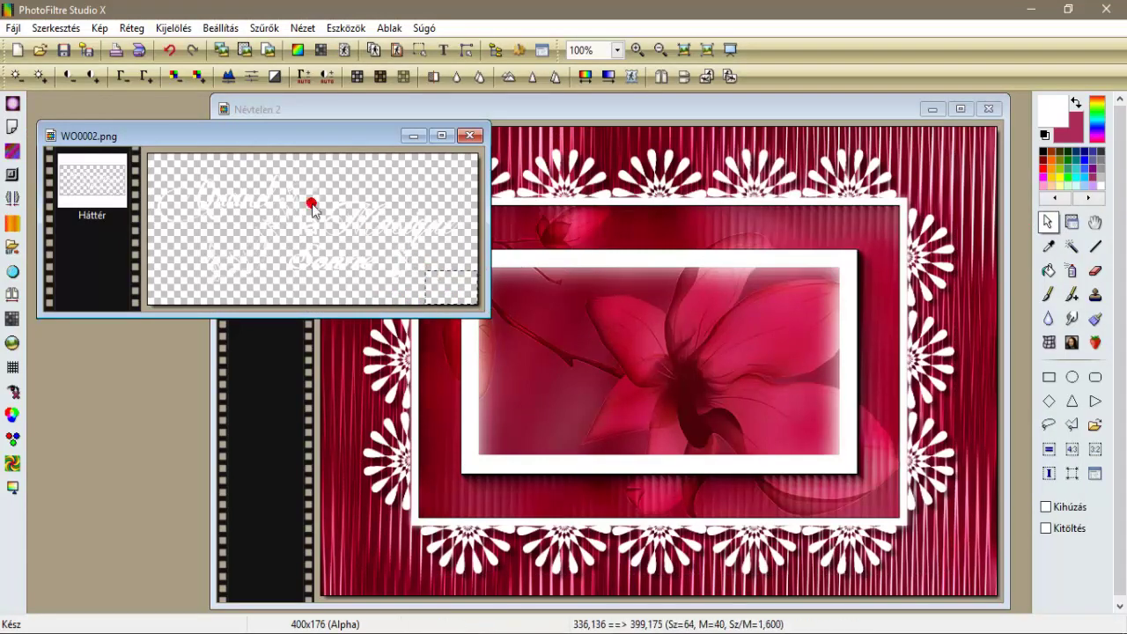
Select the layer content of WO0002.png, copy it and paste the white "Quand la Musique Sonne" text into Névtelen 2.
{"action": "left_click", "coordinate": [170, 28]}
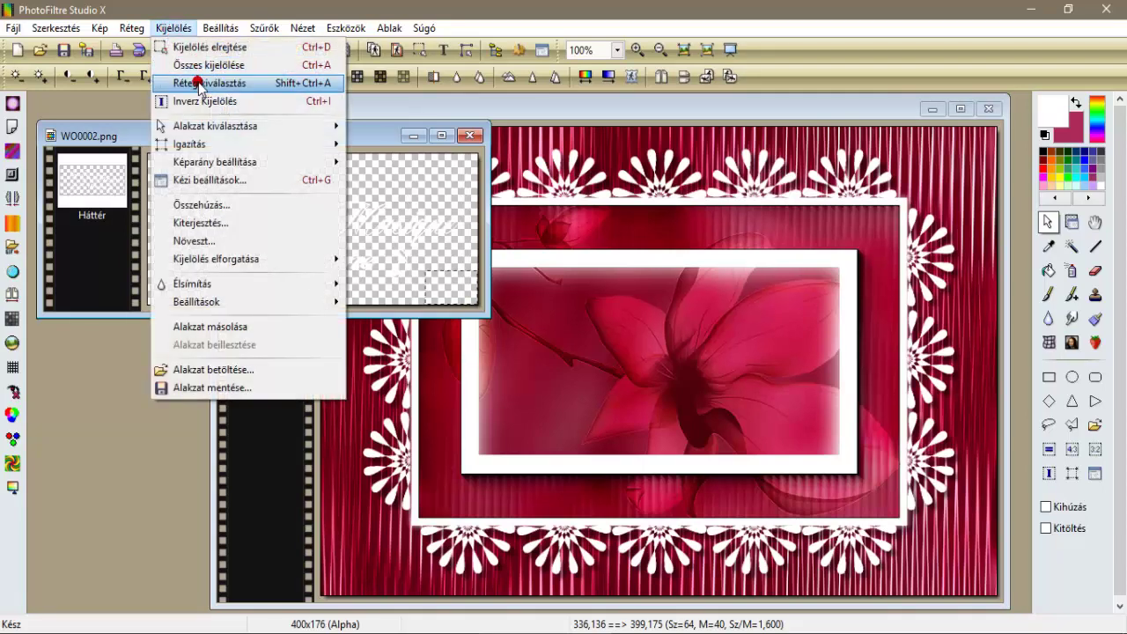
{"action": "left_click", "coordinate": [196, 83]}
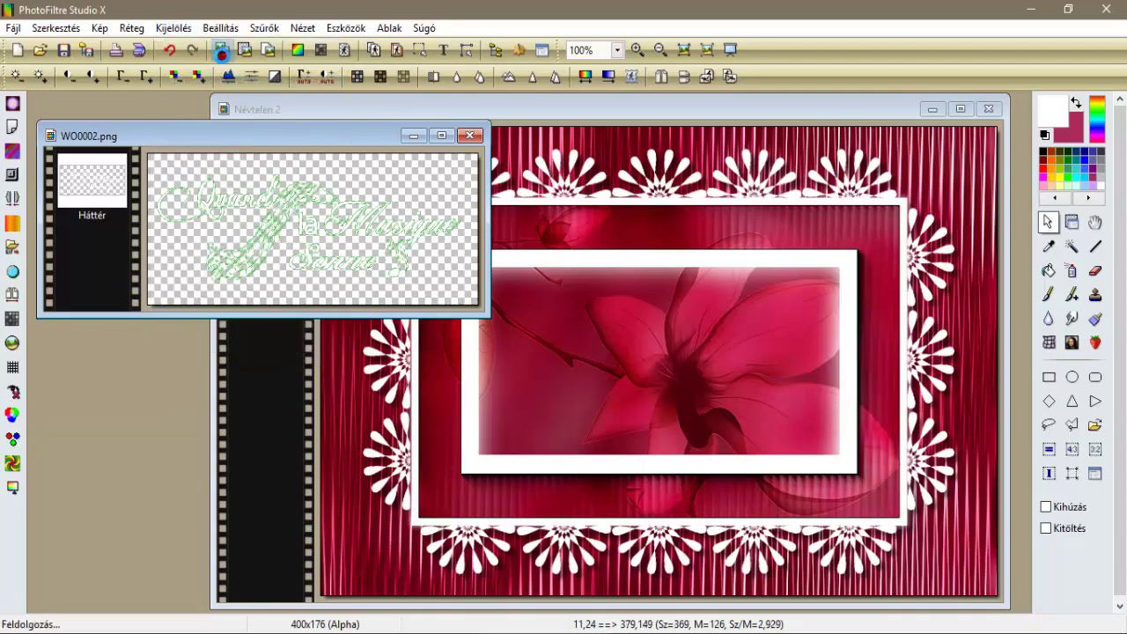
{"action": "left_click", "coordinate": [269, 108]}
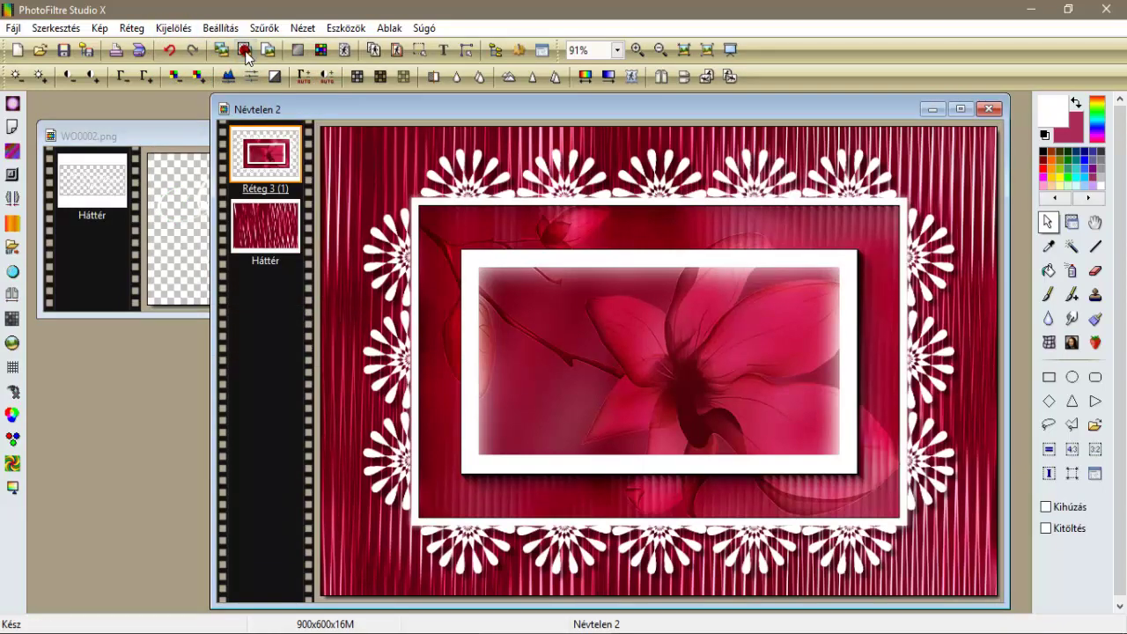
{"action": "key", "text": "ctrl+v"}
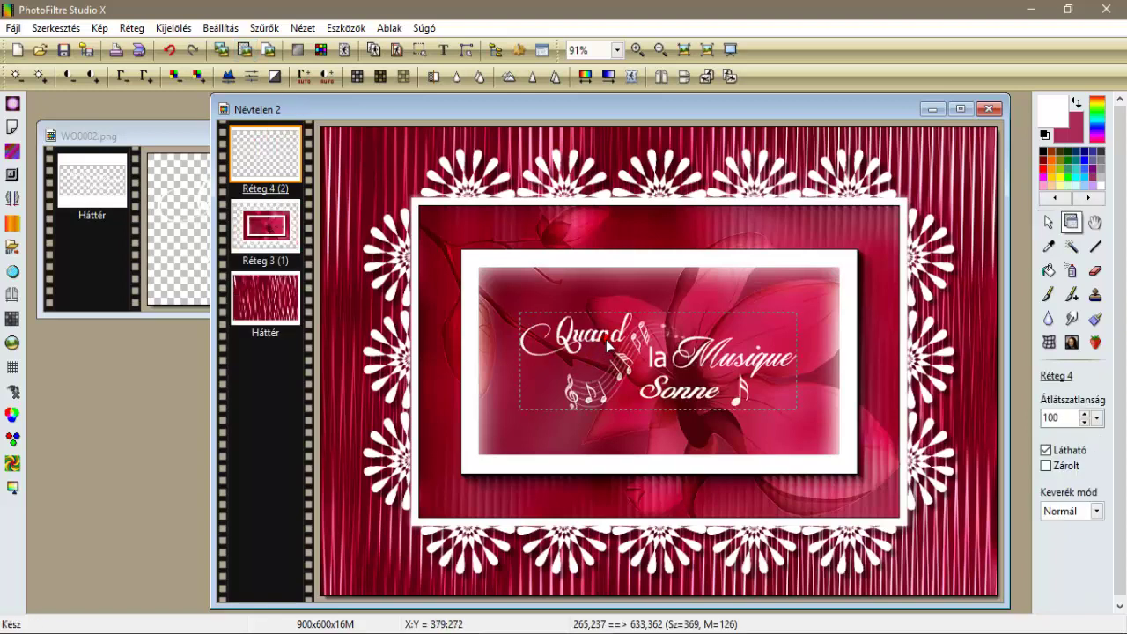
Enlarge the pasted text layer to 120% with free transform.
{"action": "right_click", "coordinate": [606, 345]}
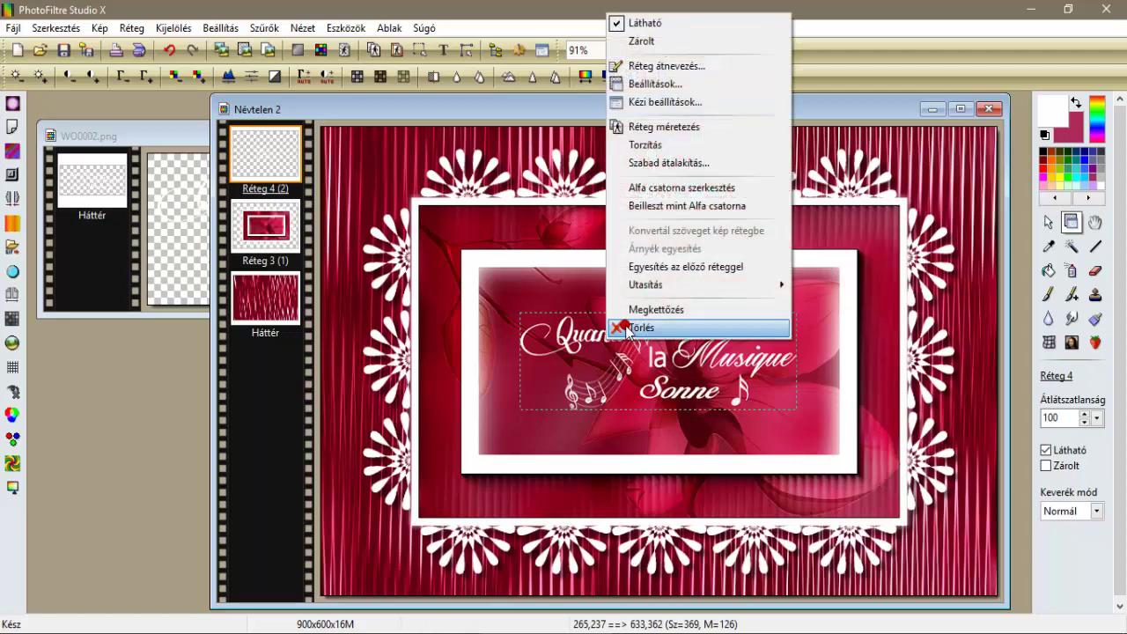
{"action": "left_click", "coordinate": [714, 166]}
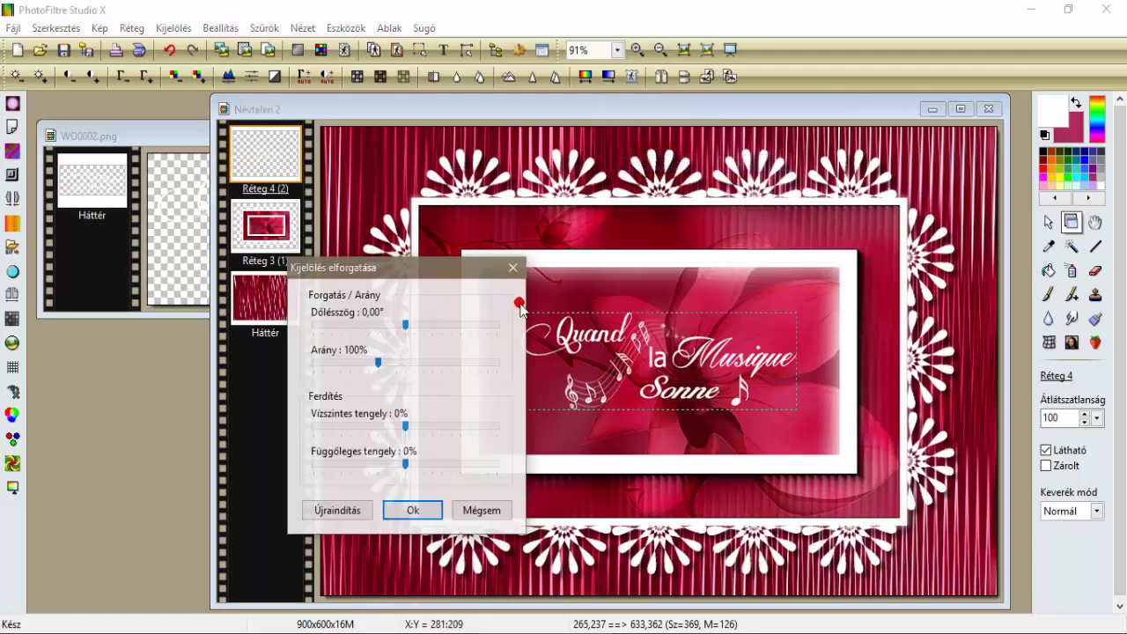
{"action": "left_click", "coordinate": [481, 363]}
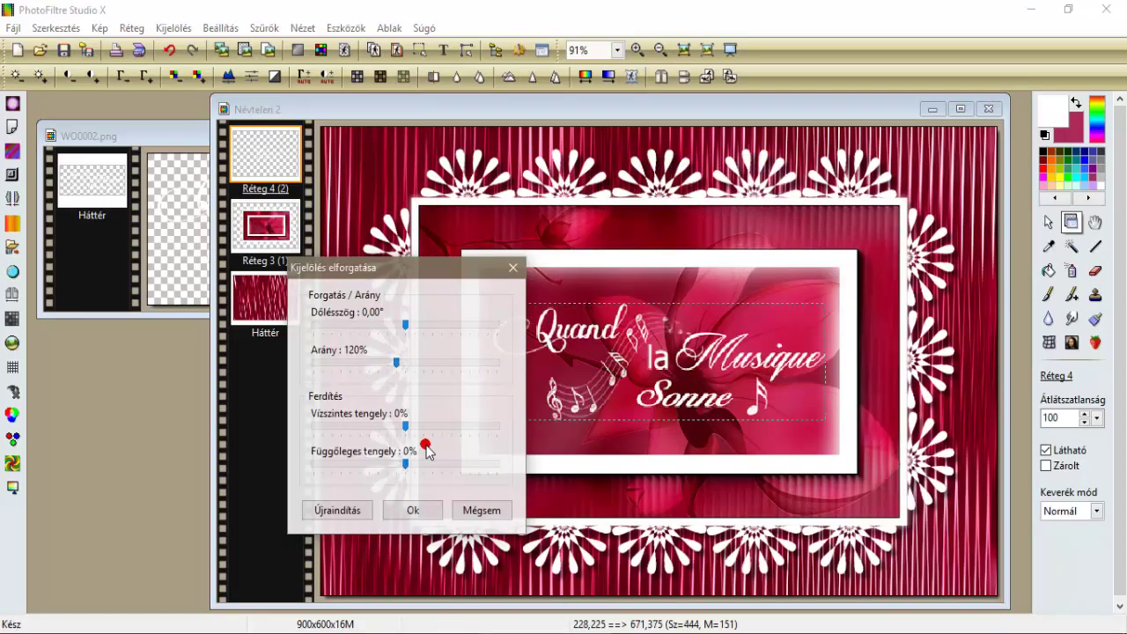
{"action": "left_click", "coordinate": [413, 510]}
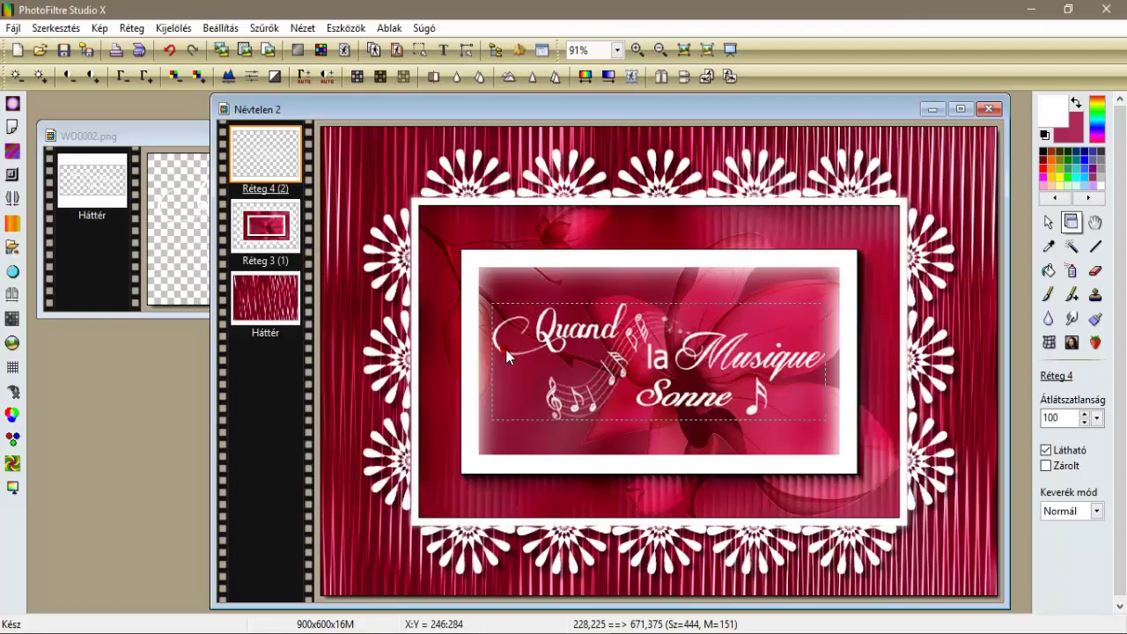
Select the text layer Réteg 4 and move it slightly left to position 220, 225 inside the inner white frame.
{"action": "key", "text": "Page_Down"}
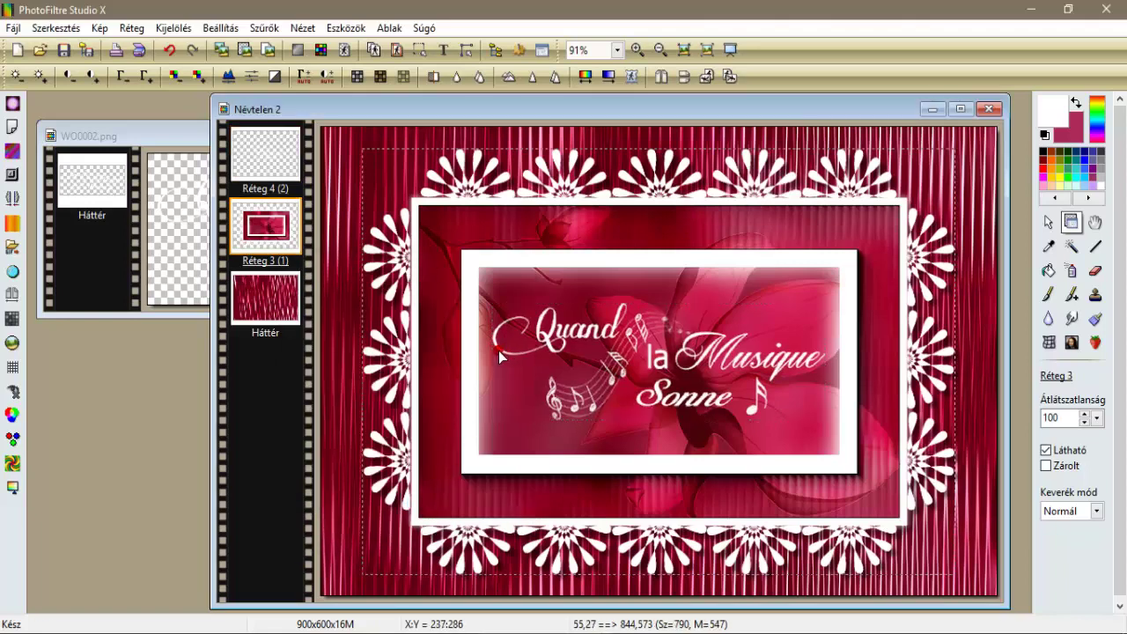
{"action": "key", "text": "Page_Up"}
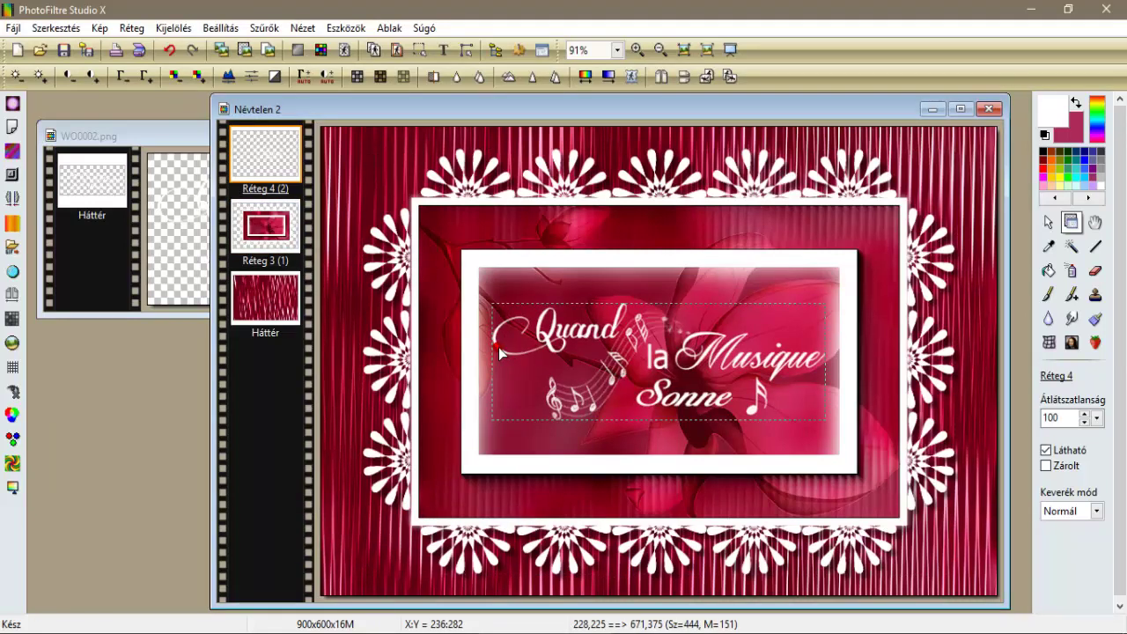
{"action": "left_click_drag", "start_coordinate": [500, 352], "coordinate": [474, 354]}
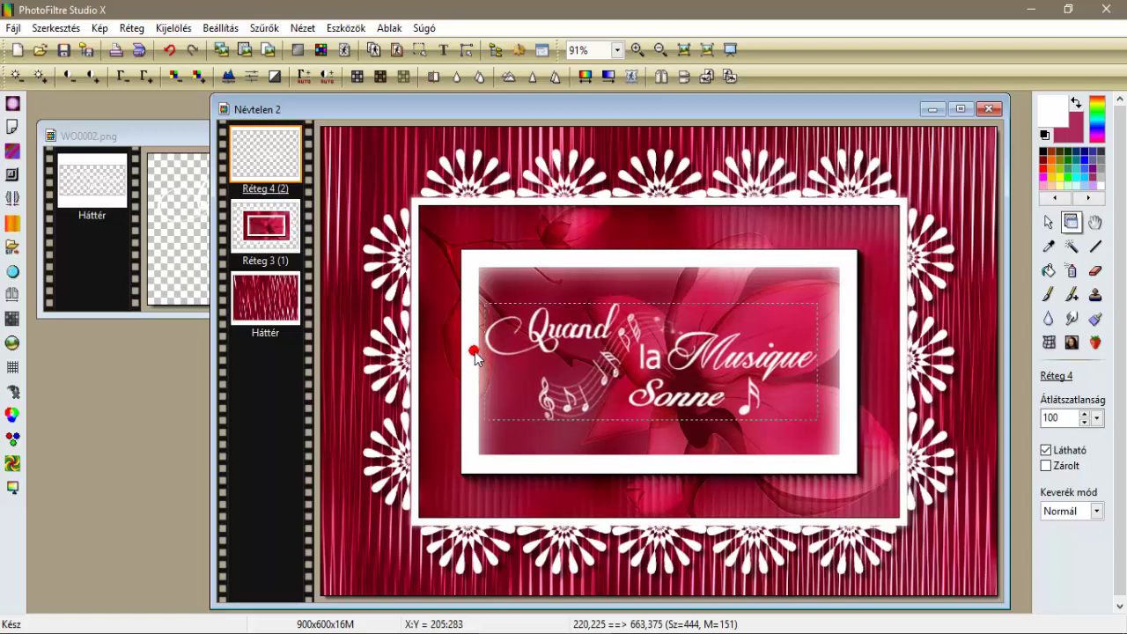
Nudge the "Quand la Musique Sonne" text layer left to position 211, 225 inside the inner white frame.
{"action": "key", "text": "Left"}
{"action": "key", "text": "Left"}
{"action": "key", "text": "Left"}
{"action": "key", "text": "Left"}
{"action": "key", "text": "Left"}
{"action": "key", "text": "Left"}
{"action": "key", "text": "Left"}
{"action": "key", "text": "Left"}
{"action": "key", "text": "Left"}
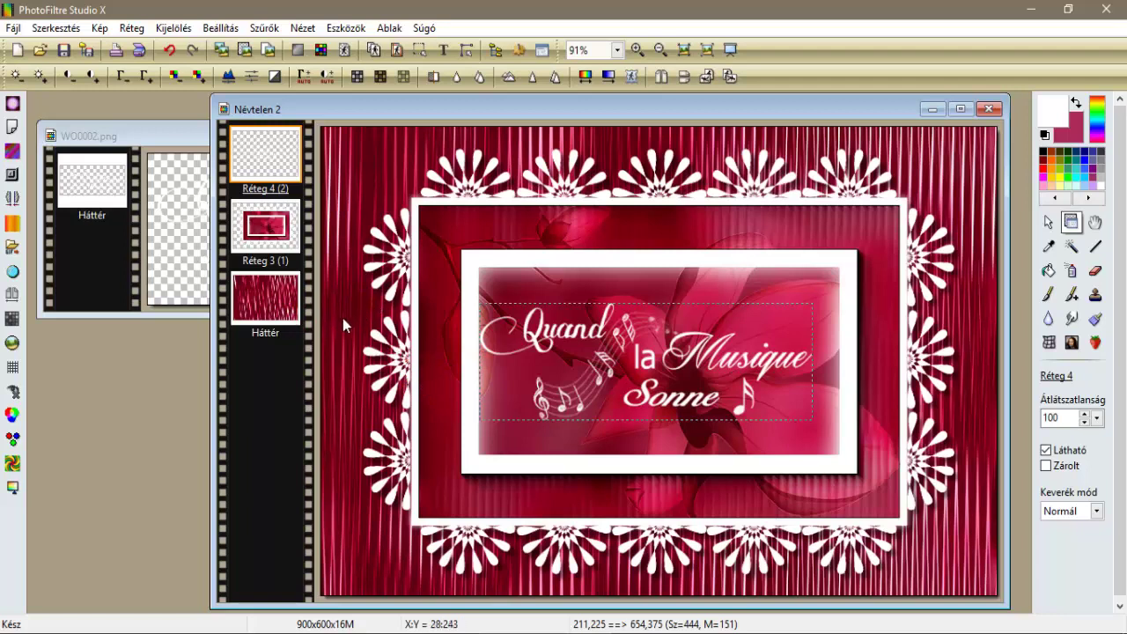
Add a white outer frame 2 pixels wide around the background layer Háttér.
{"action": "left_click", "coordinate": [260, 306]}
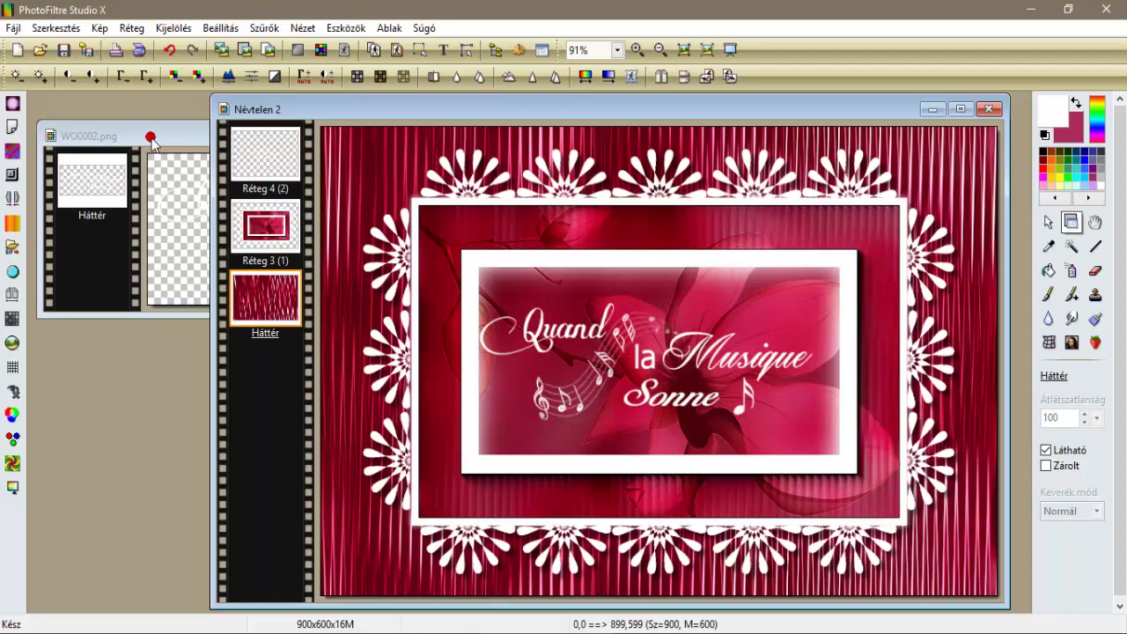
{"action": "left_click", "coordinate": [99, 28]}
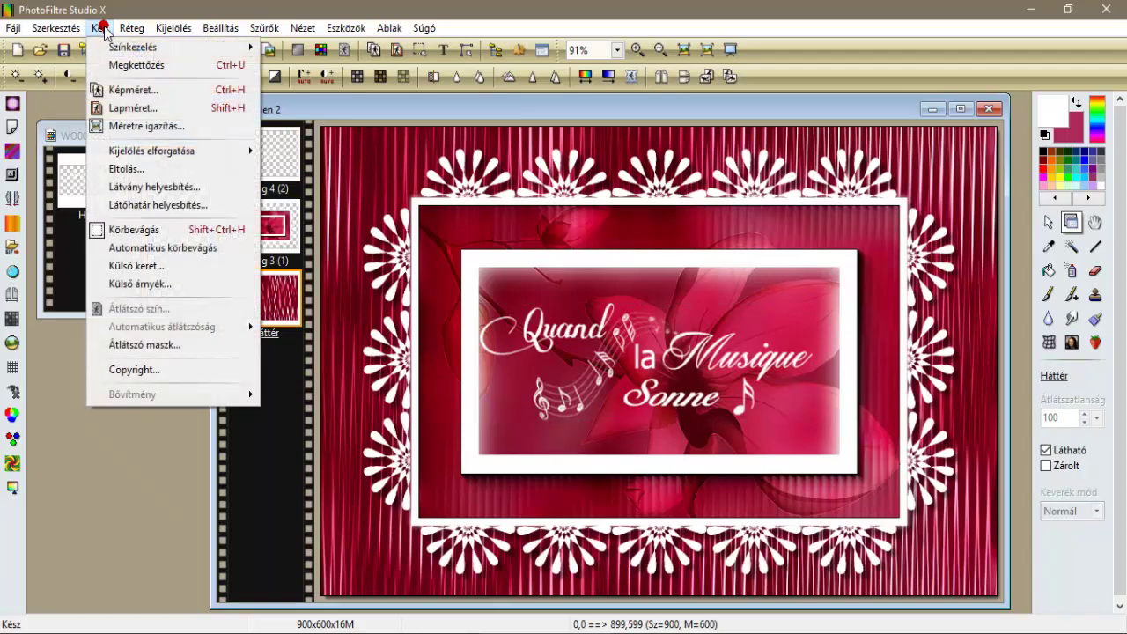
{"action": "left_click", "coordinate": [140, 266]}
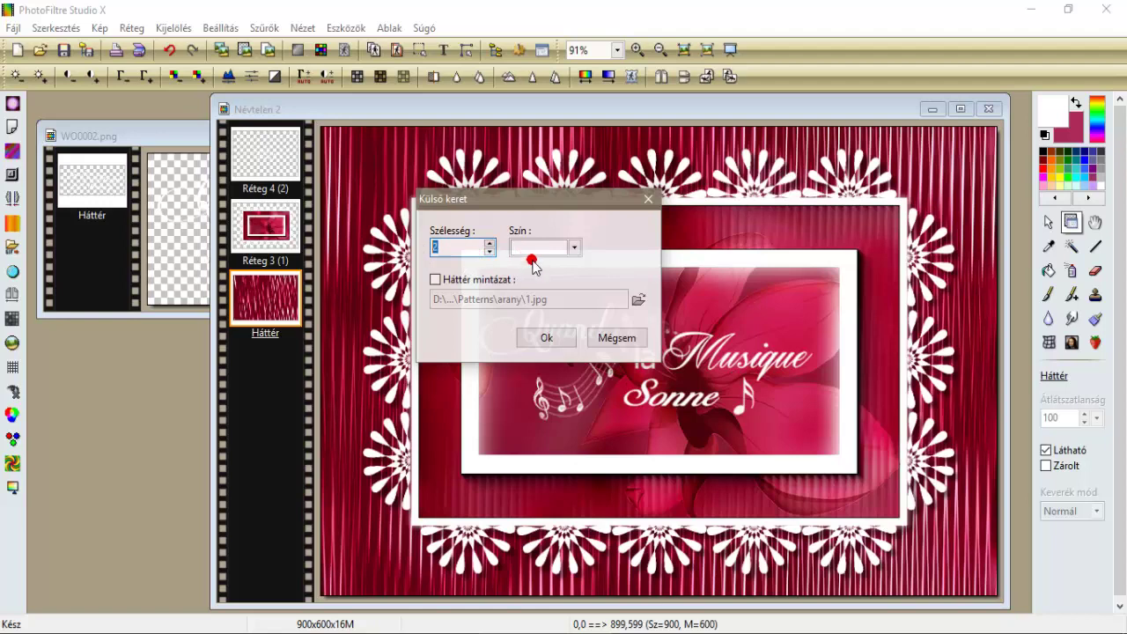
{"action": "left_click", "coordinate": [526, 340]}
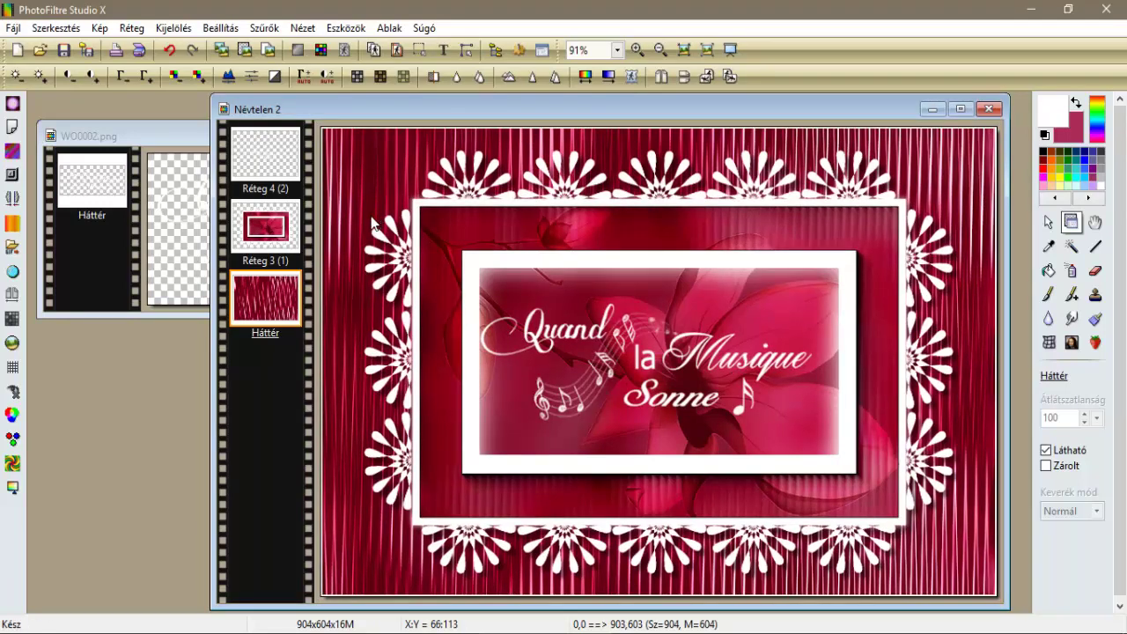
Add a 5-pixel outer frame in the dark crimson of the flower's center around the image.
{"action": "left_click", "coordinate": [99, 29]}
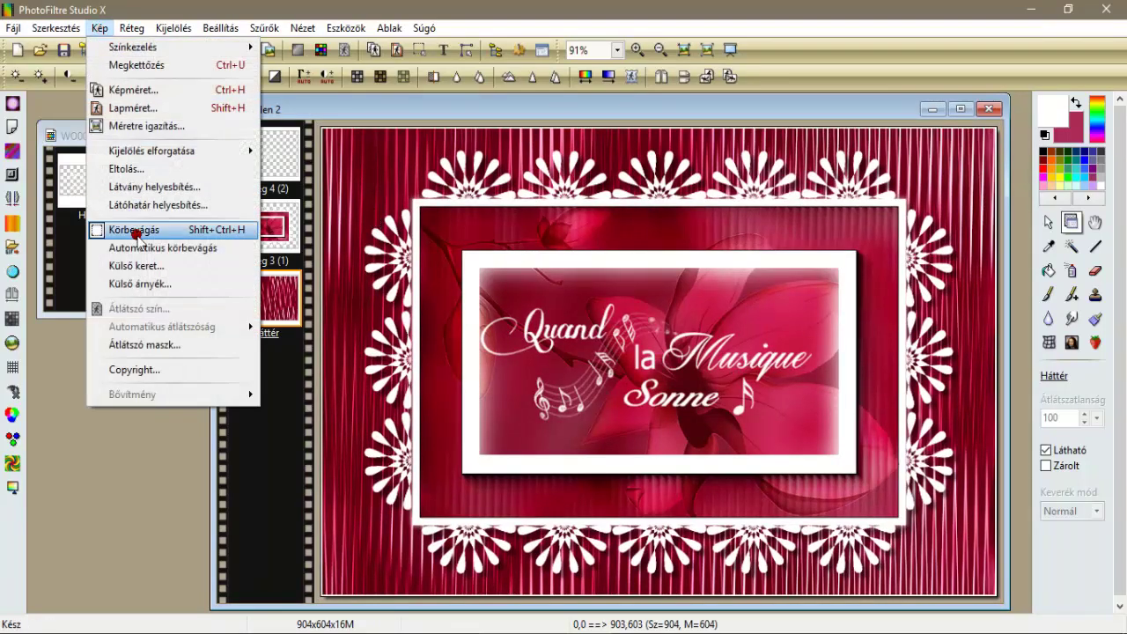
{"action": "left_click", "coordinate": [137, 266]}
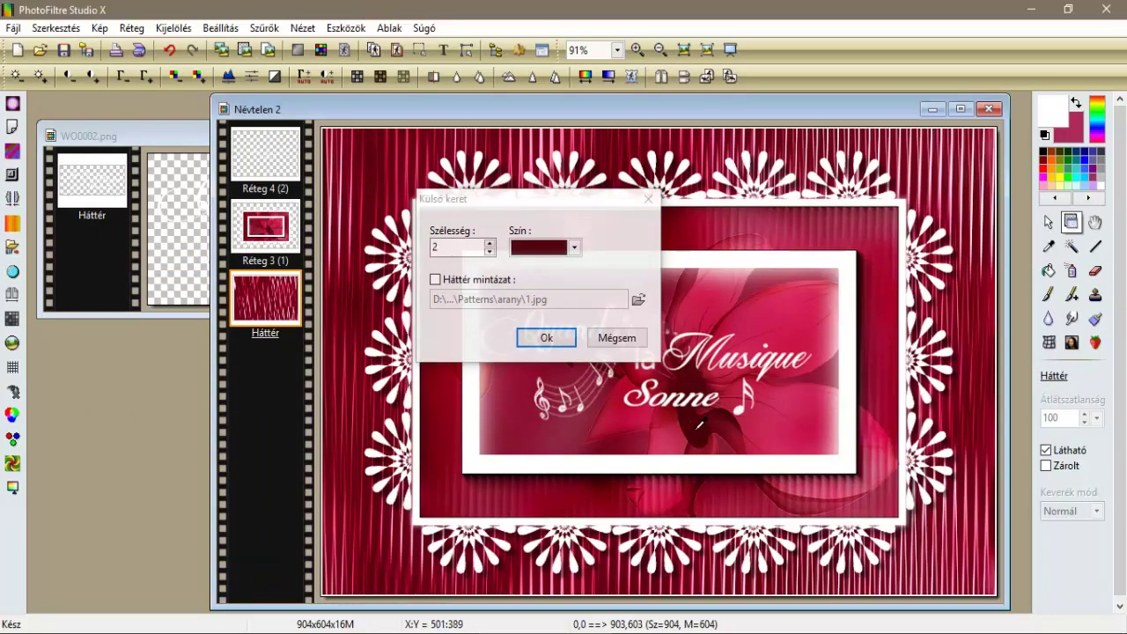
{"action": "left_click", "coordinate": [451, 248]}
{"action": "double_click", "coordinate": [463, 252]}
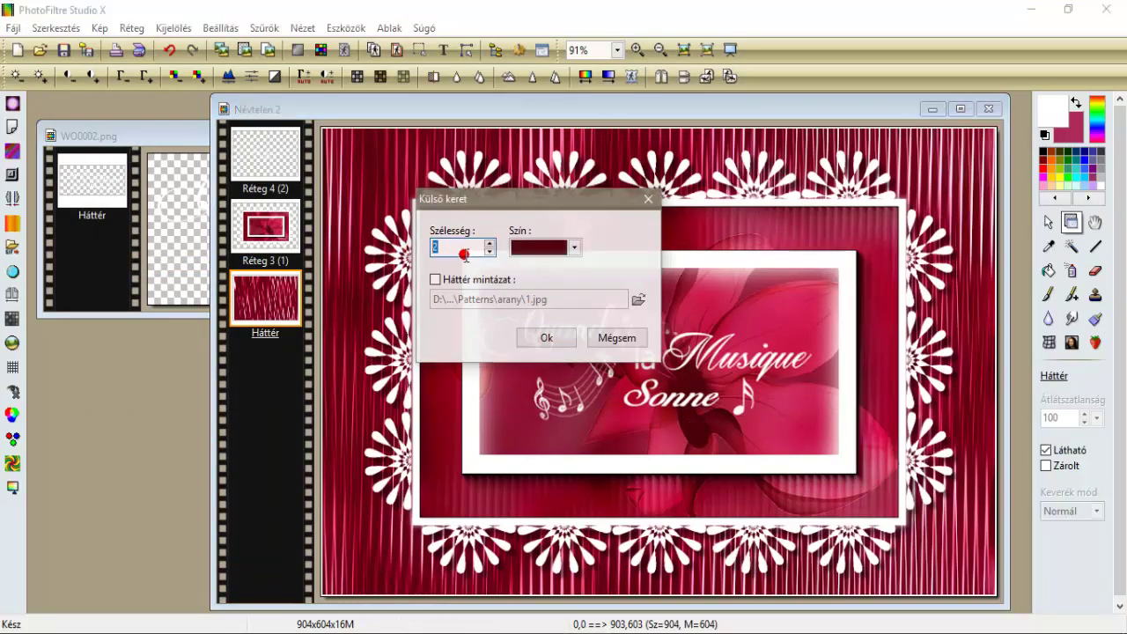
{"action": "type", "text": "5"}
{"action": "left_click", "coordinate": [546, 337]}
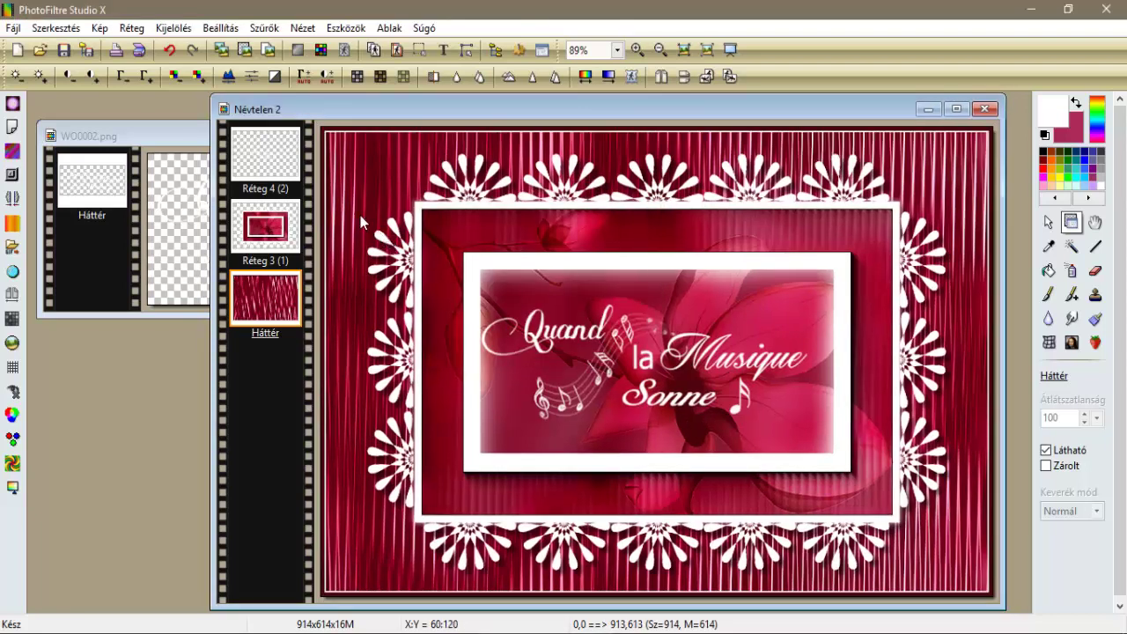
Add a white outer frame 50 pixels wide around the image.
{"action": "left_click", "coordinate": [95, 26]}
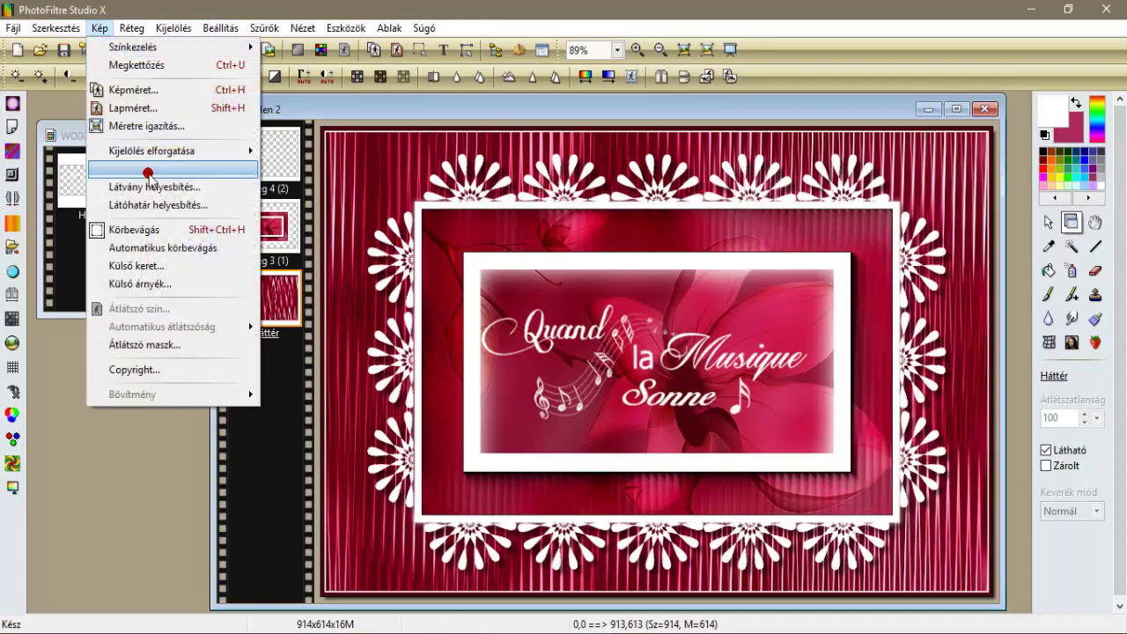
{"action": "left_click", "coordinate": [141, 266]}
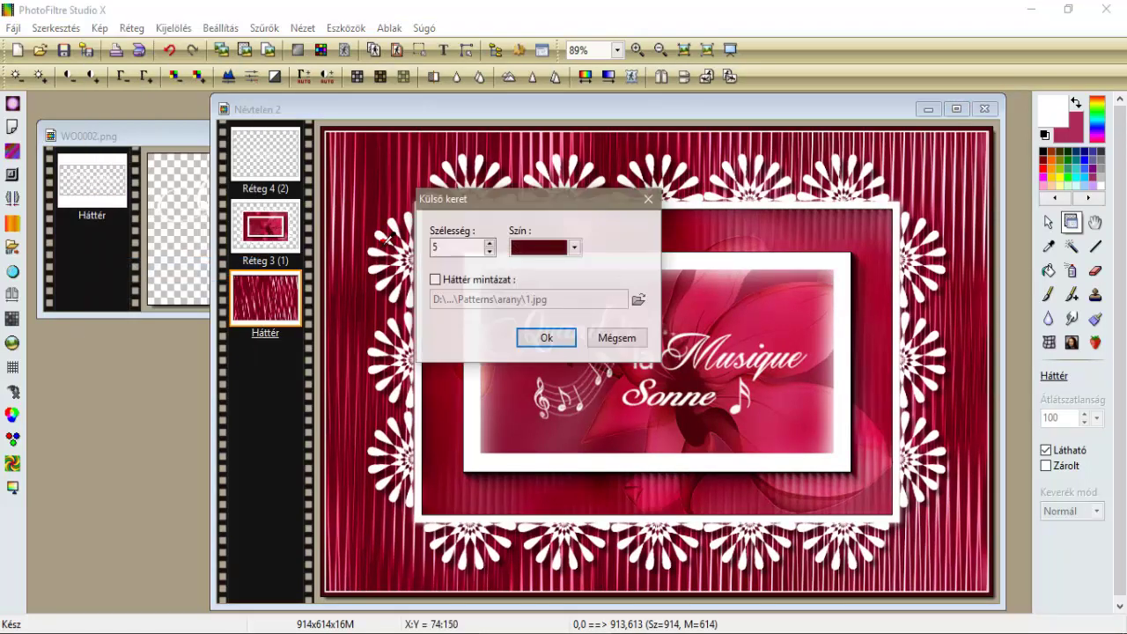
{"action": "left_click", "coordinate": [440, 249]}
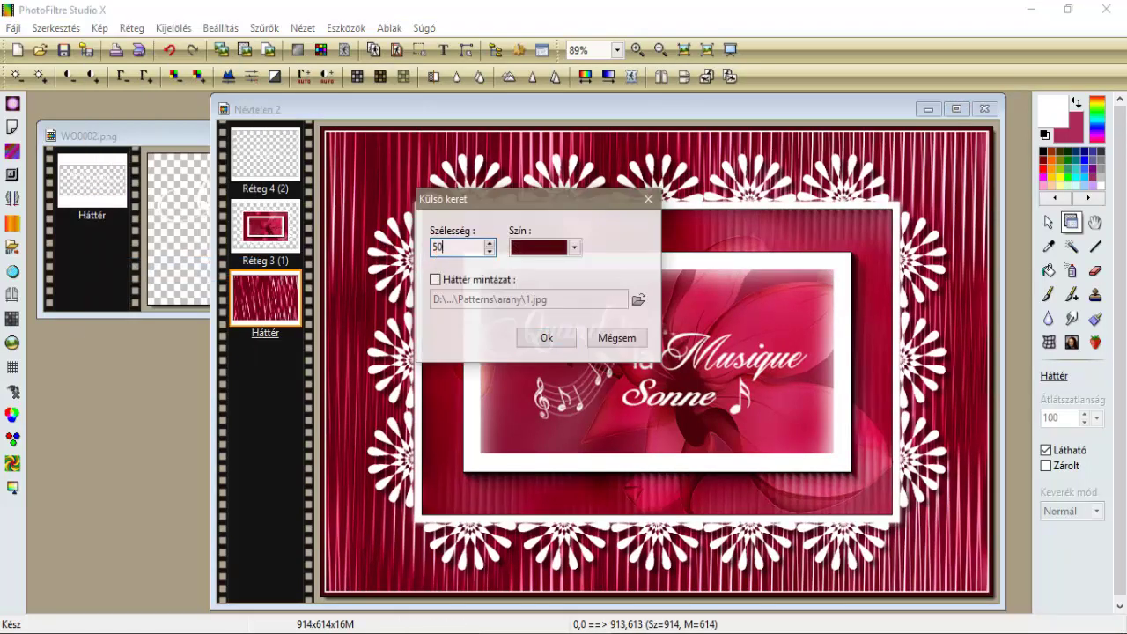
{"action": "left_click", "coordinate": [533, 250]}
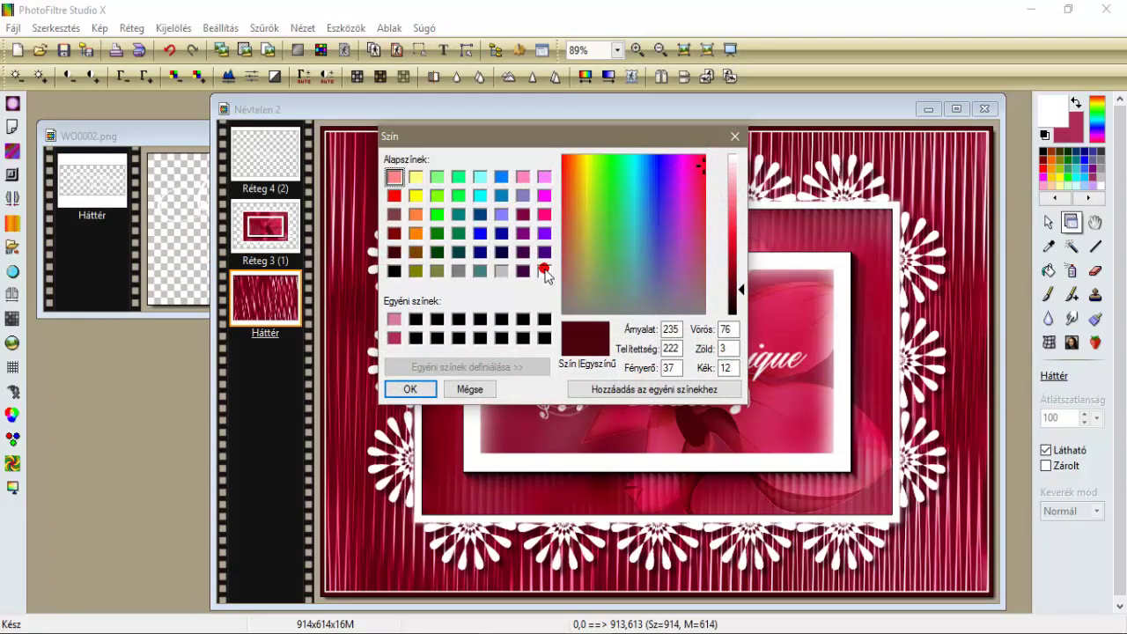
{"action": "left_click", "coordinate": [544, 270]}
{"action": "left_click", "coordinate": [410, 388]}
{"action": "left_click", "coordinate": [528, 337]}
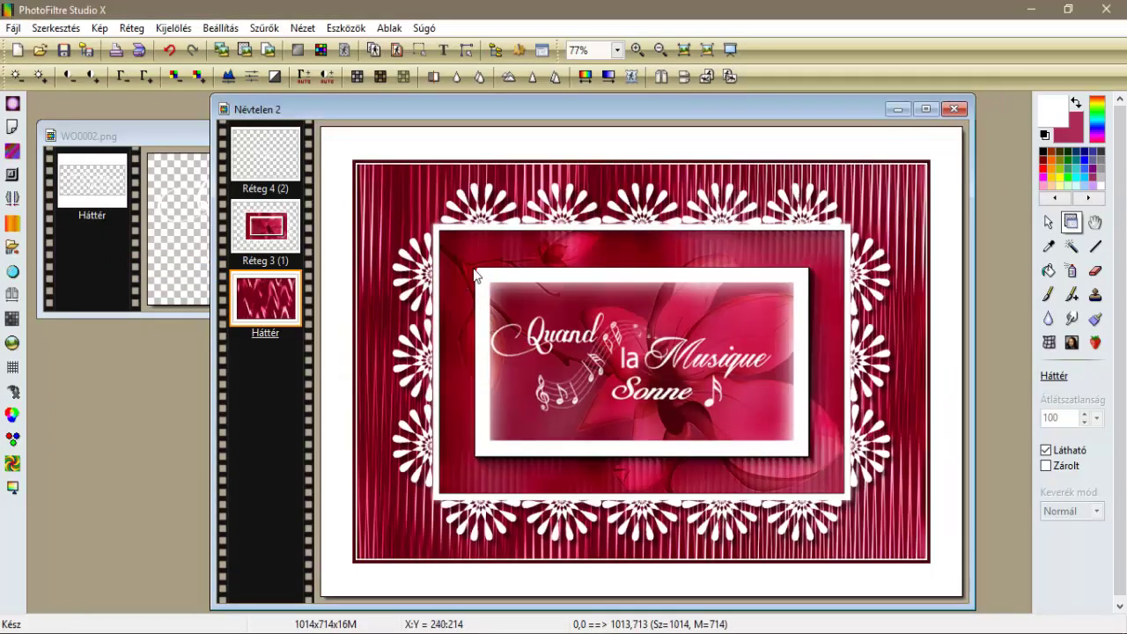
Close WO0002.png without saving its changes.
{"action": "left_click", "coordinate": [144, 136]}
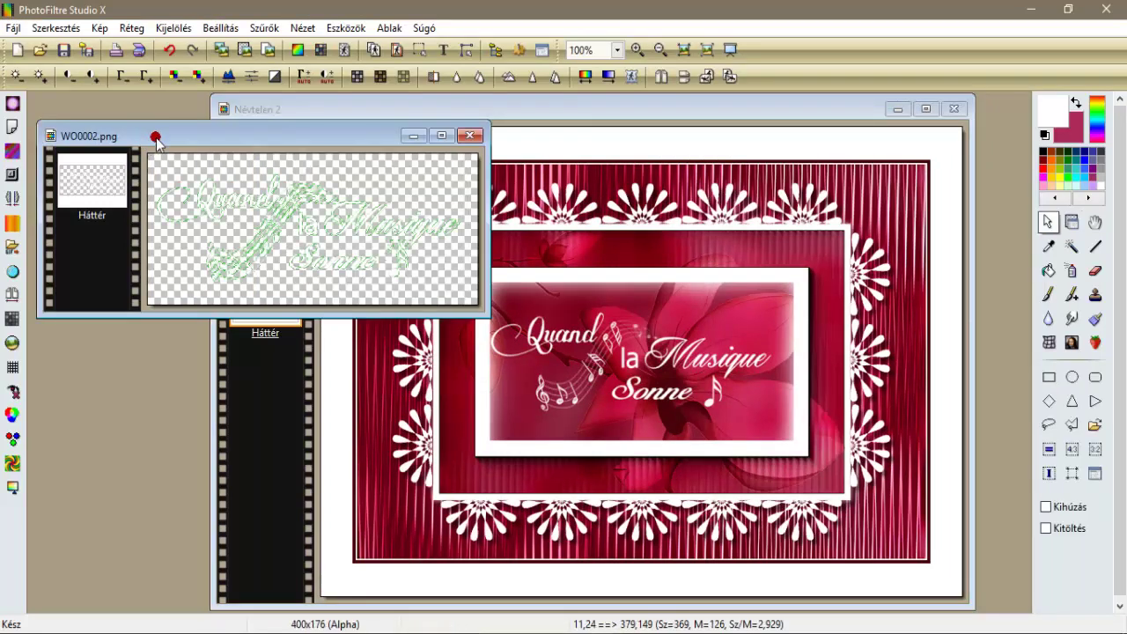
{"action": "left_click", "coordinate": [470, 135]}
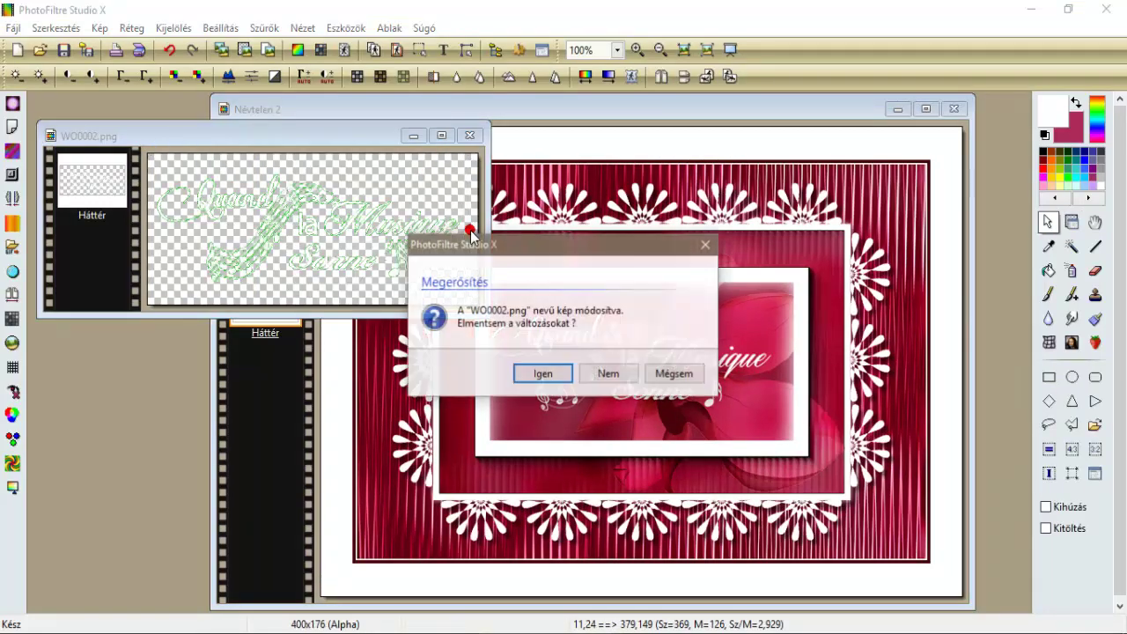
{"action": "left_click", "coordinate": [606, 370]}
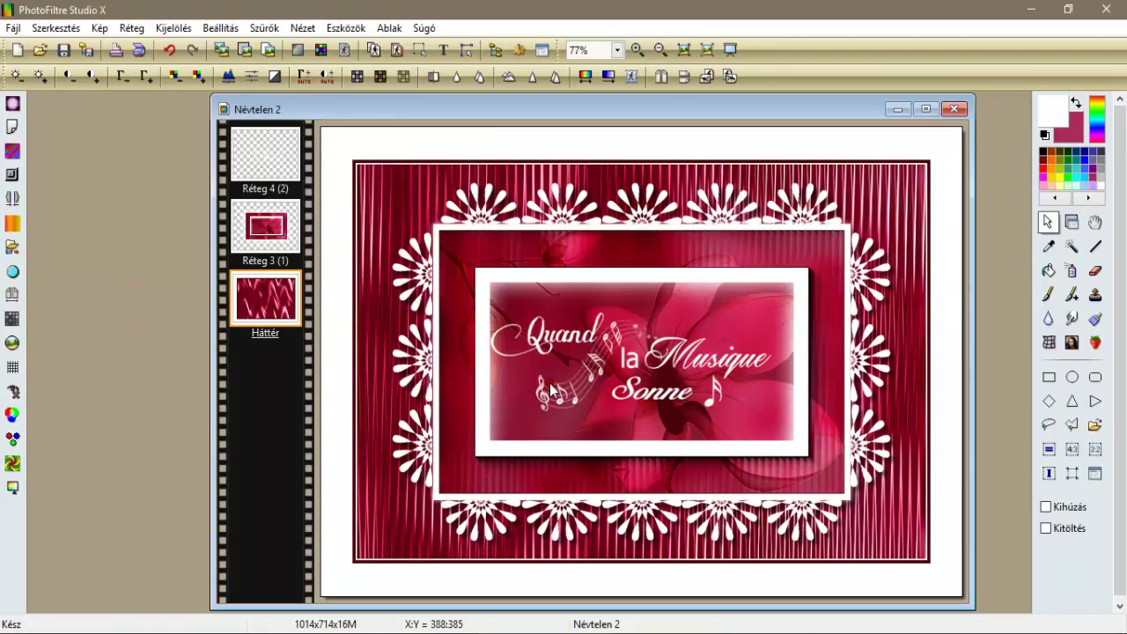
{"action": "left_click", "coordinate": [40, 50]}
{"action": "double_click", "coordinate": [149, 161]}
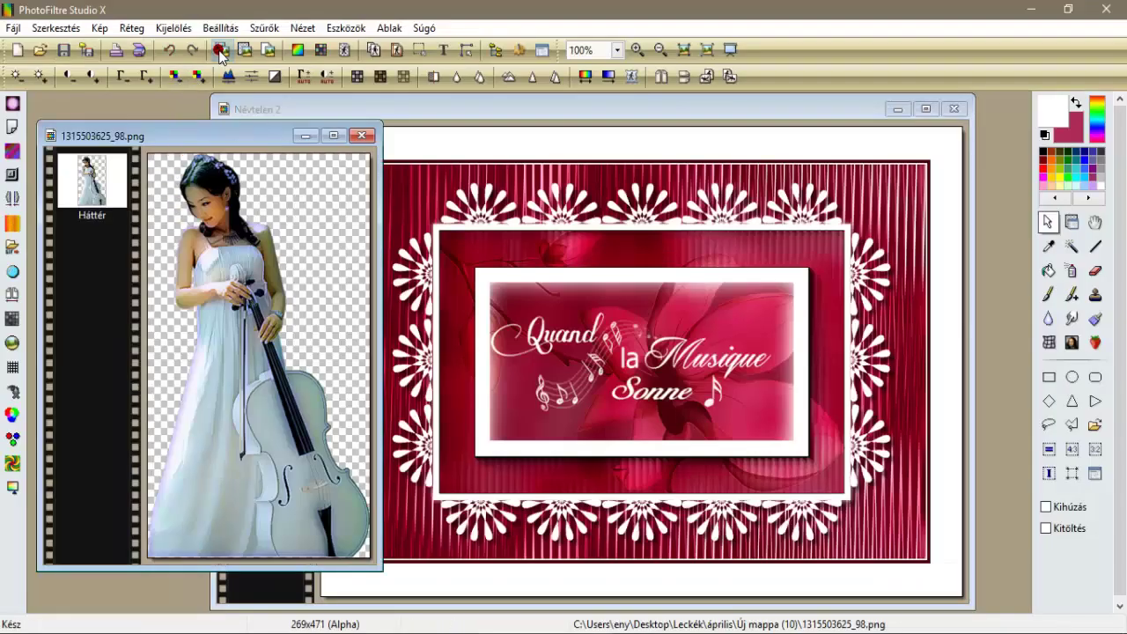
{"action": "left_click_drag", "start_coordinate": [244, 115], "coordinate": [245, 116]}
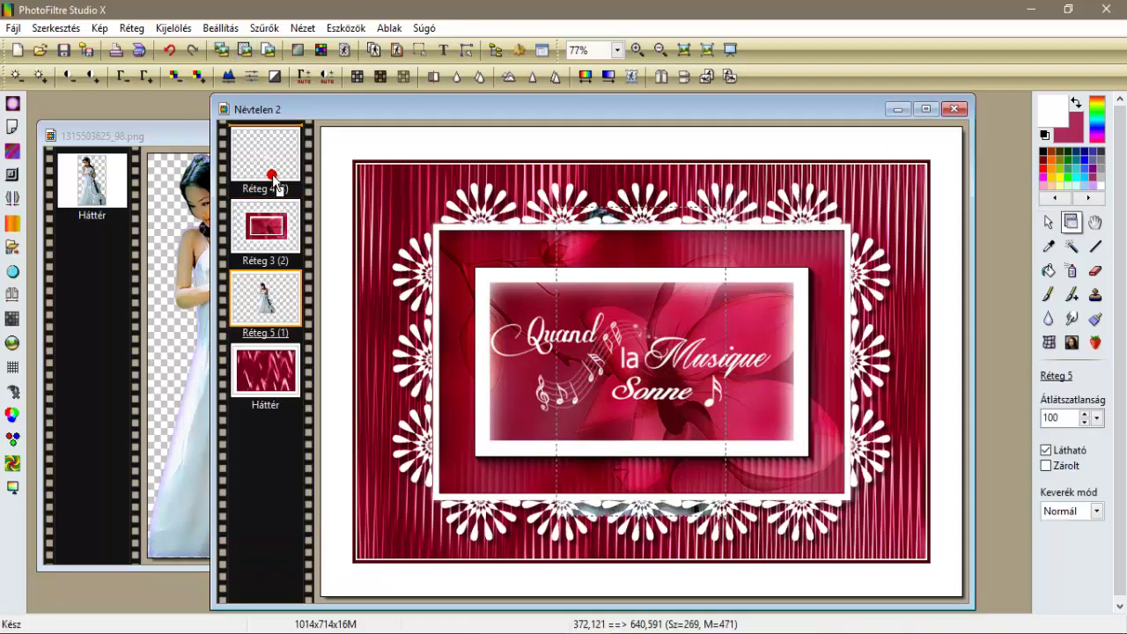
{"action": "left_click_drag", "start_coordinate": [273, 179], "coordinate": [273, 178]}
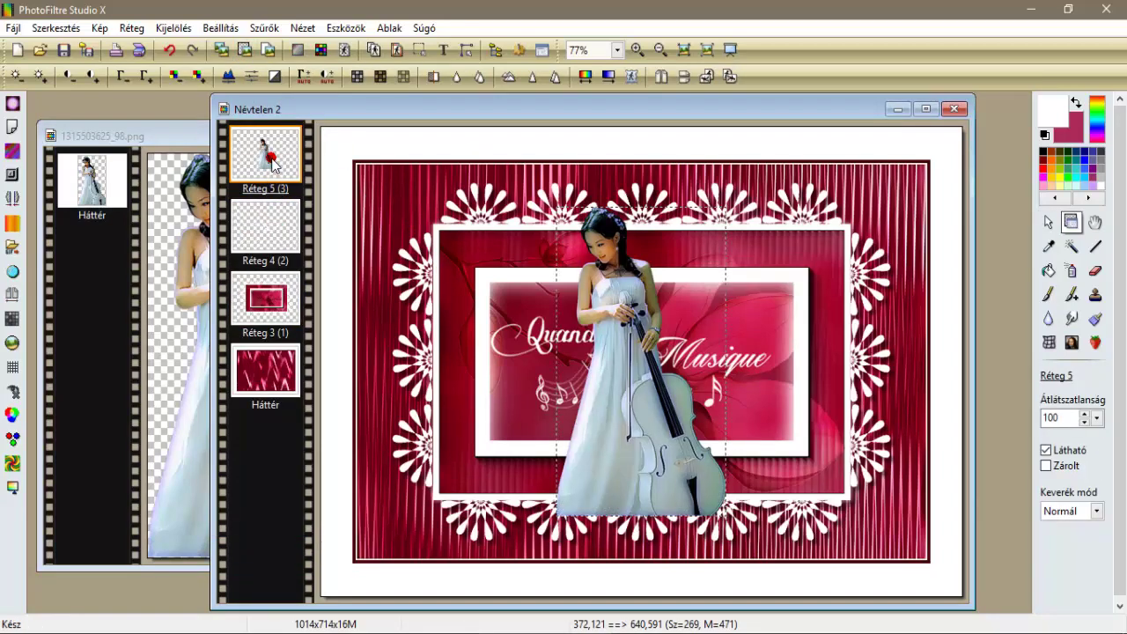
Enlarge the cellist layer Réteg 5 to 150% with free transform.
{"action": "right_click", "coordinate": [271, 160]}
{"action": "left_click", "coordinate": [365, 310]}
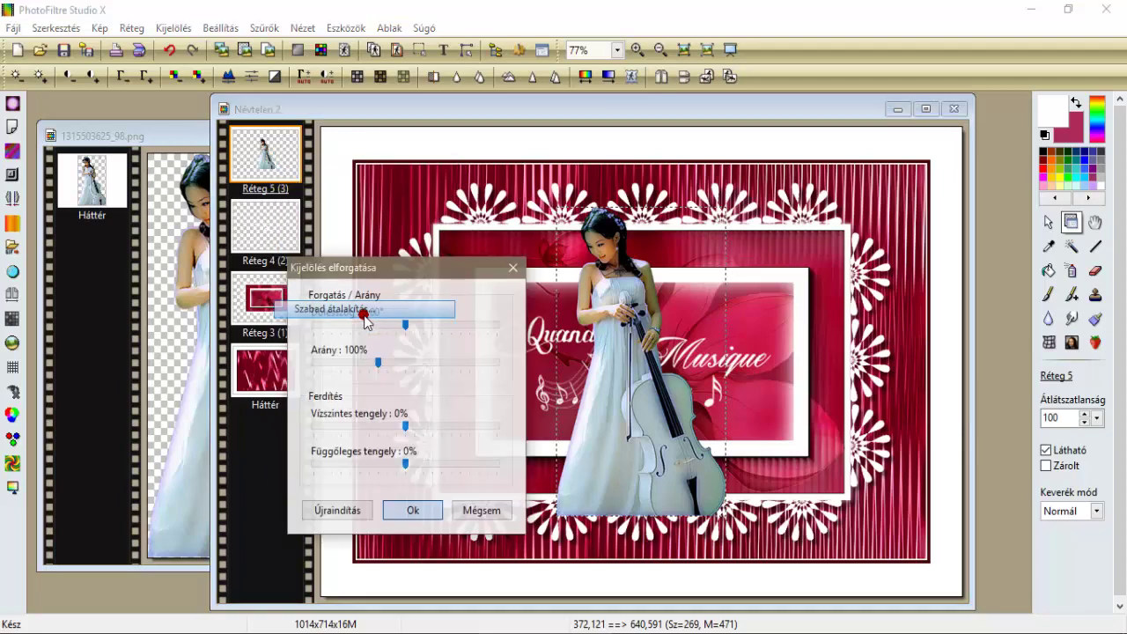
{"action": "left_click", "coordinate": [493, 362]}
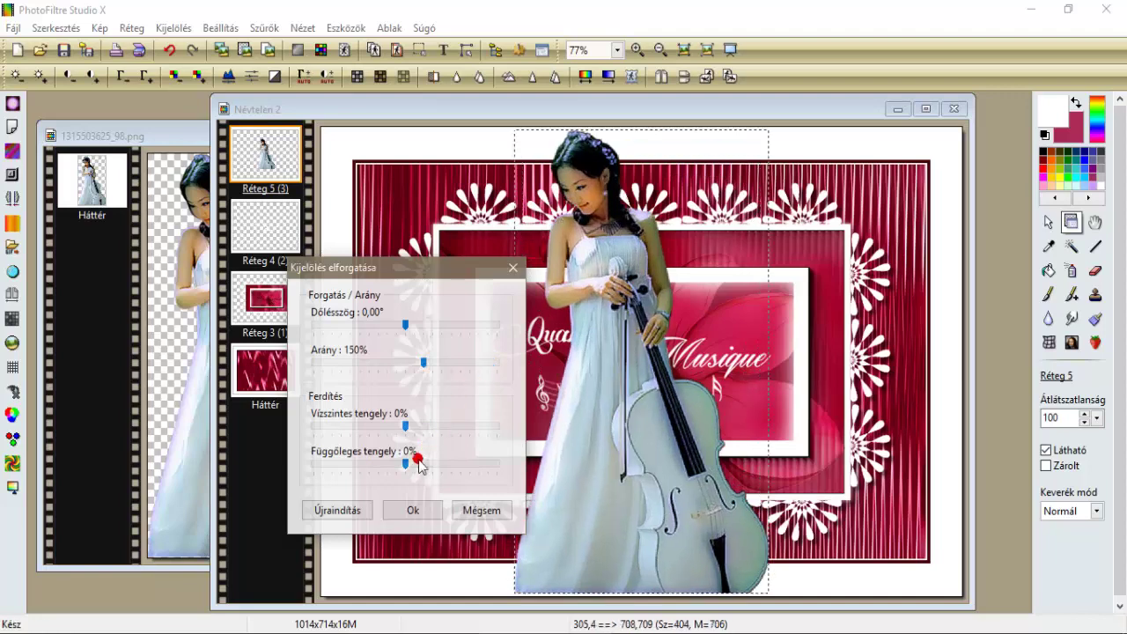
{"action": "left_click", "coordinate": [417, 509]}
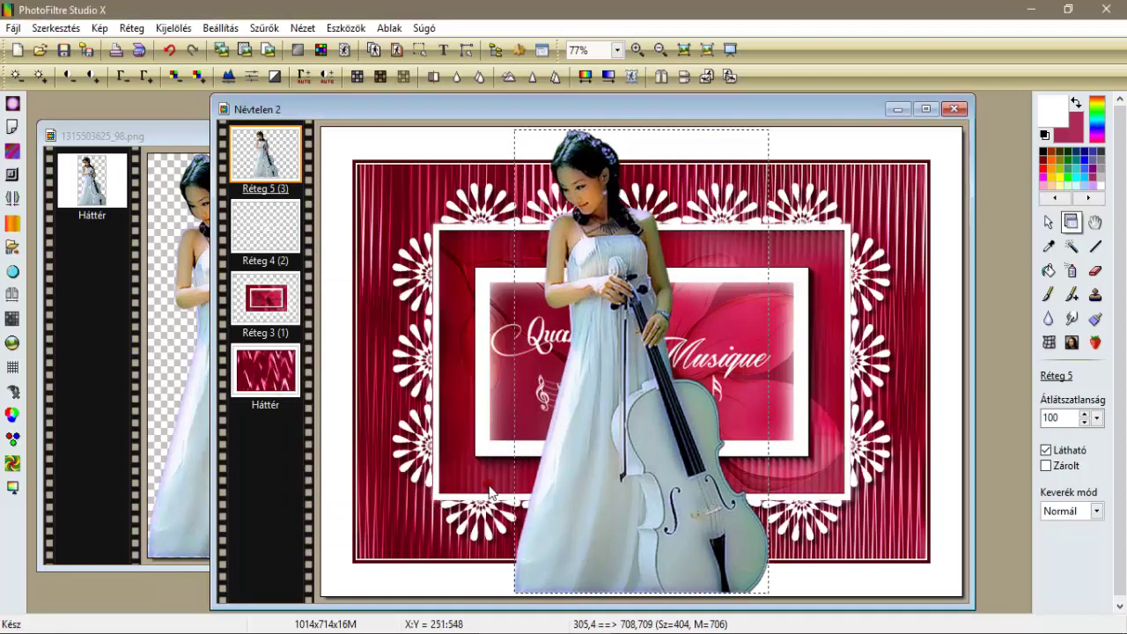
Move the cellist layer into the lower right corner of the canvas, at position 610, 8.
{"action": "left_click_drag", "start_coordinate": [582, 486], "coordinate": [753, 483]}
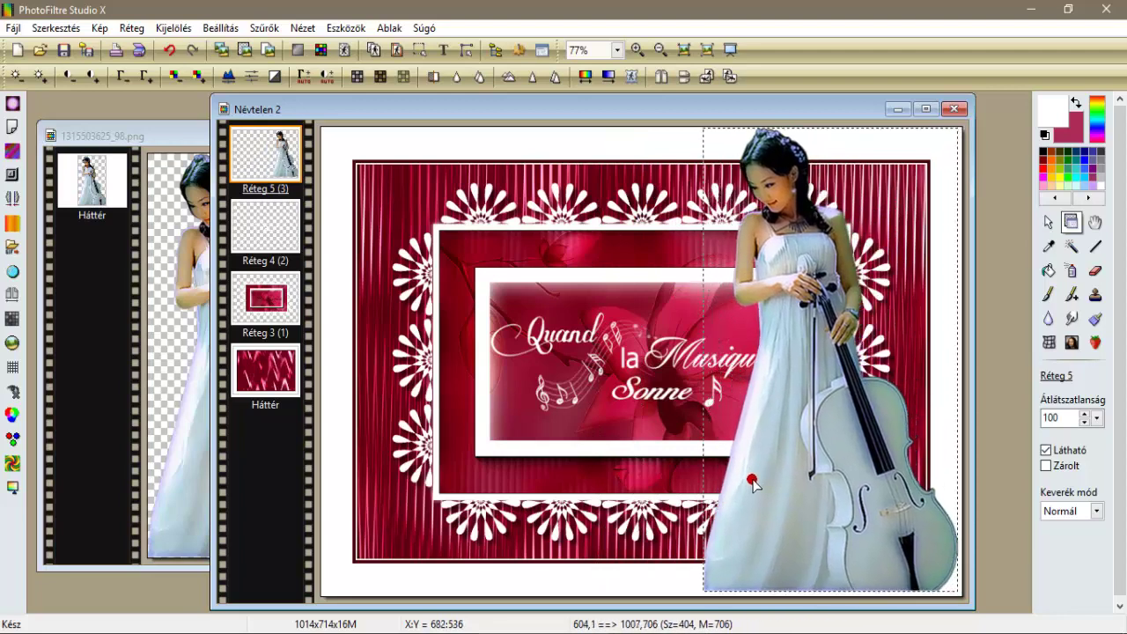
{"action": "key", "text": "Down"}
{"action": "key", "text": "Down"}
{"action": "key", "text": "Down"}
{"action": "key", "text": "Down"}
{"action": "key", "text": "Down"}
{"action": "key", "text": "Down"}
{"action": "key", "text": "Down"}
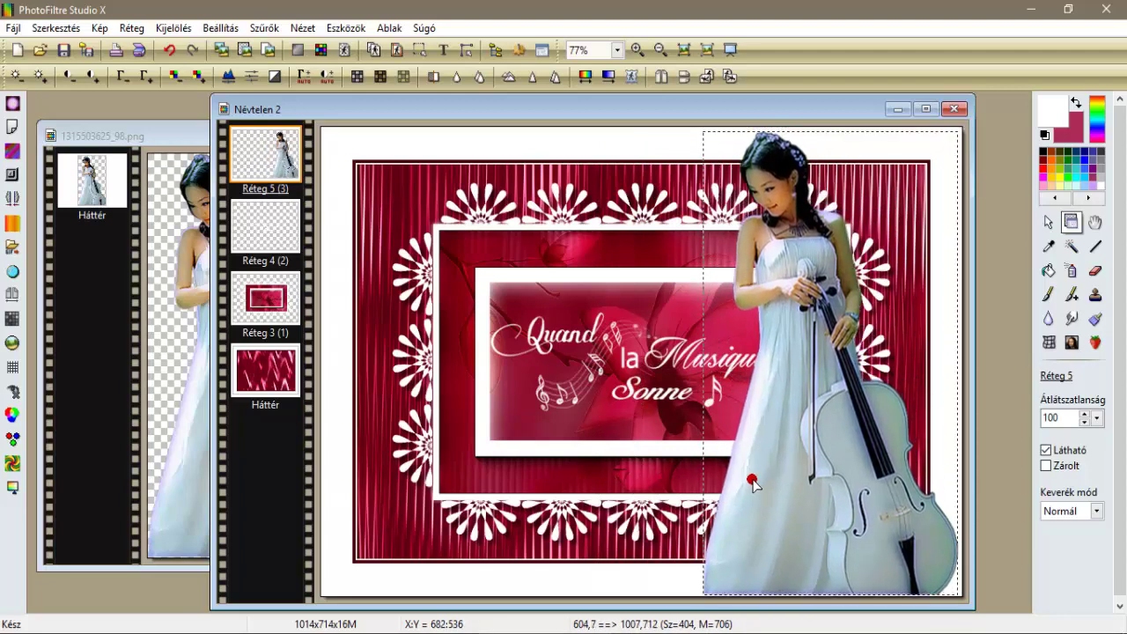
{"action": "key", "text": "Right"}
{"action": "key", "text": "Right"}
{"action": "key", "text": "Right"}
{"action": "key", "text": "Right"}
{"action": "key", "text": "Right"}
{"action": "key", "text": "Right"}
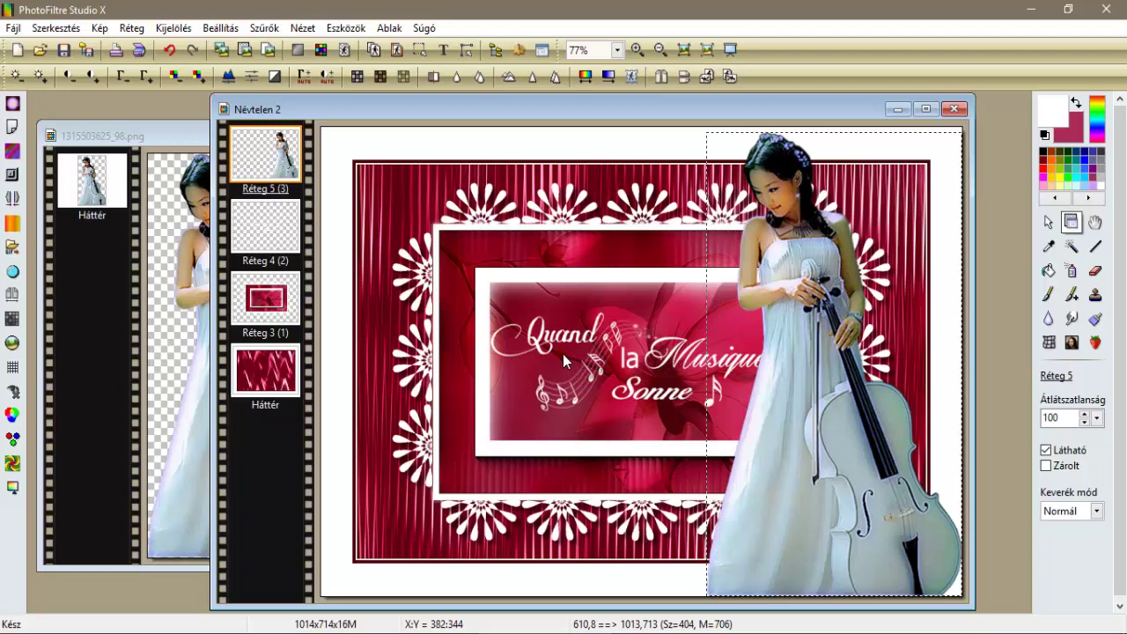
Shift the text layer Réteg 4 left to position 260, 282 and merge it with the layer below.
{"action": "left_click", "coordinate": [261, 217]}
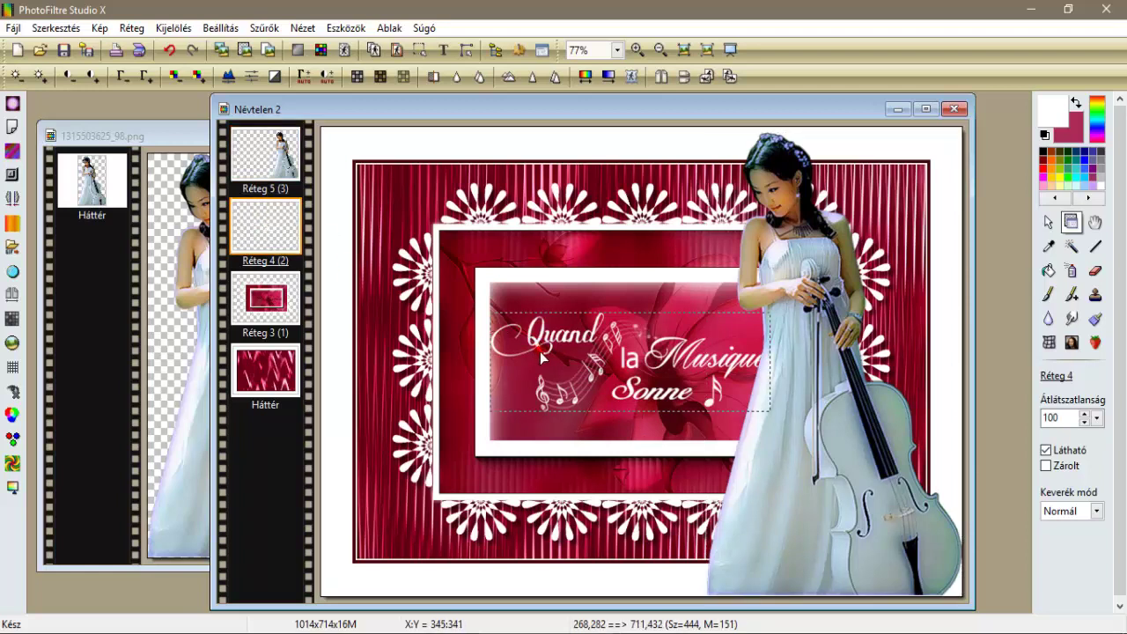
{"action": "left_click_drag", "start_coordinate": [541, 355], "coordinate": [540, 355]}
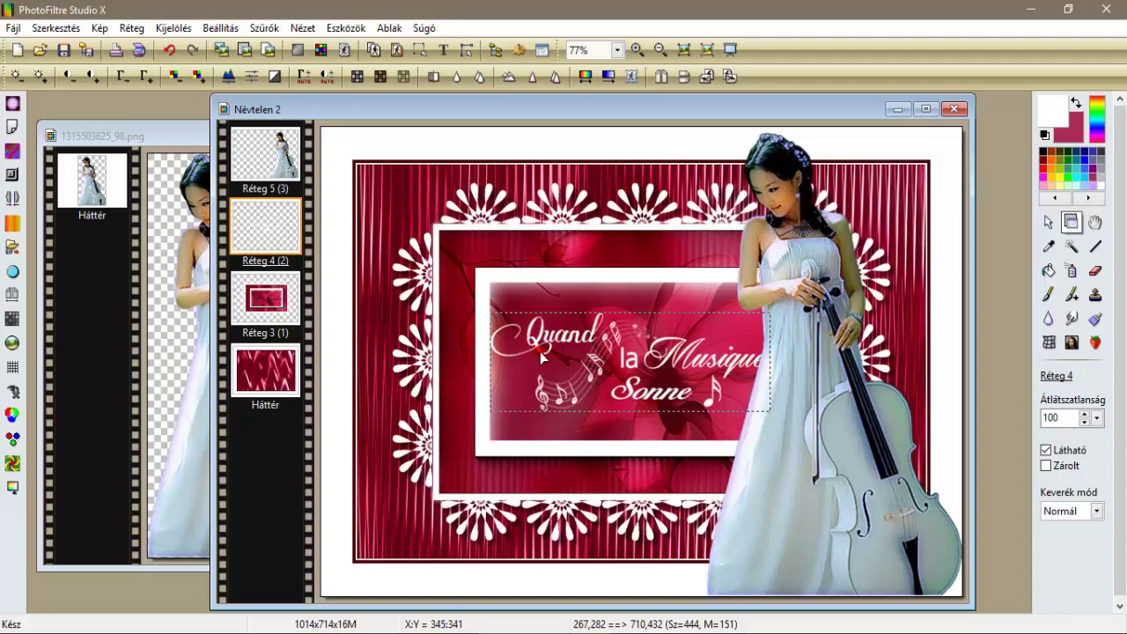
{"action": "key", "text": "Left"}
{"action": "key", "text": "Left"}
{"action": "key", "text": "Left"}
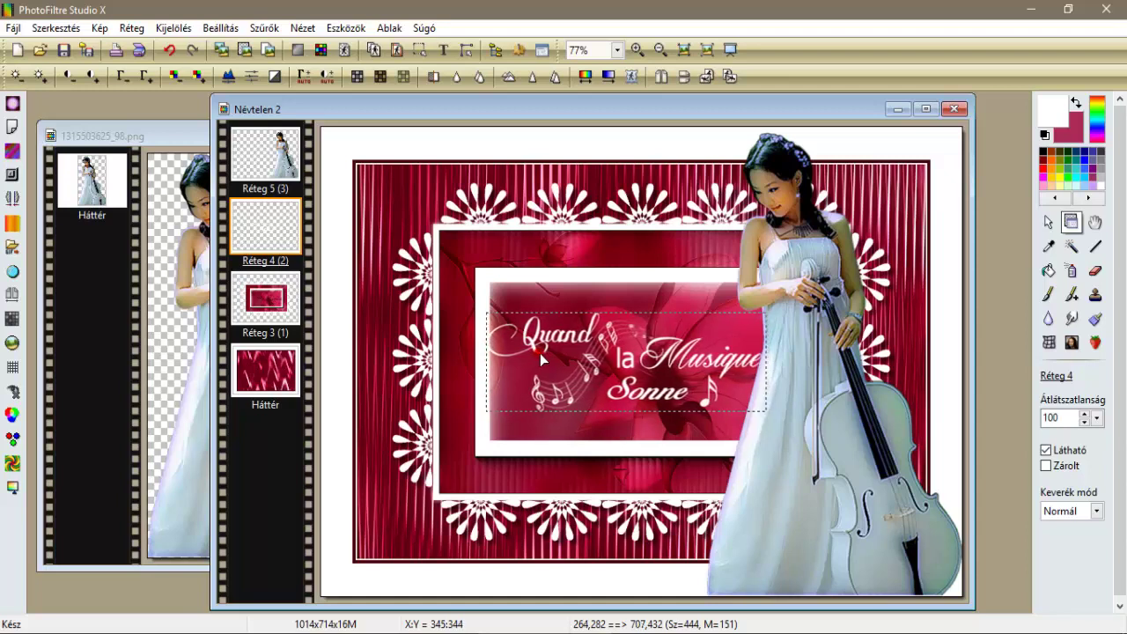
{"action": "key", "text": "Left"}
{"action": "key", "text": "Left"}
{"action": "key", "text": "Left"}
{"action": "key", "text": "Left"}
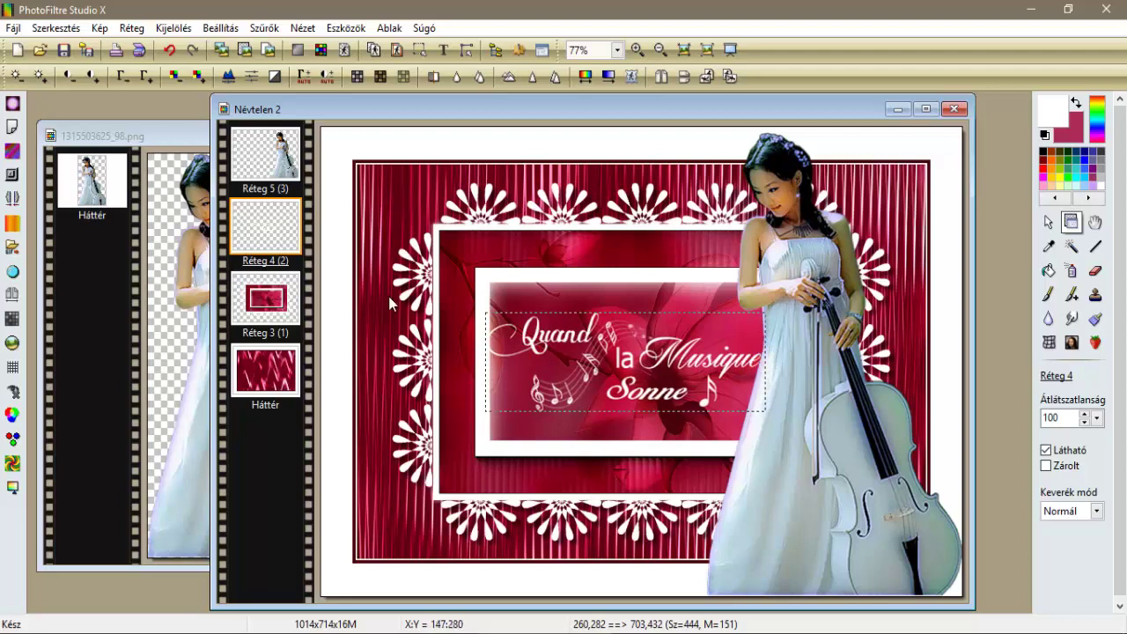
{"action": "right_click", "coordinate": [269, 226]}
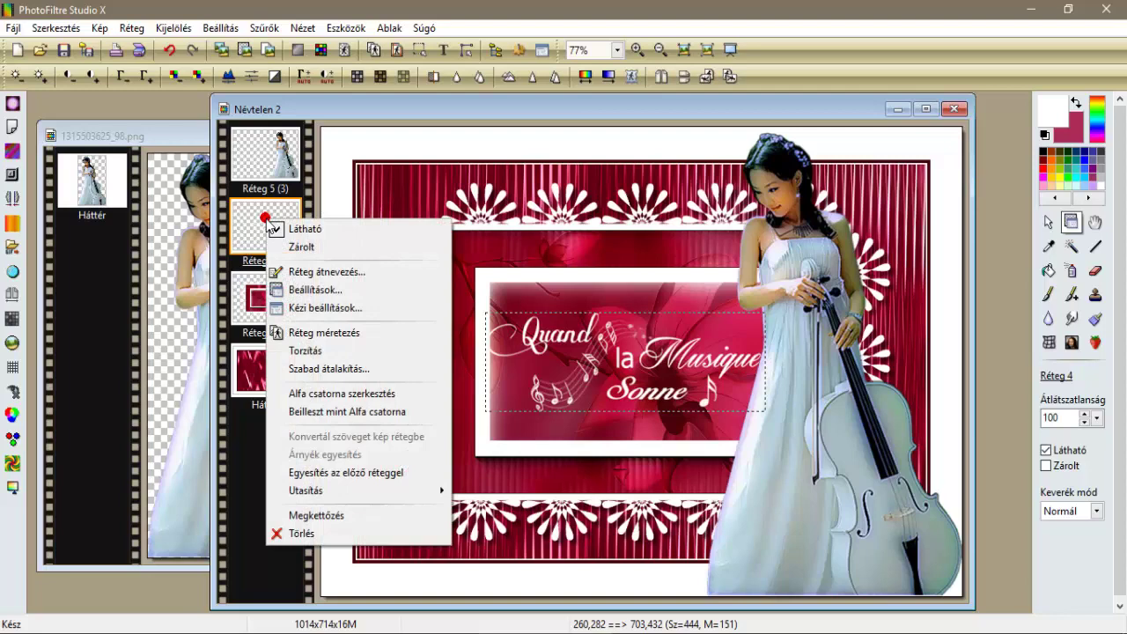
{"action": "left_click", "coordinate": [343, 480]}
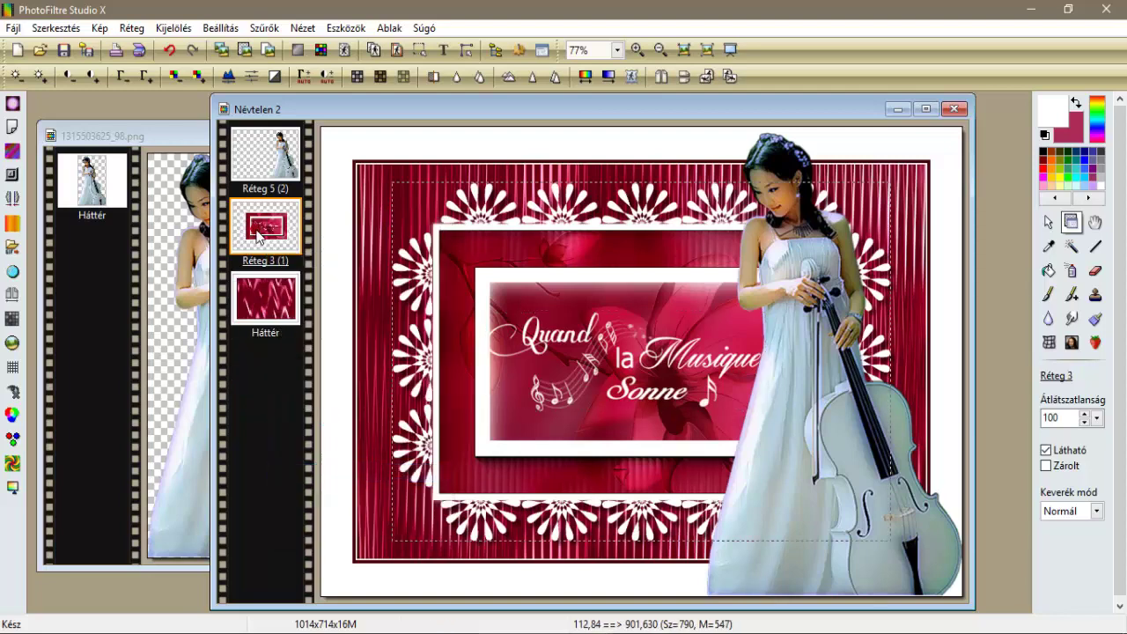
Apply the micro contrast filter to the cellist layer Réteg 5 with 100% intensity and a 12-pixel radius.
{"action": "left_click", "coordinate": [278, 172]}
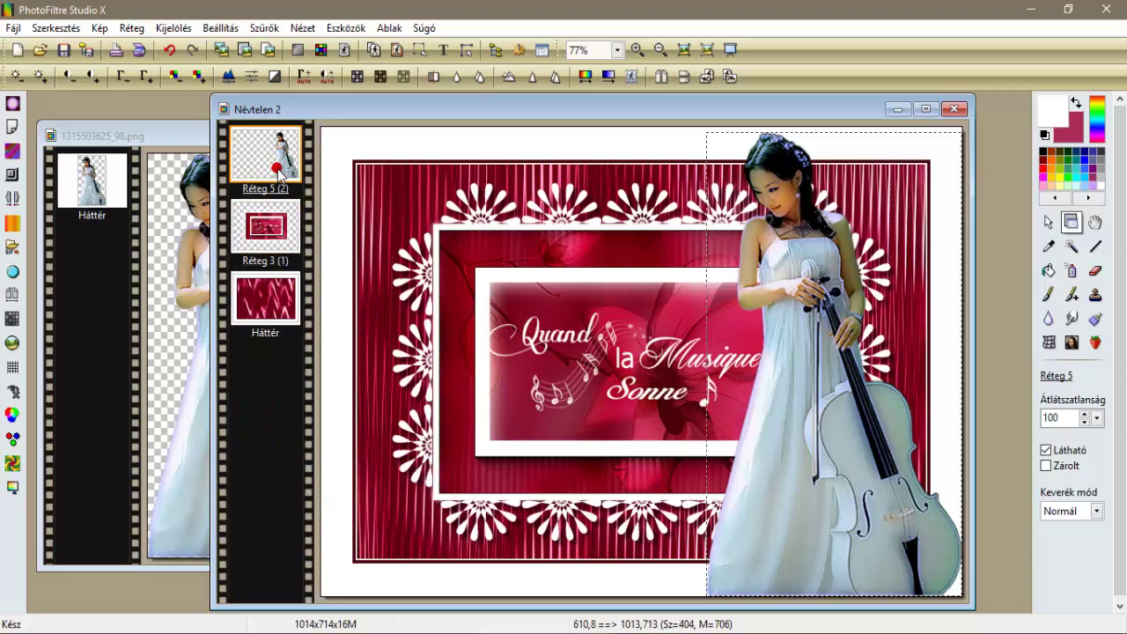
{"action": "left_click", "coordinate": [264, 28]}
{"action": "mouse_move", "coordinate": [298, 84]}
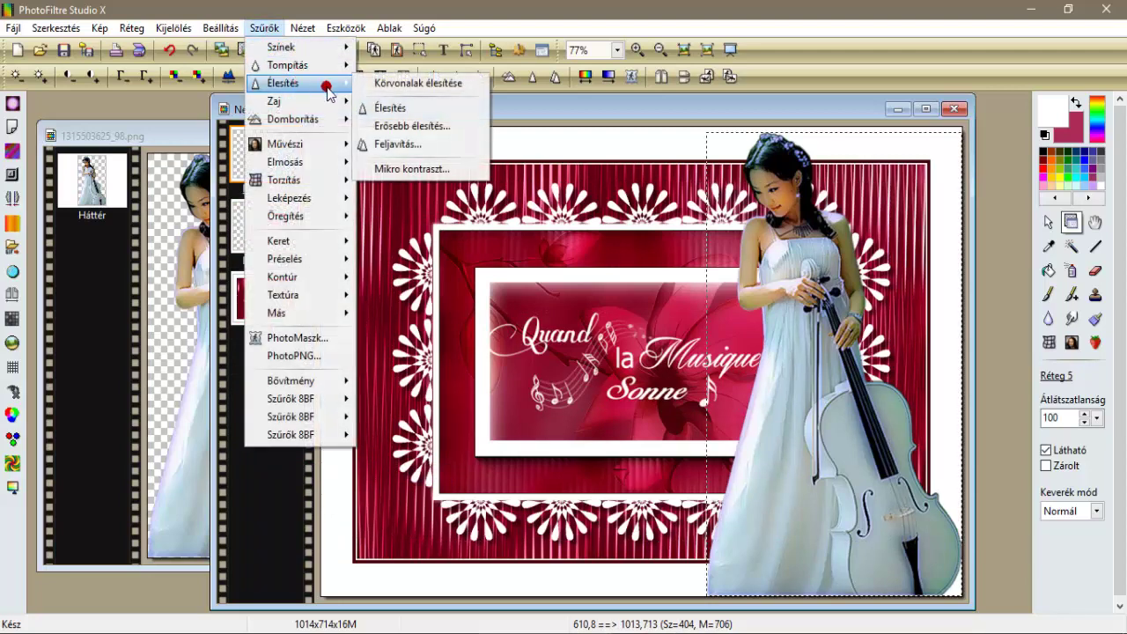
{"action": "left_click", "coordinate": [387, 170]}
{"action": "left_click", "coordinate": [371, 345]}
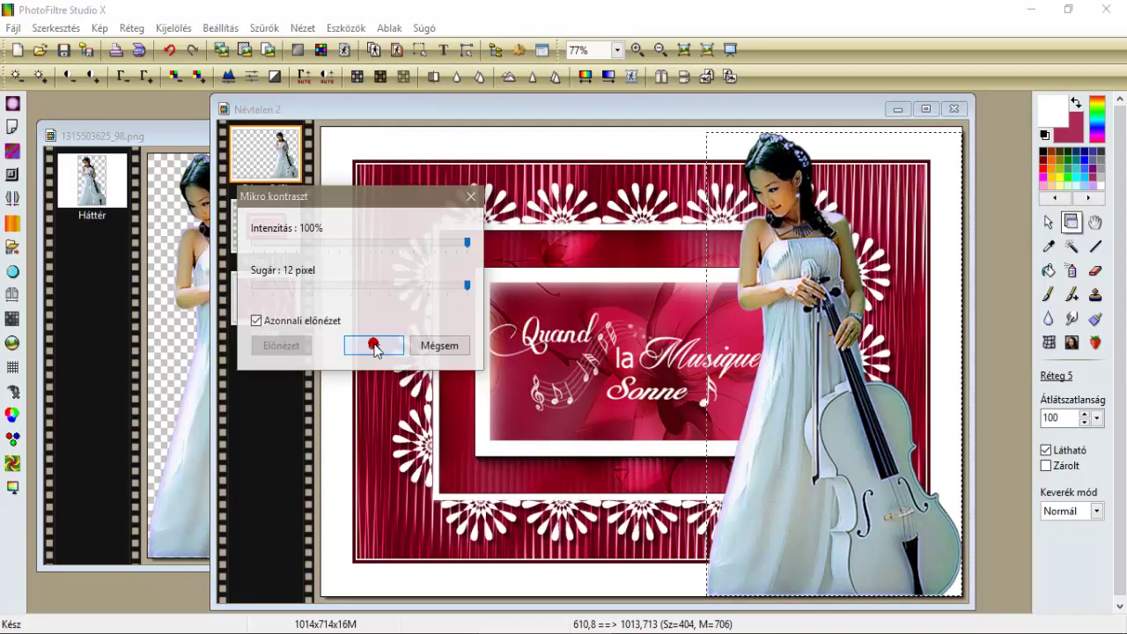
Add a black shadow to cellist layer Réteg 5 with X and Y offsets 5, 50% opacity and radius 25, and merge it into the layer.
{"action": "right_click", "coordinate": [289, 163]}
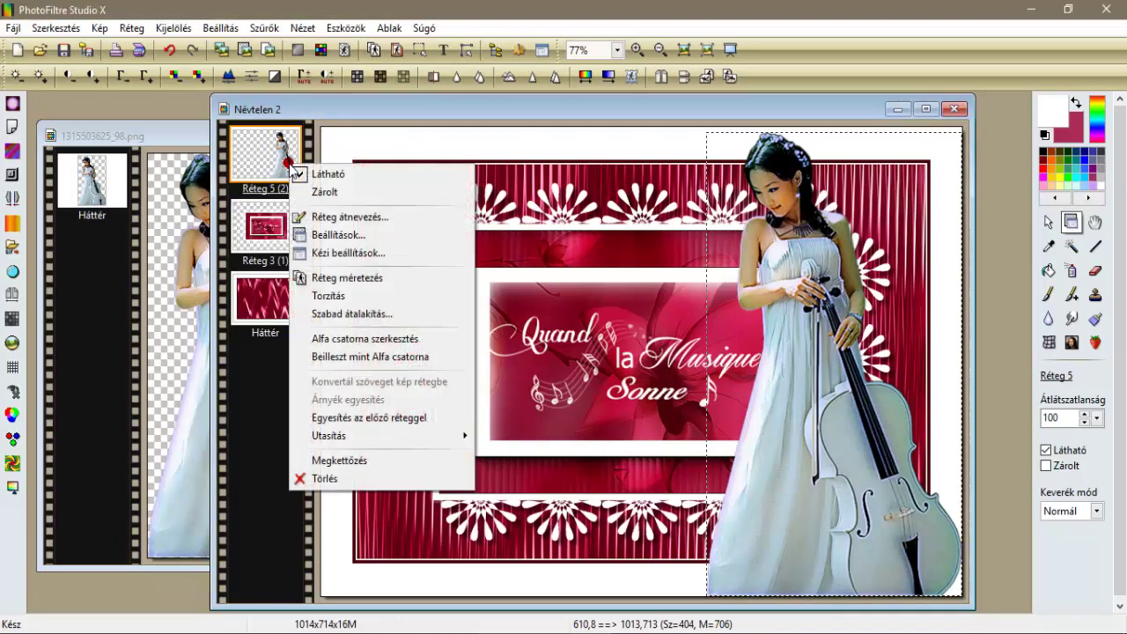
{"action": "left_click", "coordinate": [333, 235]}
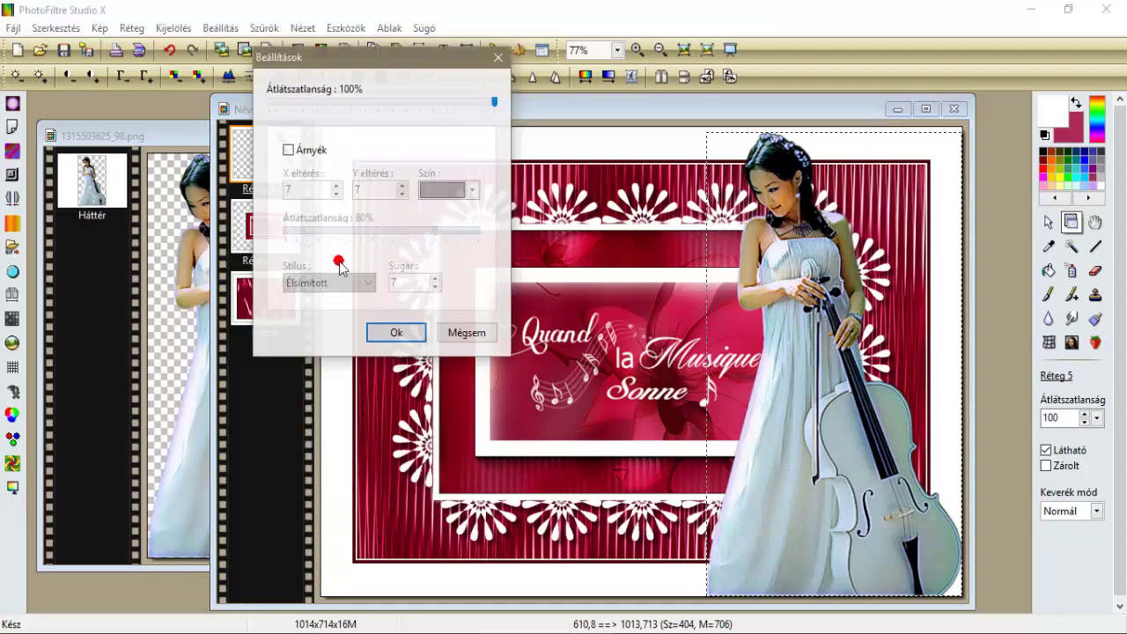
{"action": "left_click", "coordinate": [289, 150]}
{"action": "left_click", "coordinate": [280, 191]}
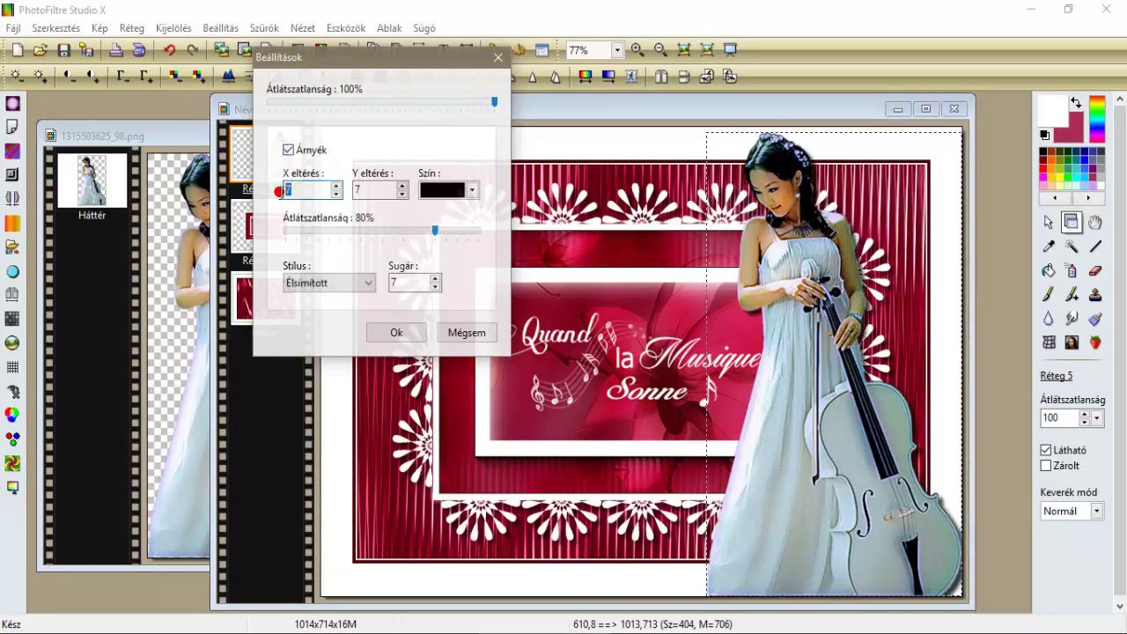
{"action": "type", "text": "5"}
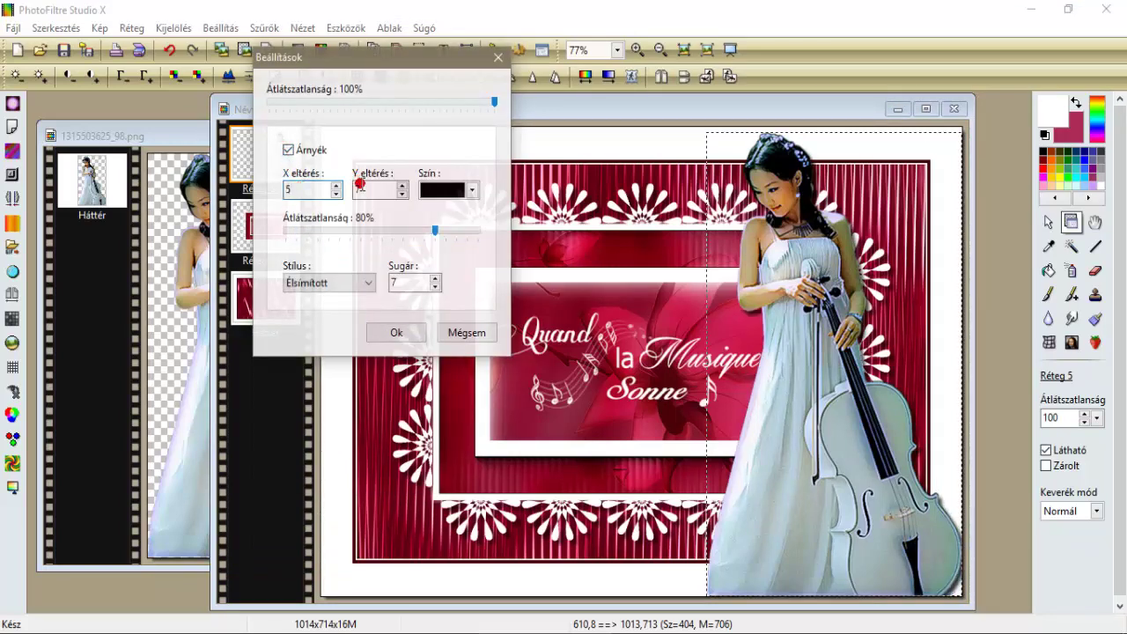
{"action": "key", "text": "Tab"}
{"action": "left_click", "coordinate": [435, 233]}
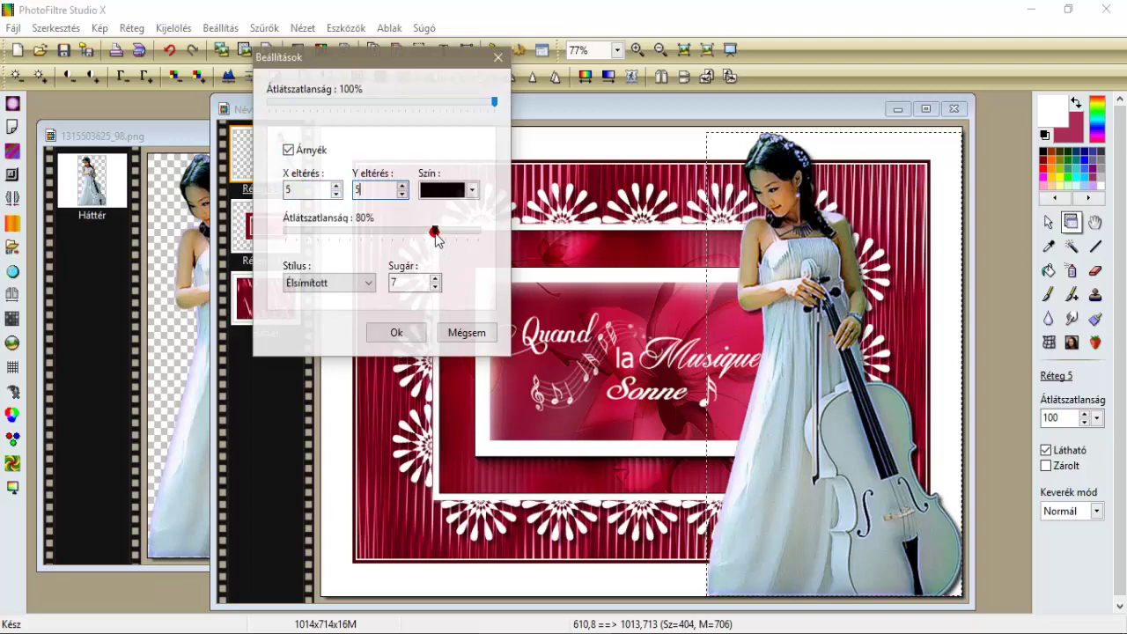
{"action": "left_click_drag", "start_coordinate": [435, 233], "coordinate": [373, 235]}
{"action": "left_click", "coordinate": [397, 283]}
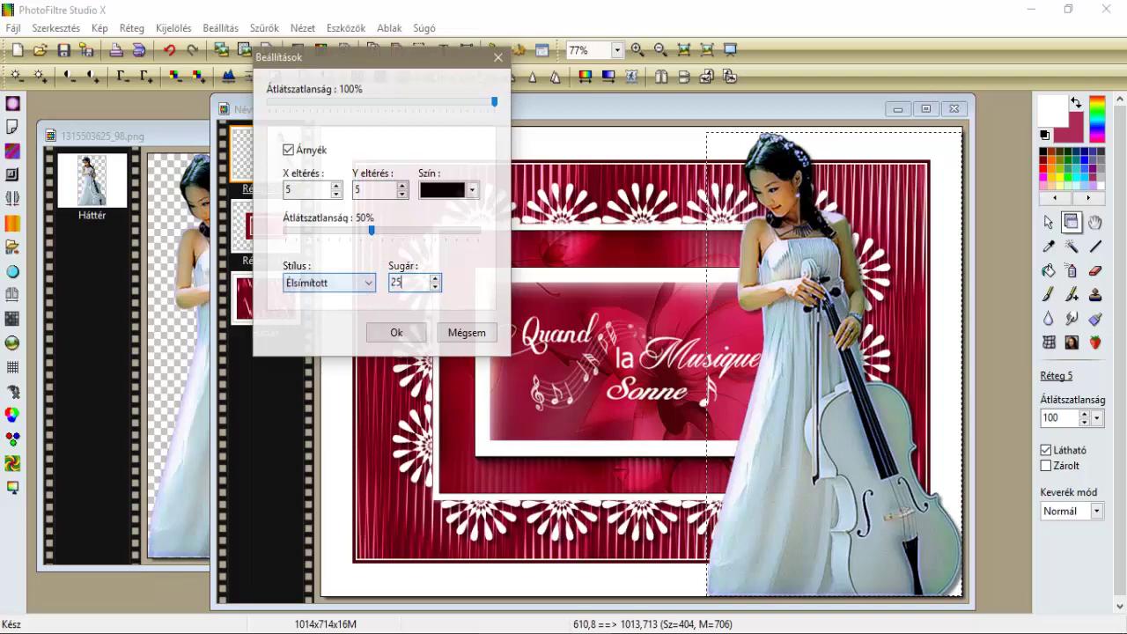
{"action": "left_click", "coordinate": [378, 332]}
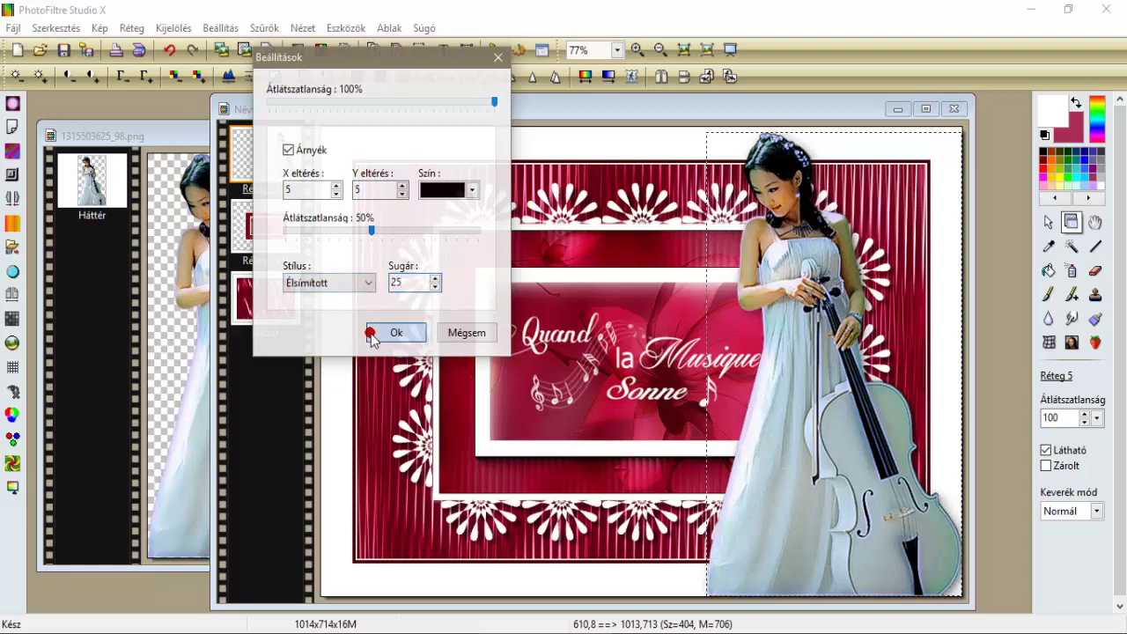
{"action": "left_click", "coordinate": [276, 172]}
{"action": "left_click", "coordinate": [327, 394]}
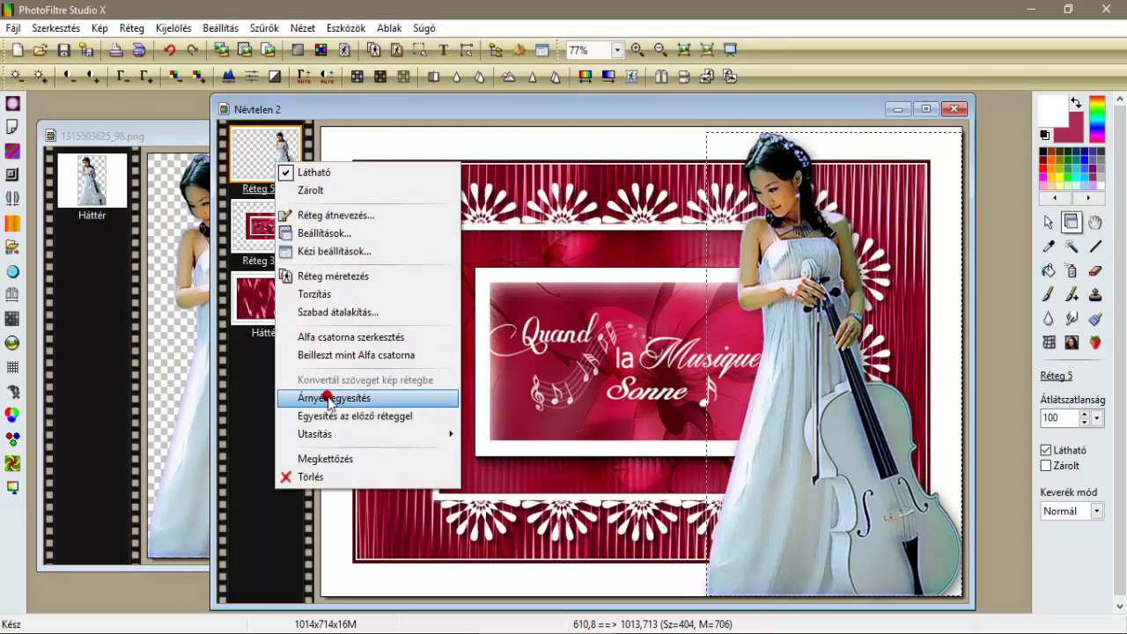
Add a second shadow to the cellist layer Réteg 5 with X and Y offsets of -5, and merge it into the layer.
{"action": "left_click", "coordinate": [288, 171]}
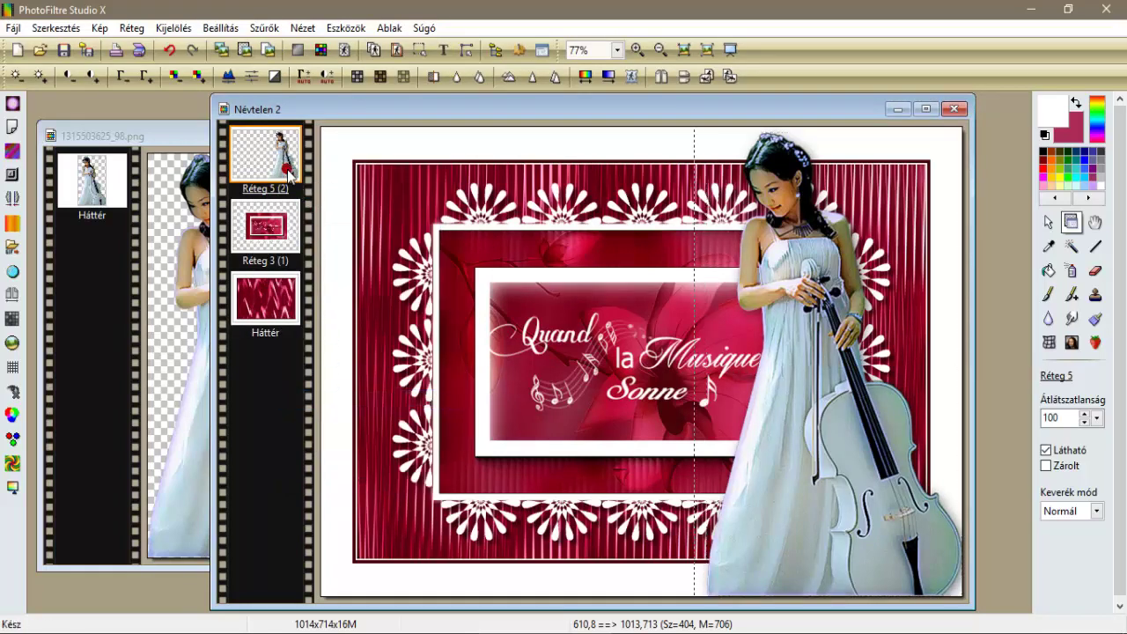
{"action": "right_click", "coordinate": [288, 172]}
{"action": "left_click", "coordinate": [313, 238]}
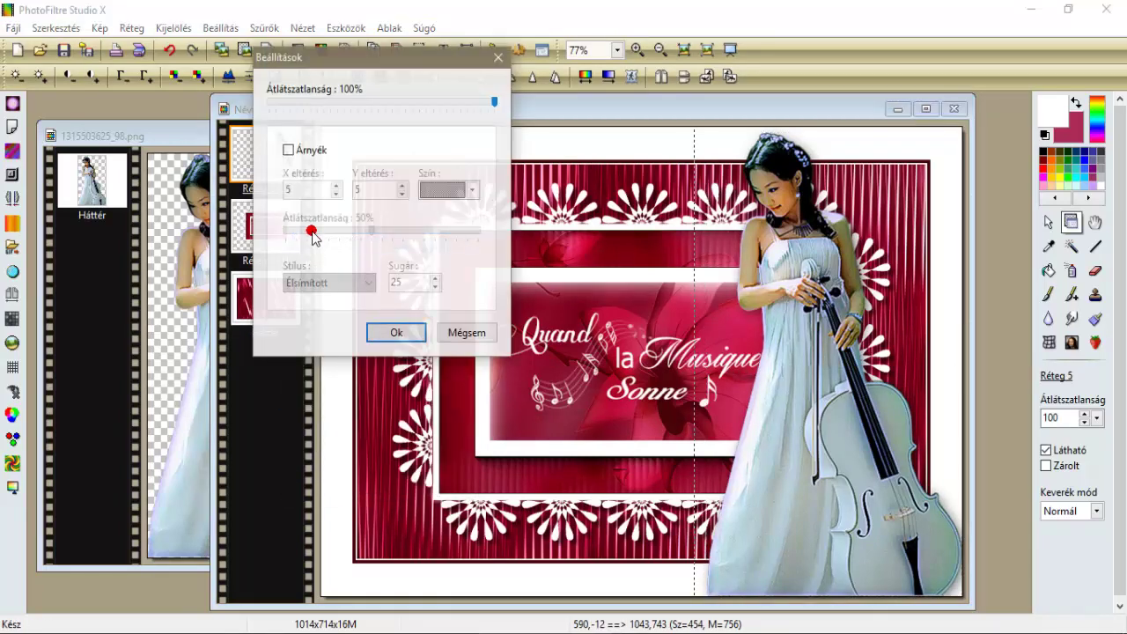
{"action": "left_click", "coordinate": [288, 150]}
{"action": "left_click", "coordinate": [294, 192]}
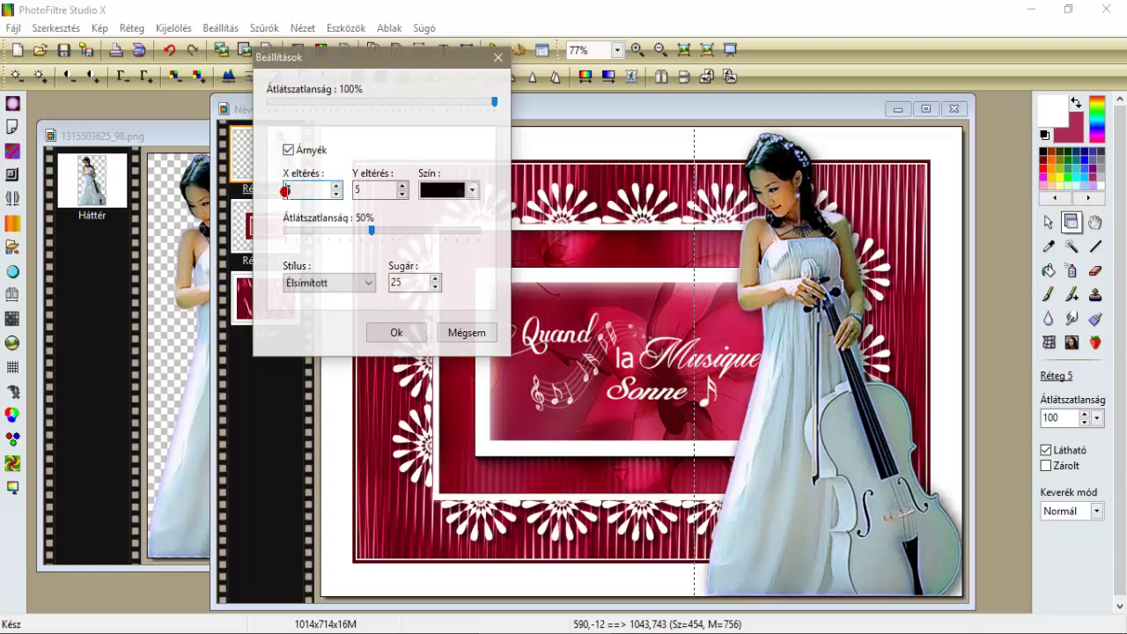
{"action": "left_click", "coordinate": [358, 182]}
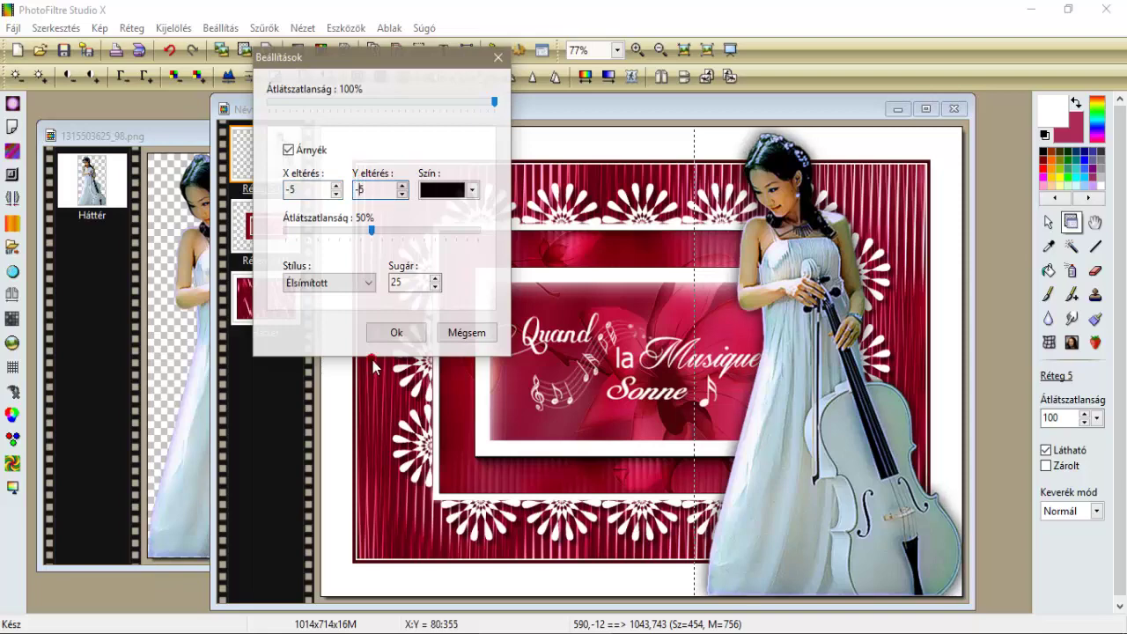
{"action": "left_click", "coordinate": [397, 332]}
{"action": "left_click", "coordinate": [267, 168]}
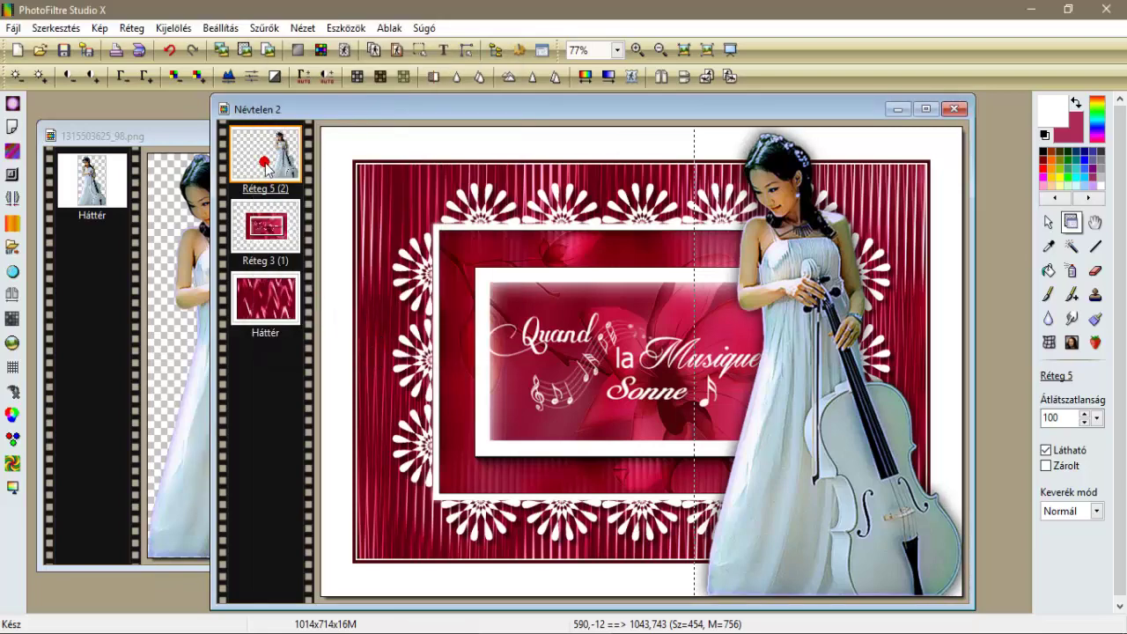
{"action": "right_click", "coordinate": [267, 167]}
{"action": "left_click", "coordinate": [336, 405]}
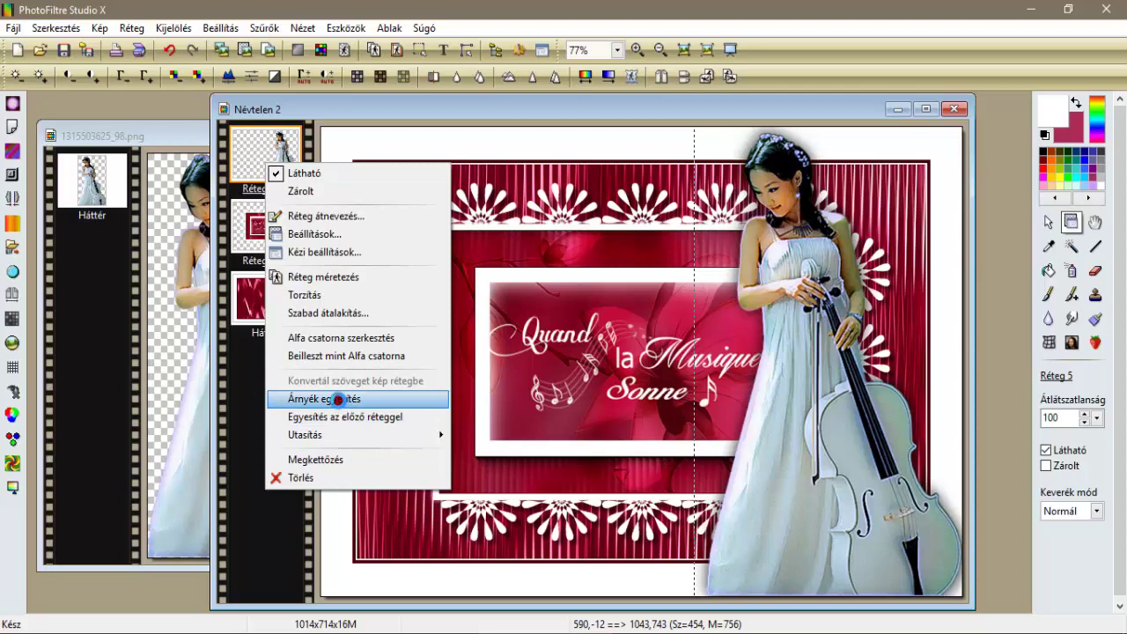
Merge all layers of the composition into the single background layer Háttér.
{"action": "left_click", "coordinate": [132, 54]}
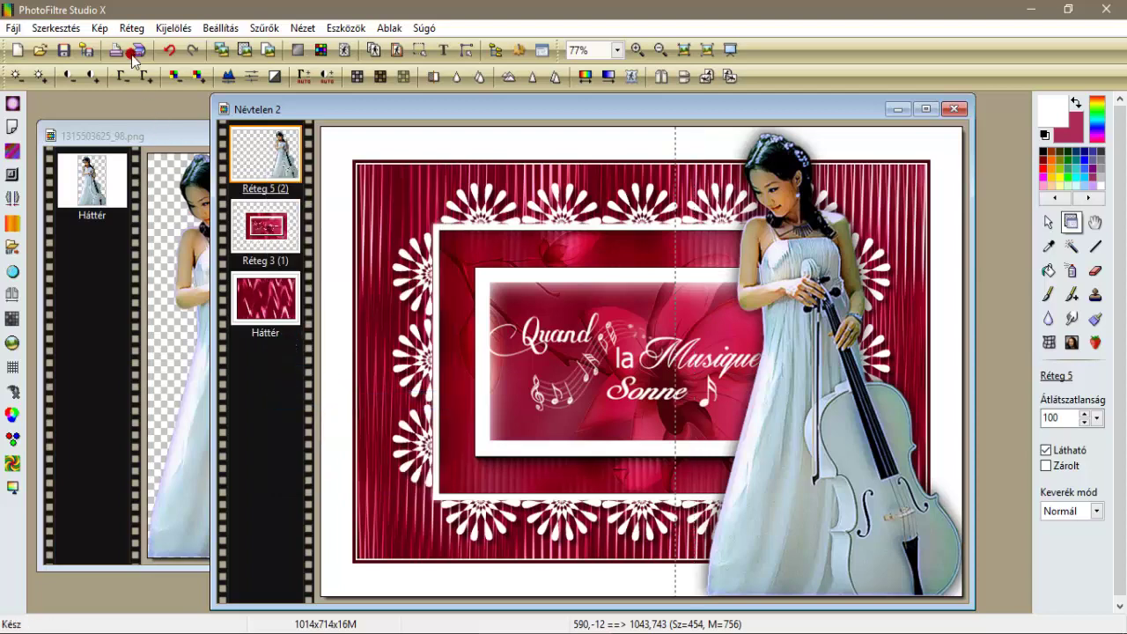
{"action": "left_click", "coordinate": [131, 28]}
{"action": "left_click", "coordinate": [205, 459]}
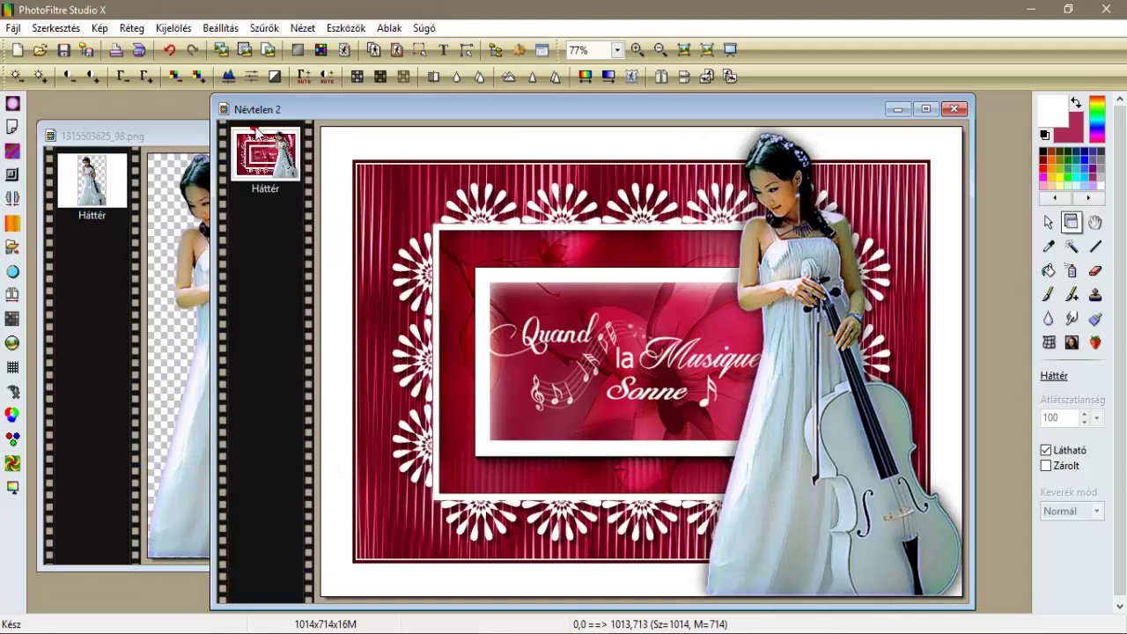
Resize the merged image to a width of 800 pixels with its proportions kept.
{"action": "left_click", "coordinate": [100, 28]}
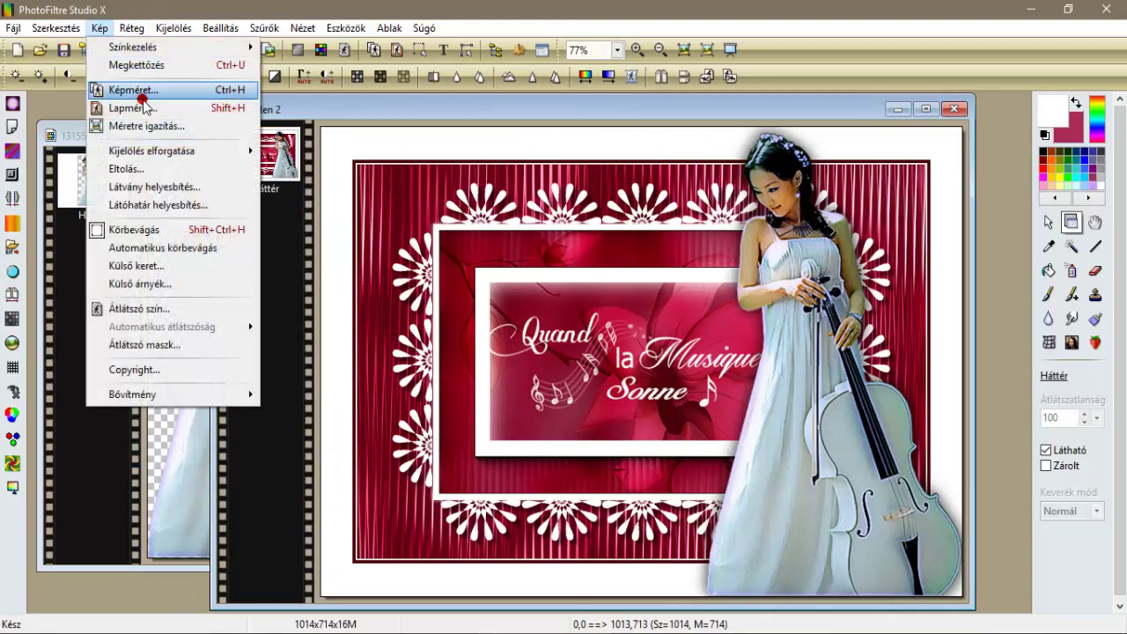
{"action": "left_click", "coordinate": [140, 91]}
{"action": "left_click", "coordinate": [653, 299]}
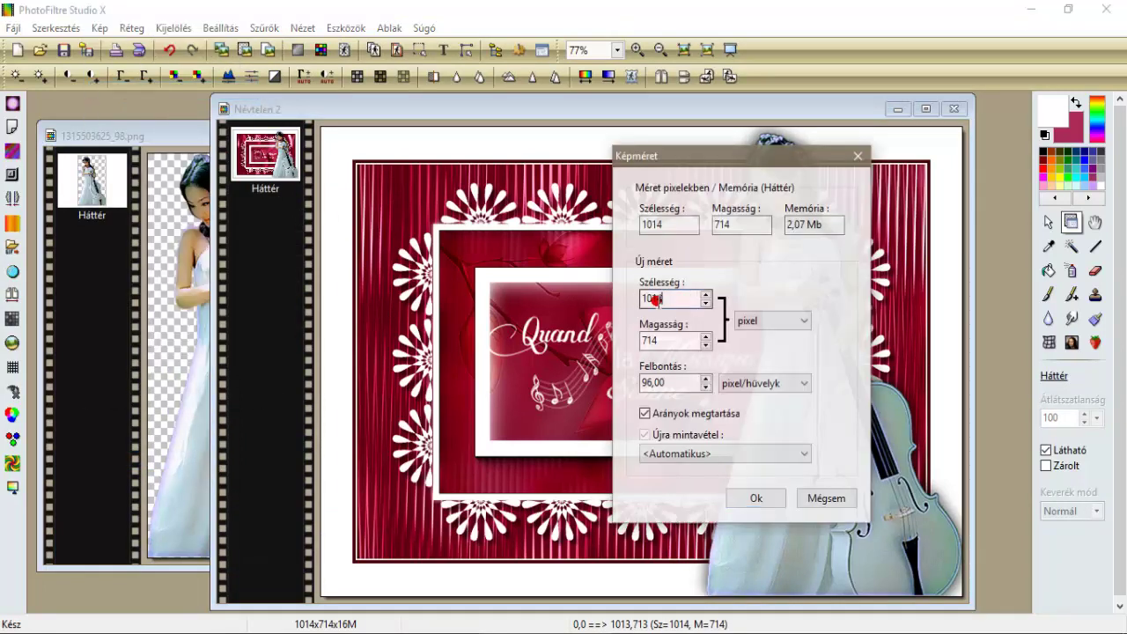
{"action": "double_click", "coordinate": [654, 299]}
{"action": "type", "text": "8"}
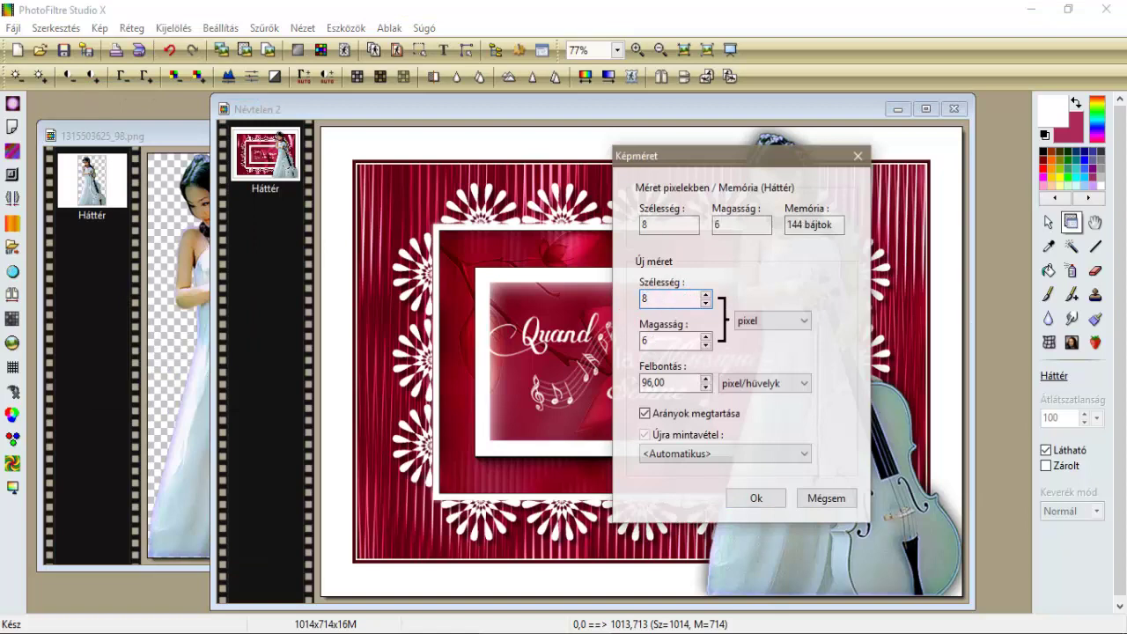
{"action": "type", "text": "00"}
{"action": "left_click", "coordinate": [753, 497]}
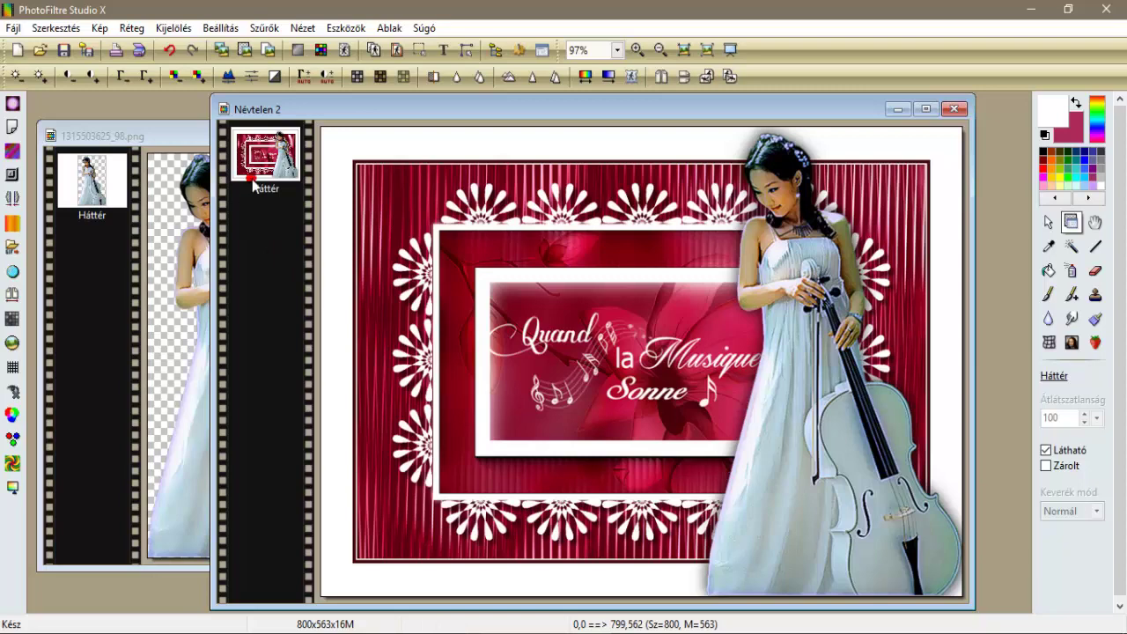
Apply the Xero Porcelain filter to the image with softness 50, strength 128, brightness 128, red 0, green 0 and blue 255.
{"action": "left_click", "coordinate": [267, 27]}
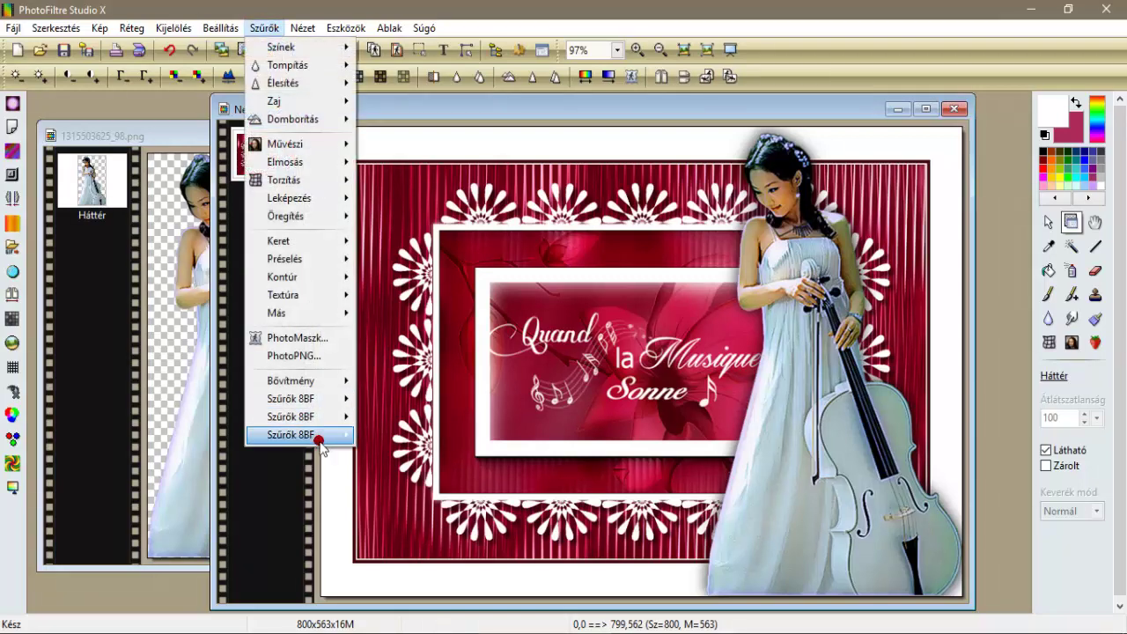
{"action": "mouse_move", "coordinate": [319, 440]}
{"action": "mouse_move", "coordinate": [390, 435]}
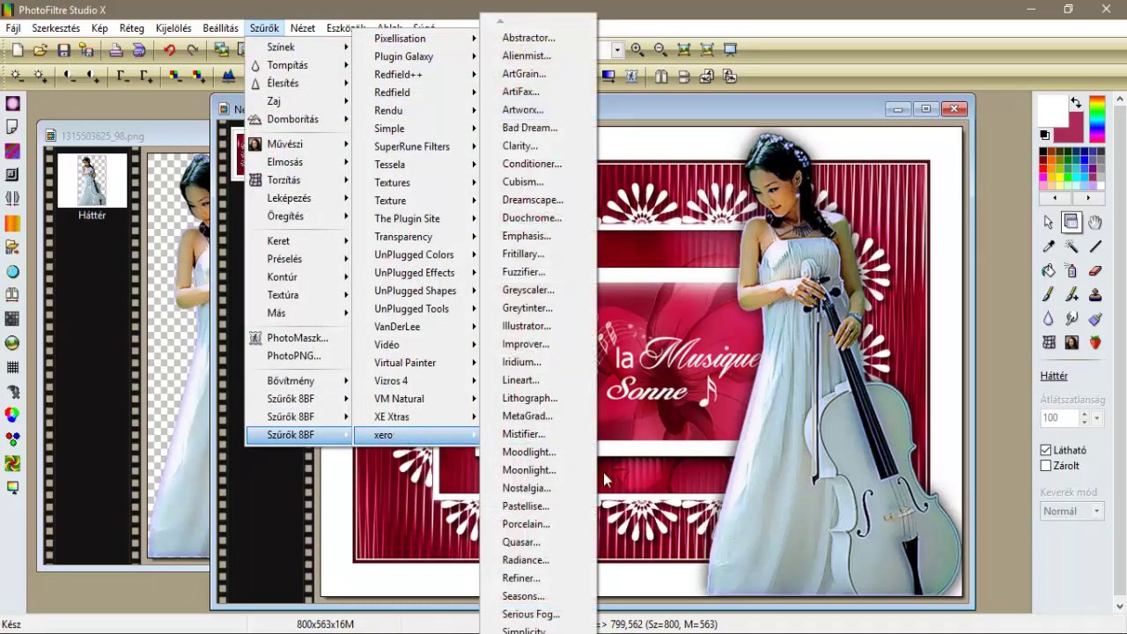
{"action": "left_click", "coordinate": [573, 525]}
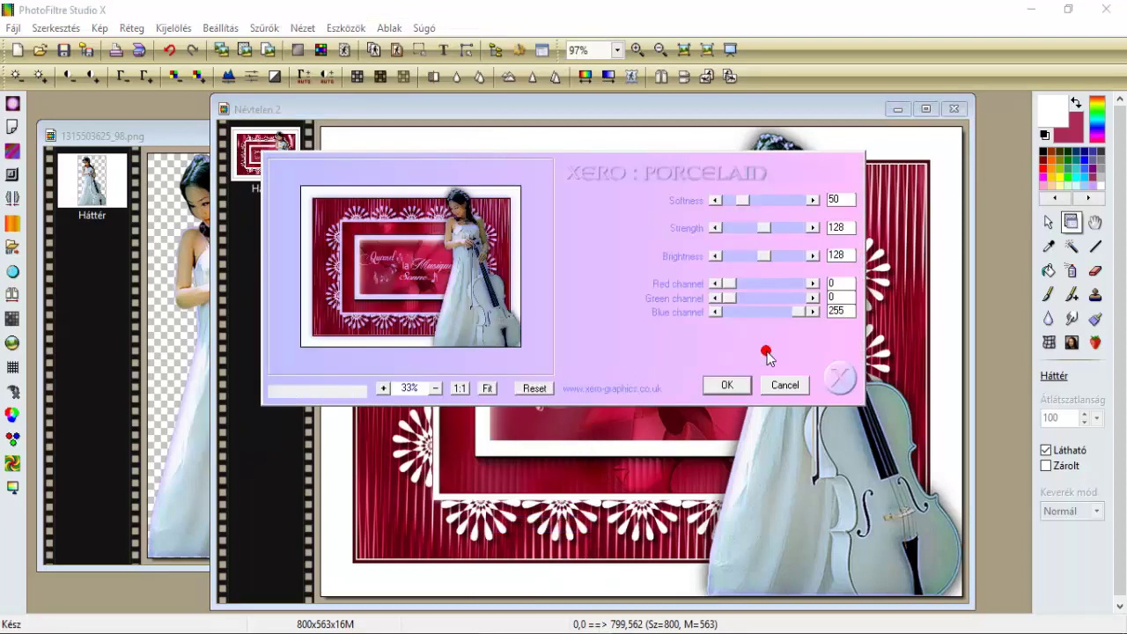
{"action": "left_click", "coordinate": [726, 388]}
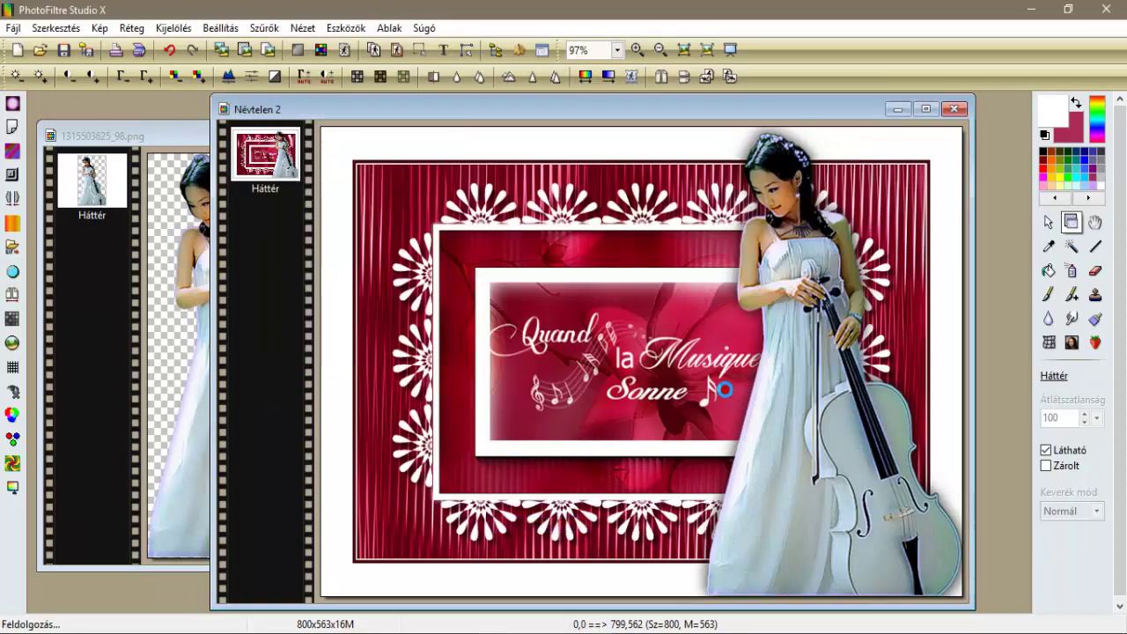